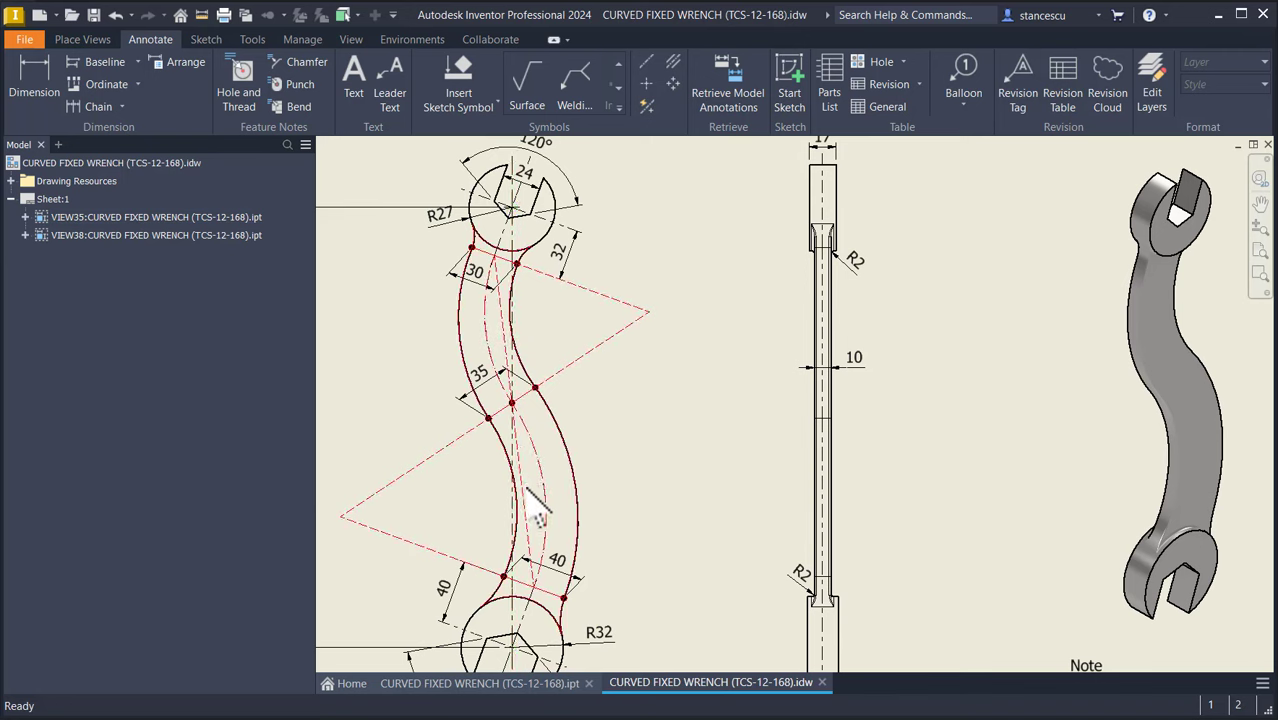
pyautogui.click(528, 605)
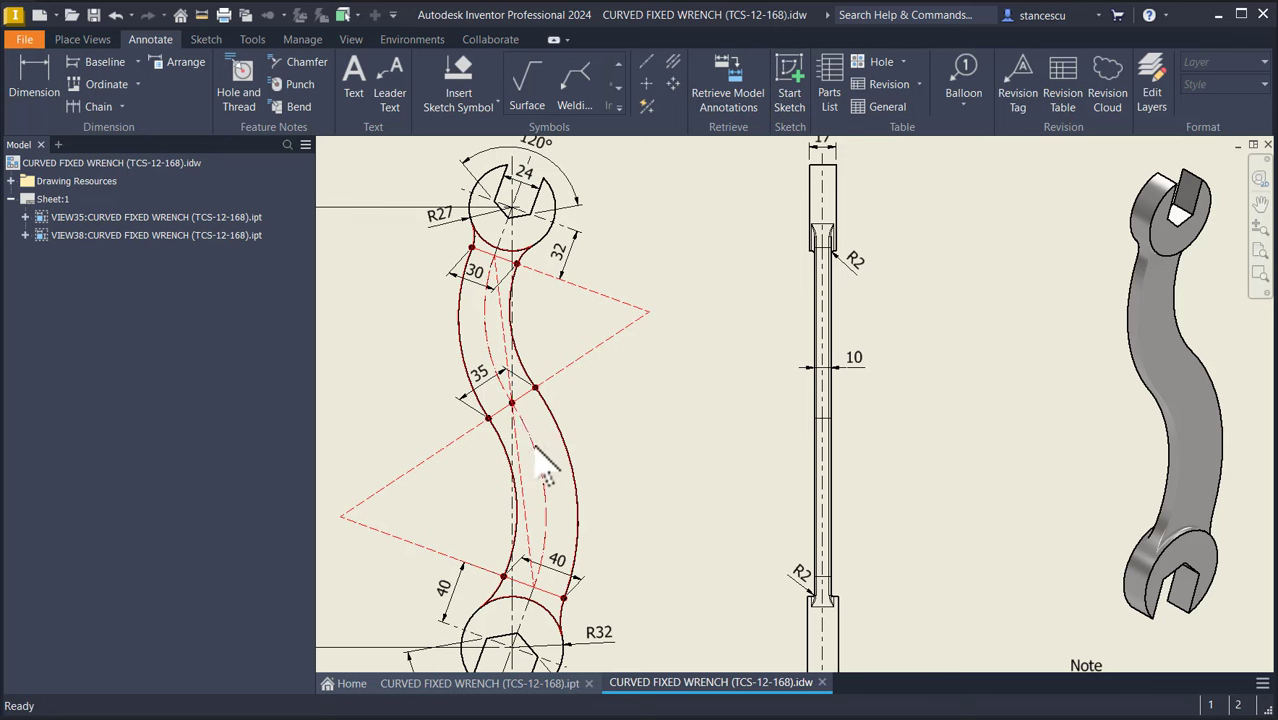
pyautogui.middleClick(713, 391)
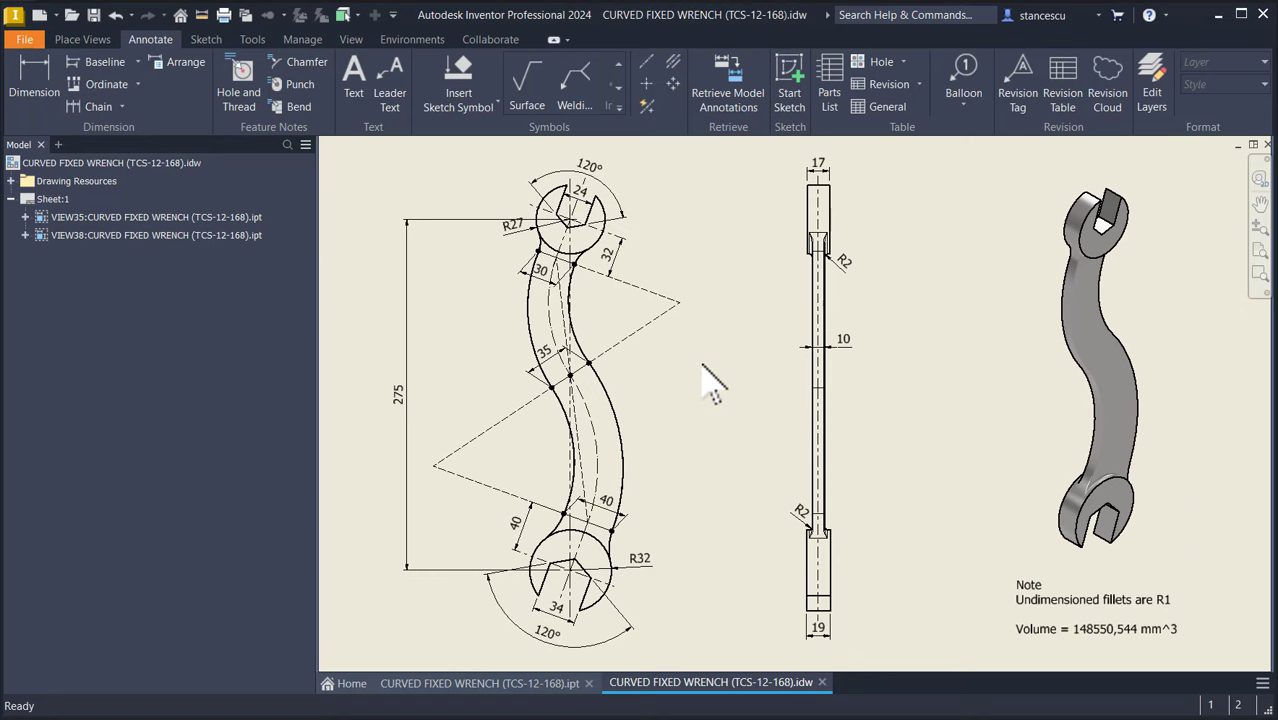
# Step: Create a new part from the Standard (mm).ipt metric template and start a 2D sketch on the front XY plane
pyautogui.click(39, 15)
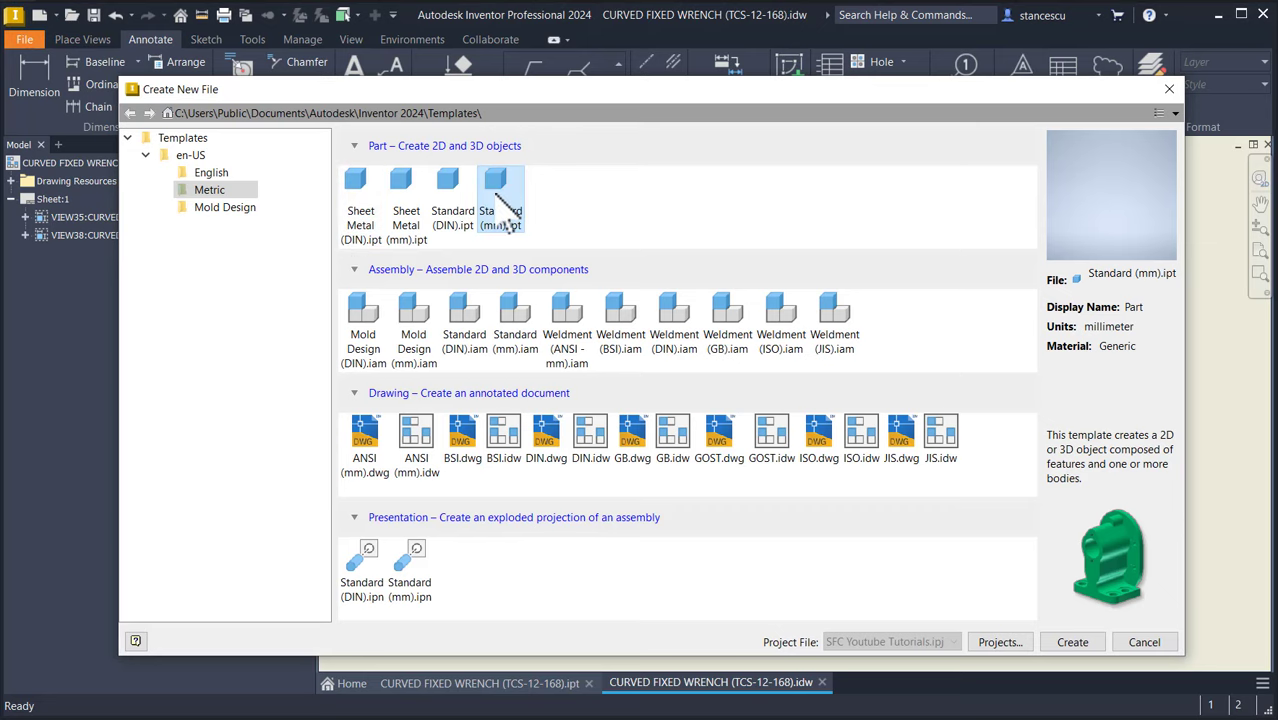
pyautogui.doubleClick(493, 190)
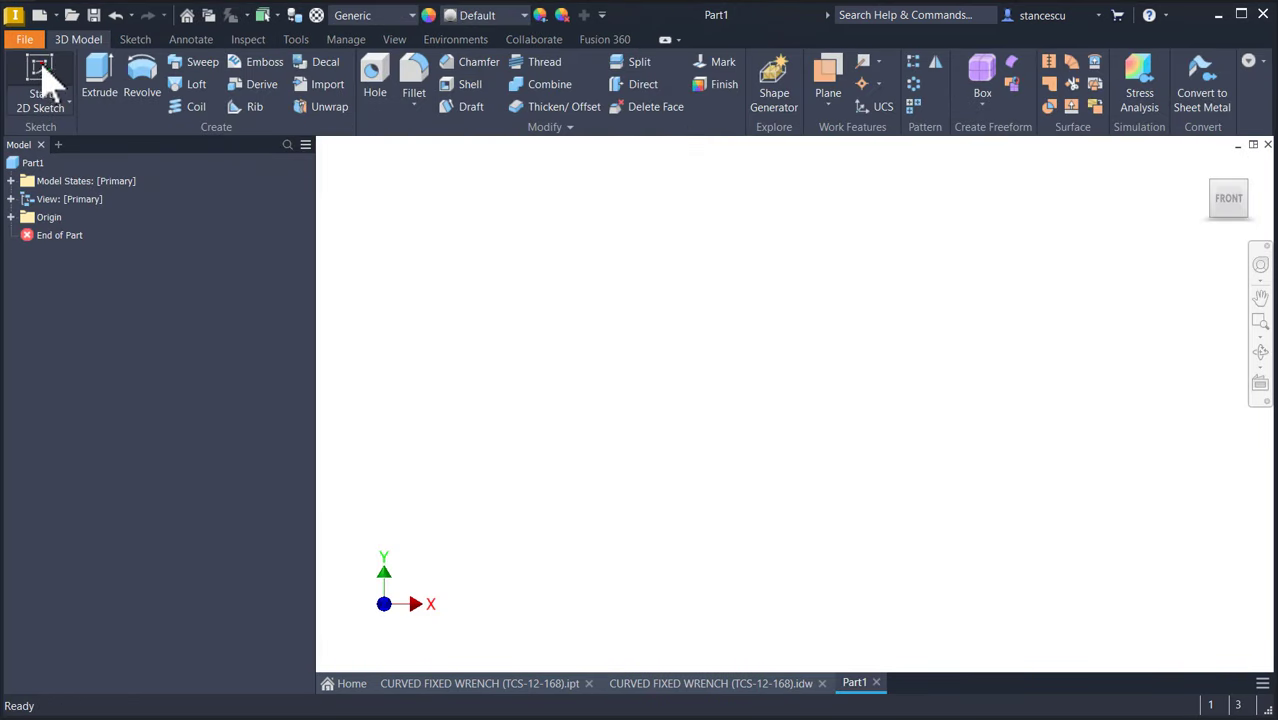
pyautogui.click(40, 68)
pyautogui.click(731, 251)
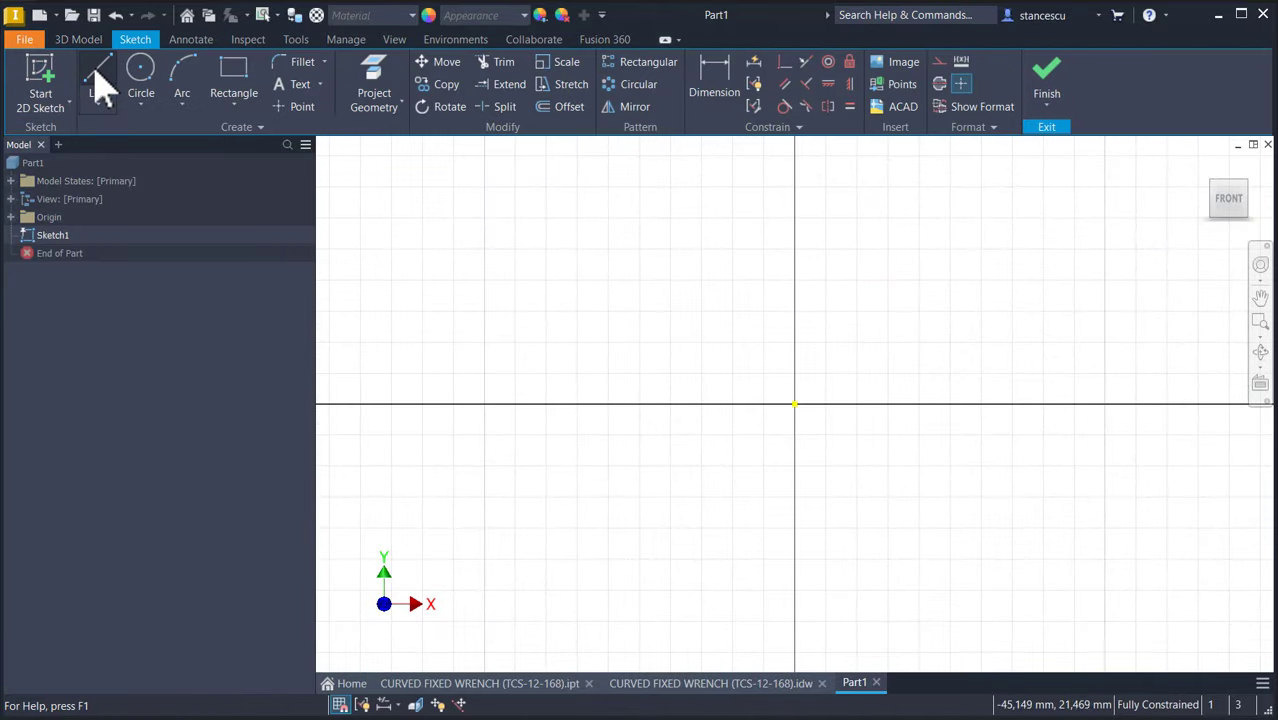
# Step: Draw a vertical line 275 mm long upward from the origin and place its dimension clear of the line
pyautogui.click(97, 74)
pyautogui.click(794, 404)
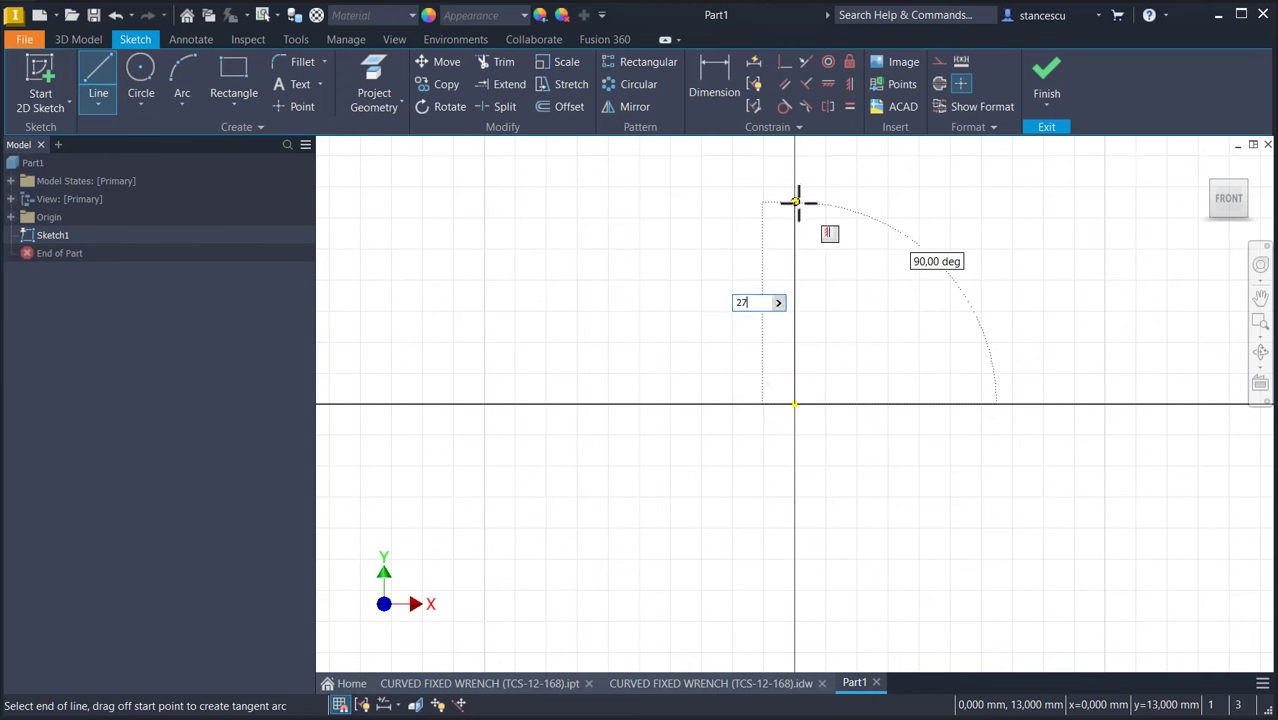
pyautogui.write('275')
pyautogui.press('Return')
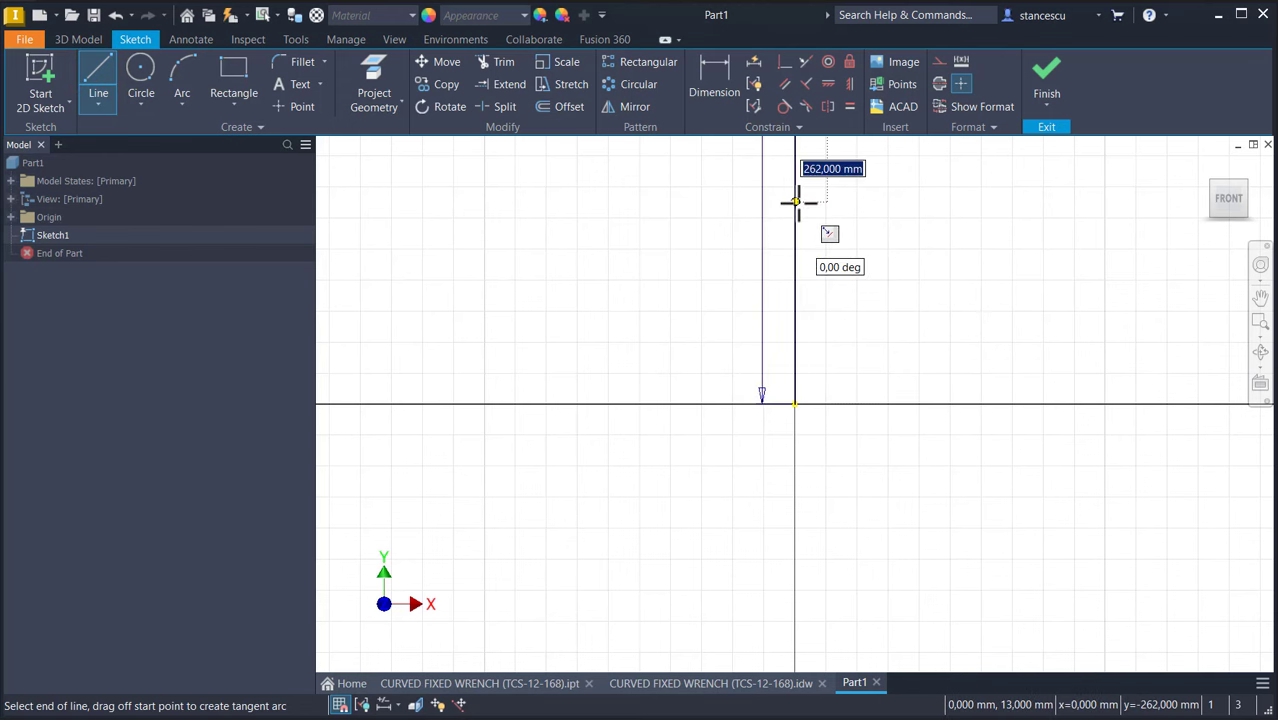
pyautogui.scroll(-5, 800, 201)
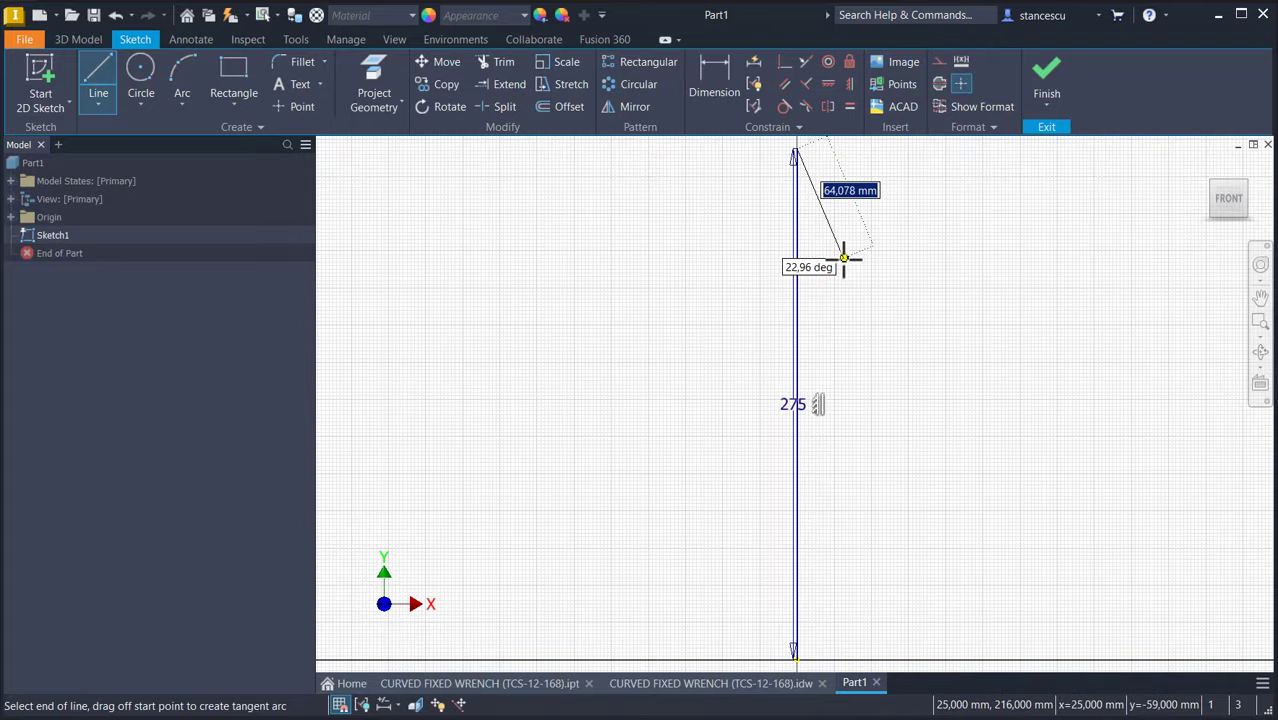
pyautogui.press('Escape')
pyautogui.moveTo(805, 412); pyautogui.dragTo(908, 414)
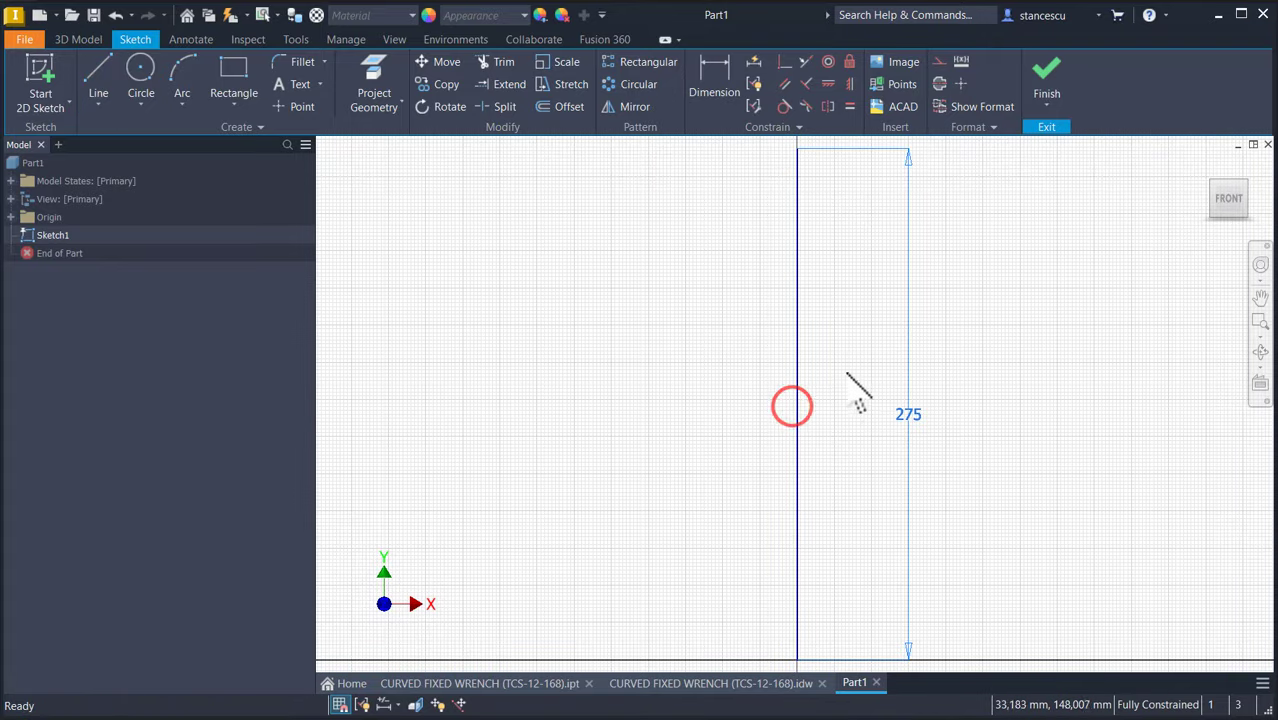
# Step: Convert the 275 mm vertical line to construction geometry
pyautogui.moveTo(827, 342); pyautogui.dragTo(738, 406)
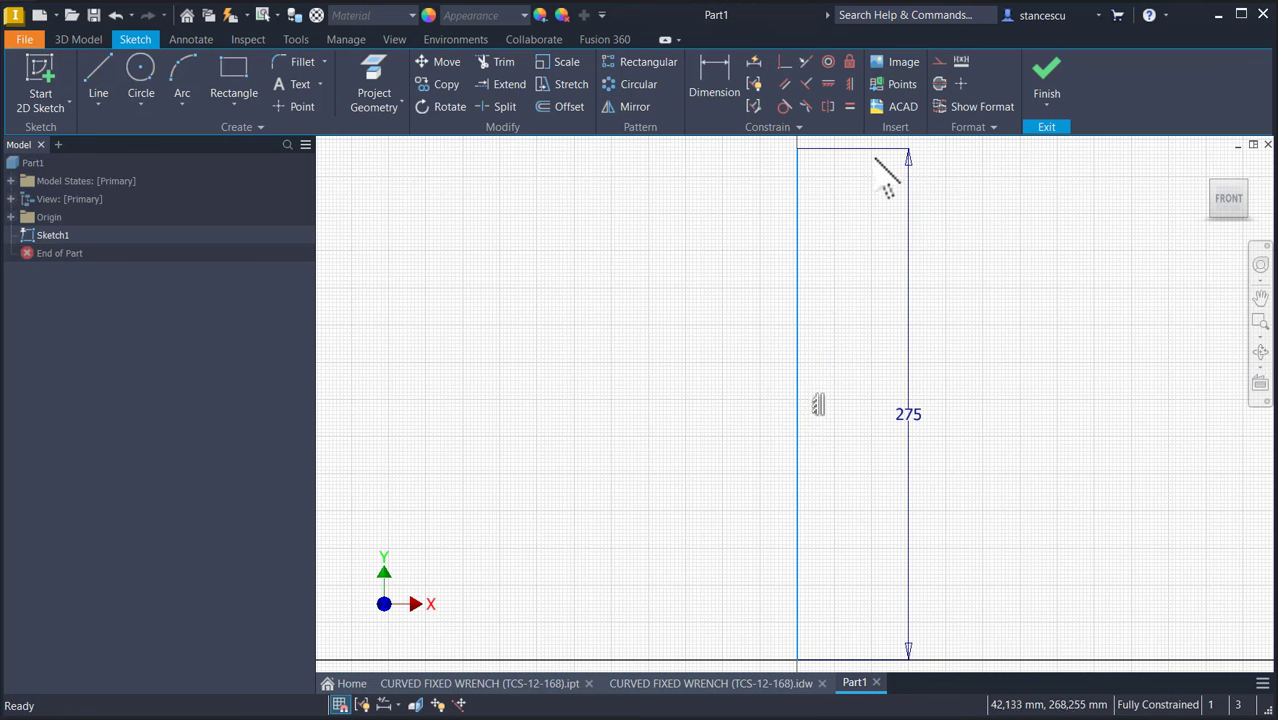
pyautogui.click(939, 61)
pyautogui.click(1005, 249)
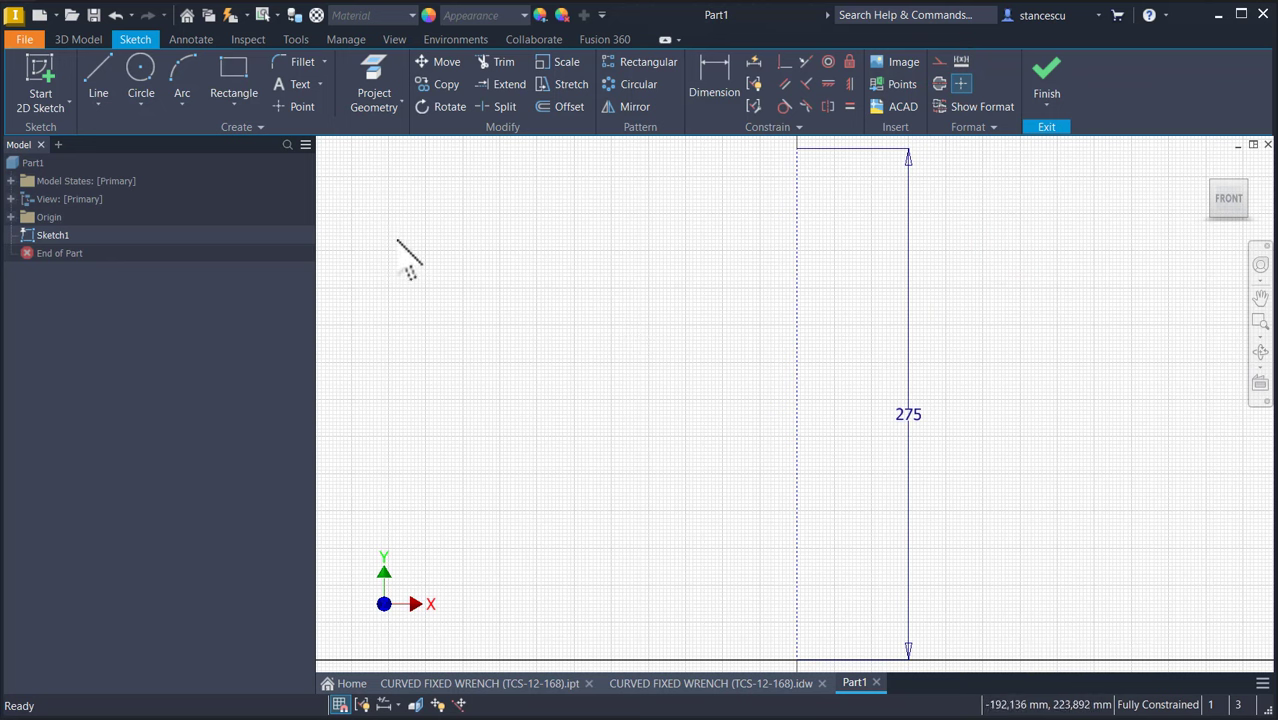
# Step: Sketch a line, two opposing tangent arcs and a line from the construction line's upper end to the origin, joints near (-15, 239), (4, 133), (15, 24) mm
pyautogui.click(100, 78)
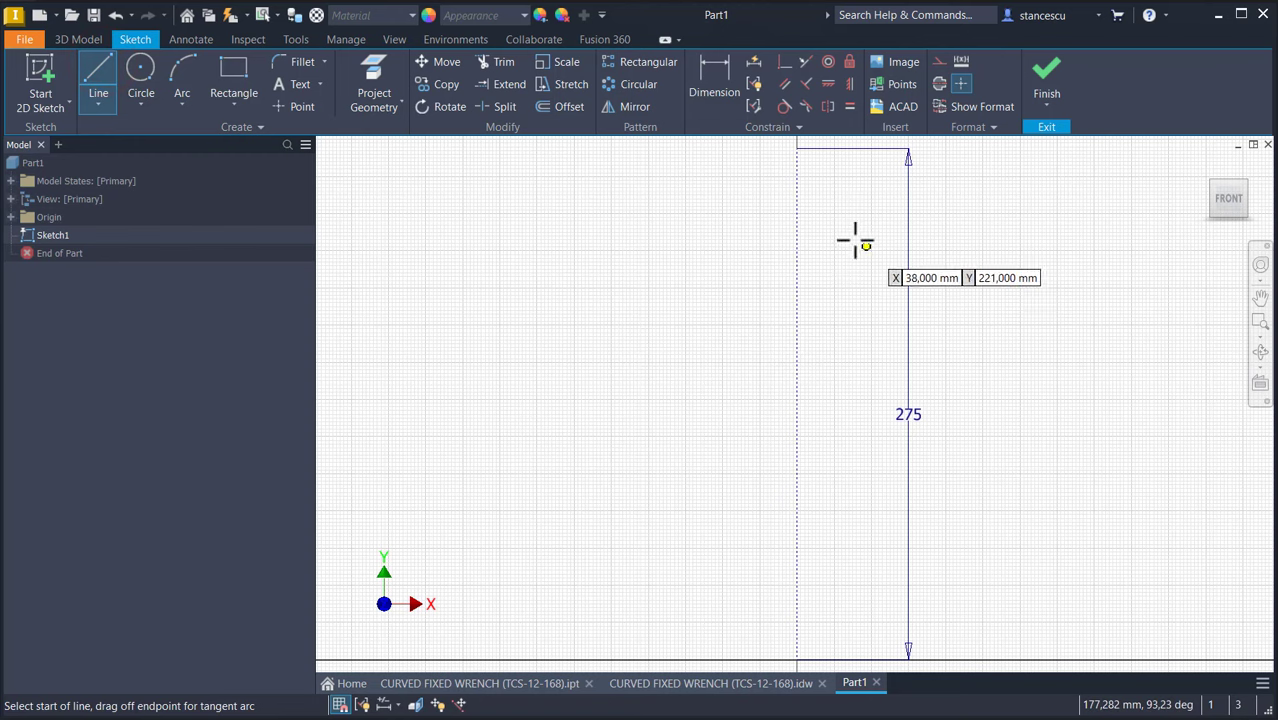
pyautogui.click(797, 149)
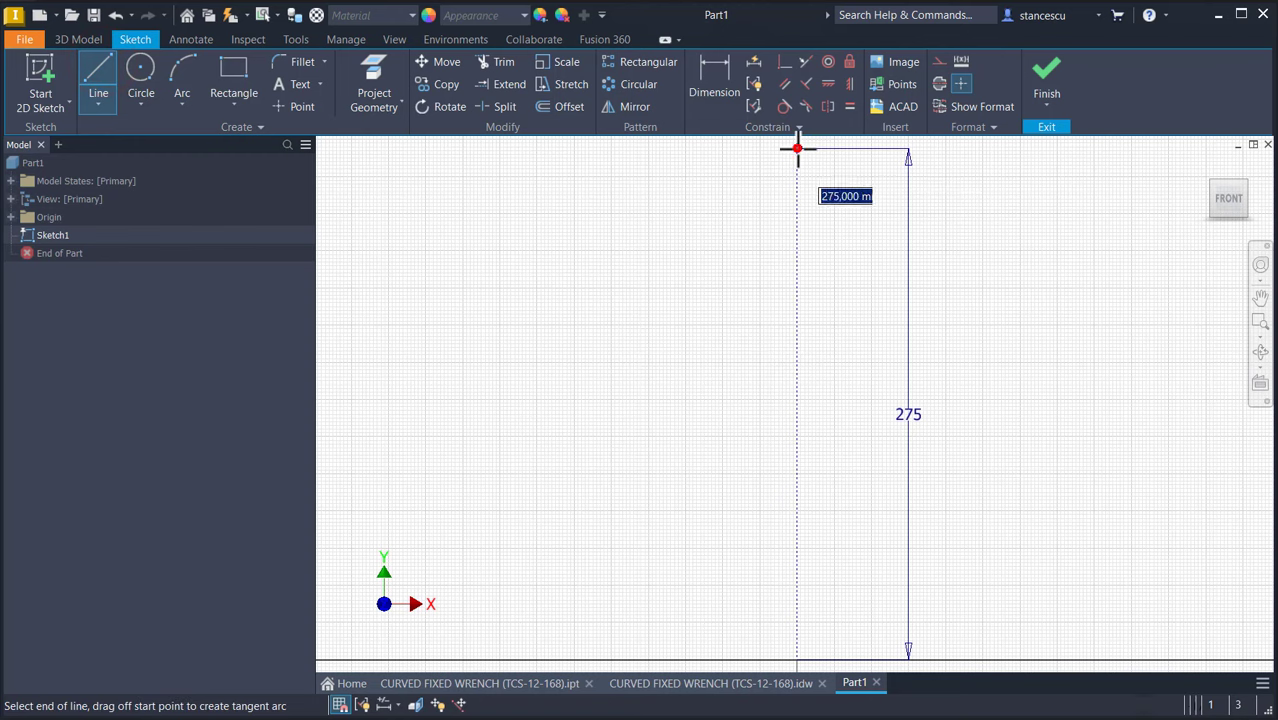
pyautogui.click(770, 213)
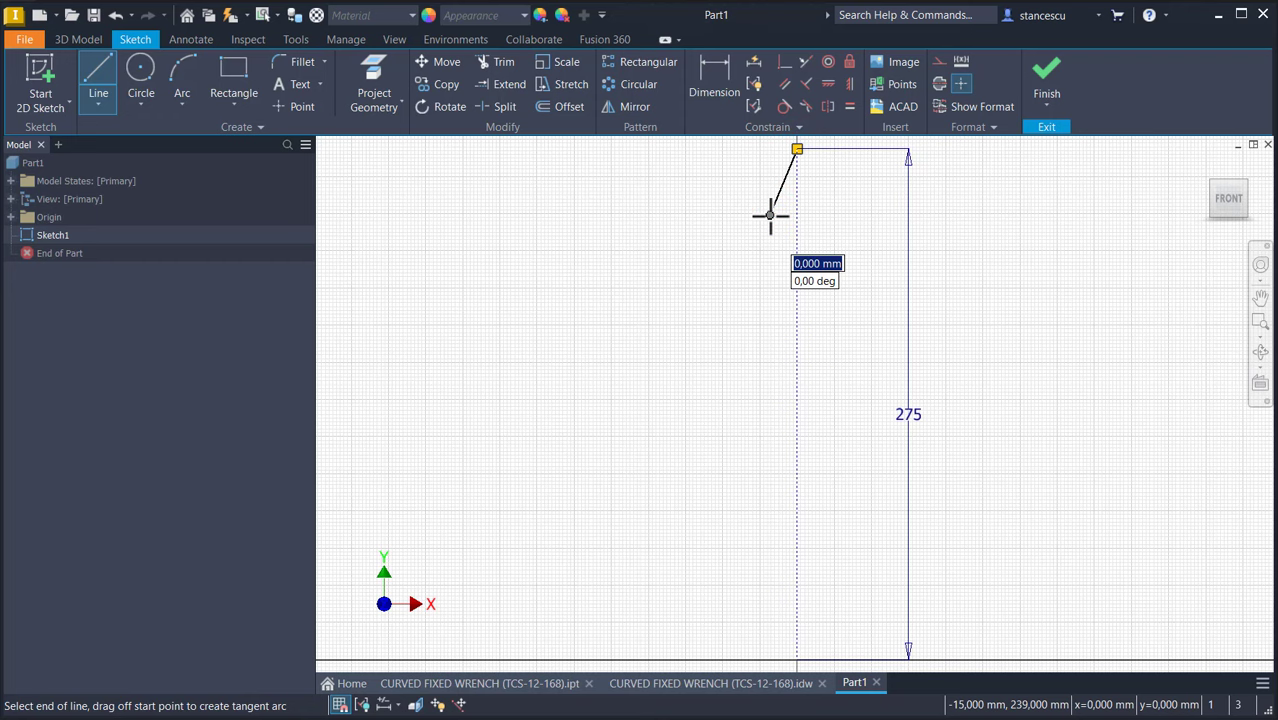
pyautogui.moveTo(770, 214); pyautogui.dragTo(805, 412)
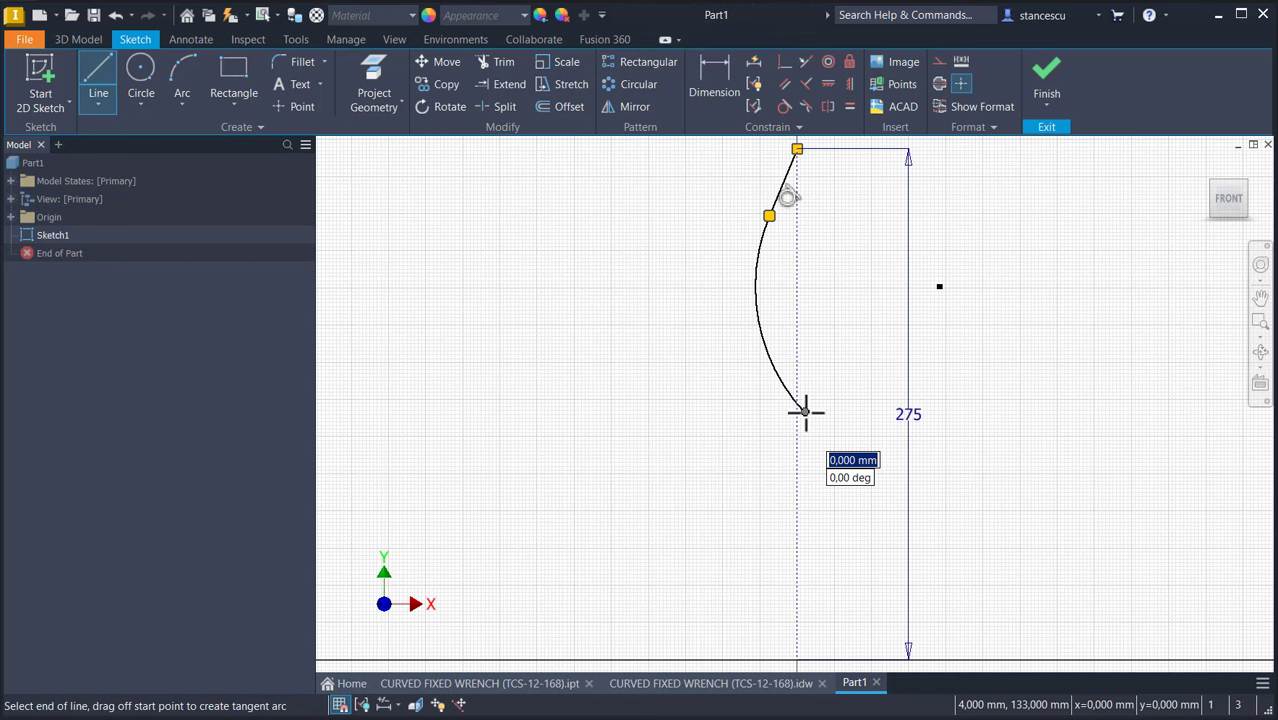
pyautogui.moveTo(805, 412); pyautogui.dragTo(823, 614)
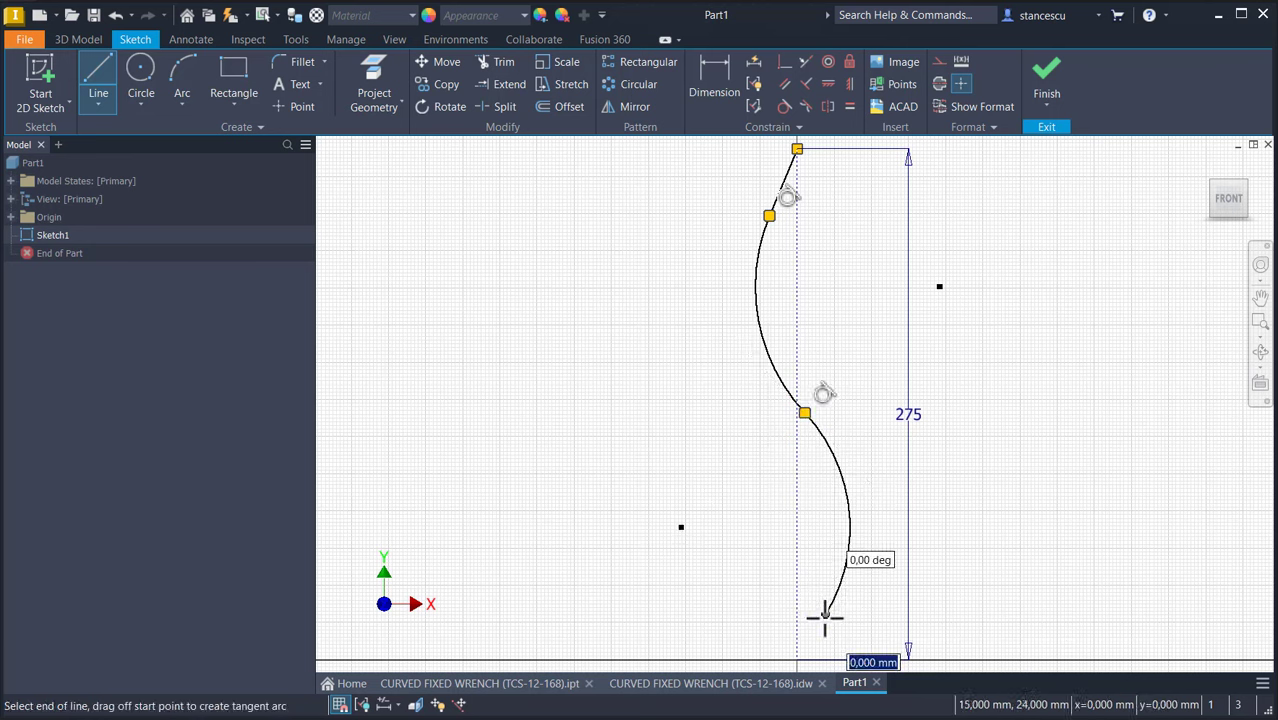
pyautogui.click(798, 660)
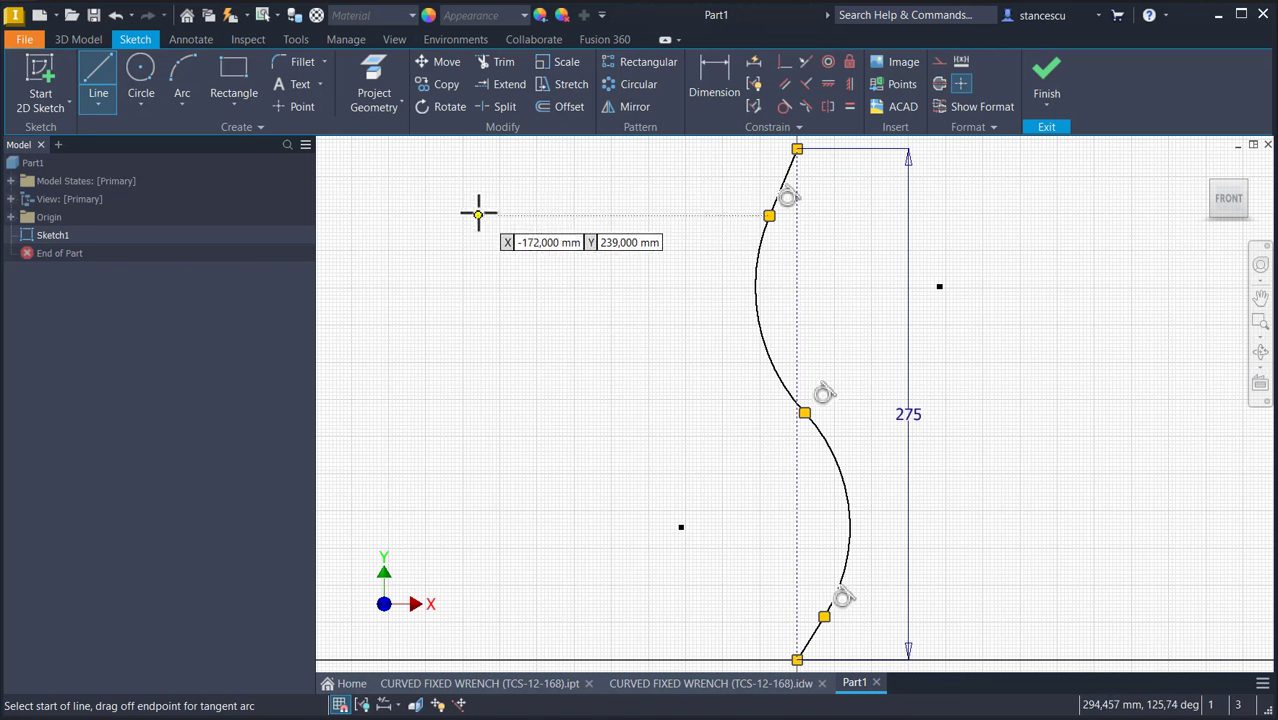
# Step: Draw a straight line joining the upper arc's start point to the lower arc's end point
pyautogui.click(770, 214)
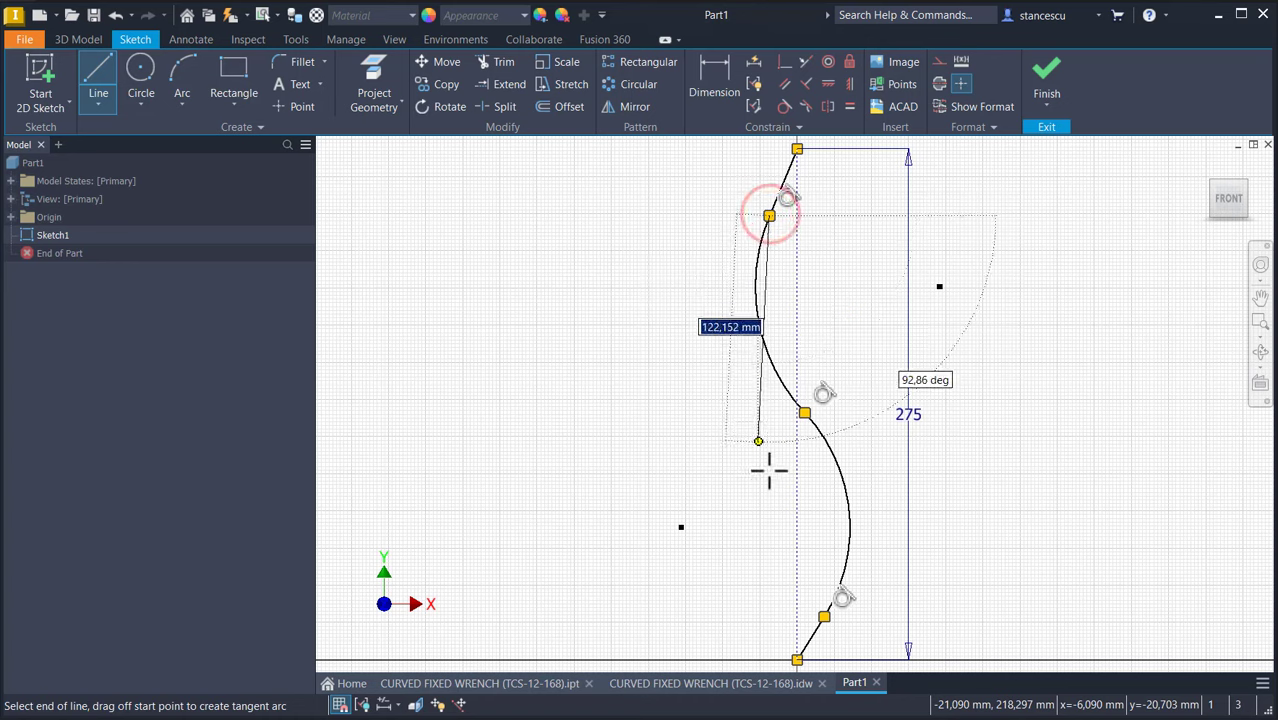
pyautogui.doubleClick(823, 615)
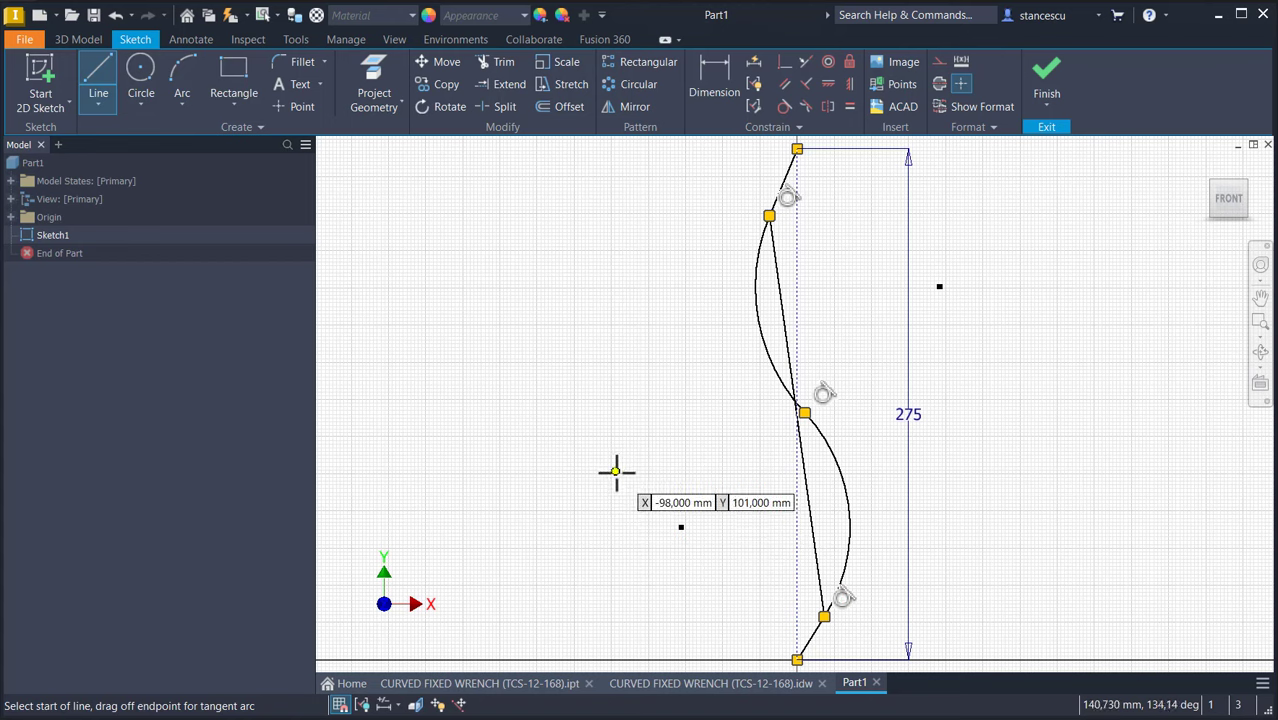
pyautogui.press('Escape')
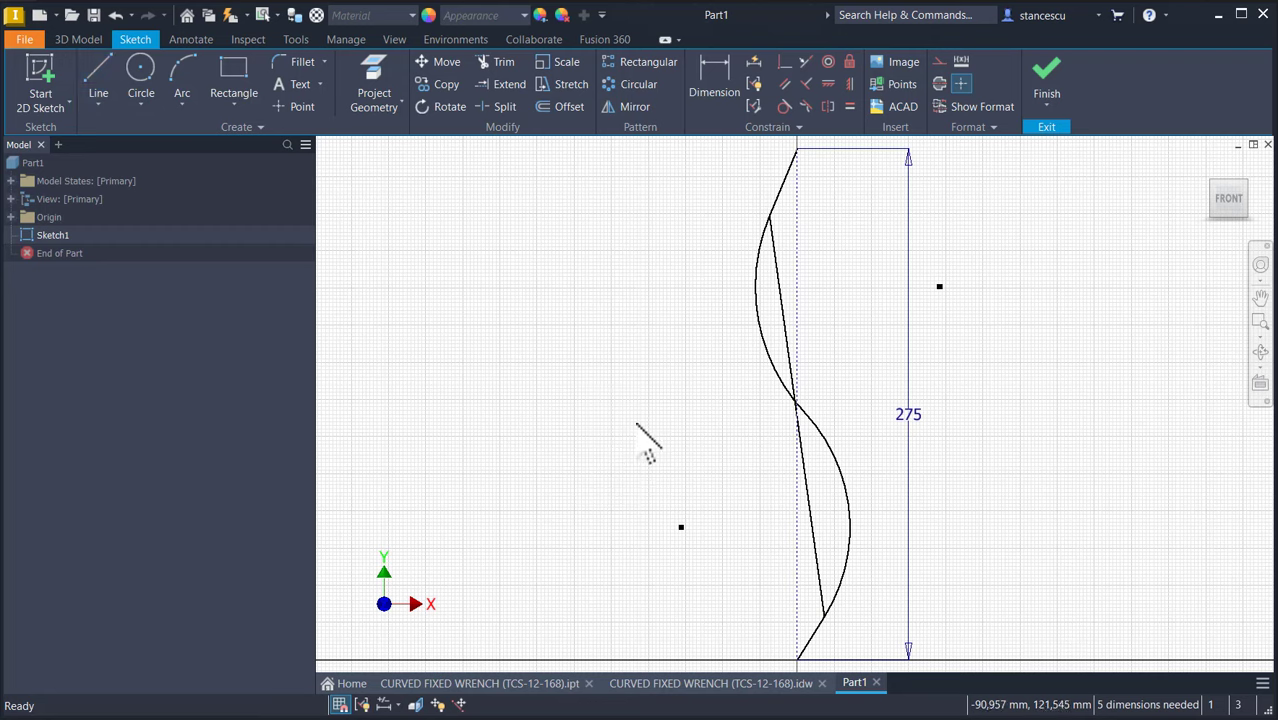
# Step: Make the midpoint of the long diagonal line coincident with the point where the two arcs meet
pyautogui.scroll(5, 778, 418)
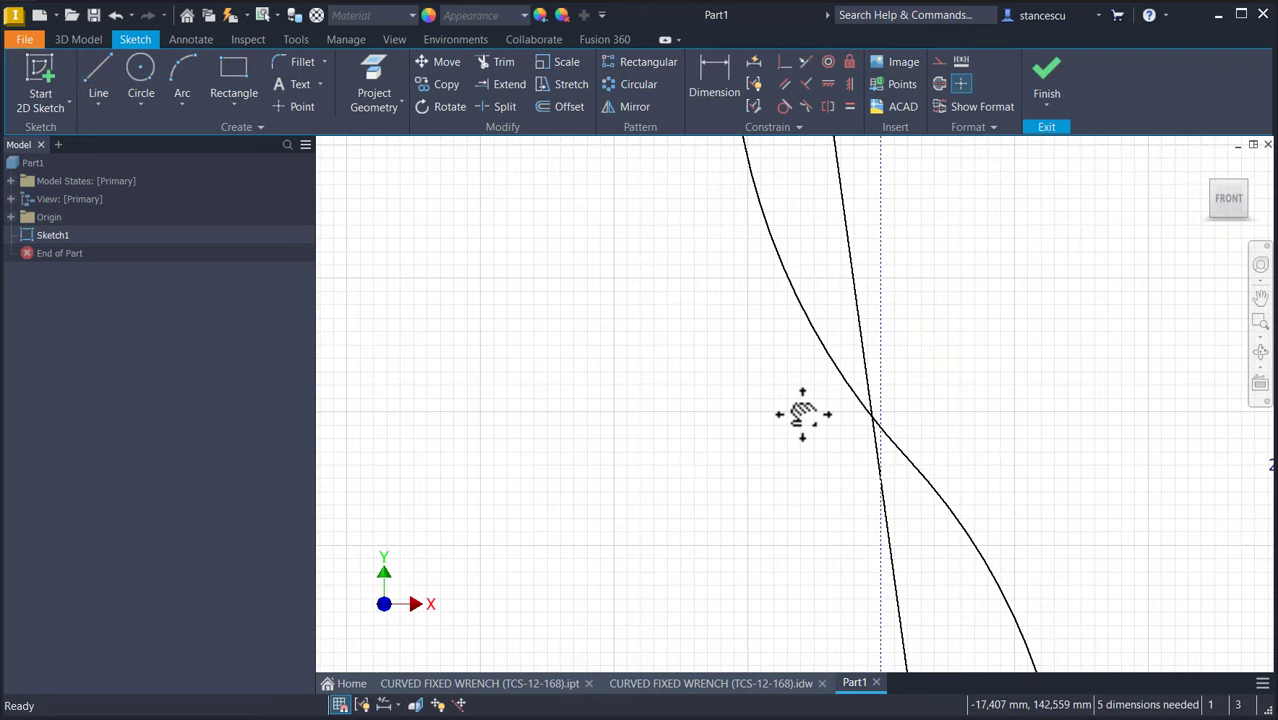
pyautogui.moveTo(803, 413); pyautogui.dragTo(702, 434, button='middle')
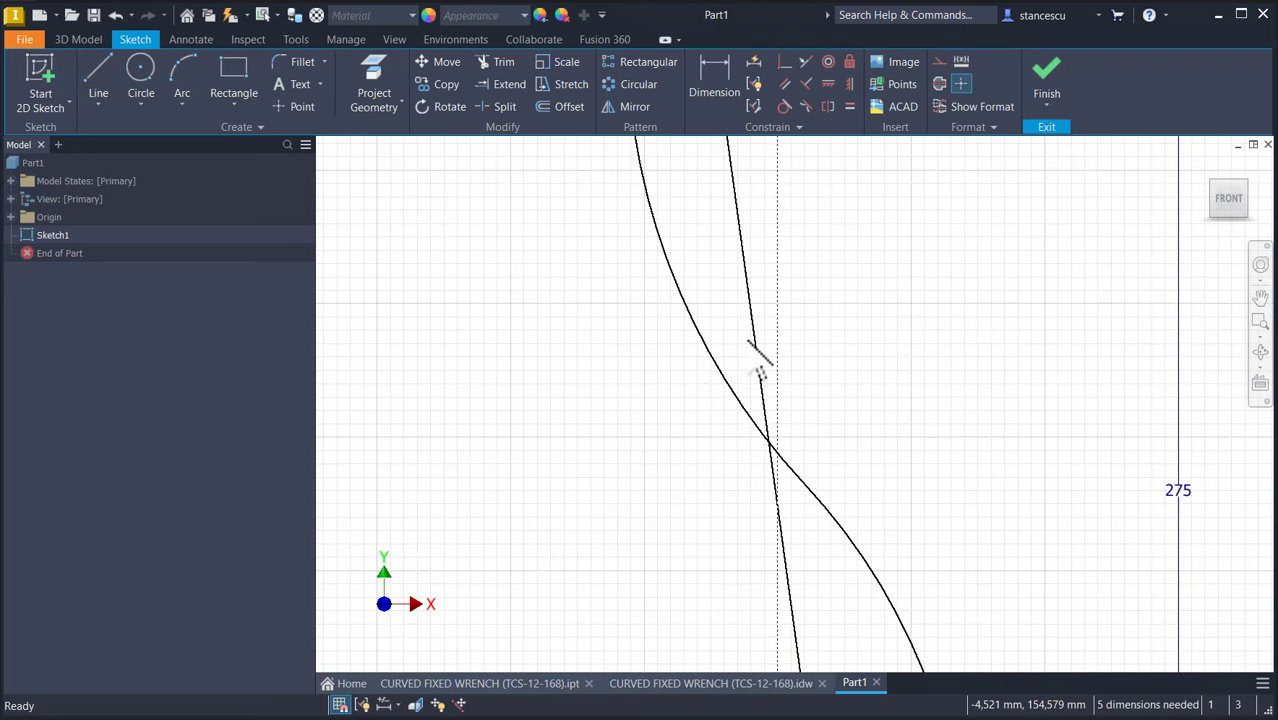
pyautogui.scroll(-3, 749, 320)
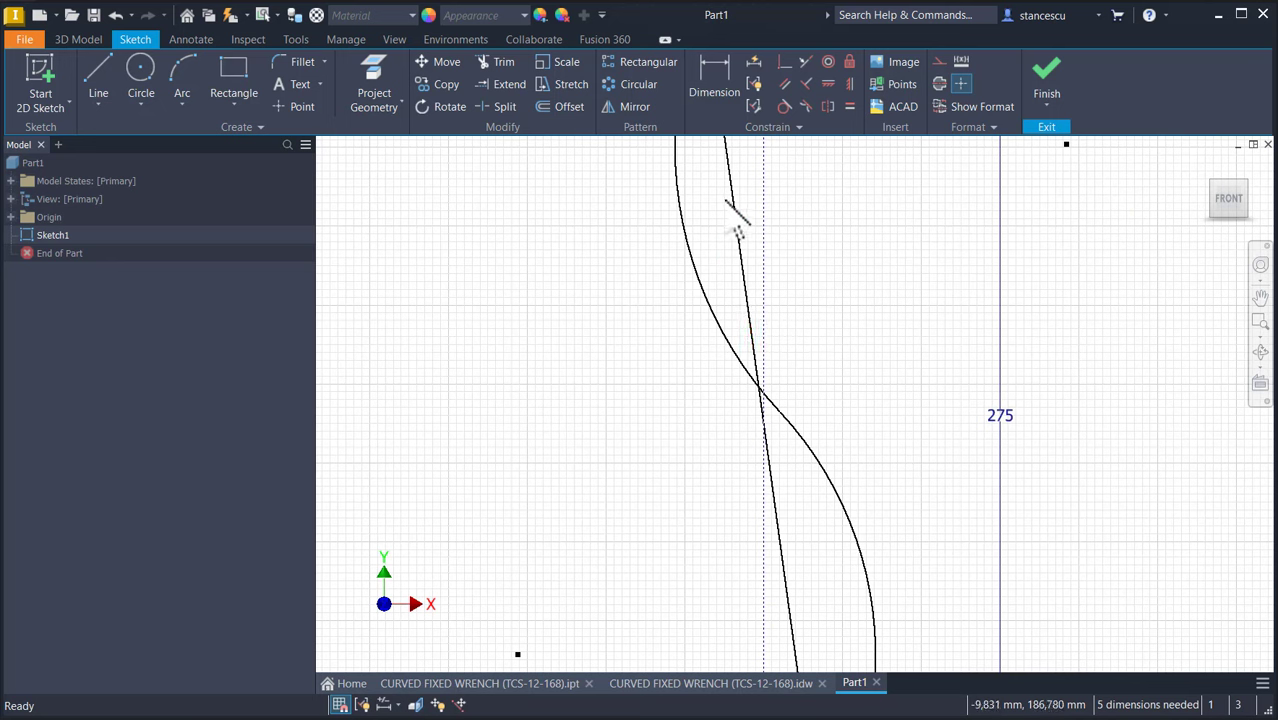
pyautogui.click(784, 63)
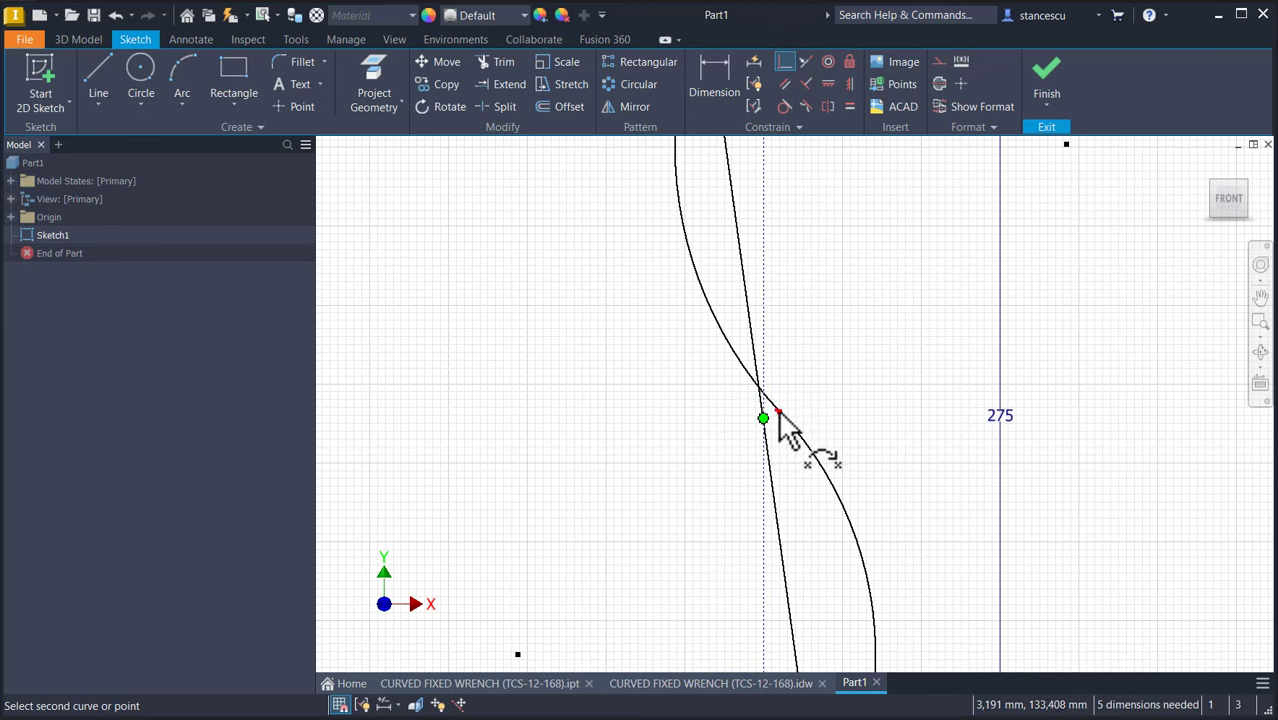
pyautogui.click(778, 411)
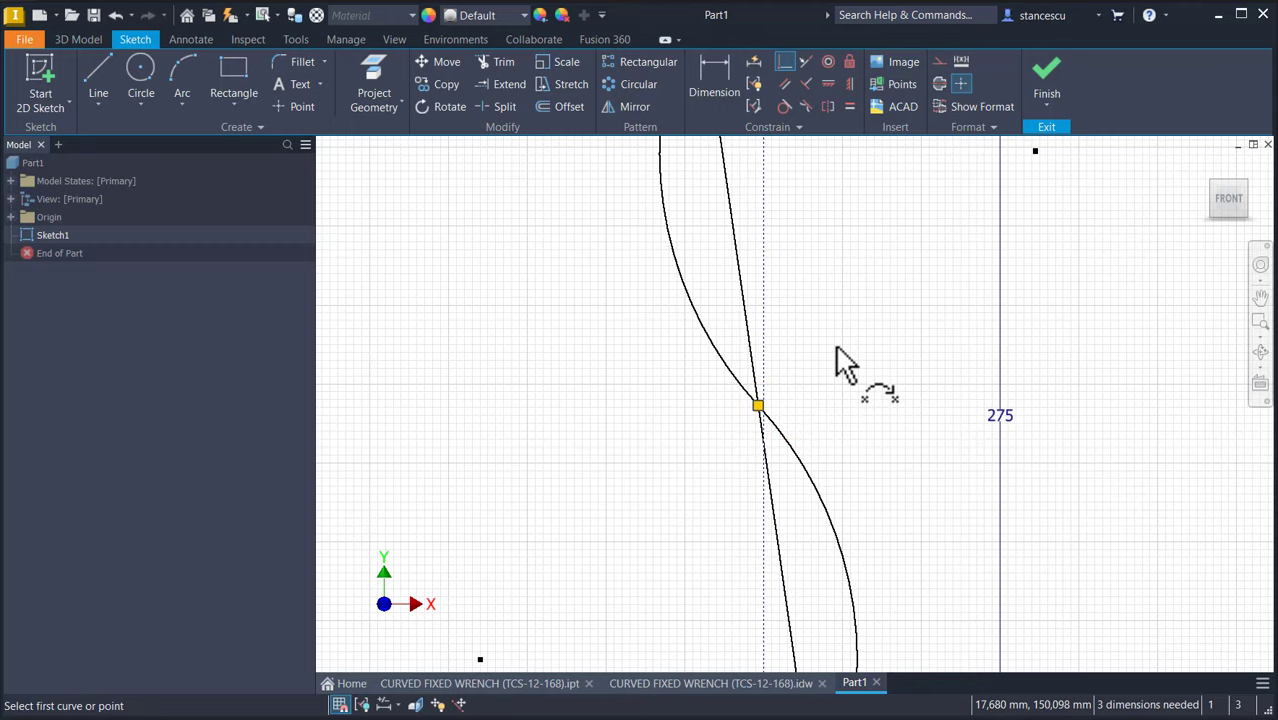
# Step: Dimension the angle between the upper short line and the vertical construction line as 20 degrees
pyautogui.scroll(3, 840, 363)
pyautogui.moveTo(846, 280); pyautogui.dragTo(839, 400, button='middle')
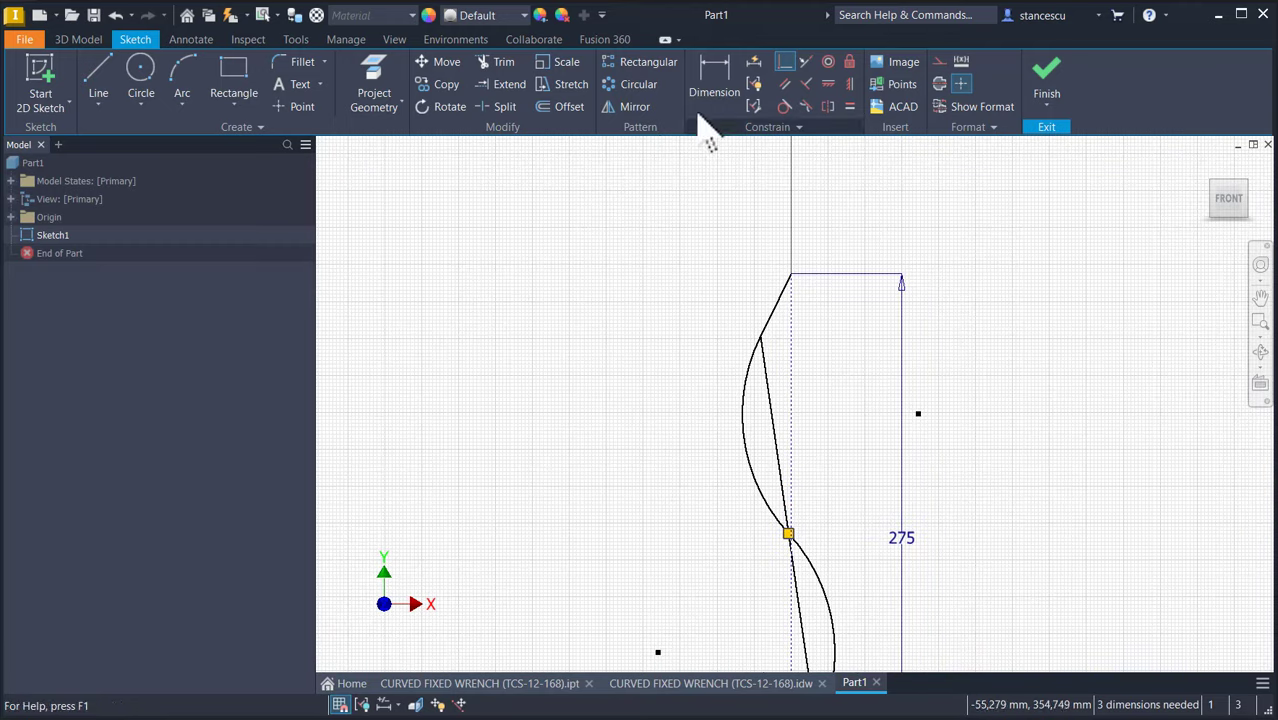
pyautogui.click(712, 85)
pyautogui.click(765, 315)
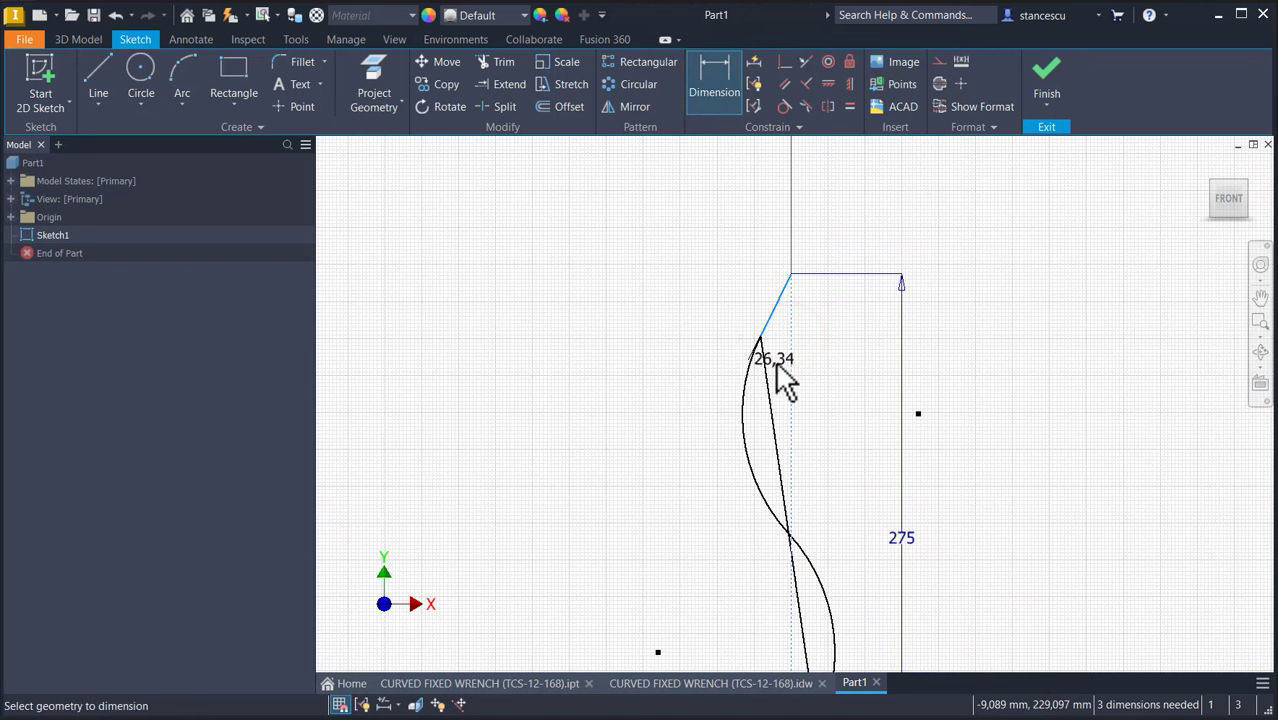
pyautogui.click(733, 556)
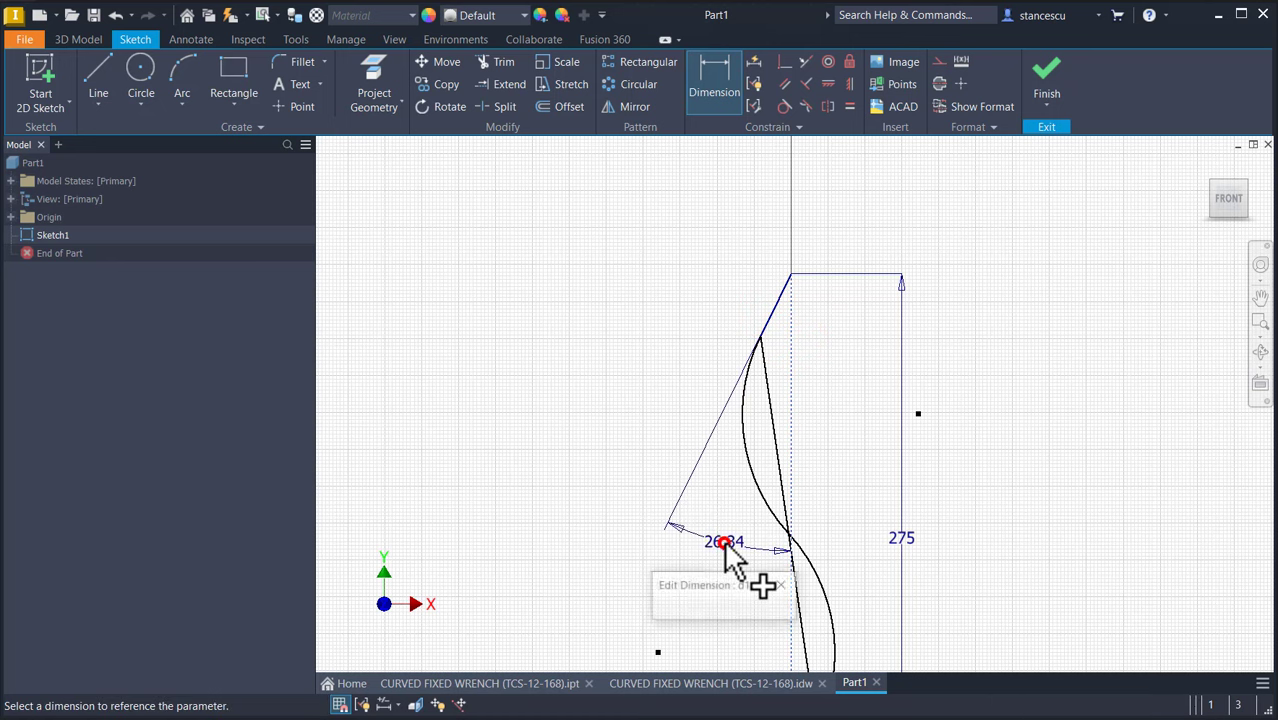
pyautogui.write('20')
pyautogui.press('Return')
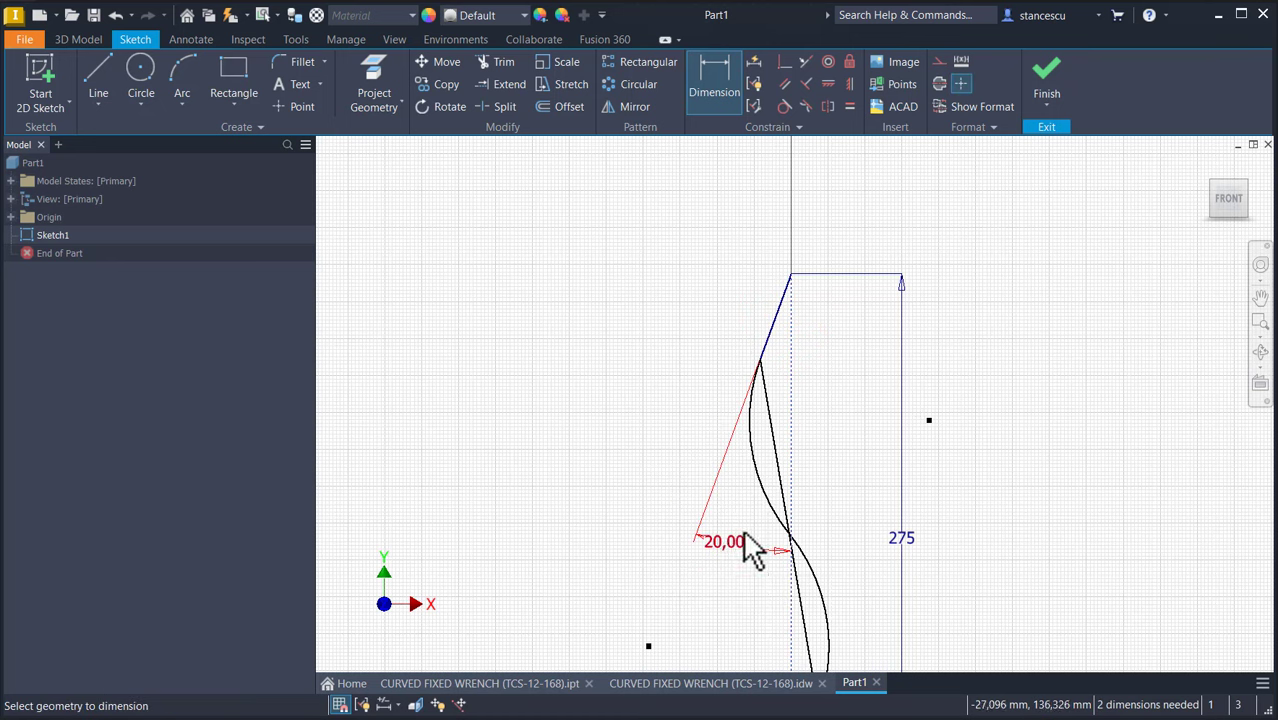
# Step: Add a driven angular dimension between the lower short line and the vertical construction line
pyautogui.moveTo(754, 549); pyautogui.dragTo(781, 212, button='middle')
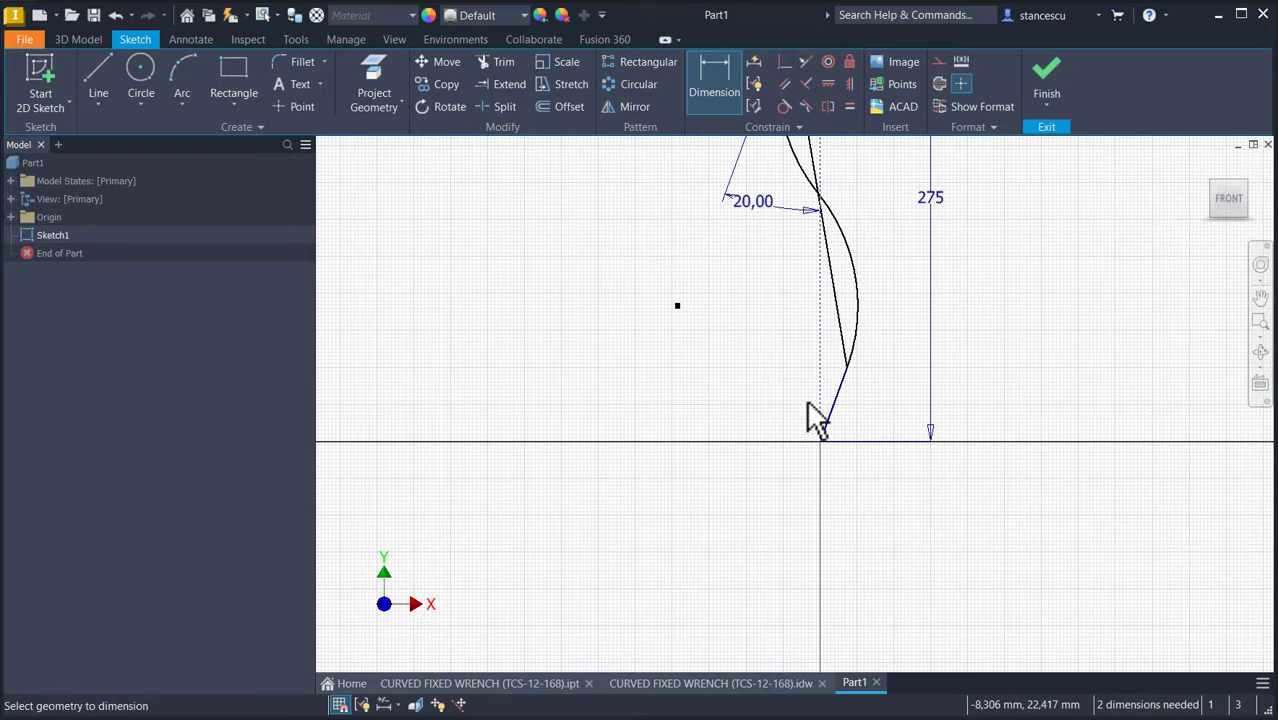
pyautogui.click(840, 390)
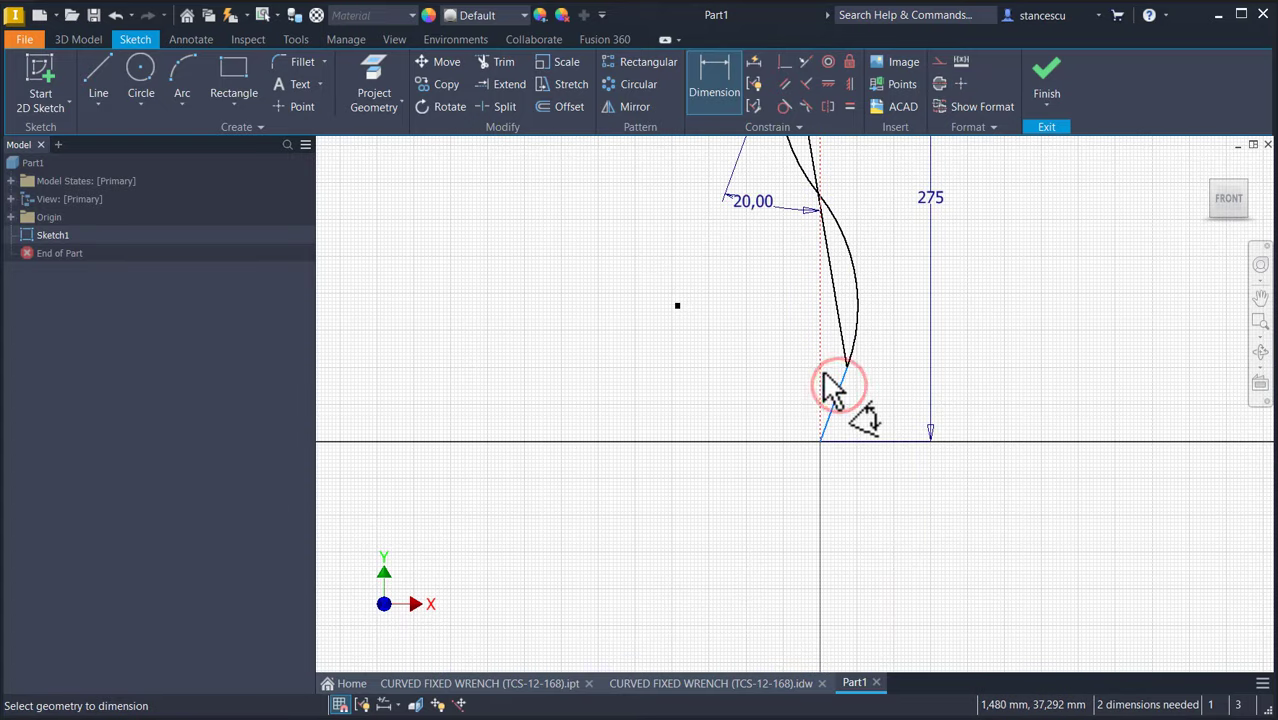
pyautogui.click(822, 372)
pyautogui.click(876, 232)
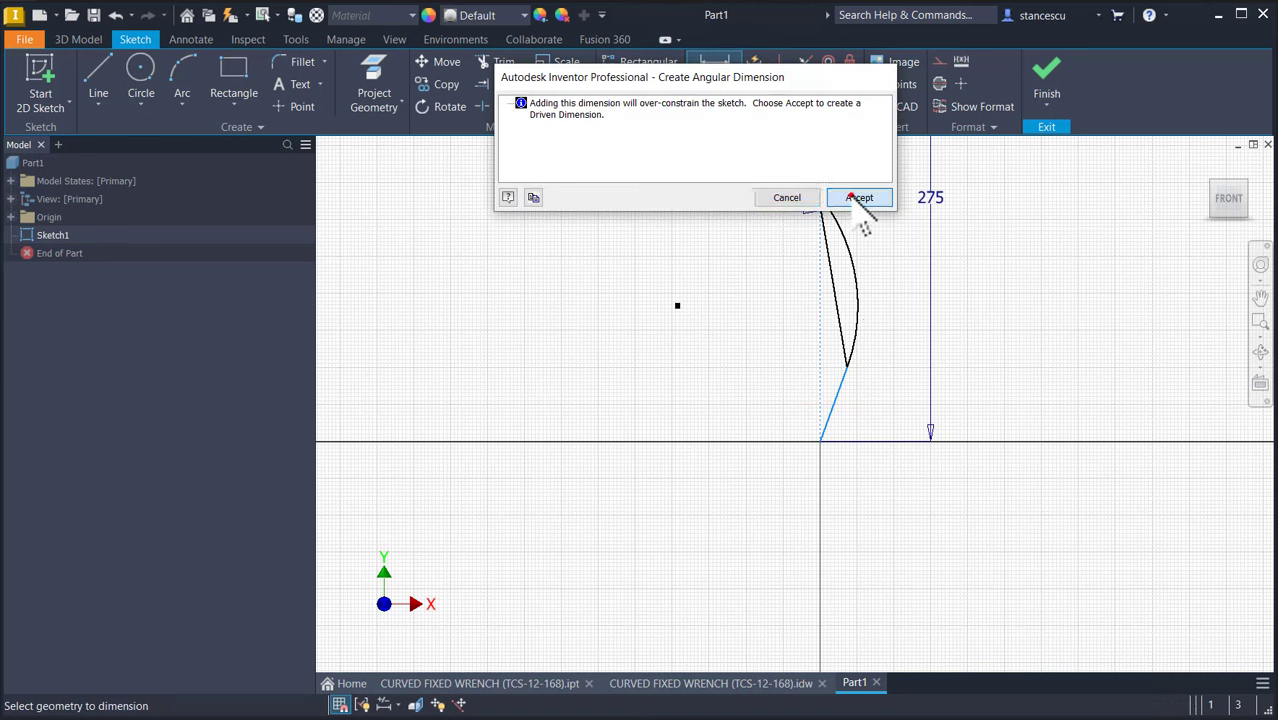
pyautogui.click(858, 198)
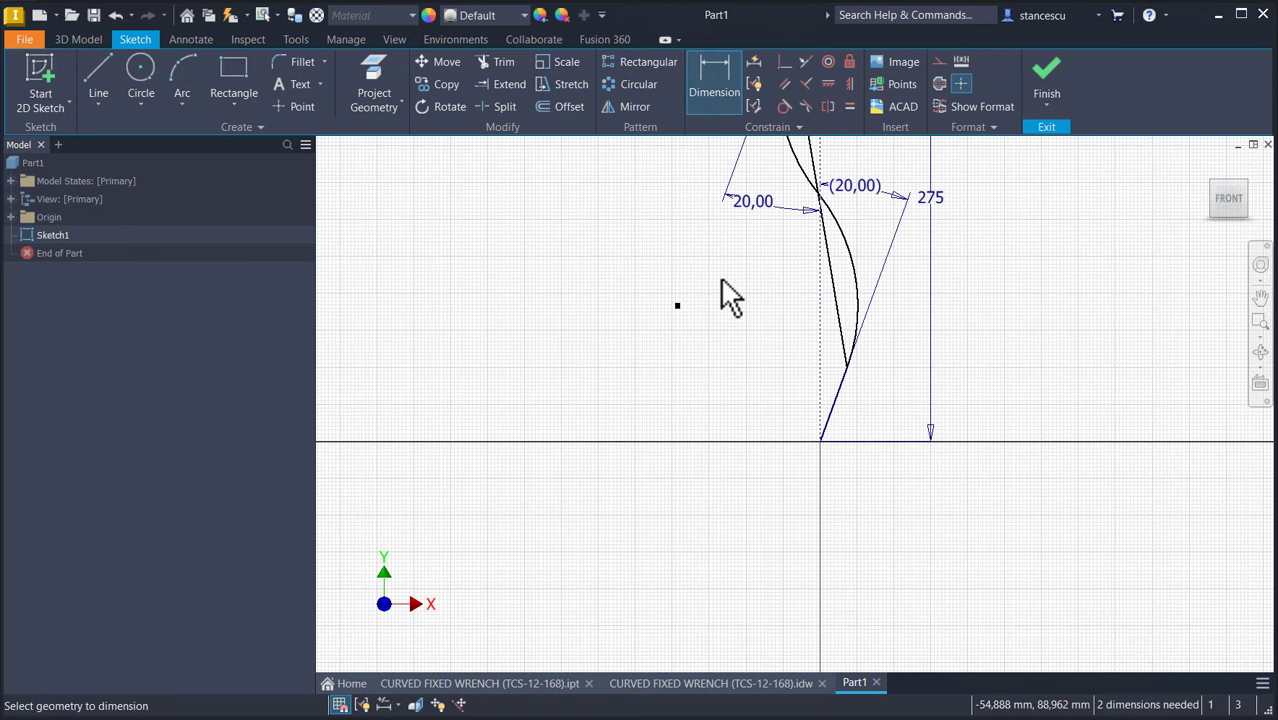
# Step: Dimension the upper short line's length as 32 mm
pyautogui.moveTo(718, 272); pyautogui.dragTo(695, 487, button='middle')
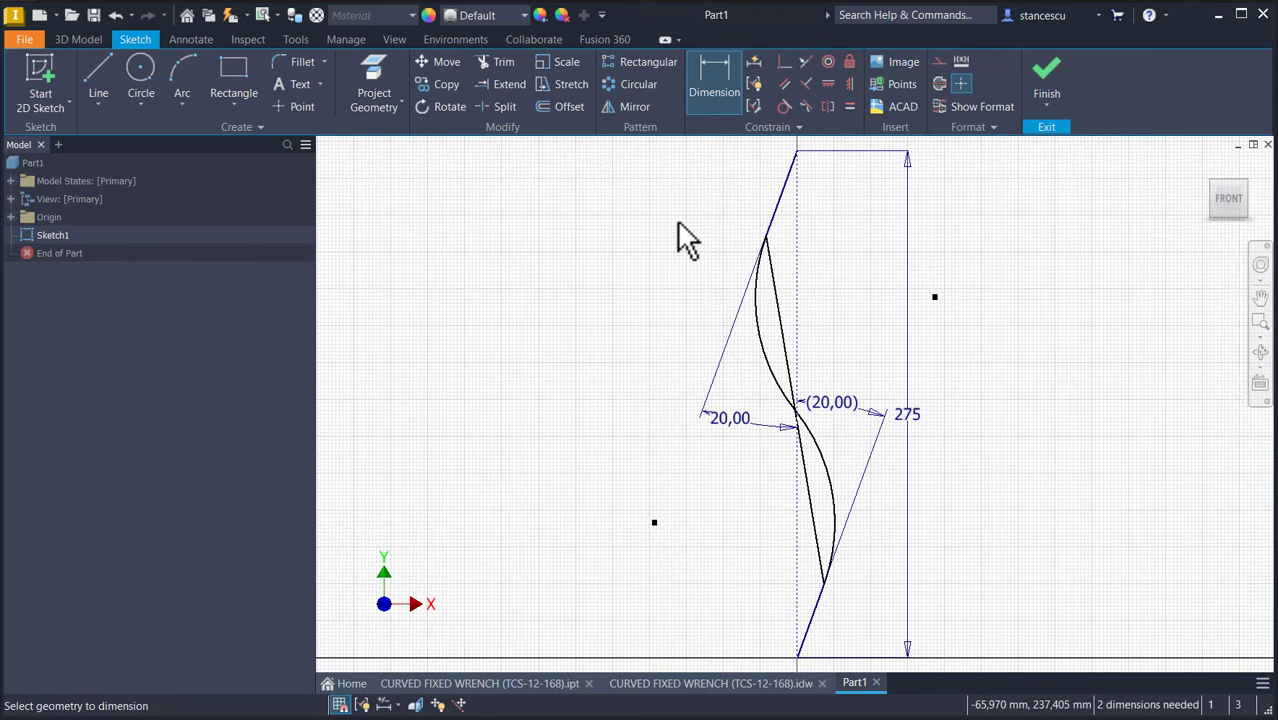
pyautogui.click(787, 190)
pyautogui.click(820, 214)
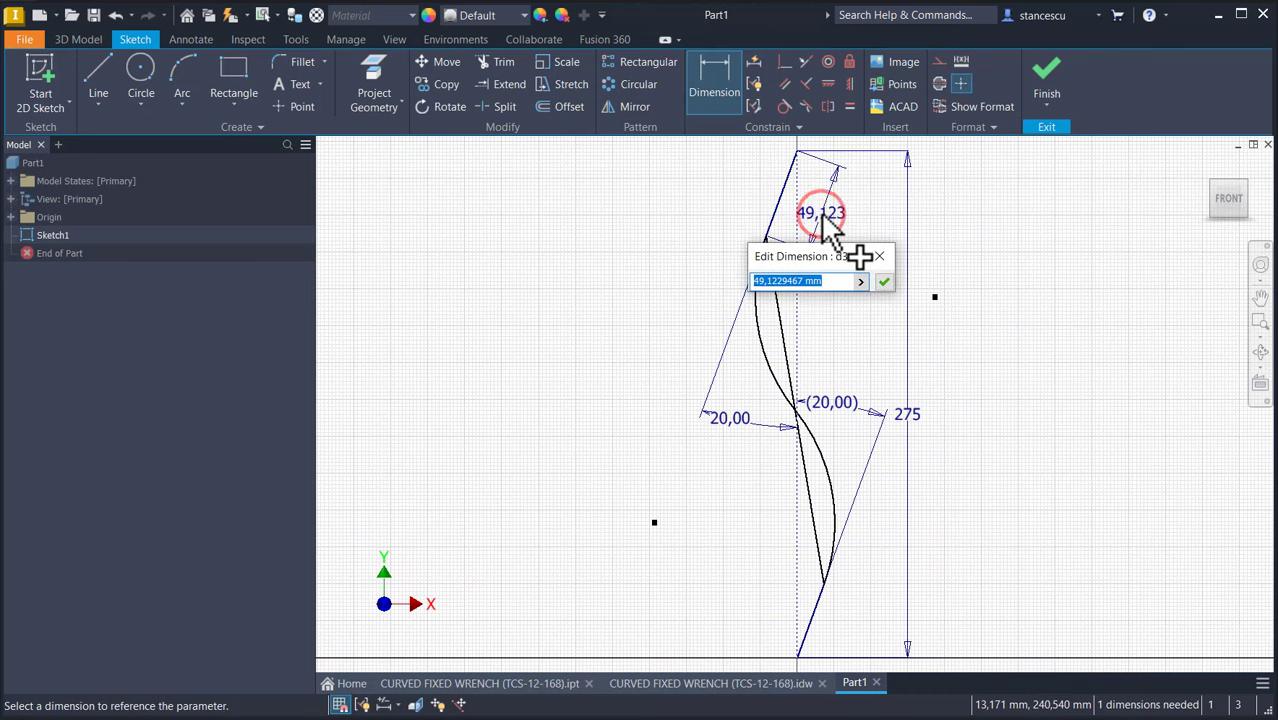
pyautogui.write('32')
pyautogui.press('Return')
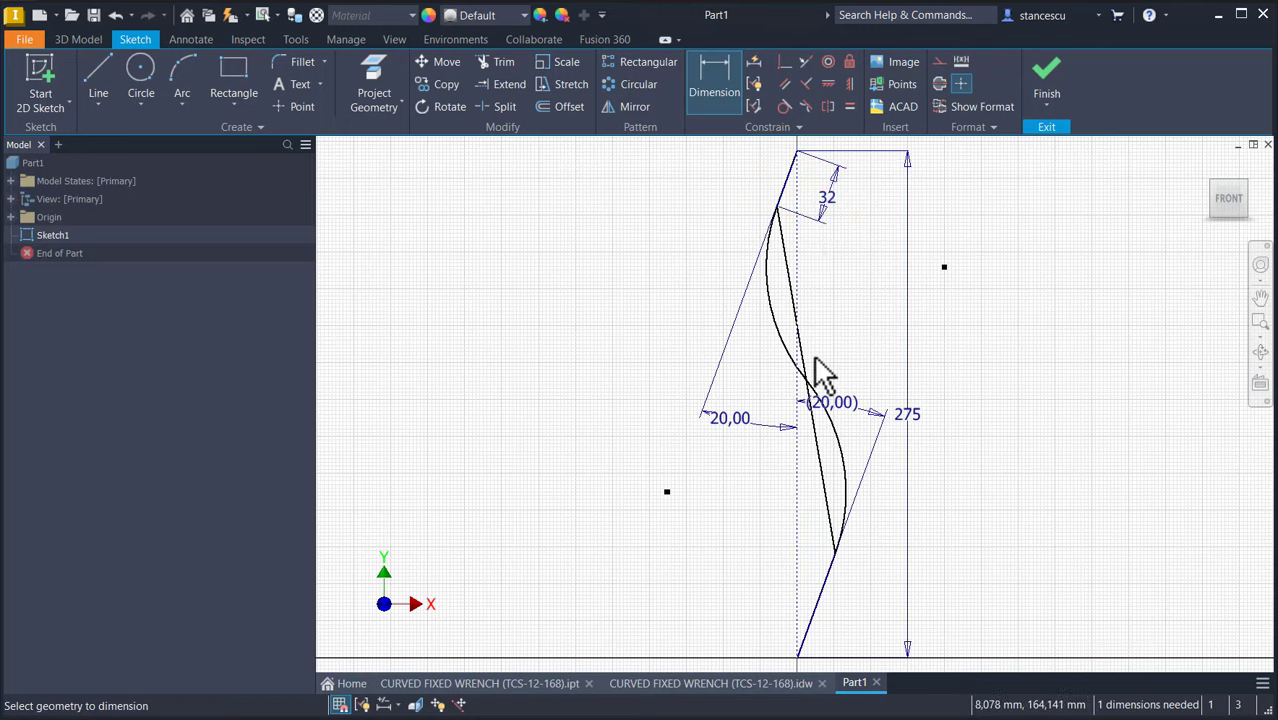
# Step: Dimension the lower short line's length as 40 mm and fit the whole sketch in view
pyautogui.moveTo(819, 365); pyautogui.dragTo(824, 240, button='middle')
pyautogui.click(843, 470)
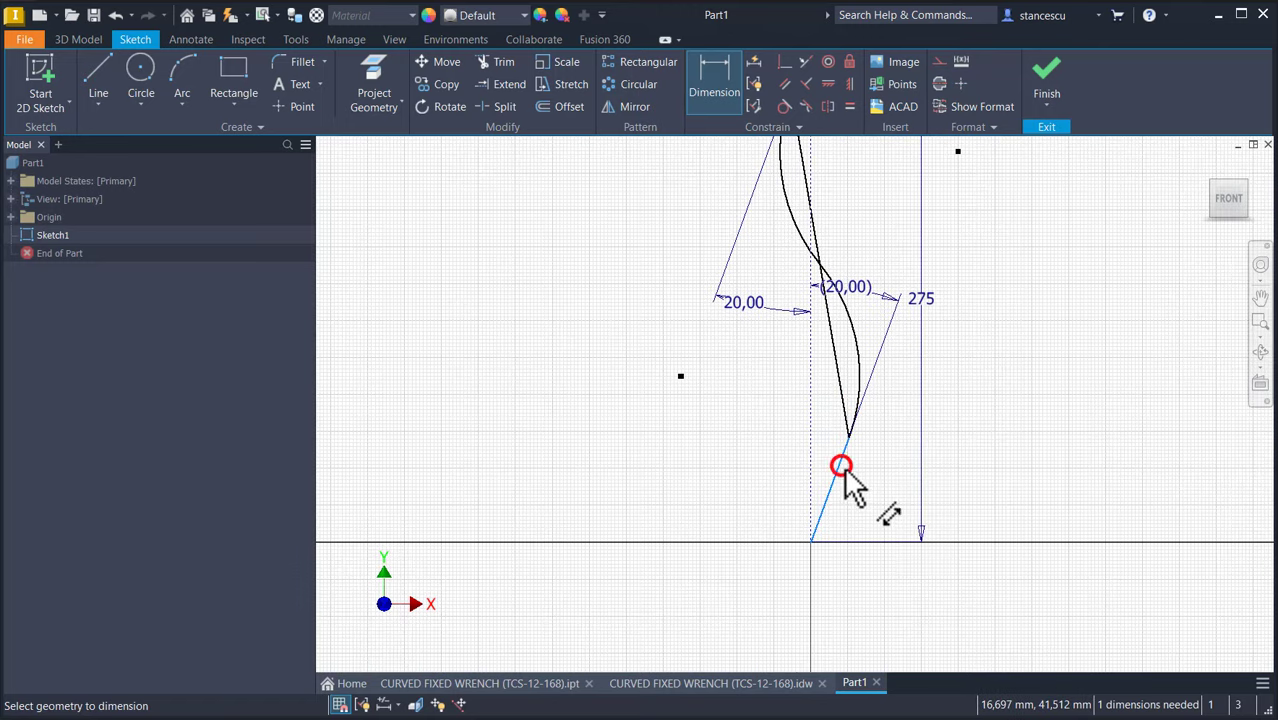
pyautogui.click(845, 469)
pyautogui.click(874, 507)
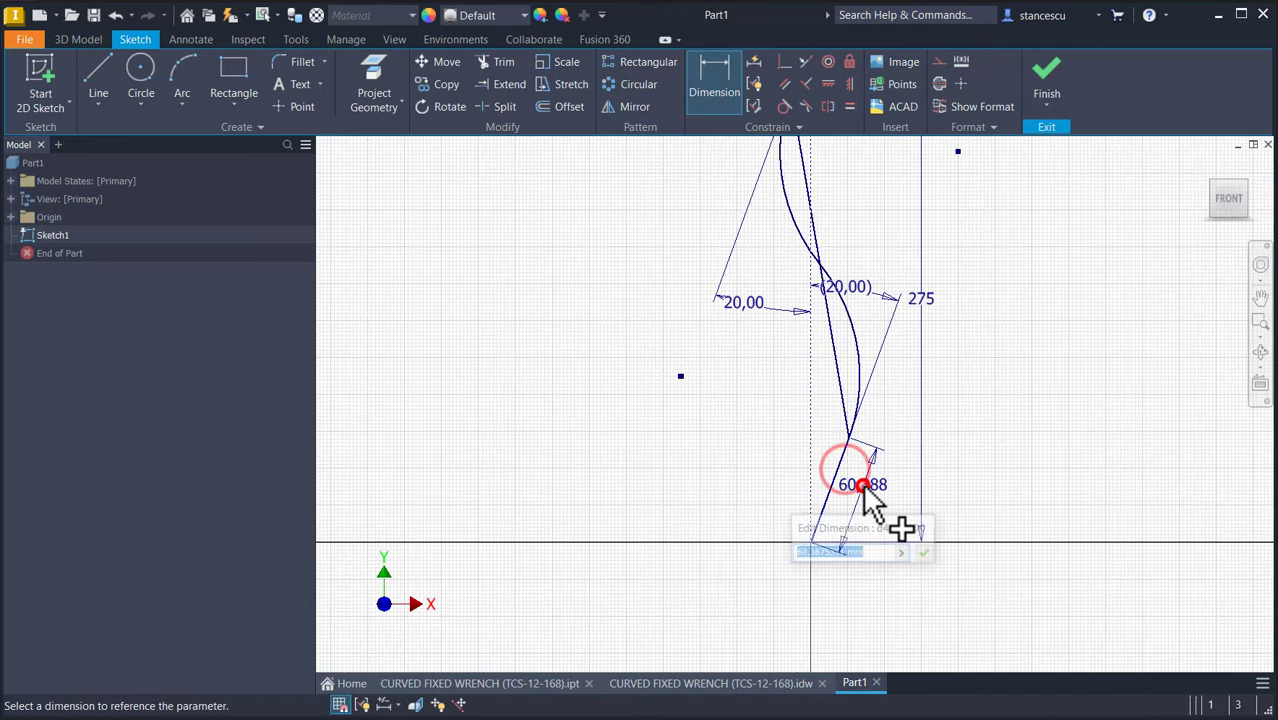
pyautogui.write('40')
pyautogui.press('Return')
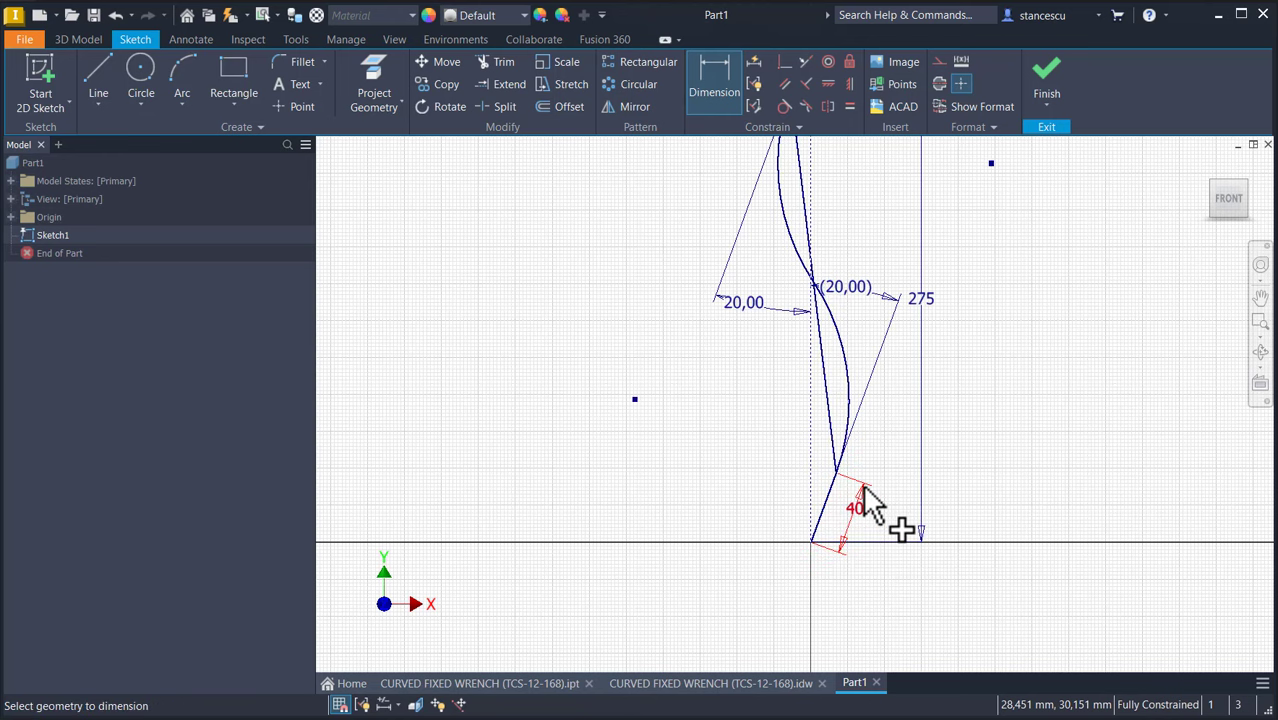
pyautogui.press('Escape')
pyautogui.press('F5')
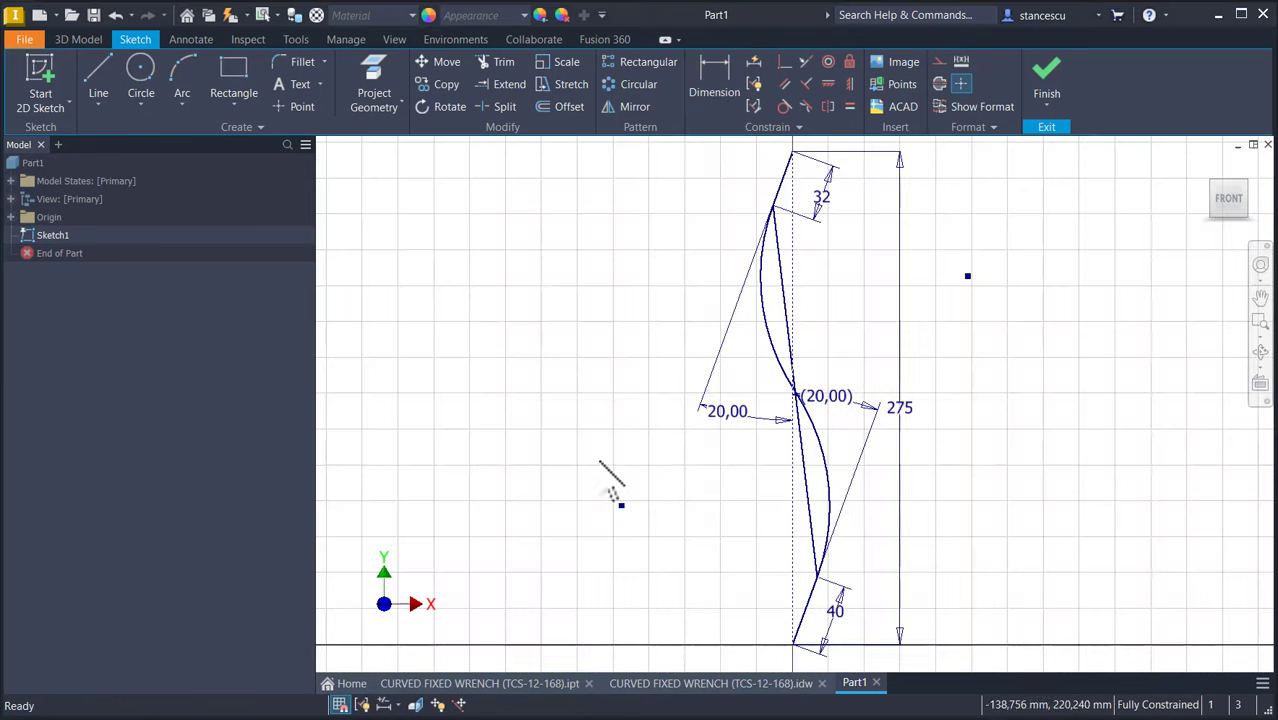
# Step: Examine the wrench drawing's handle widths, section end points and arc centre lines between the upper and lower heads
pyautogui.click(663, 686)
pyautogui.scroll(5, 515, 262)
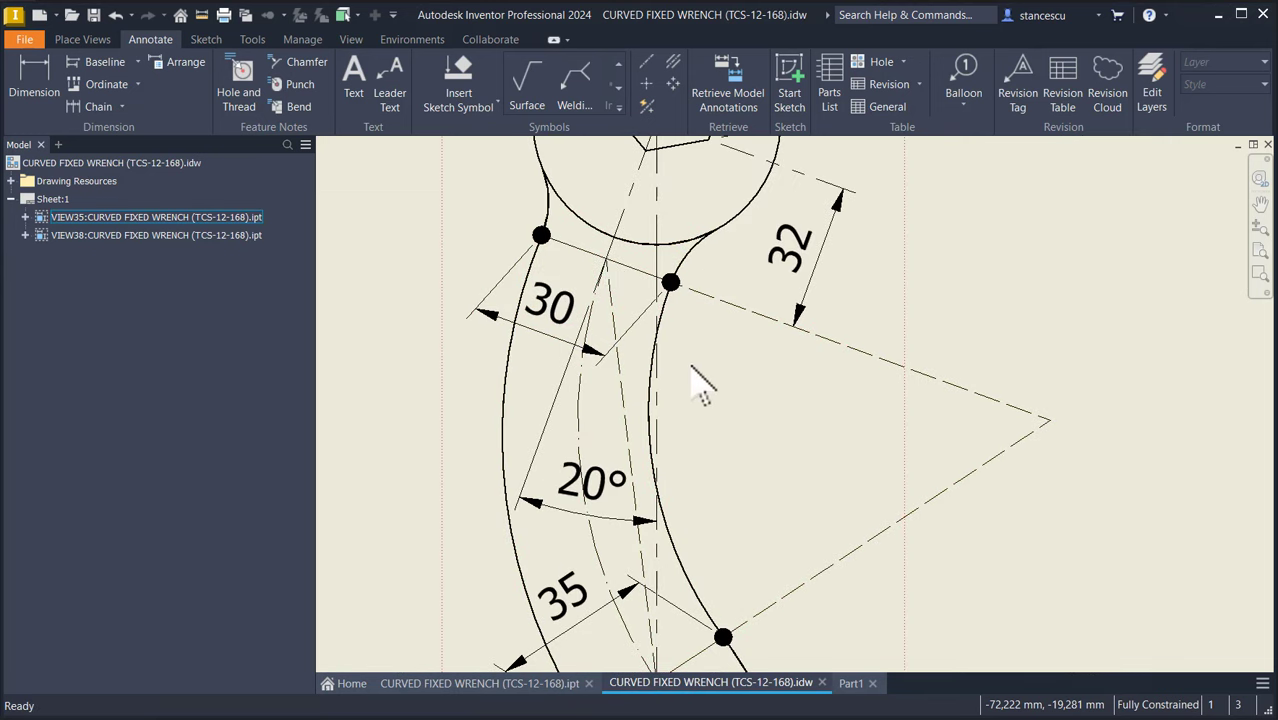
pyautogui.moveTo(699, 371); pyautogui.dragTo(685, 499, button='middle')
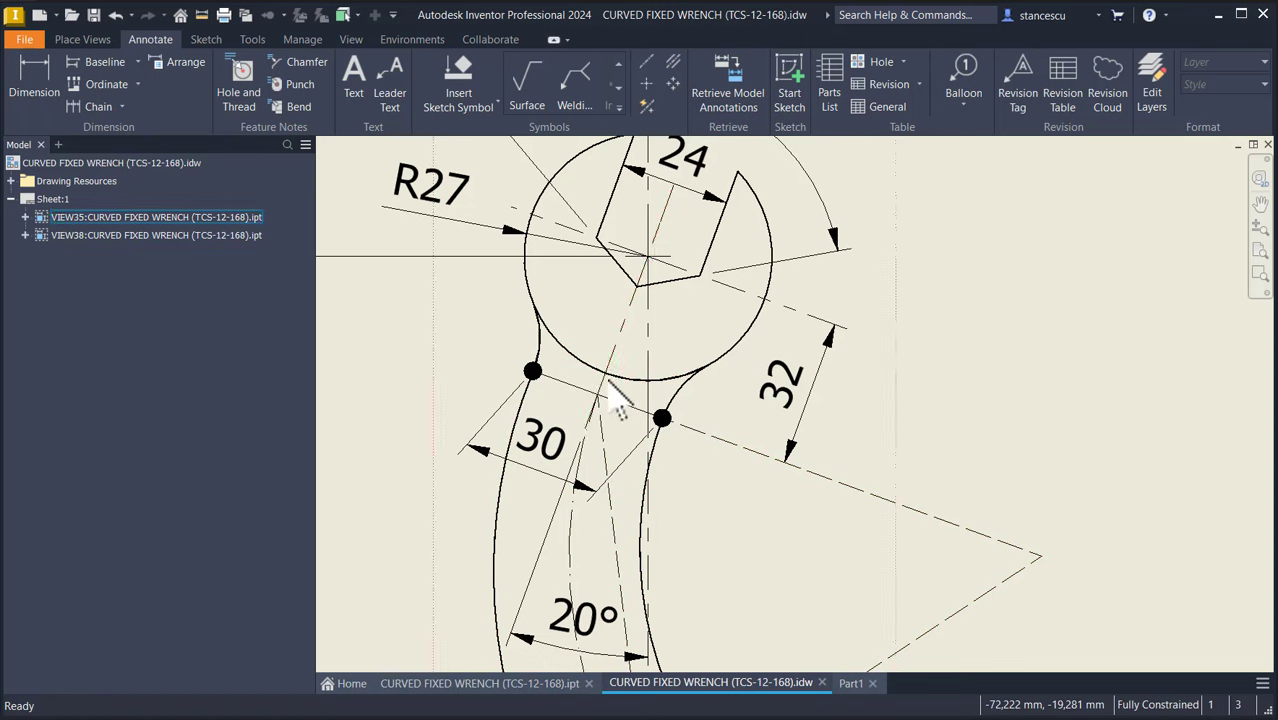
pyautogui.moveTo(600, 436); pyautogui.dragTo(608, 277, button='middle')
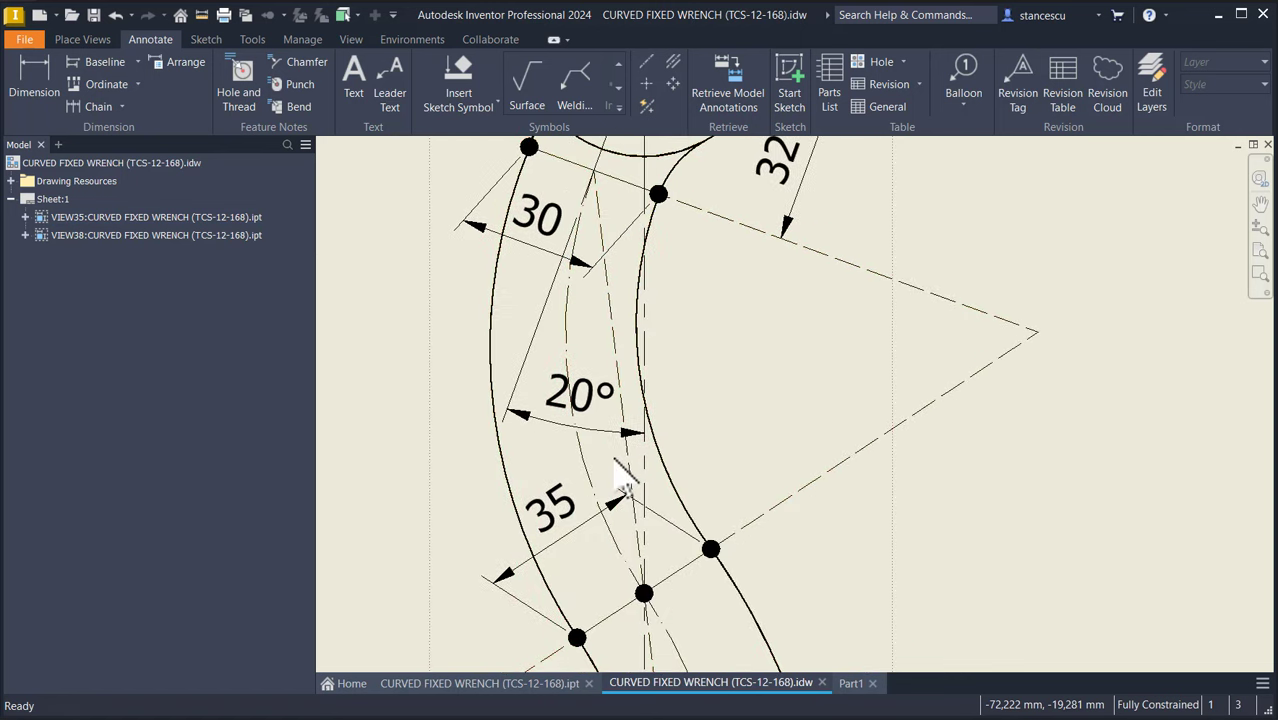
pyautogui.moveTo(625, 480); pyautogui.dragTo(622, 336, button='middle')
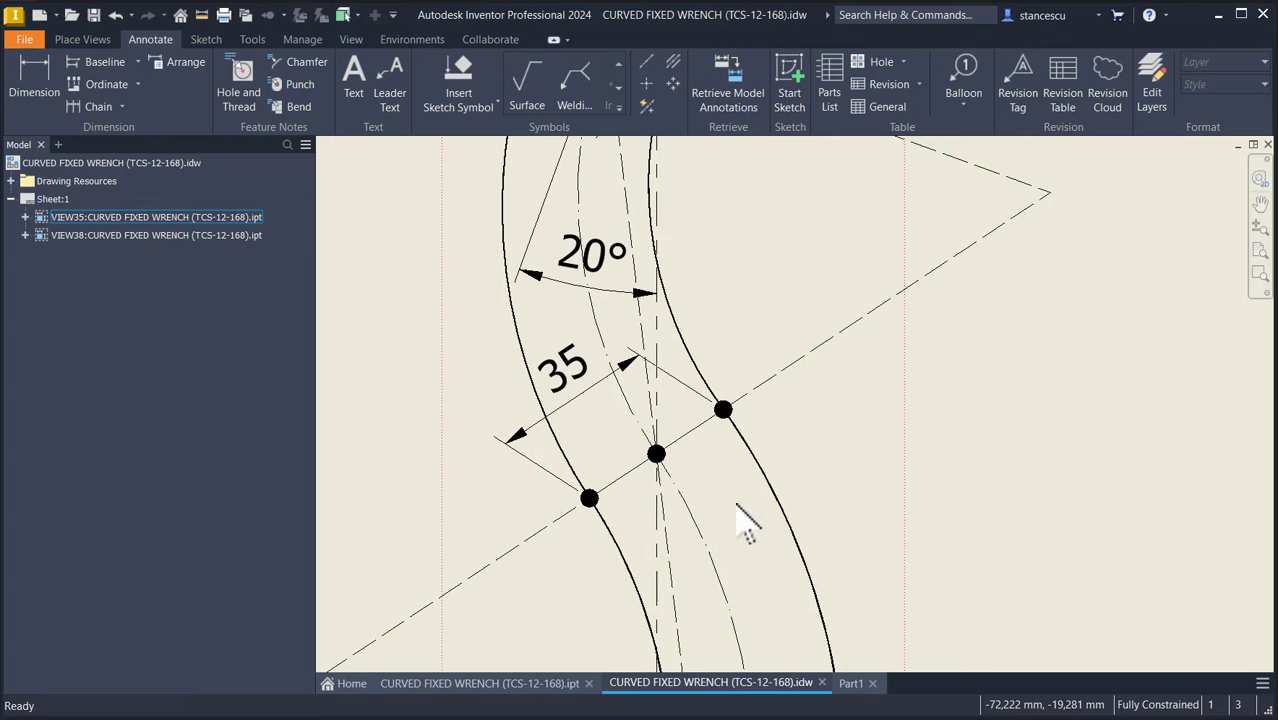
pyautogui.moveTo(735, 505)
pyautogui.mouseDown(button='middle')
pyautogui.moveTo(719, 177)
pyautogui.moveTo(736, 516)
pyautogui.mouseUp(button='middle')
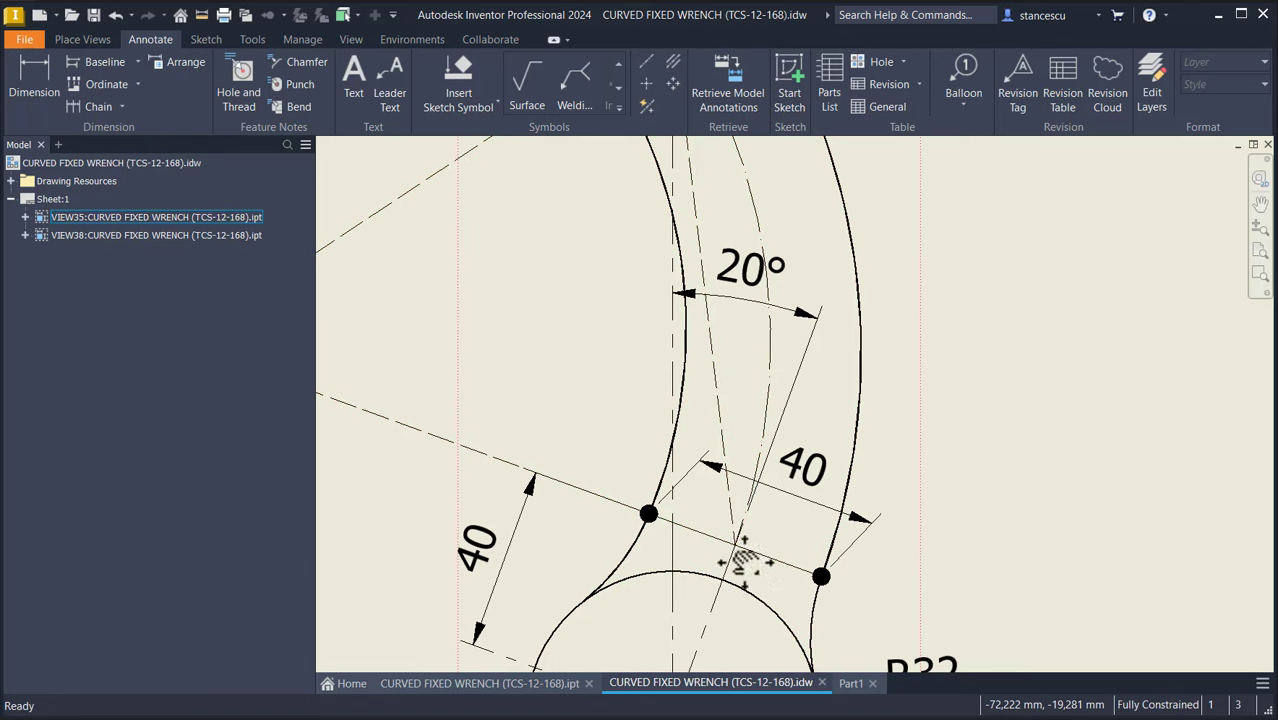
pyautogui.moveTo(744, 562); pyautogui.dragTo(793, 408, button='middle')
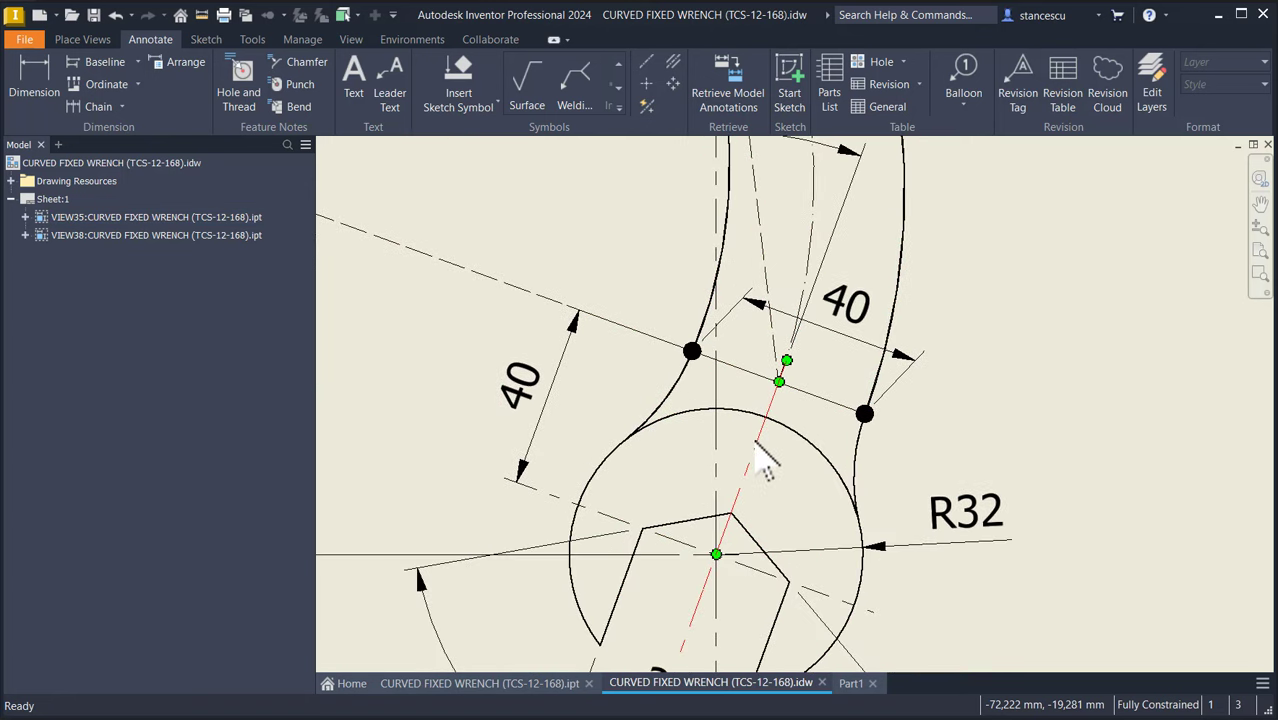
pyautogui.moveTo(765, 462); pyautogui.dragTo(734, 534, button='middle')
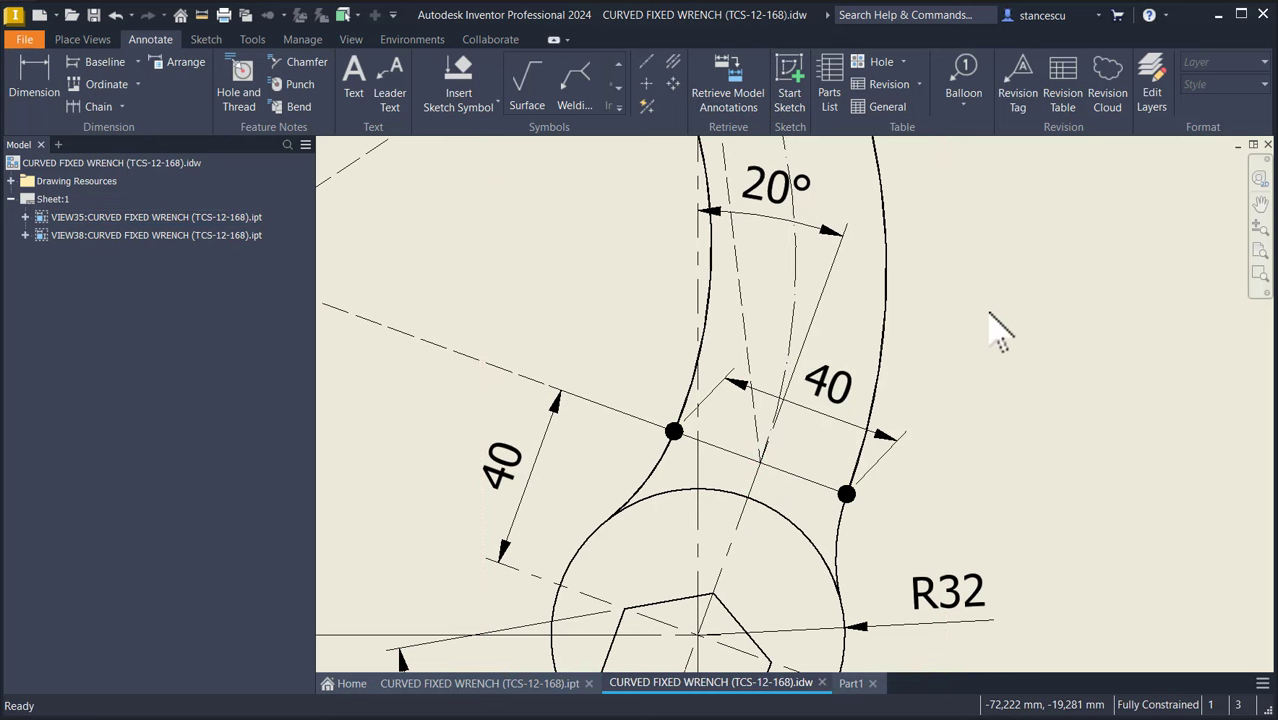
pyautogui.press('Home')
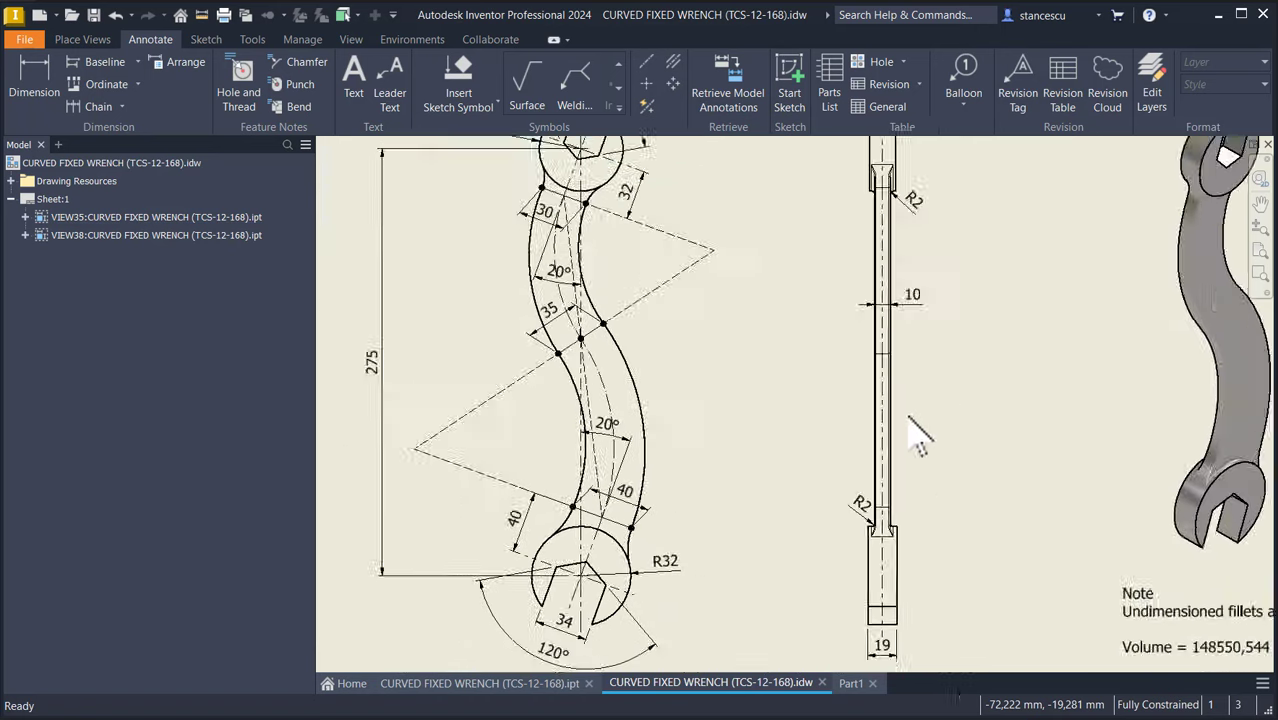
# Step: In the Part1 sketch, draw a slanted line about 29 mm long across the upper short line near the upper arc's start
pyautogui.click(852, 684)
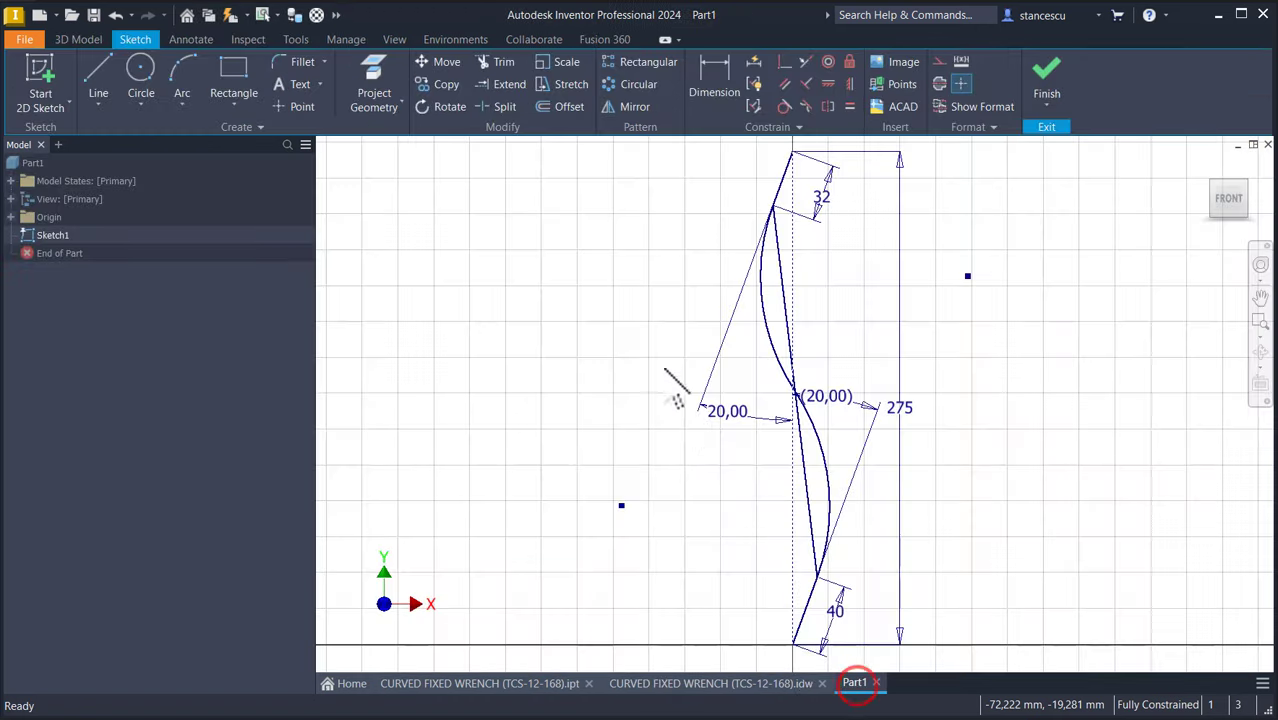
pyautogui.click(99, 77)
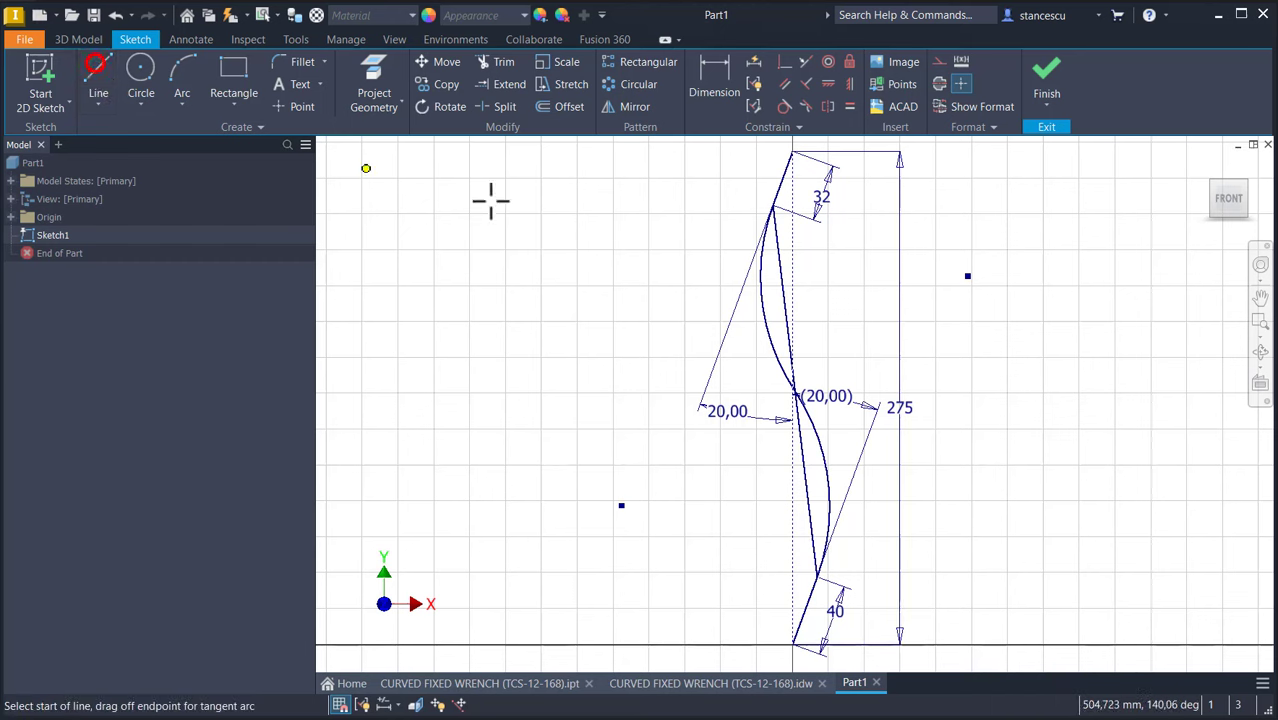
pyautogui.scroll(3, 736, 220)
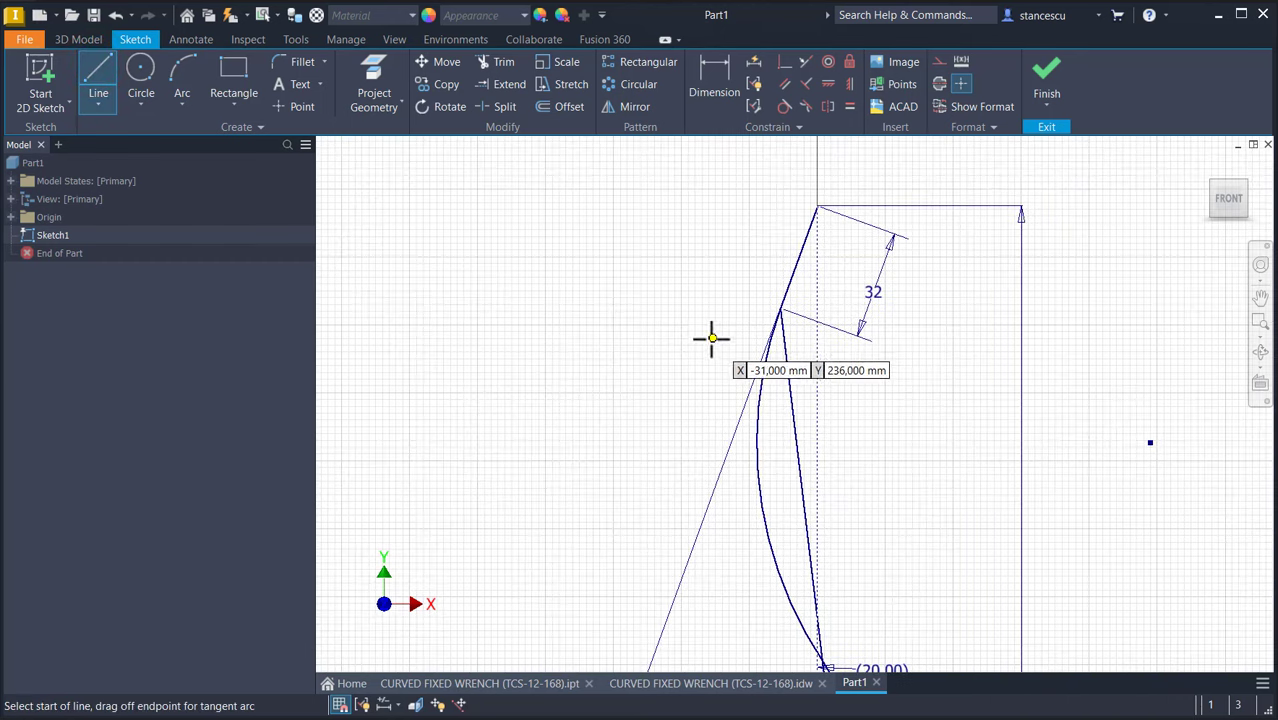
pyautogui.click(710, 271)
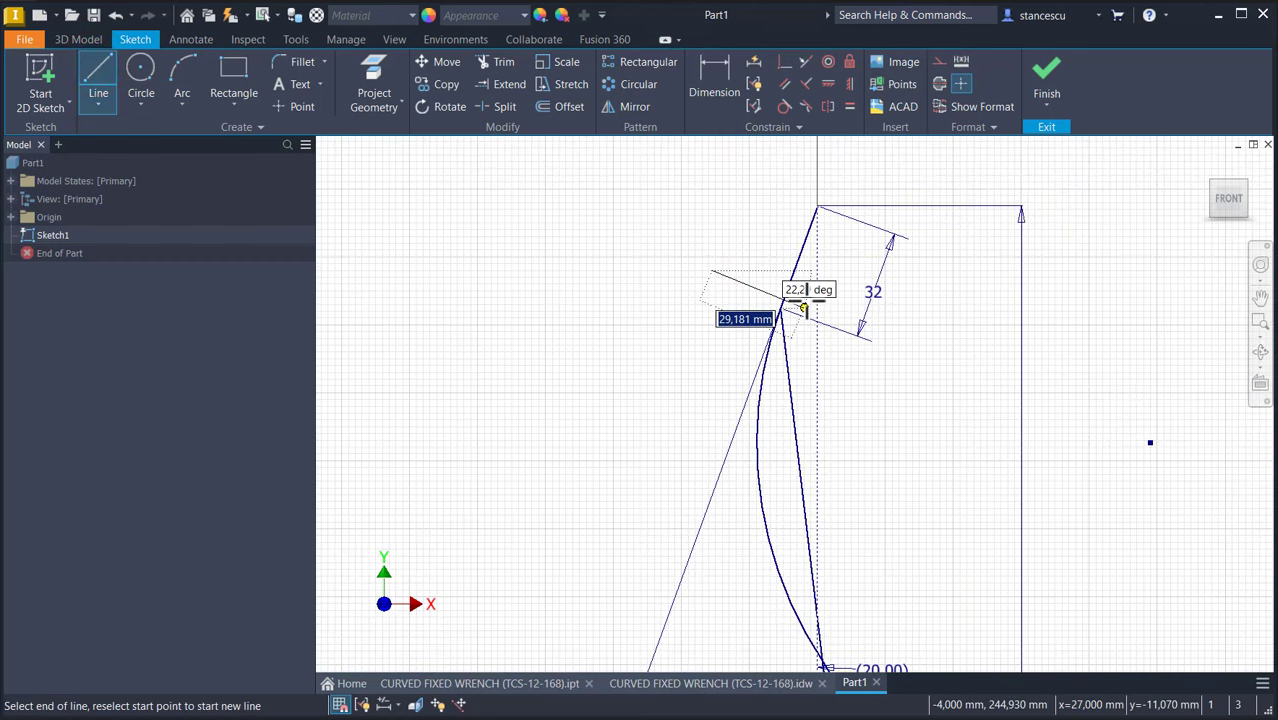
pyautogui.click(803, 307)
pyautogui.press('Escape')
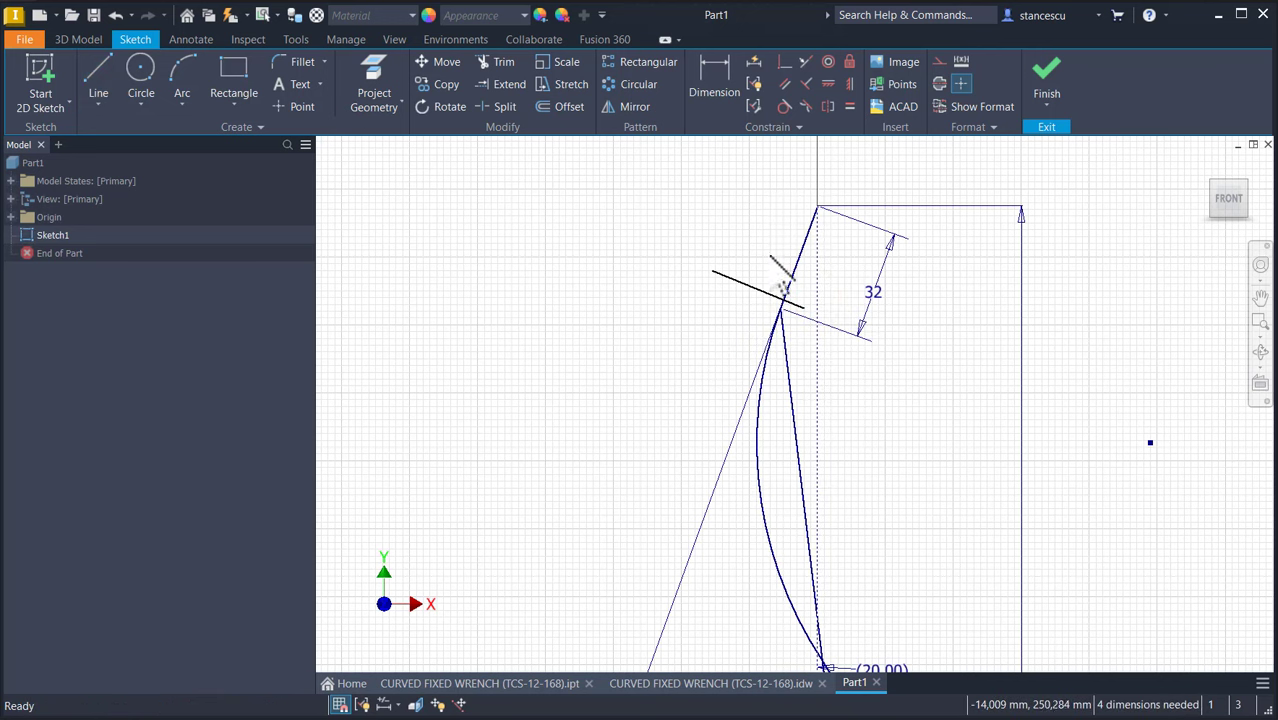
# Step: Make the new cross line perpendicular to the upper short line and its midpoint coincident with the upper arc's start point
pyautogui.click(805, 85)
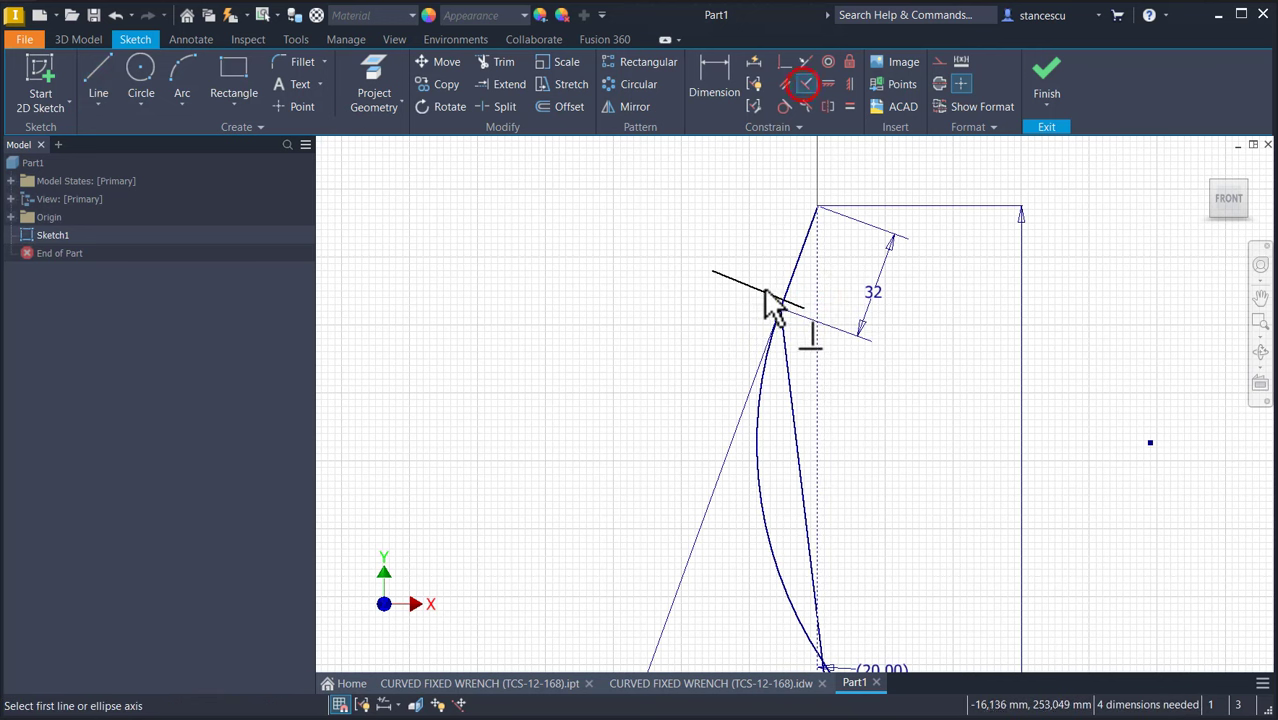
pyautogui.click(760, 289)
pyautogui.click(794, 273)
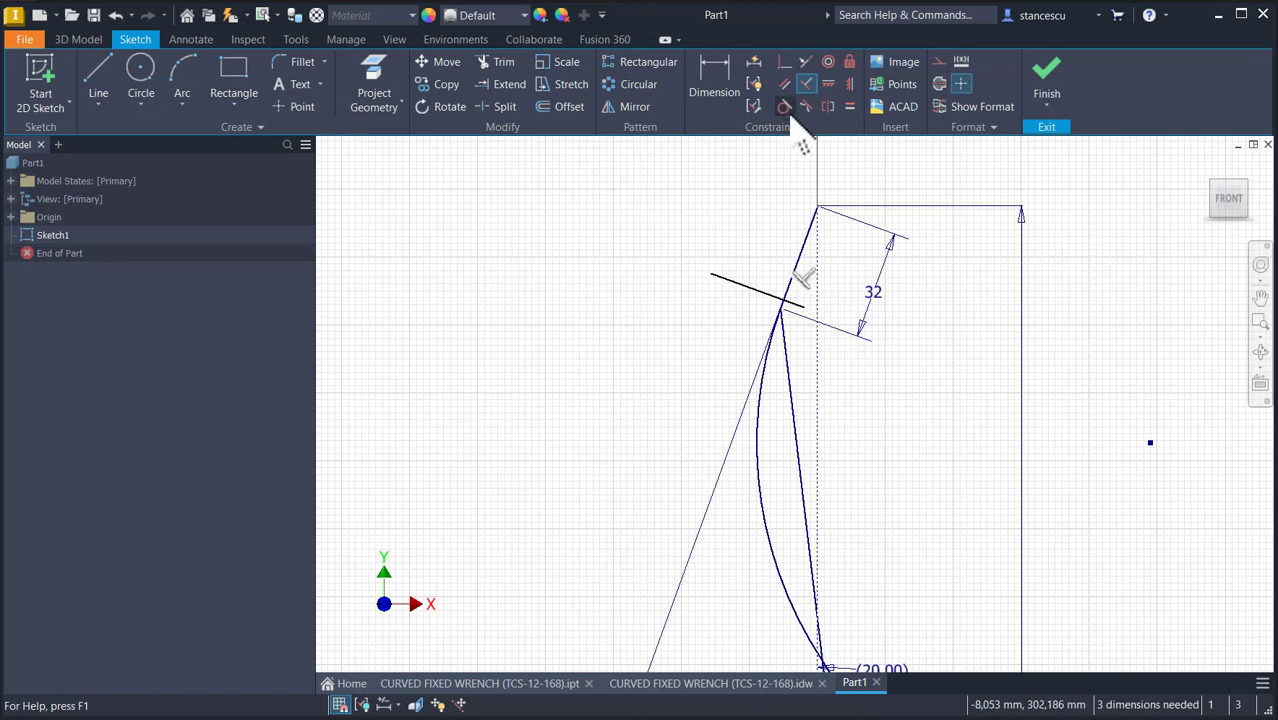
pyautogui.click(785, 62)
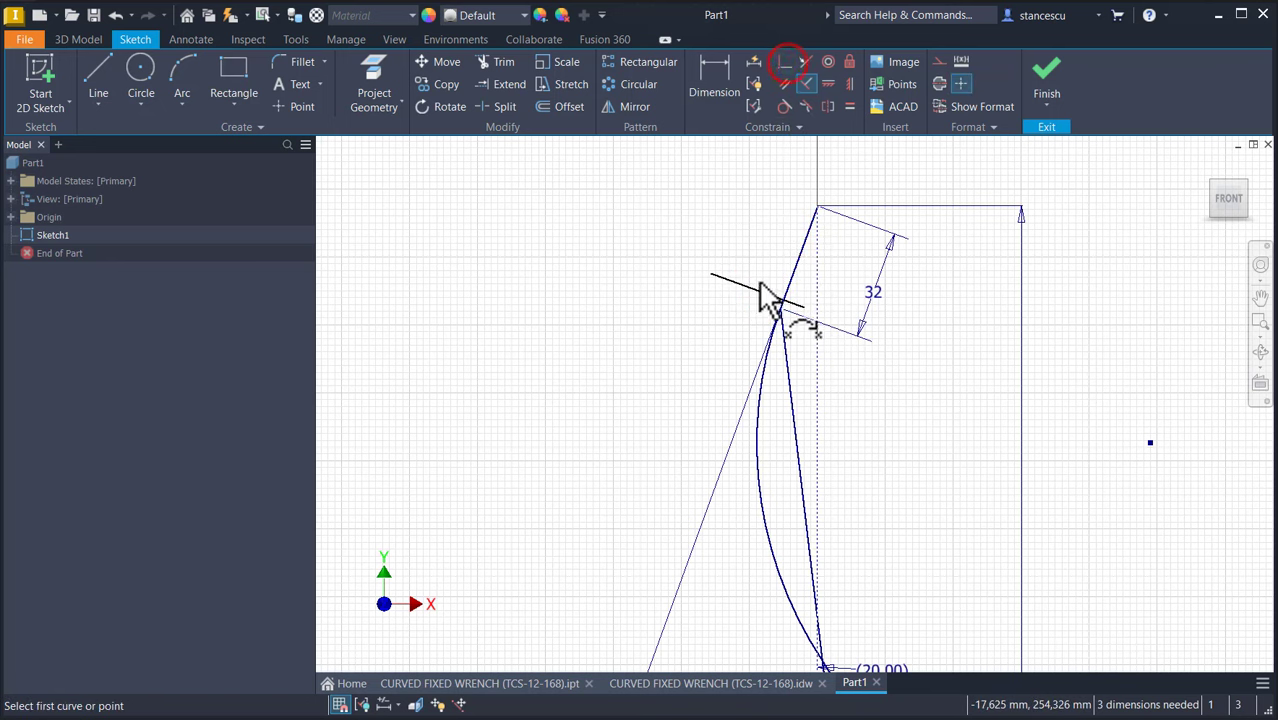
pyautogui.click(757, 289)
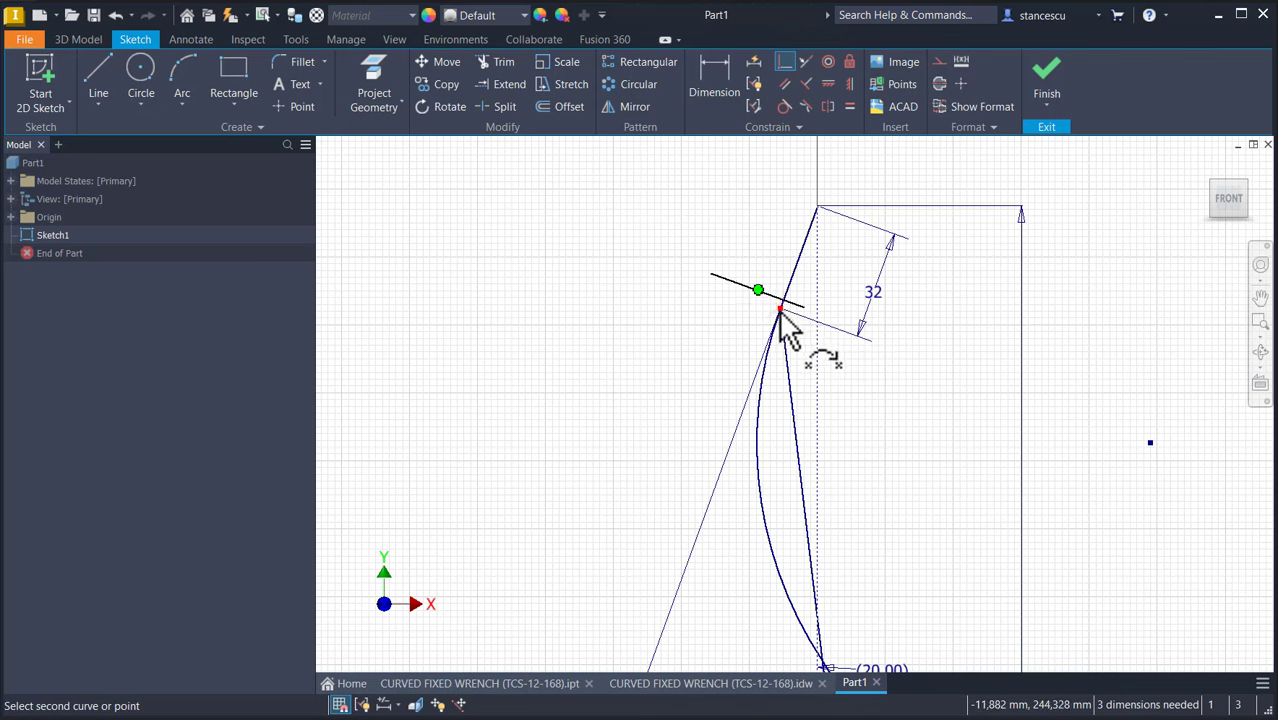
pyautogui.click(778, 311)
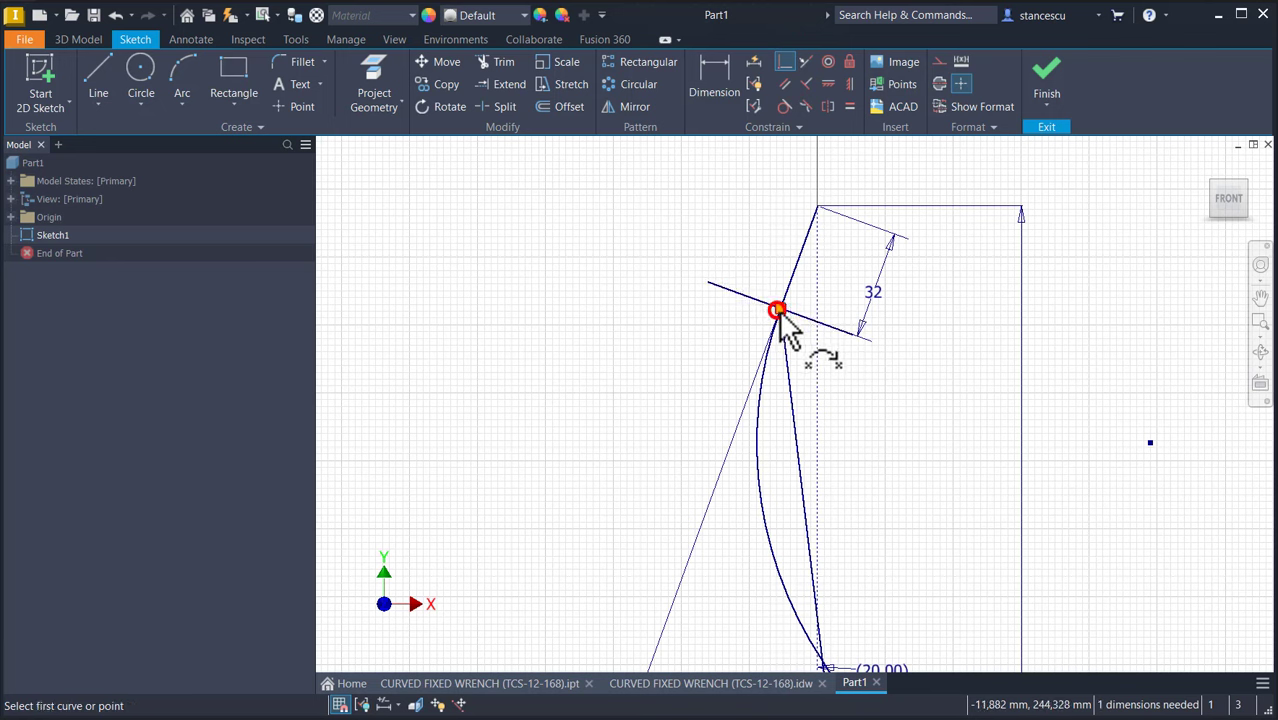
# Step: Dimension the upper cross line's length as 30 mm
pyautogui.click(710, 92)
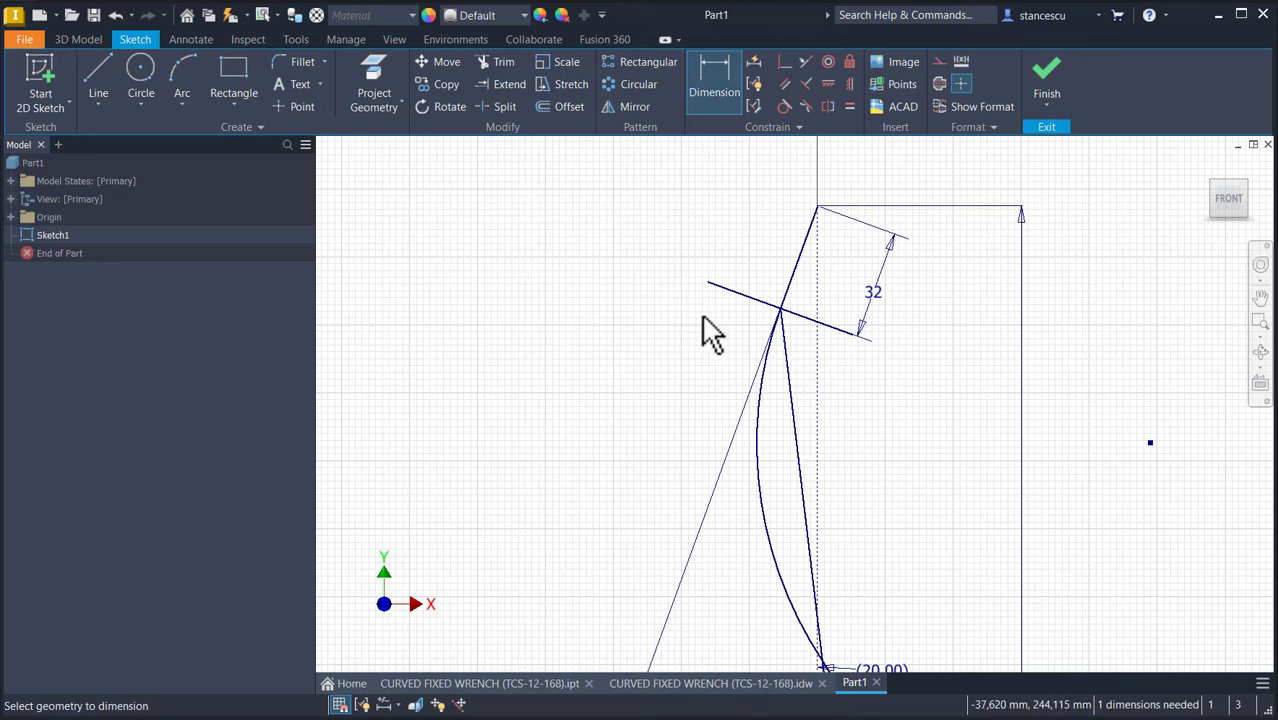
pyautogui.click(738, 294)
pyautogui.click(752, 280)
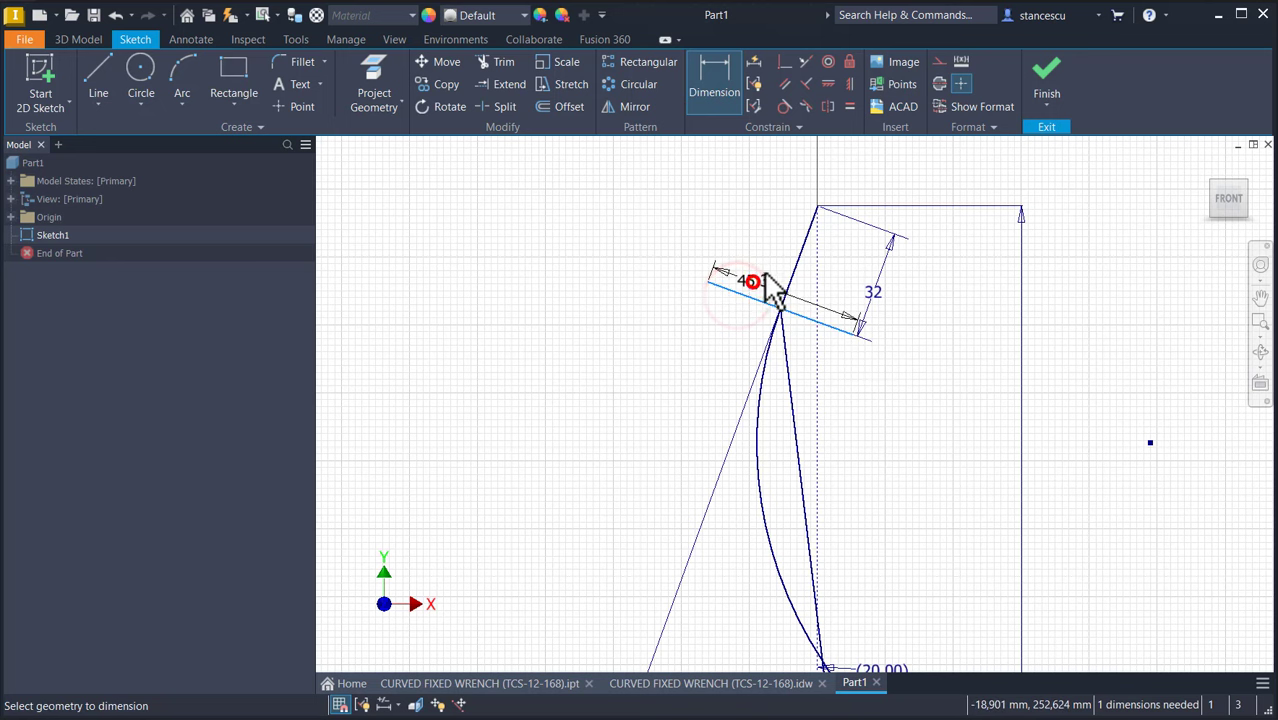
pyautogui.click(760, 270)
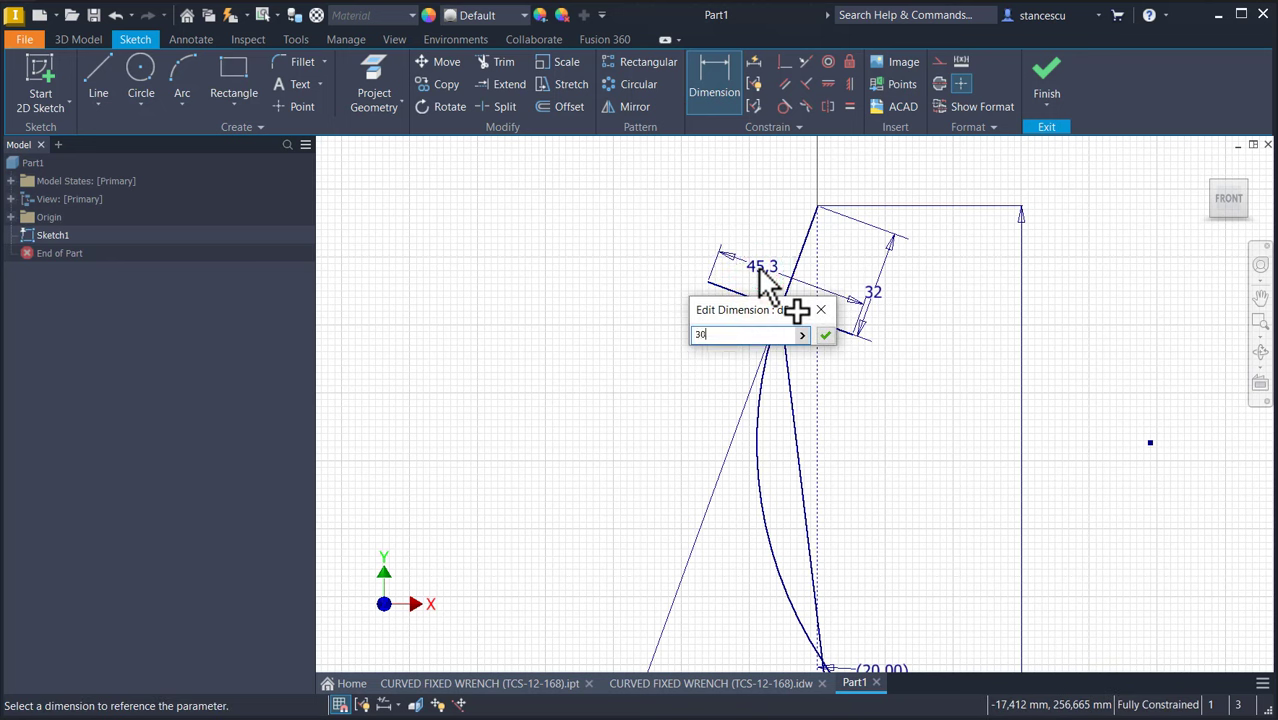
pyautogui.press('Return')
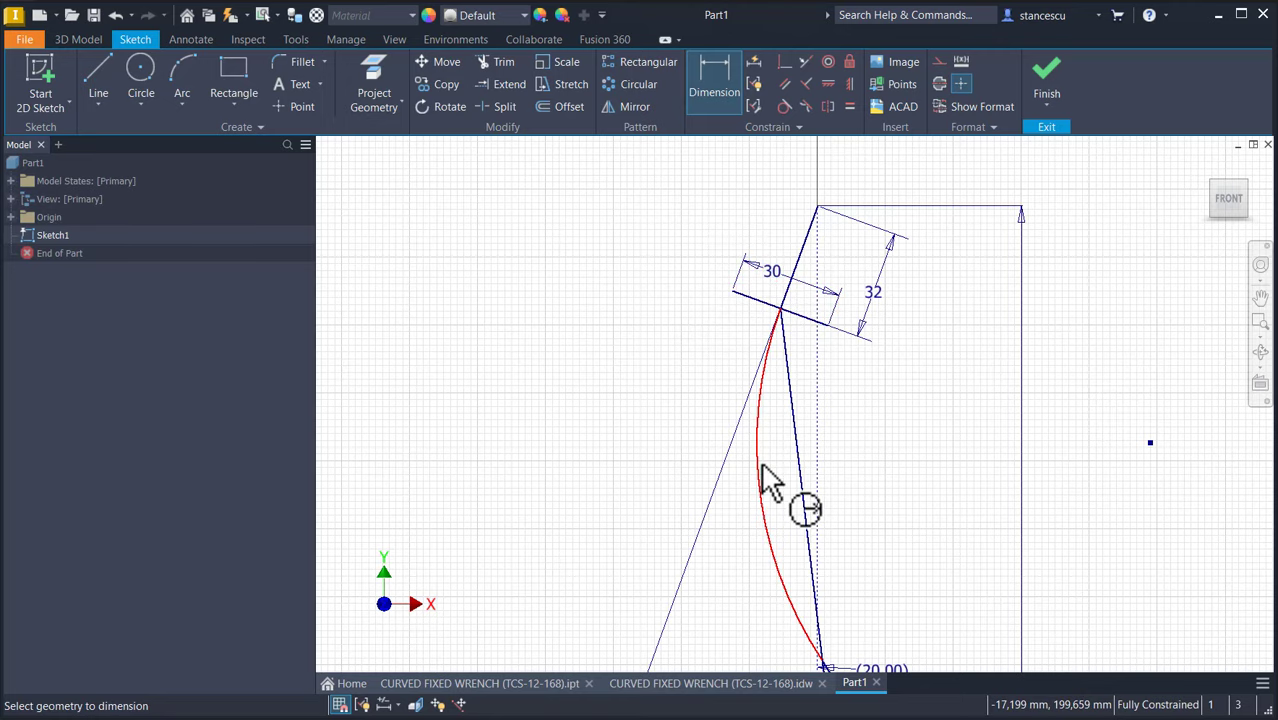
# Step: Draw connected construction lines from the upper arc's start point through the upper and lower arc centres to the lower arc's end point
pyautogui.moveTo(765, 479); pyautogui.dragTo(679, 362, button='middle')
pyautogui.moveTo(750, 479); pyautogui.dragTo(797, 358, button='middle')
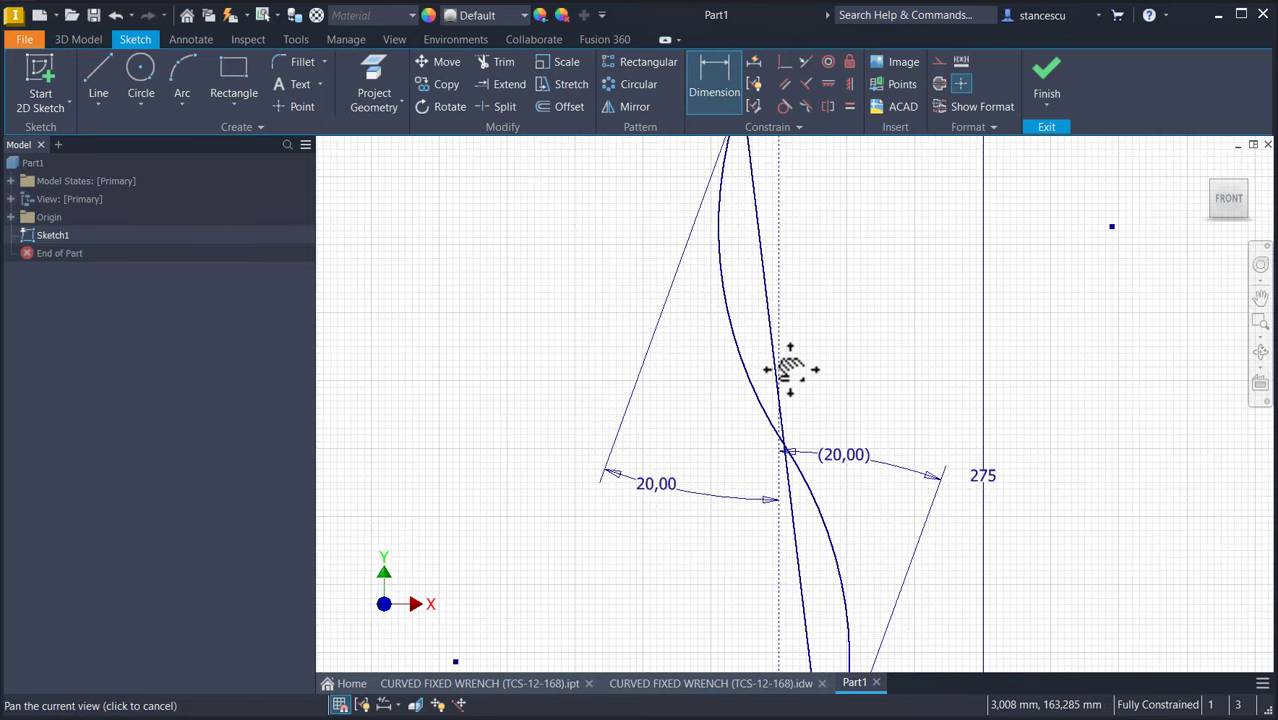
pyautogui.scroll(-3, 822, 350)
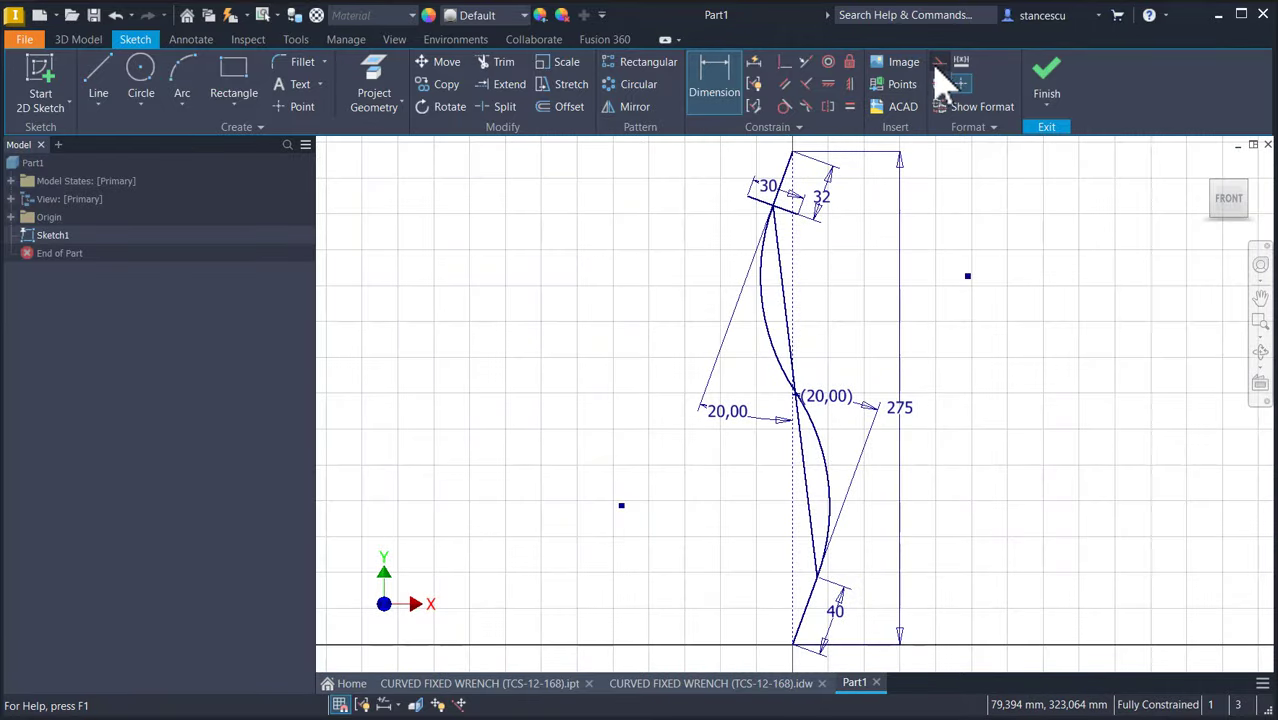
pyautogui.click(938, 63)
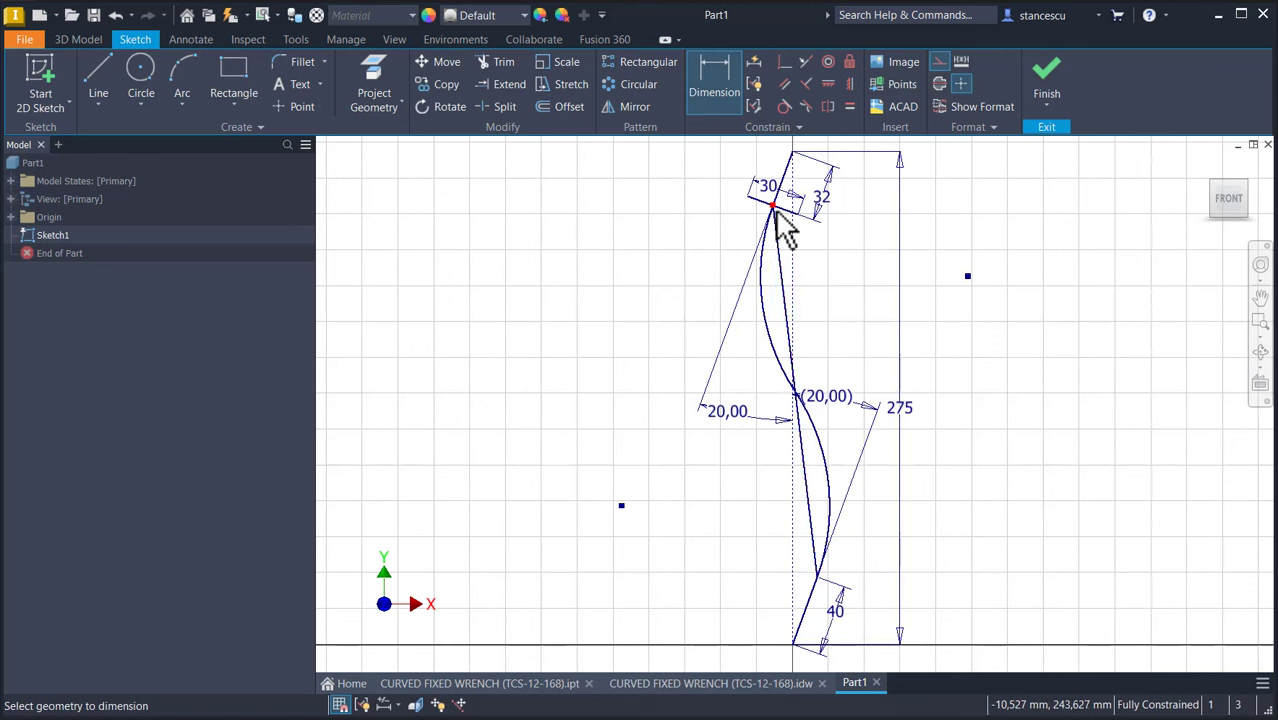
pyautogui.click(97, 72)
pyautogui.click(772, 208)
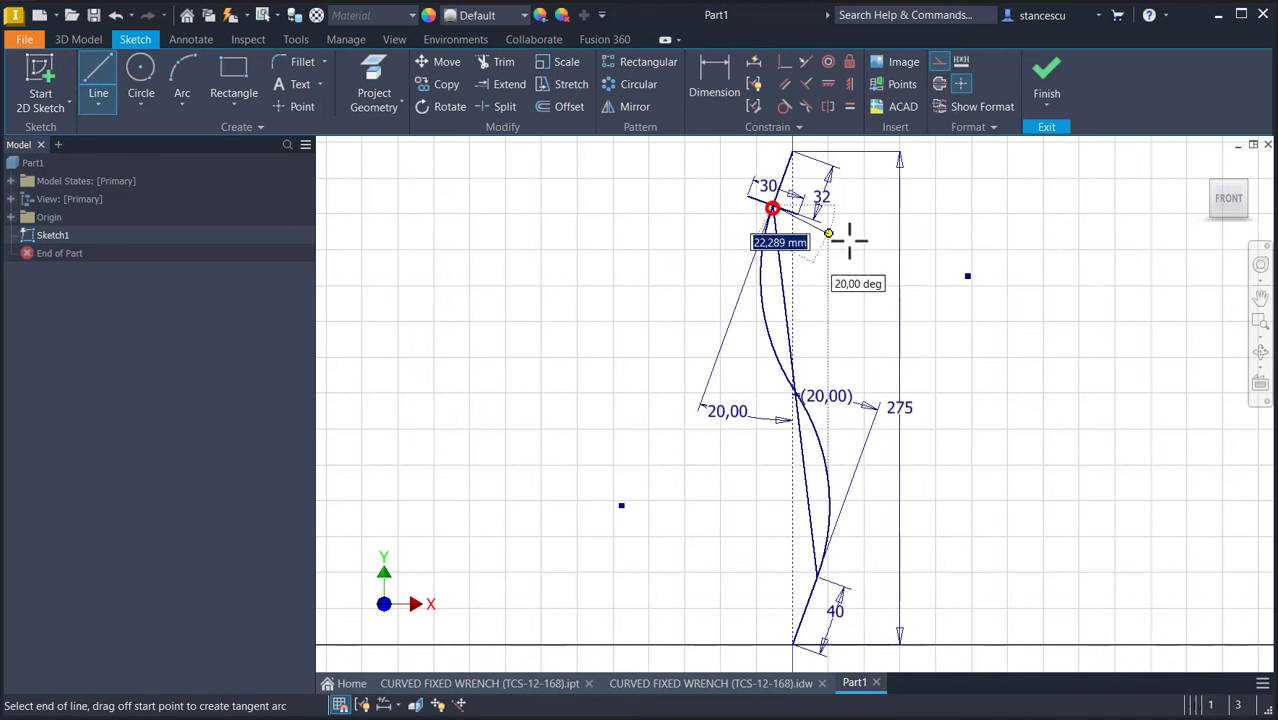
pyautogui.click(967, 277)
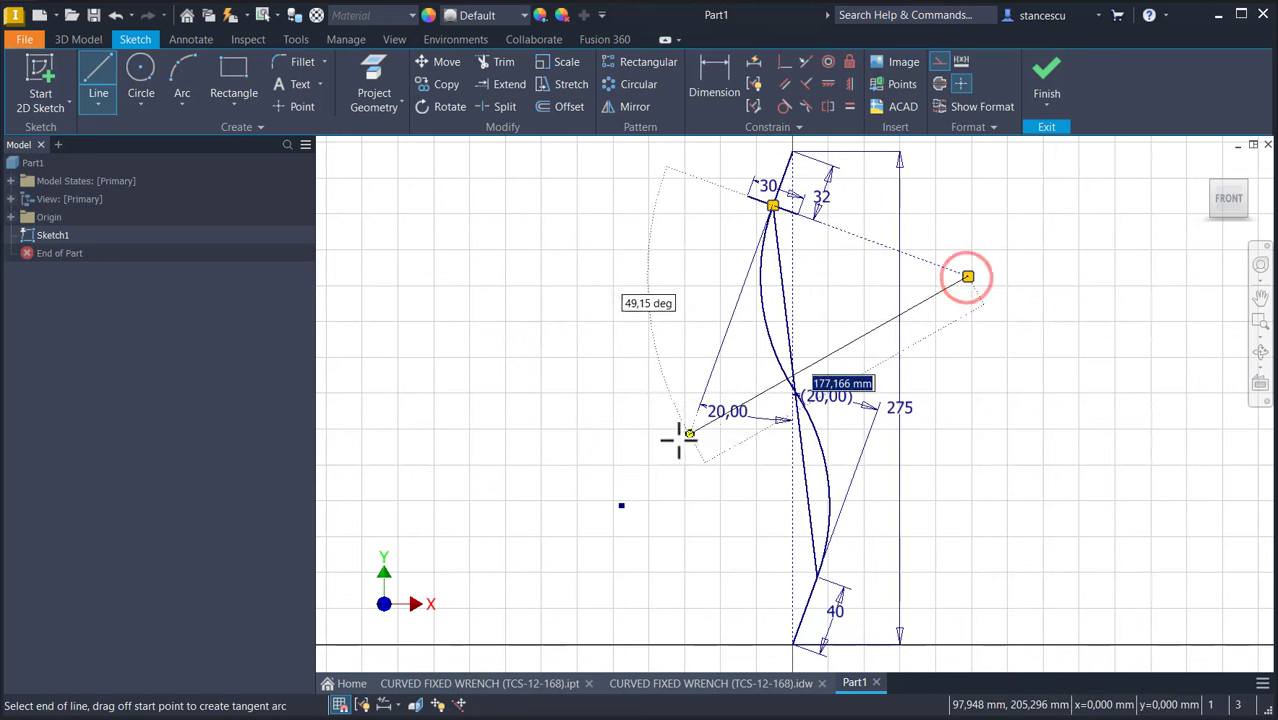
pyautogui.click(622, 506)
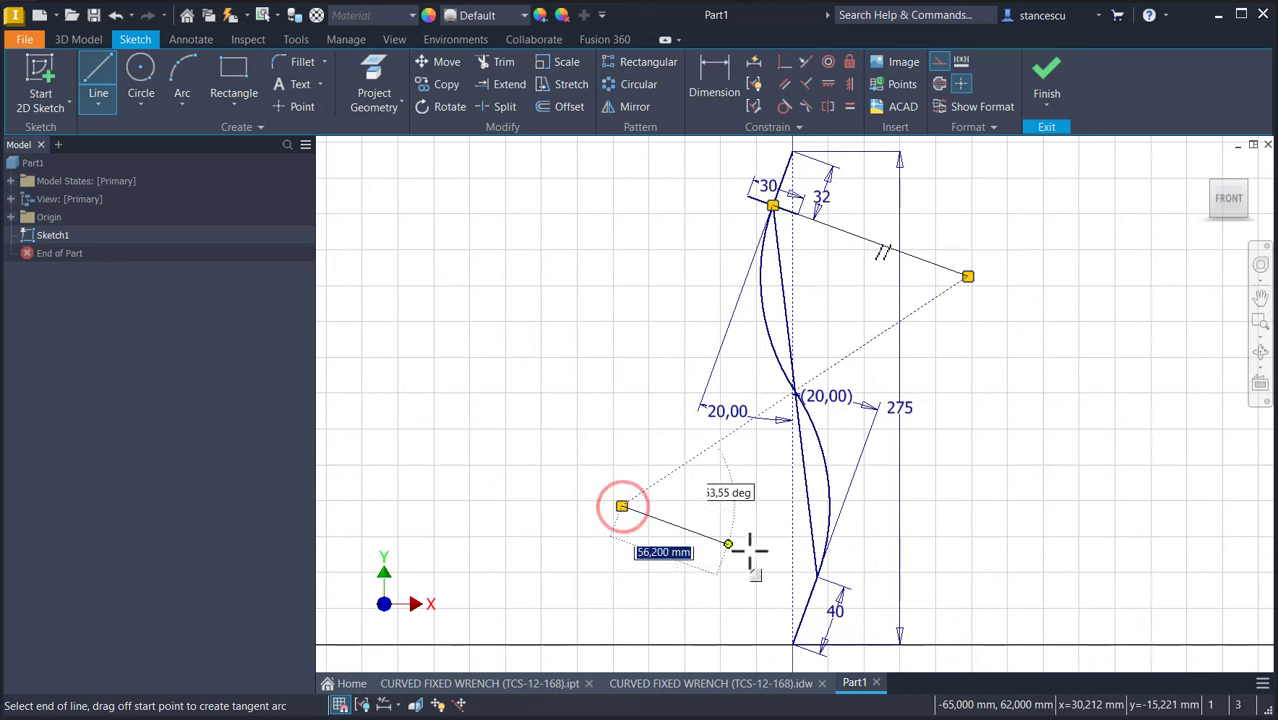
pyautogui.click(816, 576)
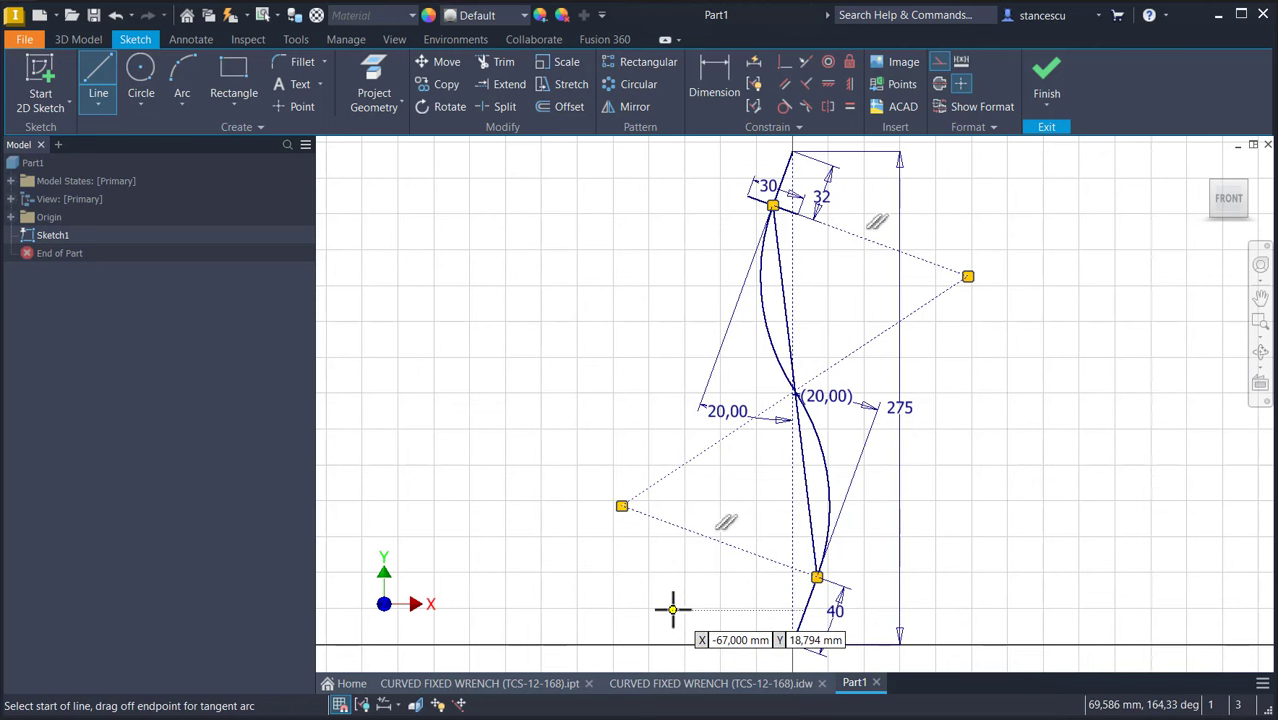
pyautogui.press('Escape')
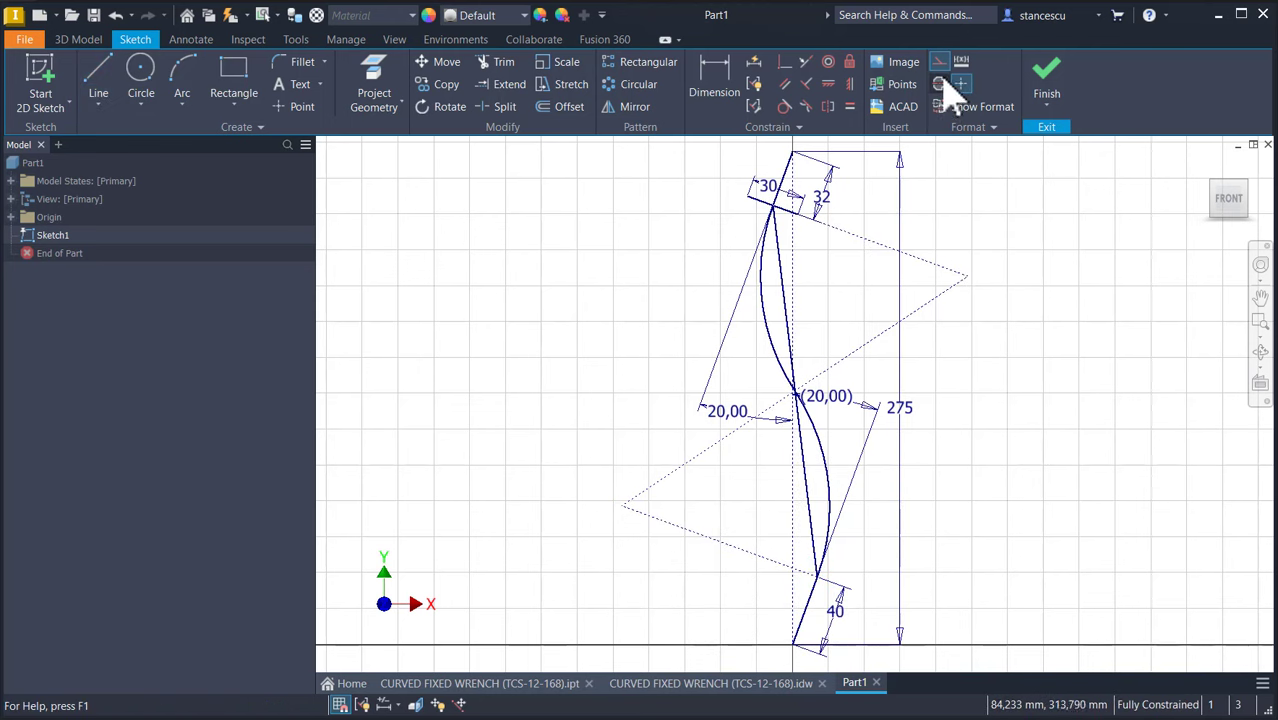
pyautogui.click(940, 61)
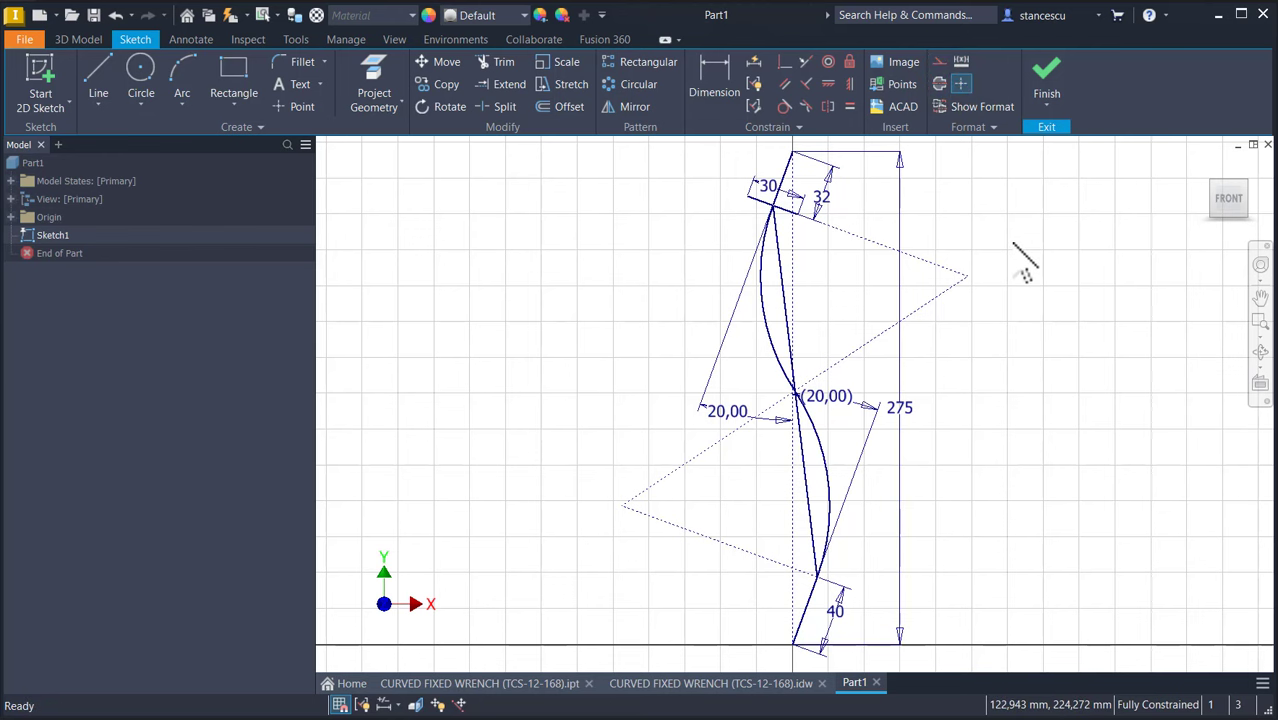
# Step: Draw a line about 30 mm long across the junction of the two arcs, lying along the construction line between the arc centres
pyautogui.scroll(4, 893, 408)
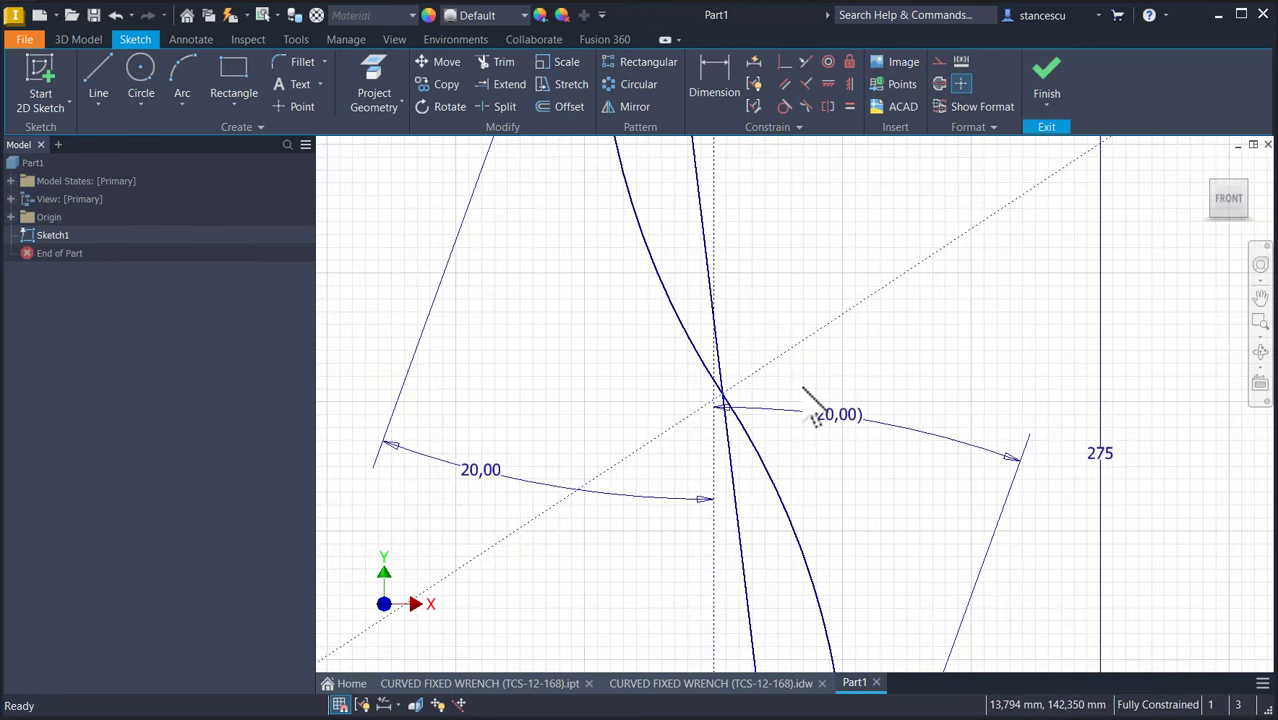
pyautogui.moveTo(815, 416); pyautogui.dragTo(875, 352, button='middle')
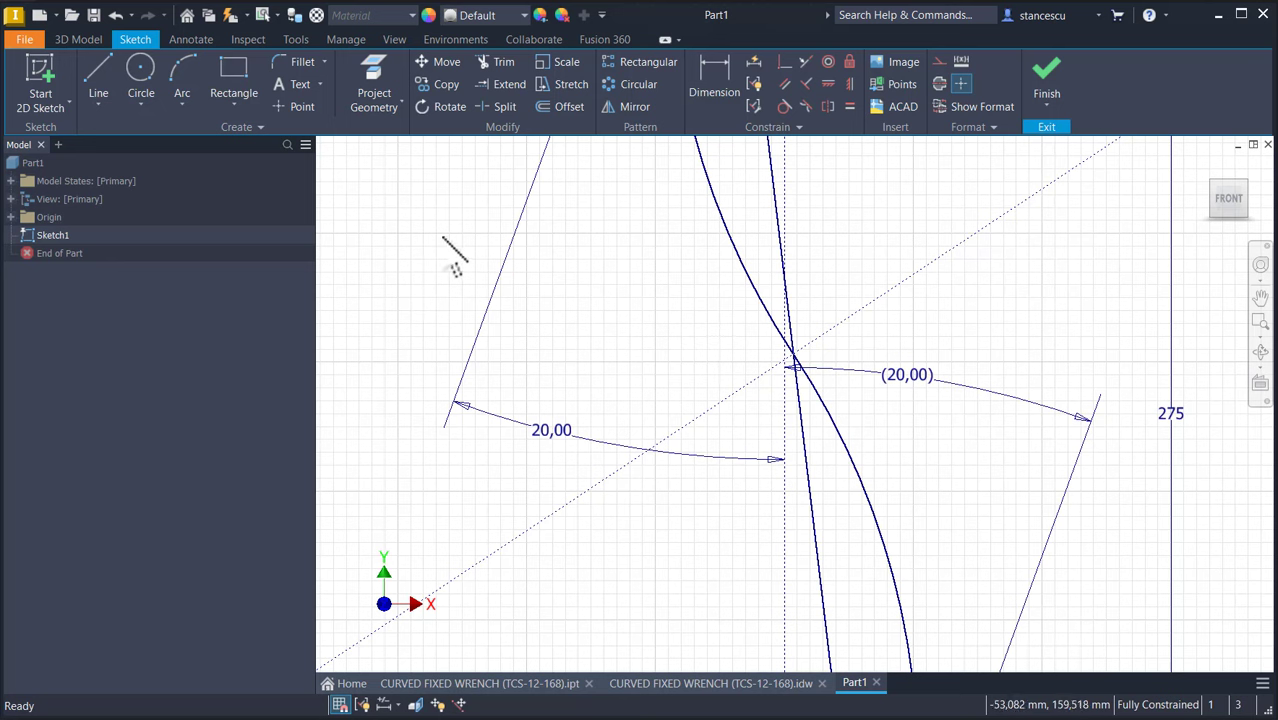
pyautogui.click(98, 78)
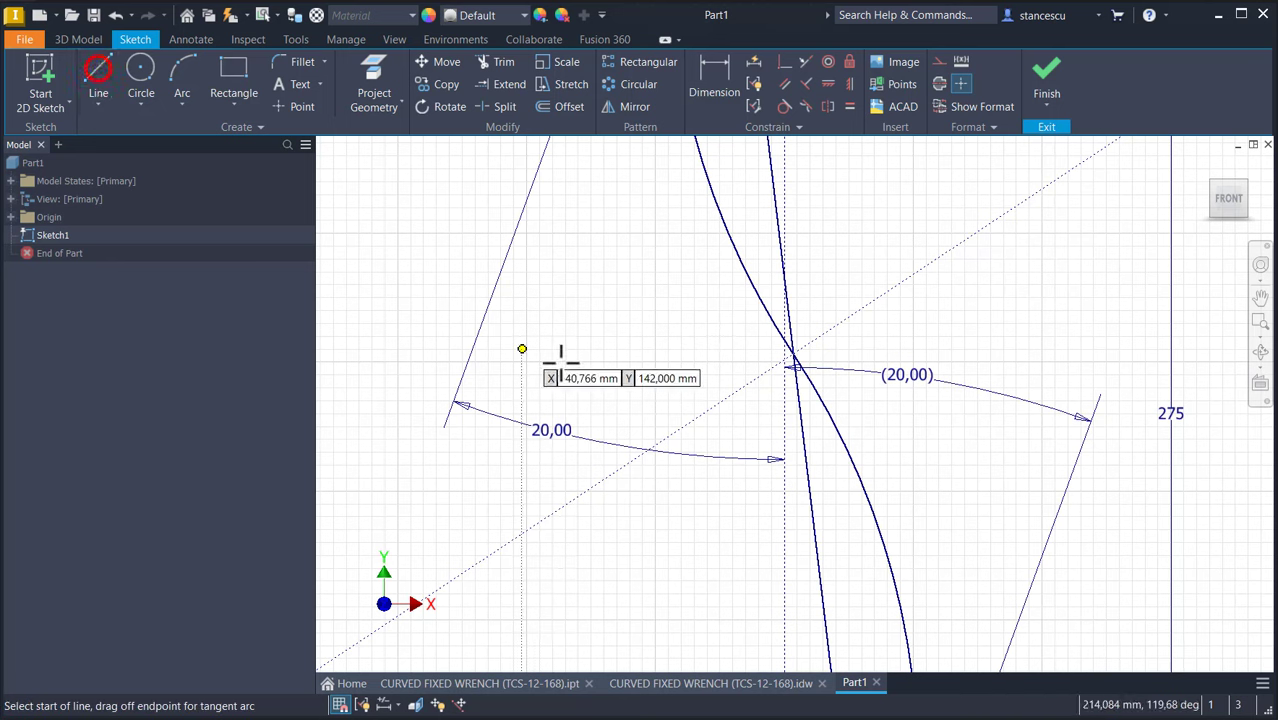
pyautogui.click(735, 391)
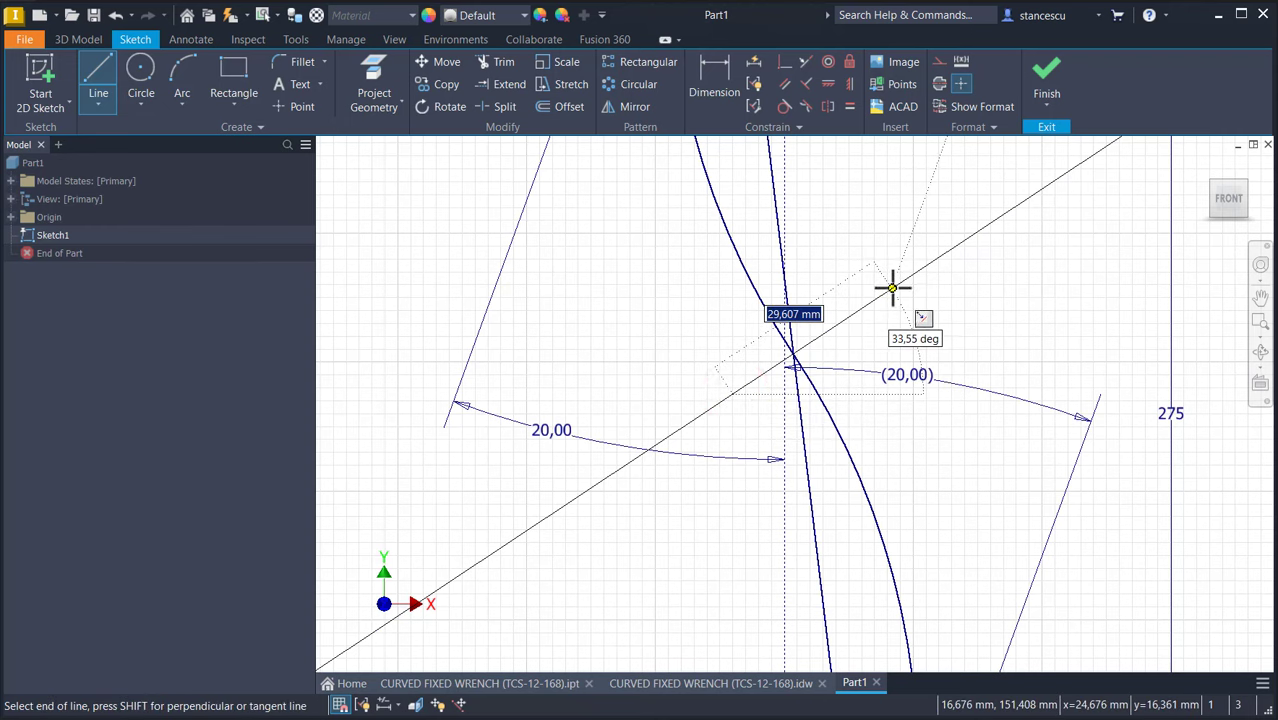
pyautogui.doubleClick(891, 289)
pyautogui.press('Escape')
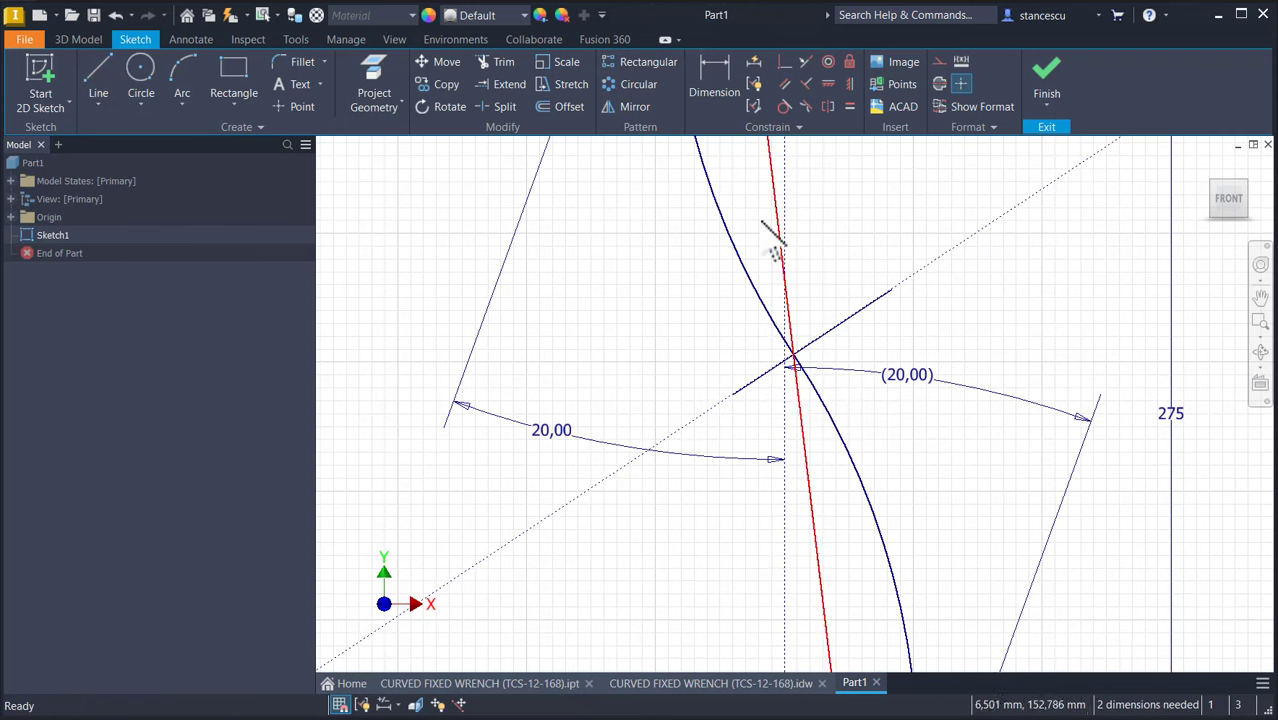
# Step: Make the middle cross line's midpoint coincident with the point where the two arcs meet
pyautogui.click(785, 62)
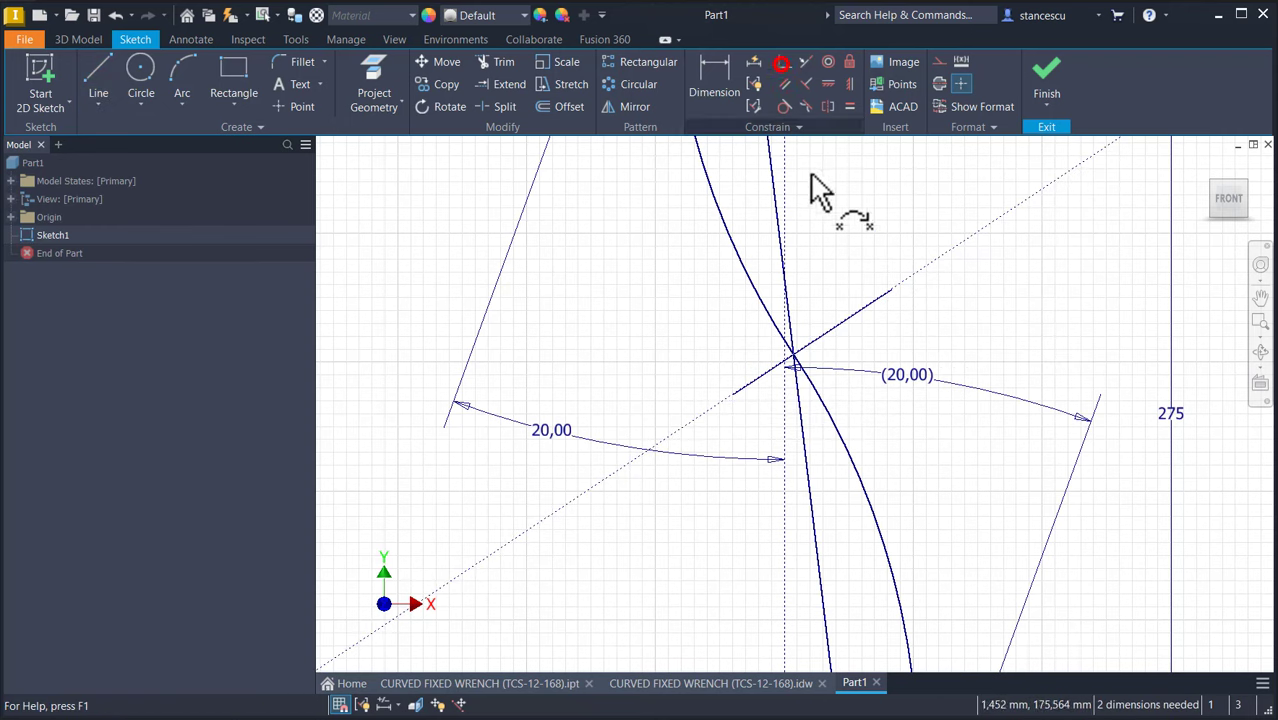
pyautogui.click(812, 342)
pyautogui.click(795, 356)
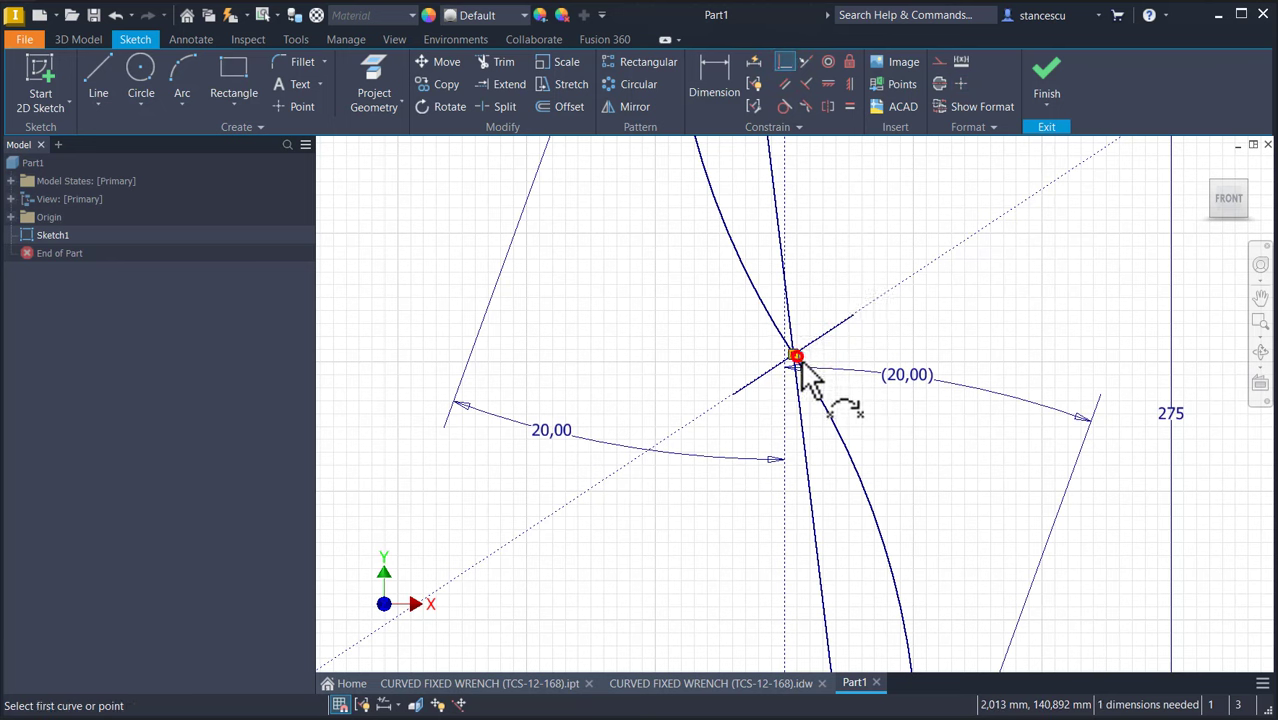
# Step: Dimension the middle cross line's length as 35 mm
pyautogui.click(714, 84)
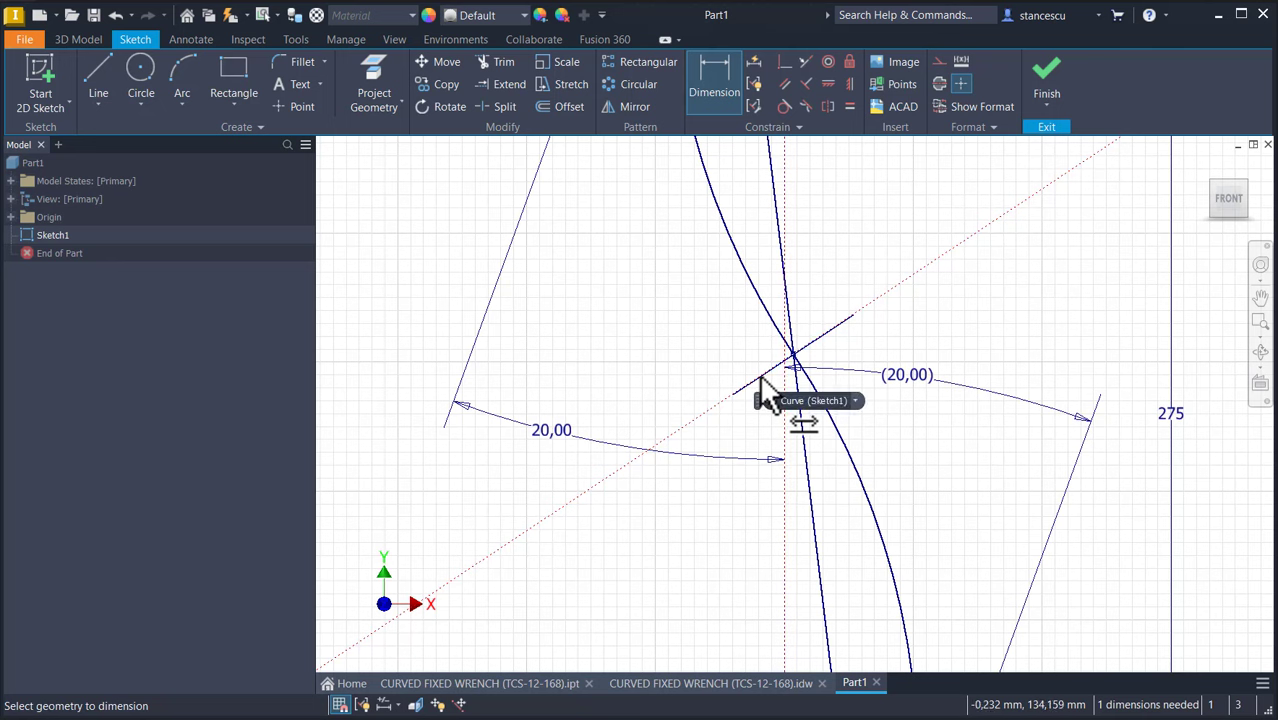
pyautogui.click(855, 400)
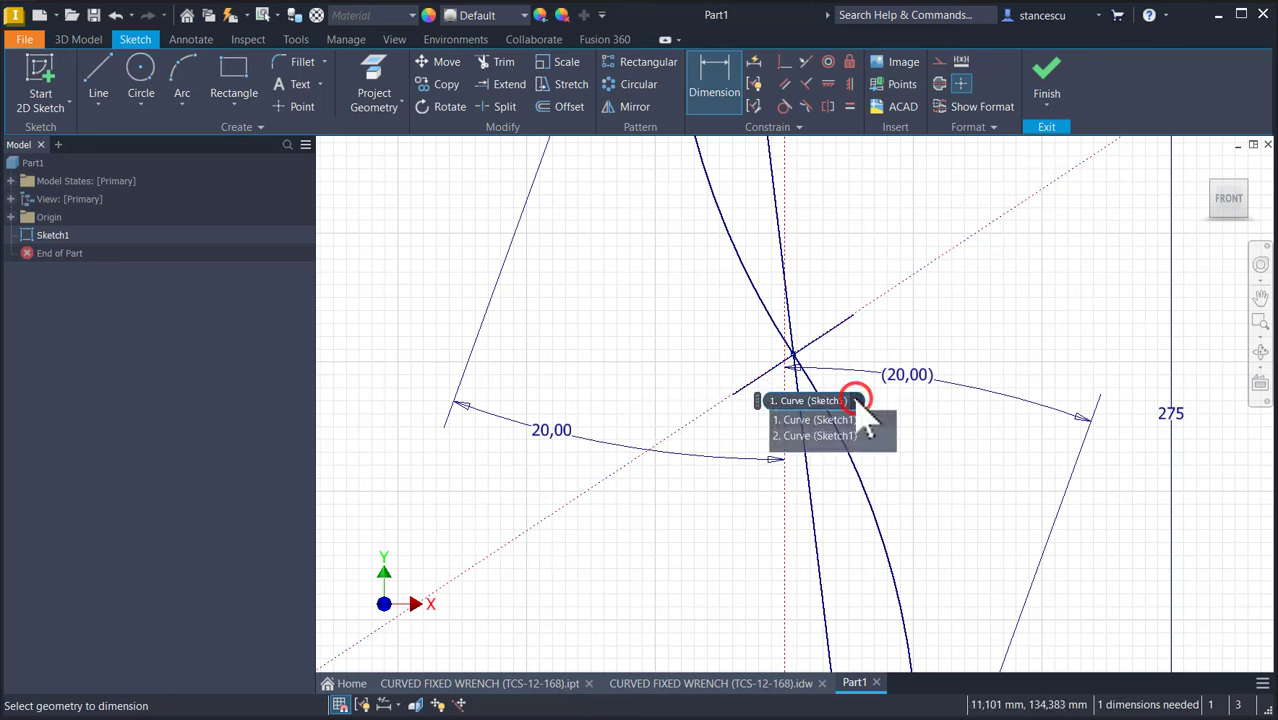
pyautogui.click(839, 435)
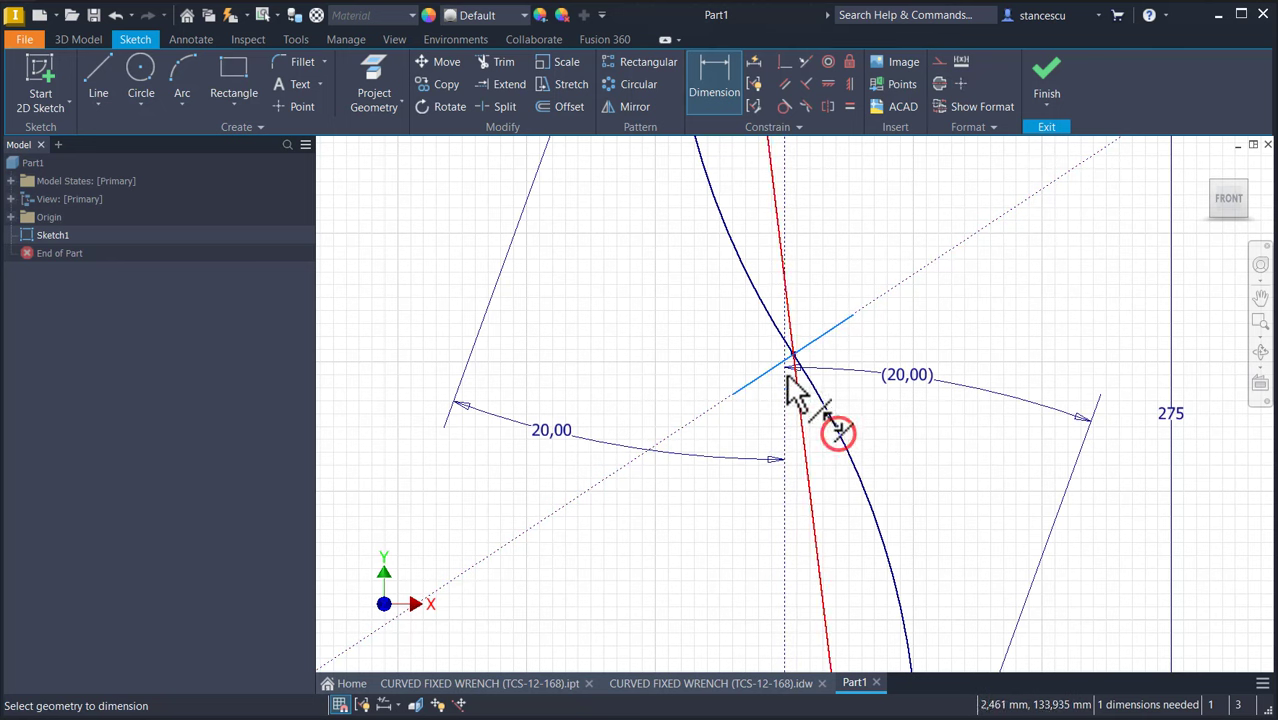
pyautogui.click(767, 352)
pyautogui.click(760, 333)
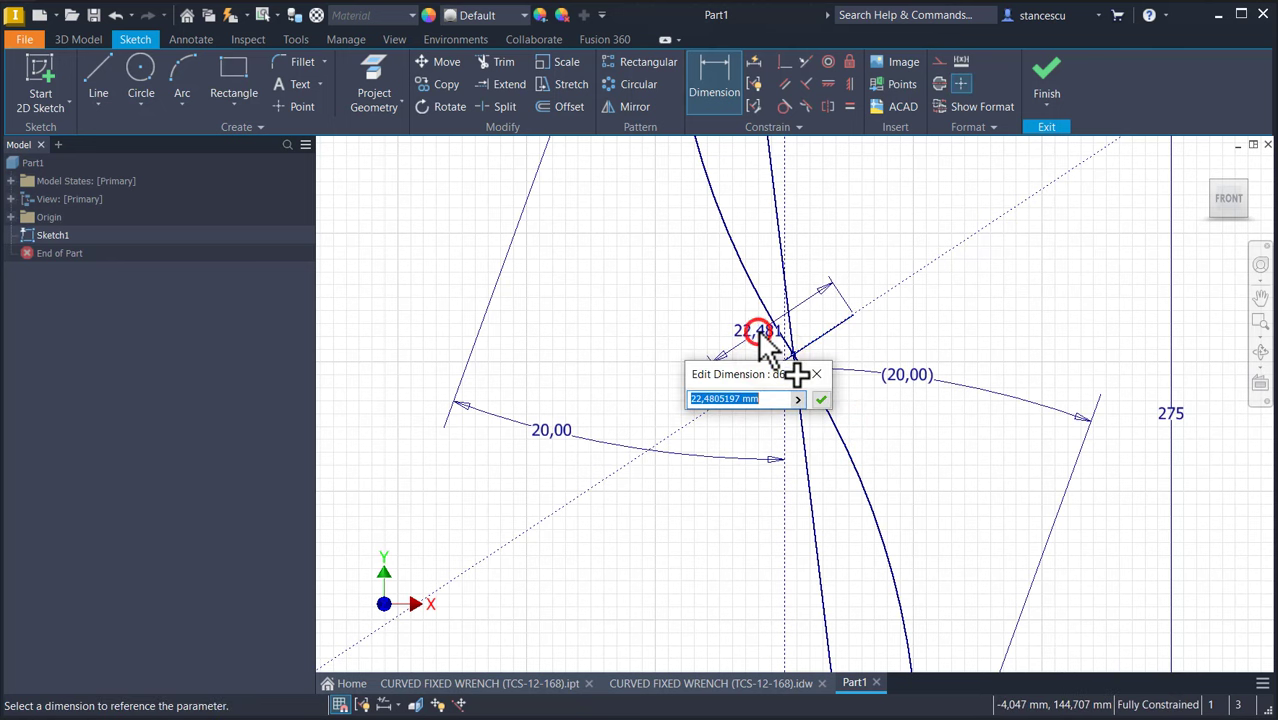
pyautogui.write('35')
pyautogui.press('Return')
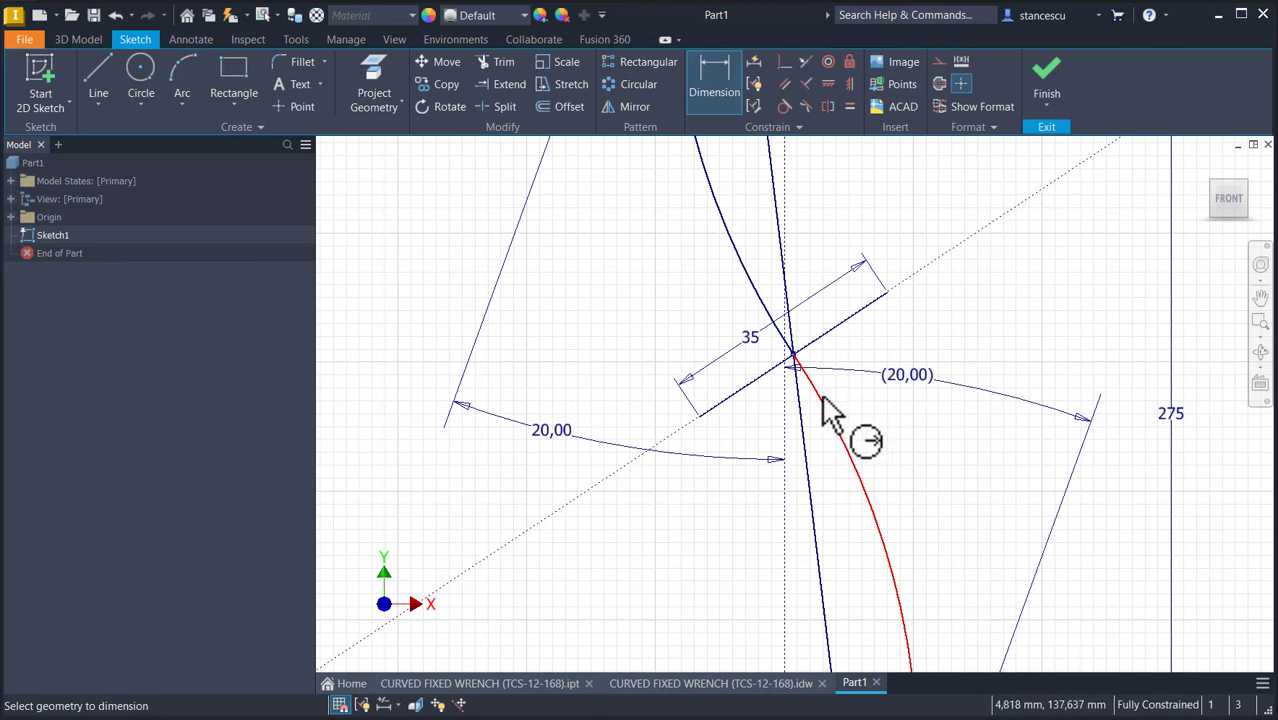
# Step: Draw a slanted line across the lower short line just below the lower arc's end, perpendicular to that short line
pyautogui.scroll(-3, 836, 442)
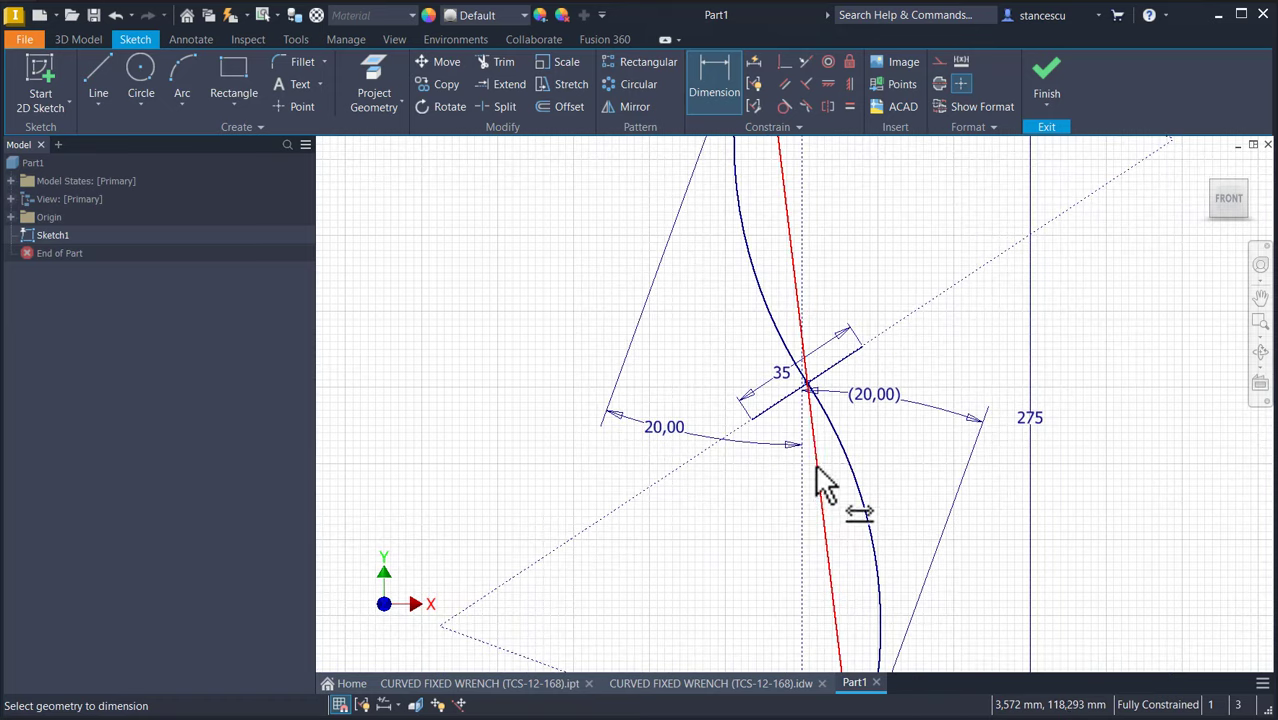
pyautogui.moveTo(825, 485); pyautogui.dragTo(786, 251, button='middle')
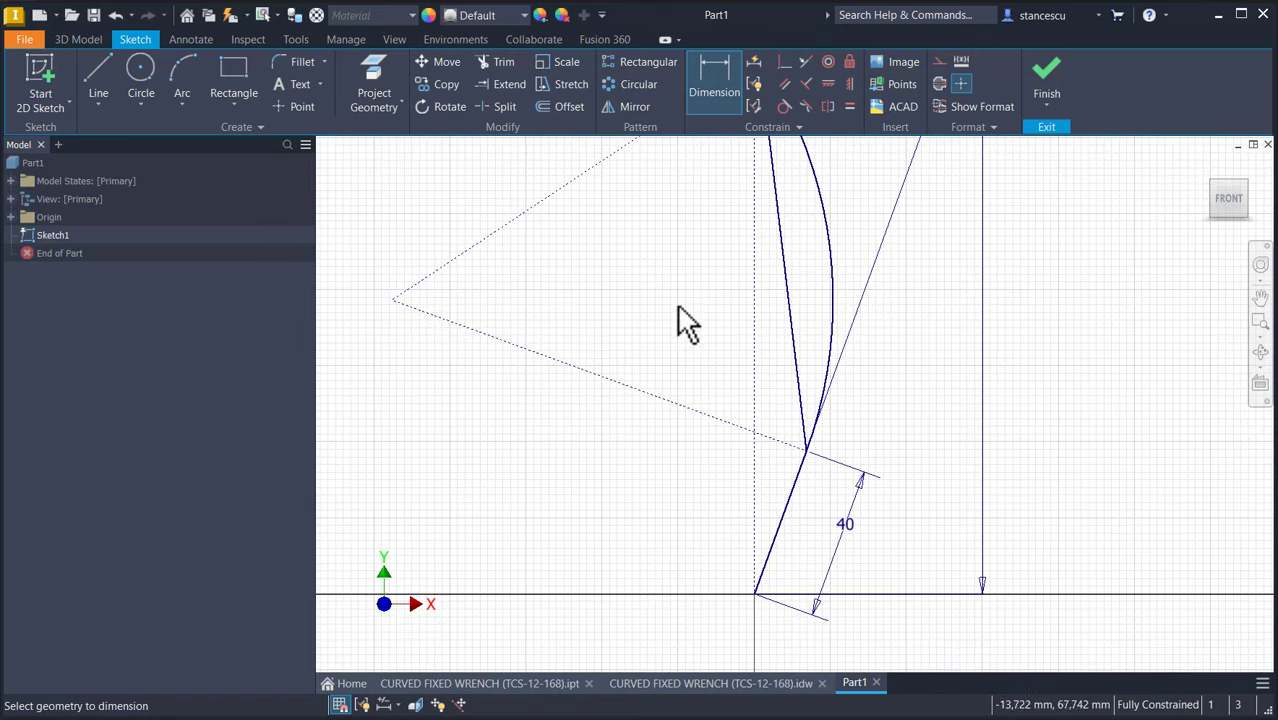
pyautogui.click(100, 82)
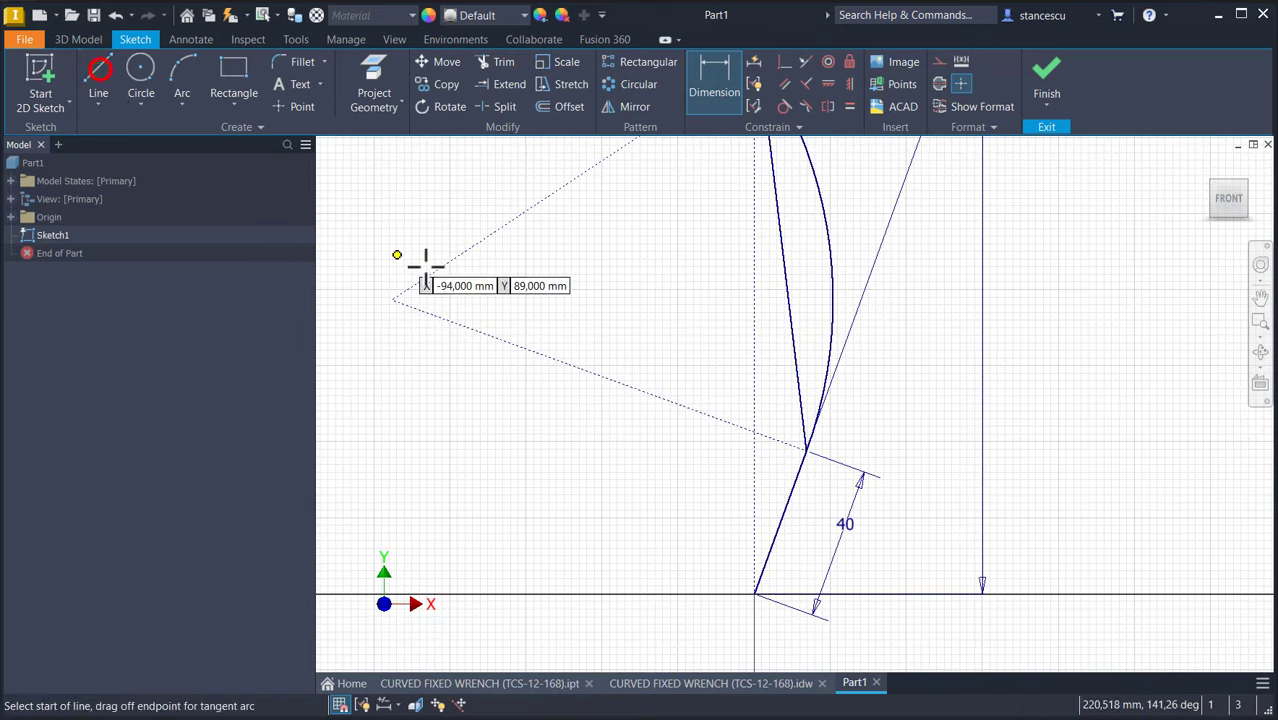
pyautogui.click(736, 448)
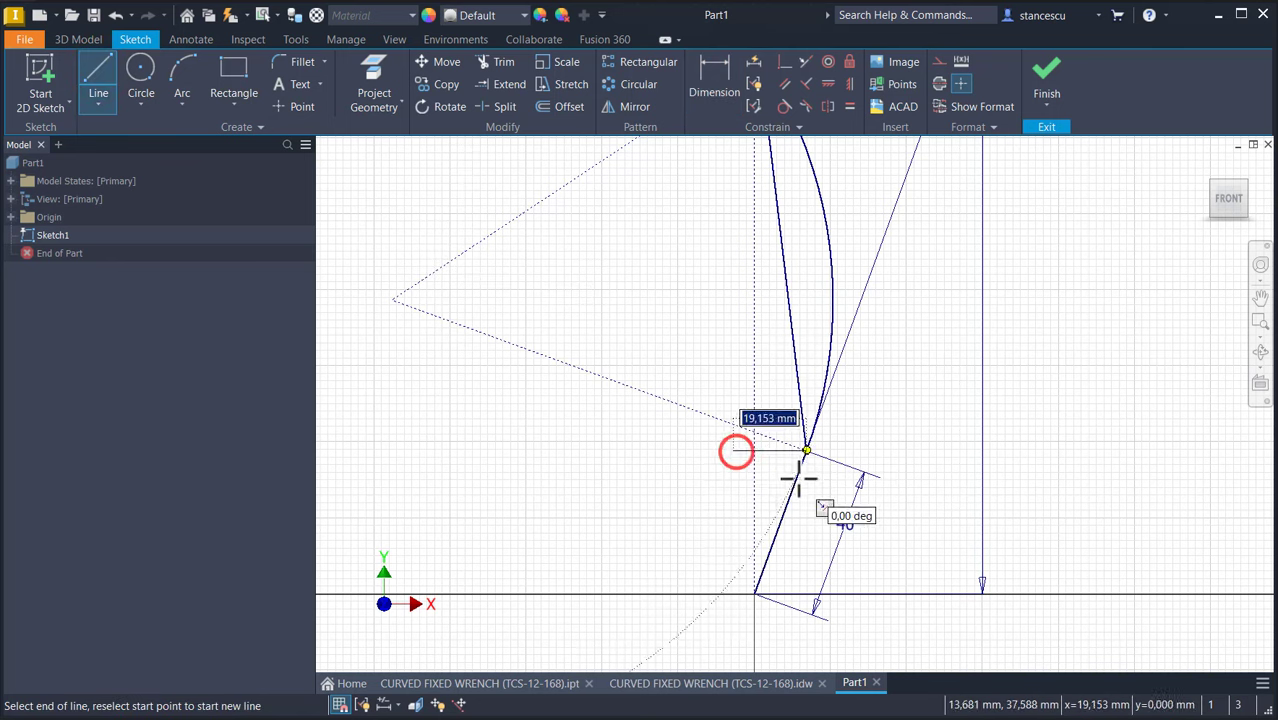
pyautogui.click(822, 484)
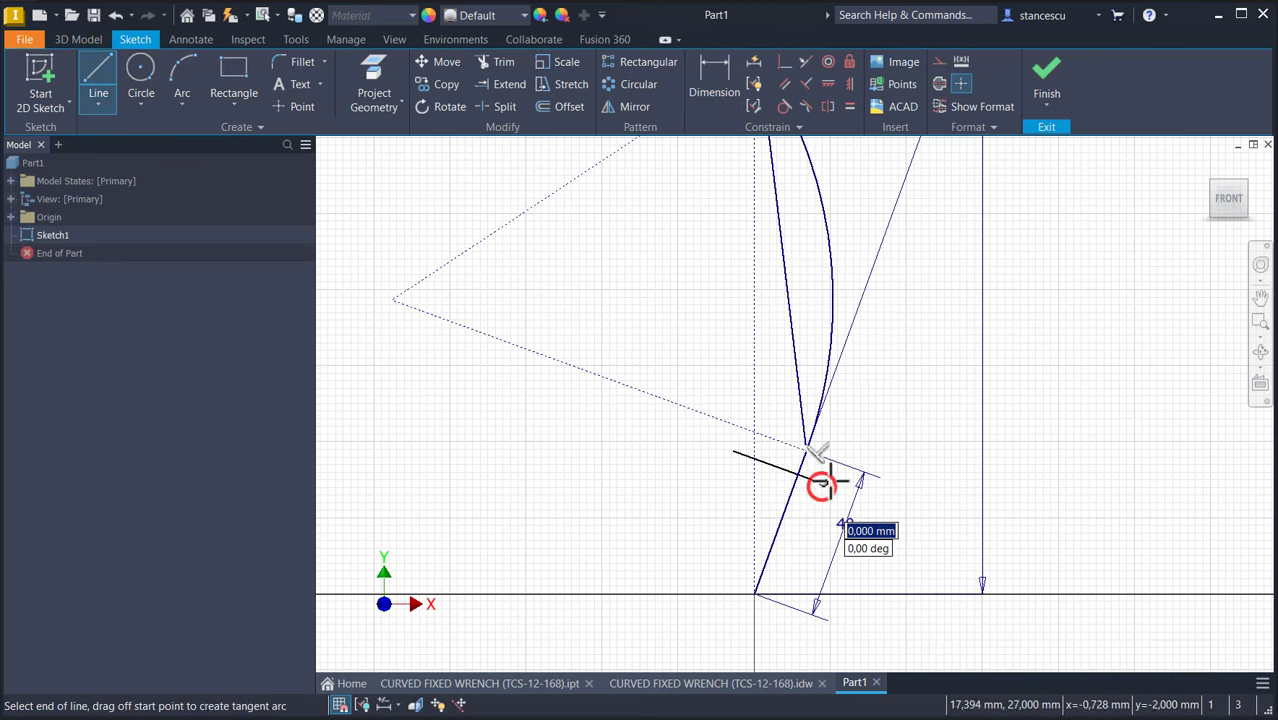
pyautogui.press('Escape')
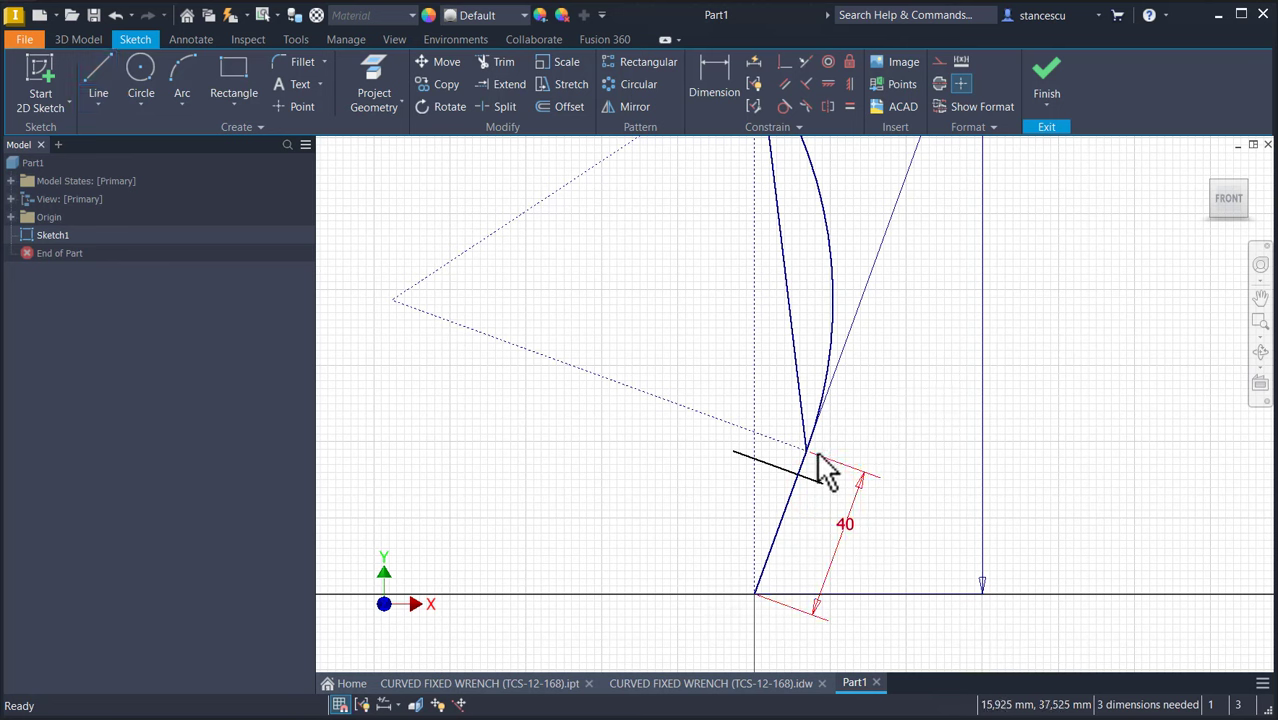
# Step: Make the lower cross line's midpoint coincident with the lower arc's end point
pyautogui.click(785, 63)
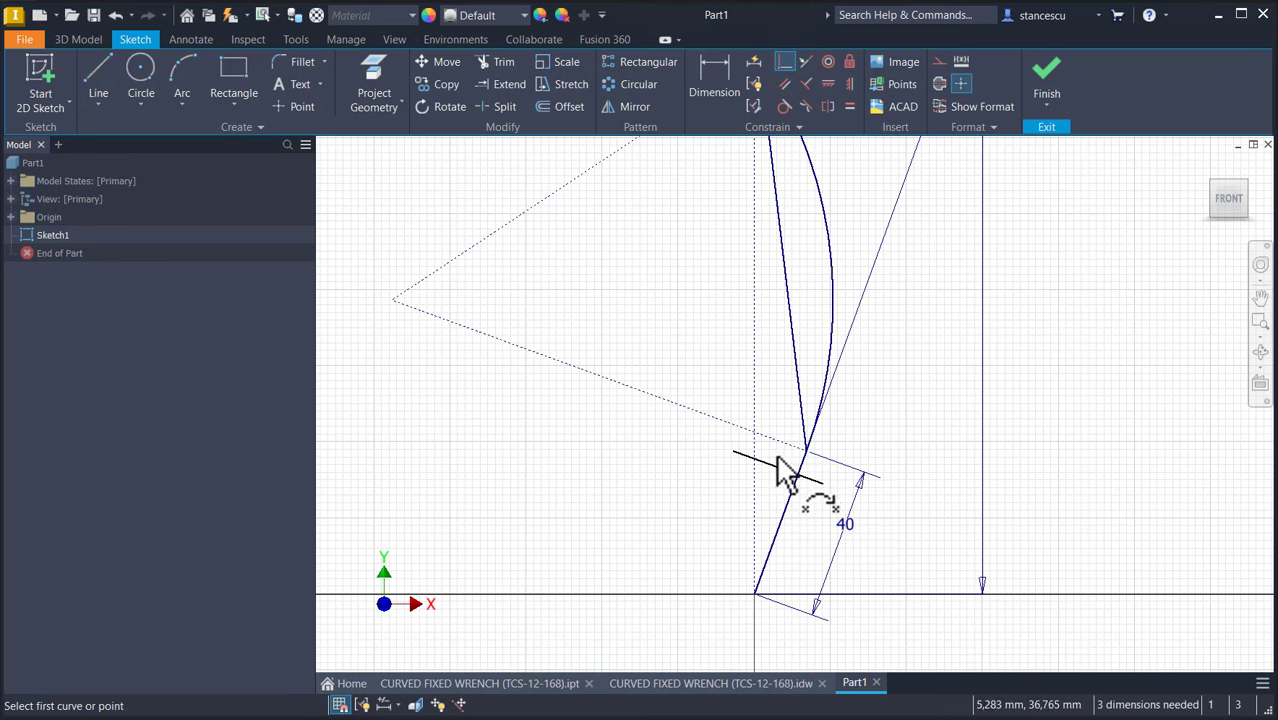
pyautogui.click(798, 468)
pyautogui.click(815, 475)
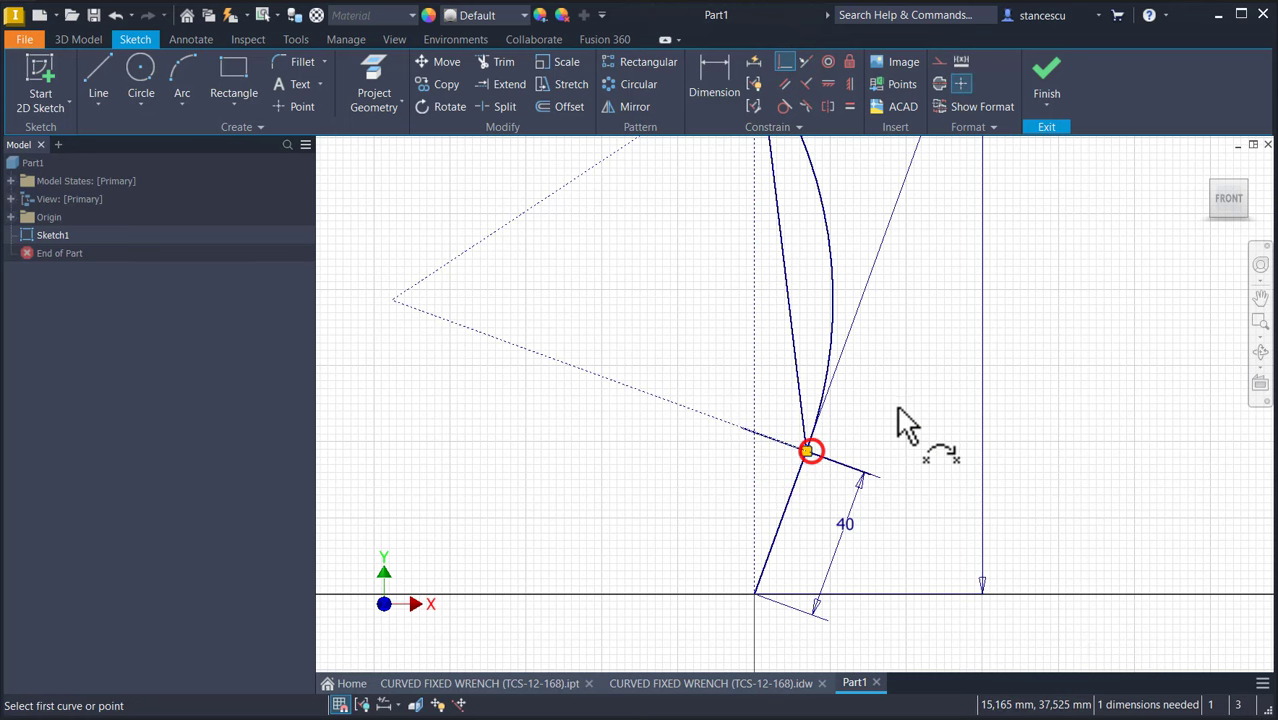
# Step: Dimension the lower cross line's length as 40 mm and fit the whole sketch in view
pyautogui.click(715, 67)
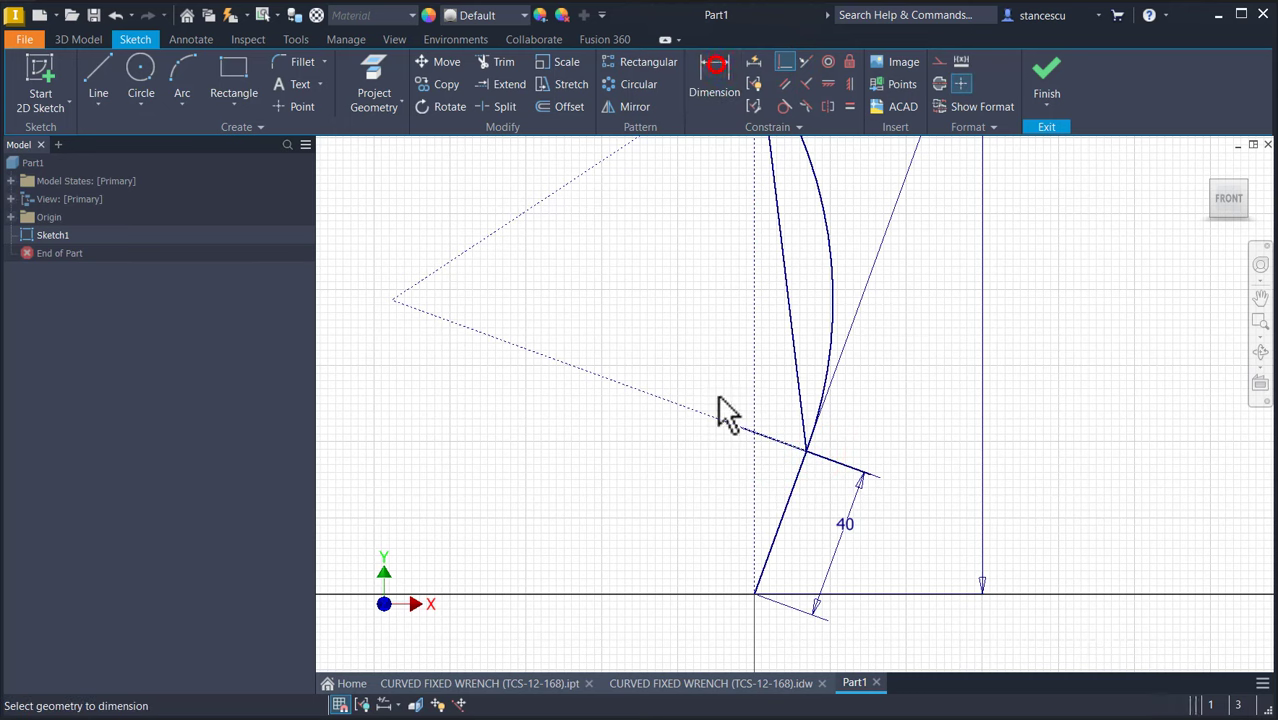
pyautogui.click(845, 466)
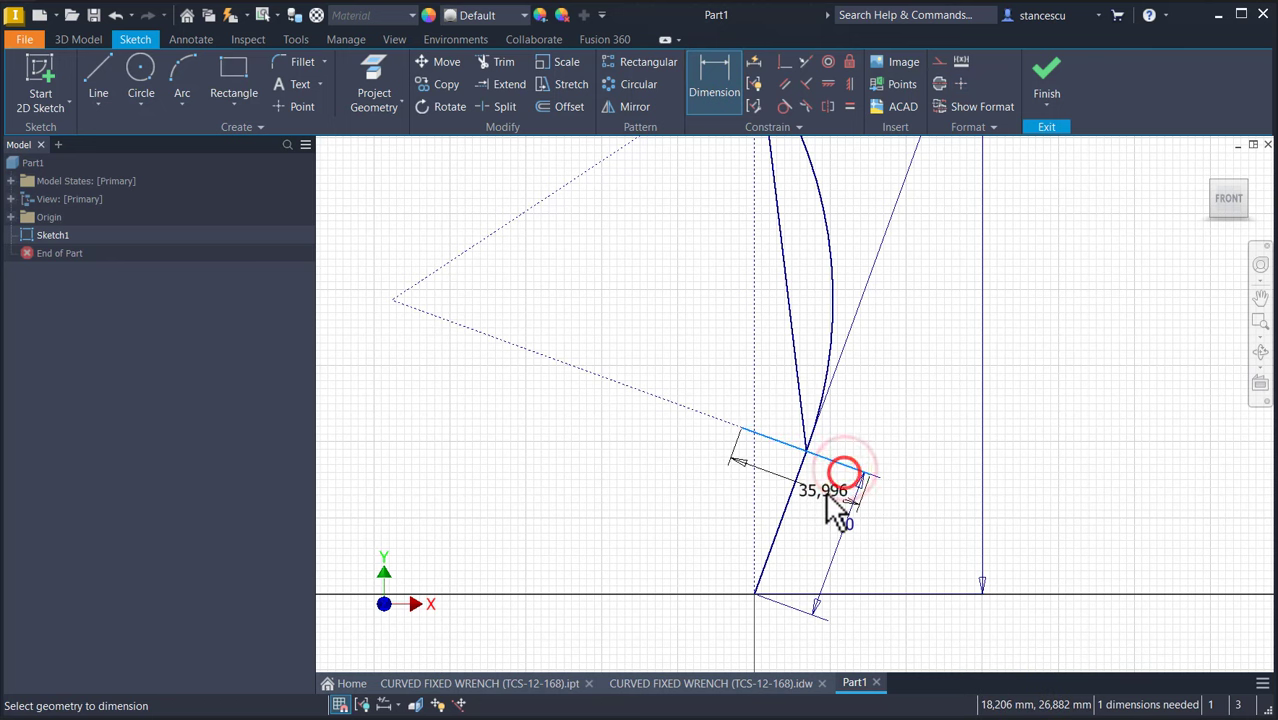
pyautogui.click(824, 491)
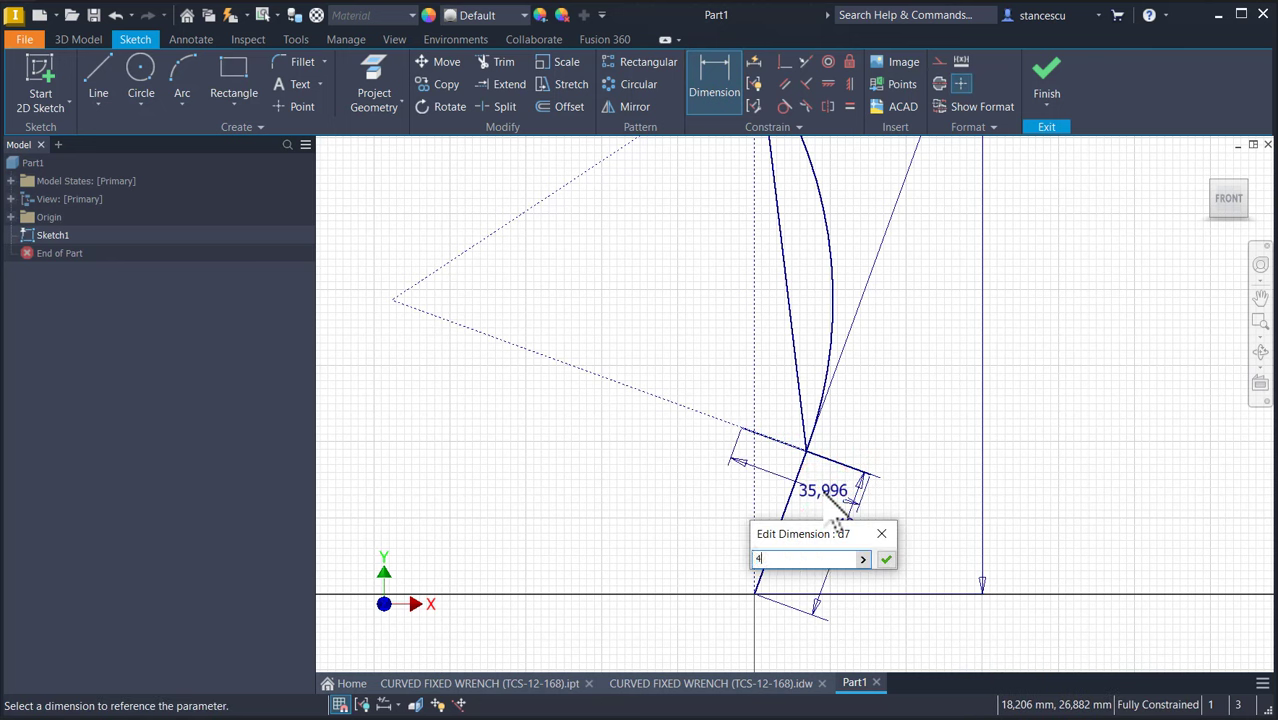
pyautogui.press('Return')
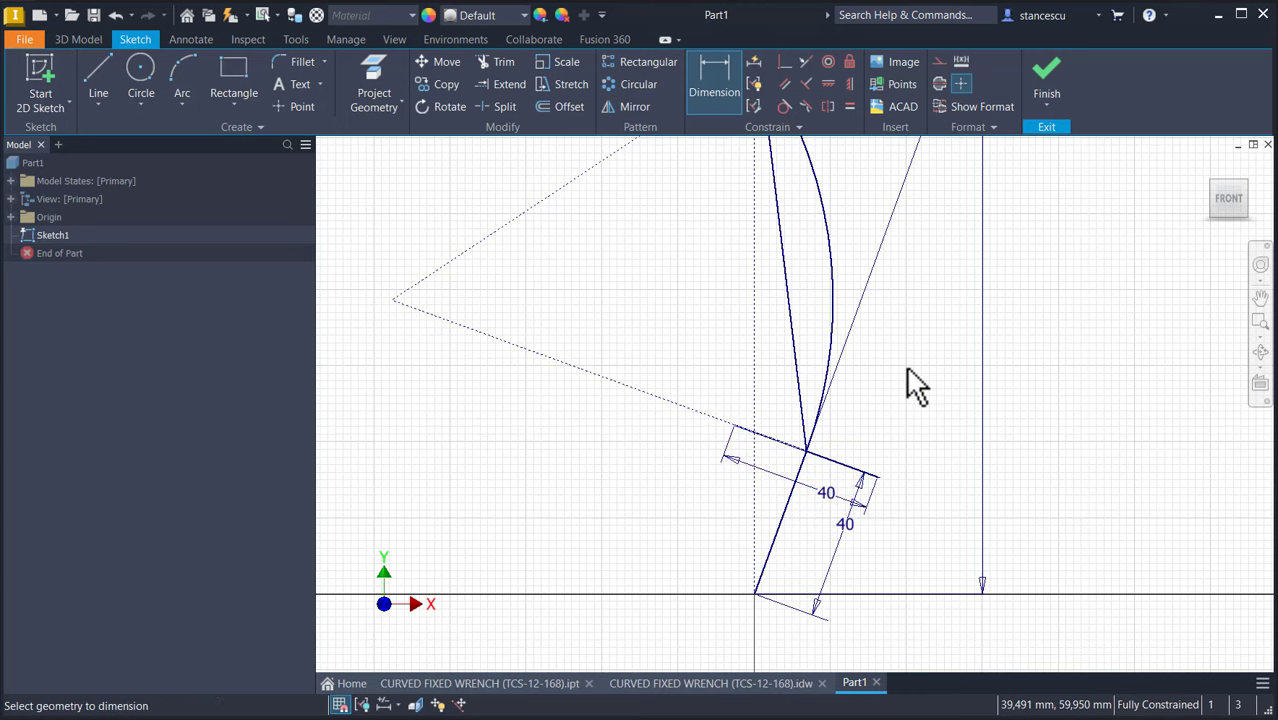
pyautogui.press('Home')
pyautogui.press('Escape')
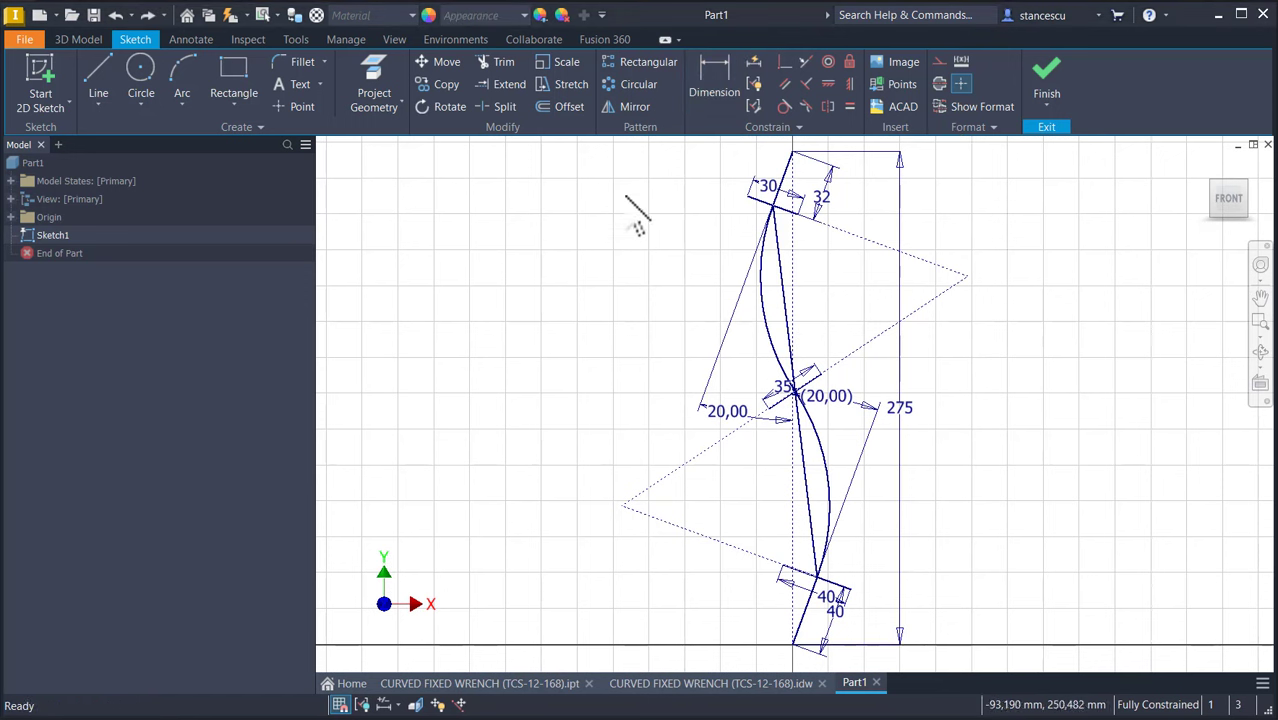
# Step: Draw a three-point arc bulging toward the centre line, from the right end of the 30 mm cross line to the right end of the 35 mm line
pyautogui.click(182, 72)
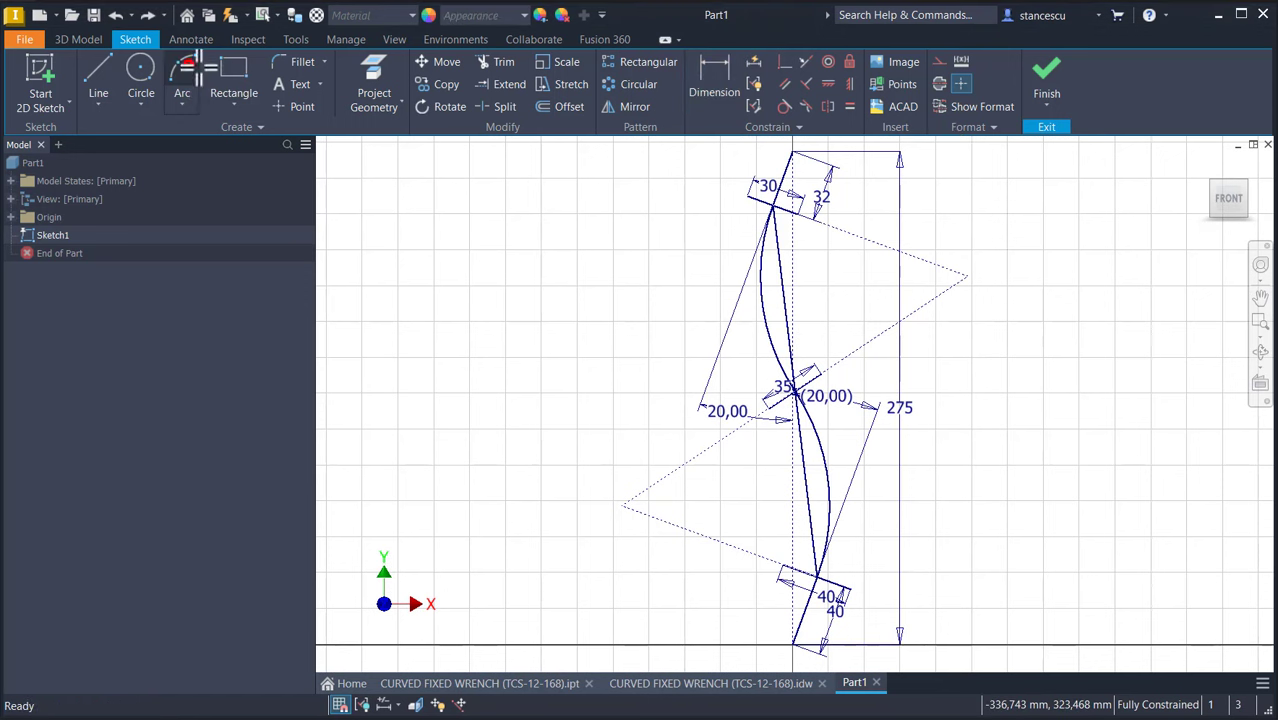
pyautogui.click(800, 217)
pyautogui.click(818, 374)
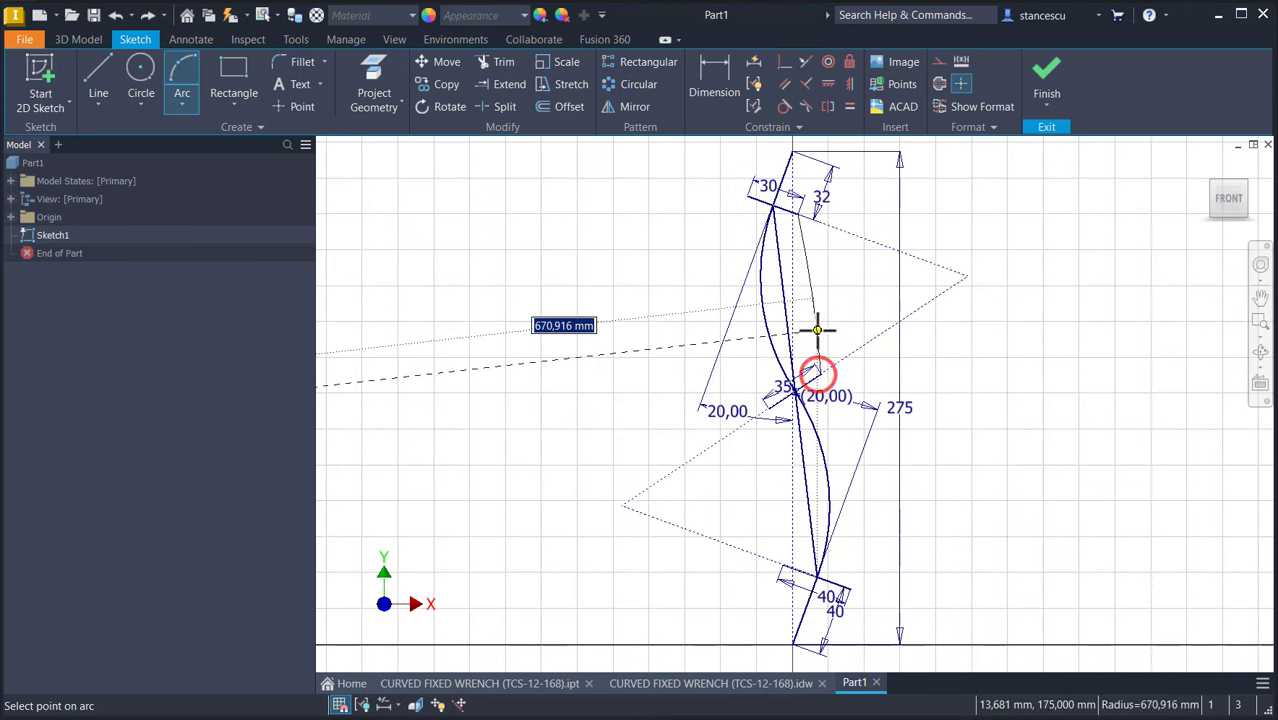
pyautogui.click(810, 325)
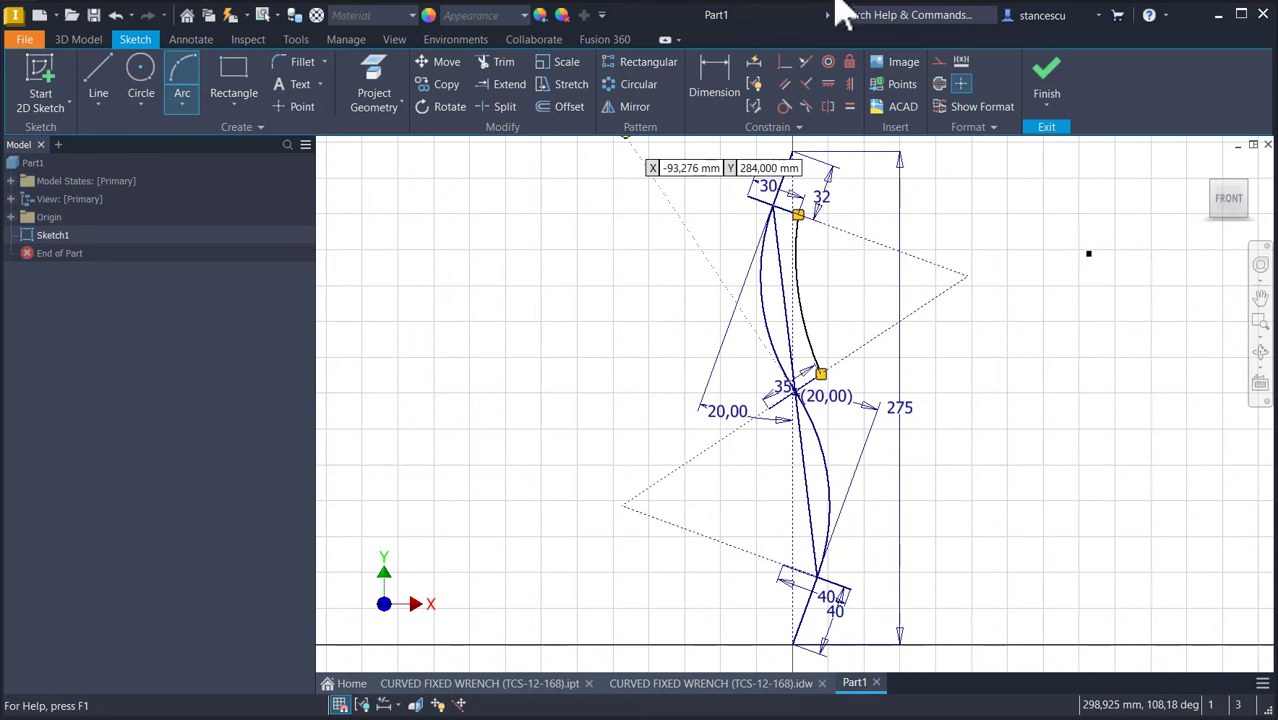
# Step: Switch to the wrench's reference drawing, examine the construction of the upper handle arcs and their centres, and return to the sketch
pyautogui.hotkey('alt', 'Tab')
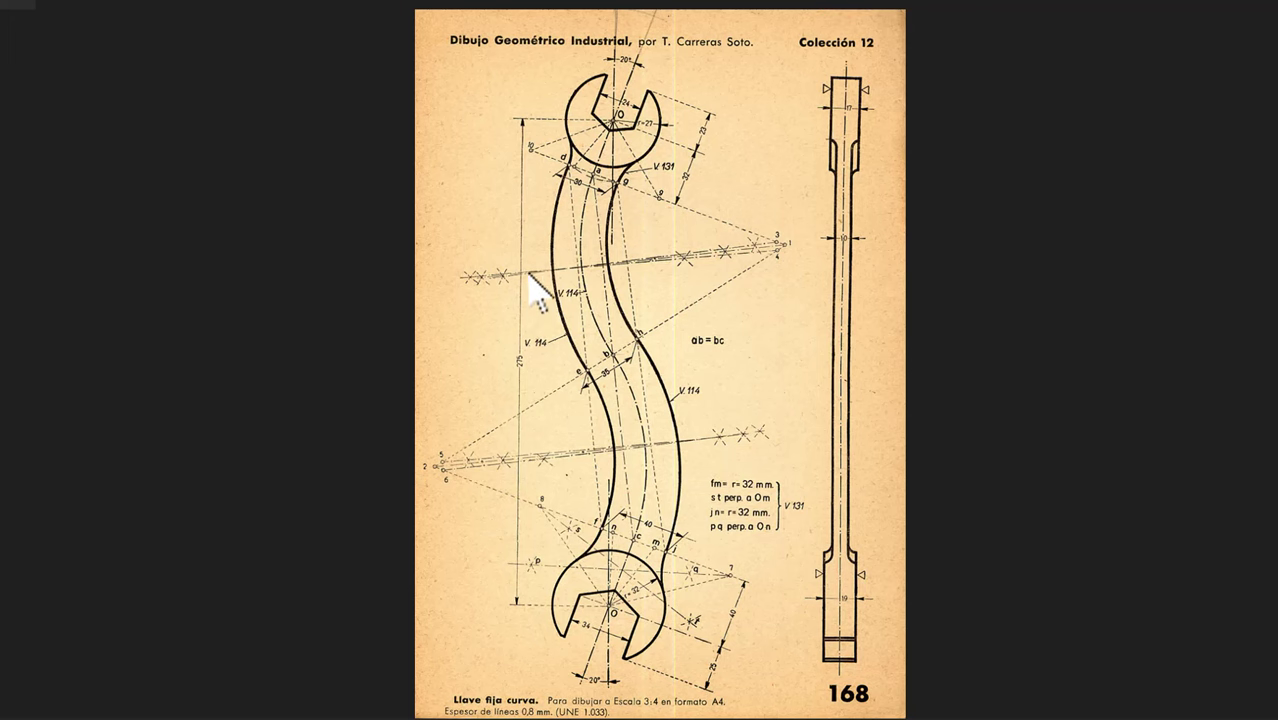
pyautogui.scroll(3, 633, 215)
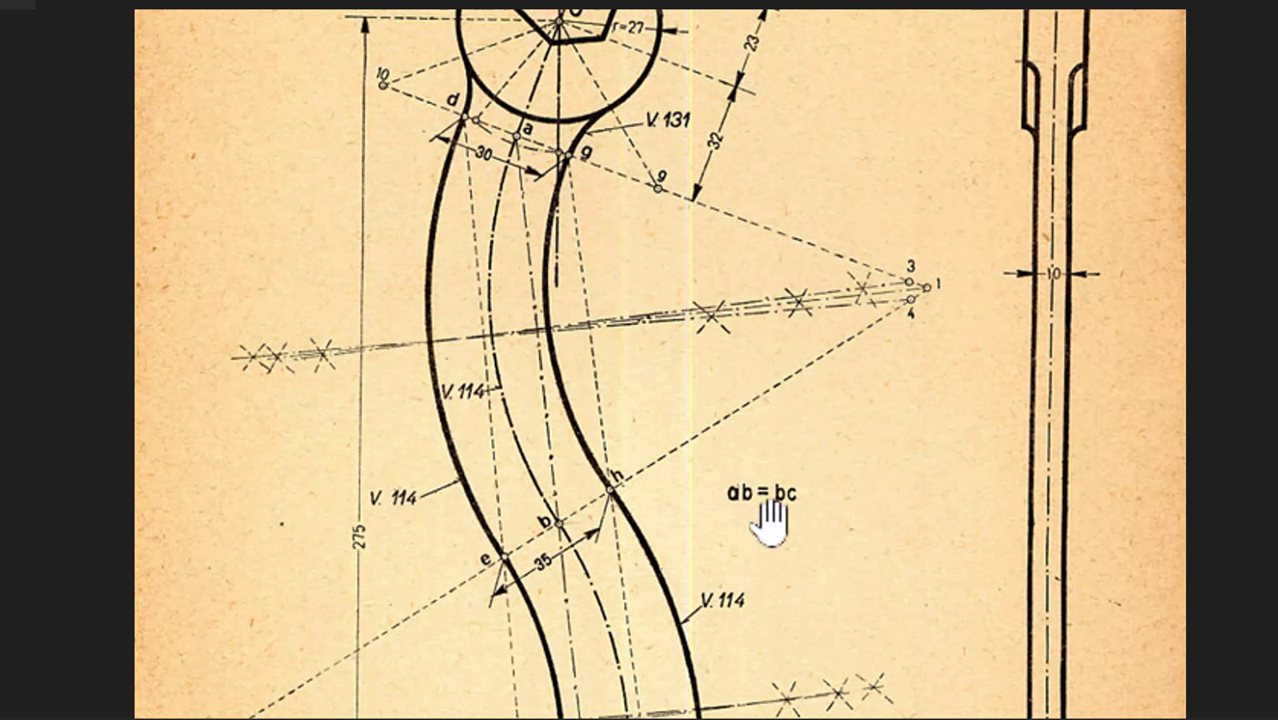
pyautogui.click(870, 480)
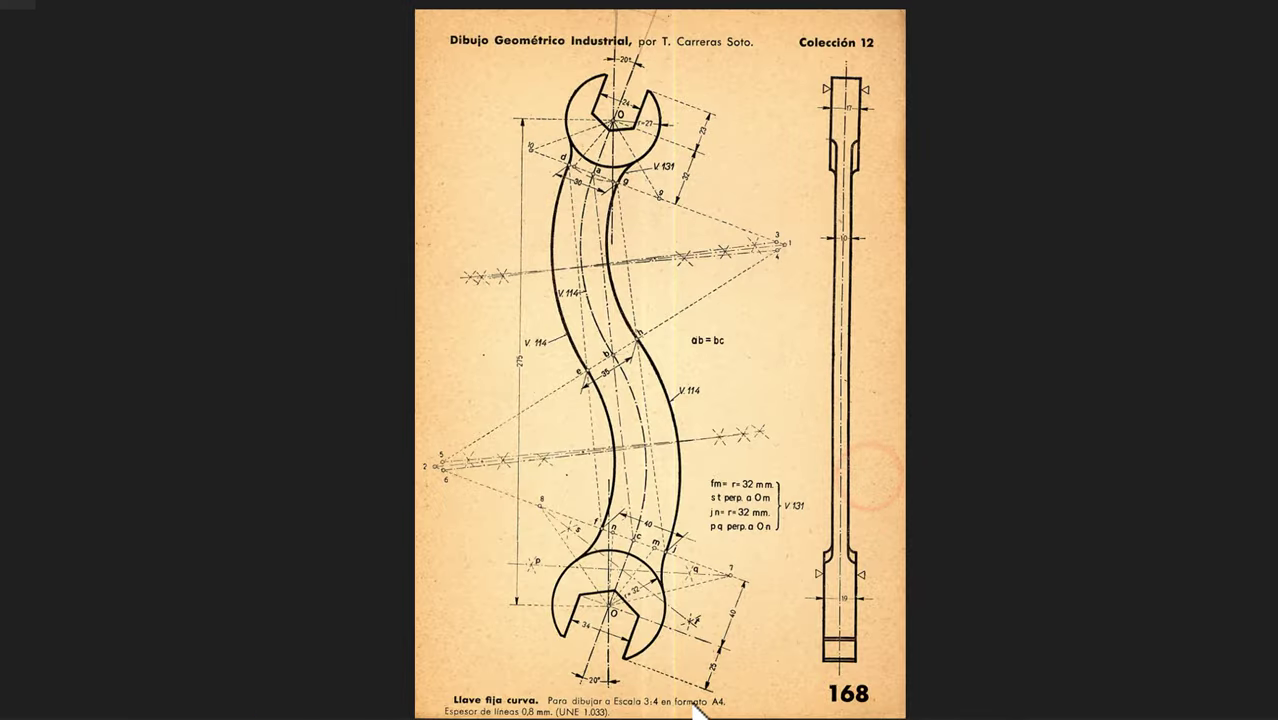
pyautogui.hotkey('alt', 'Tab')
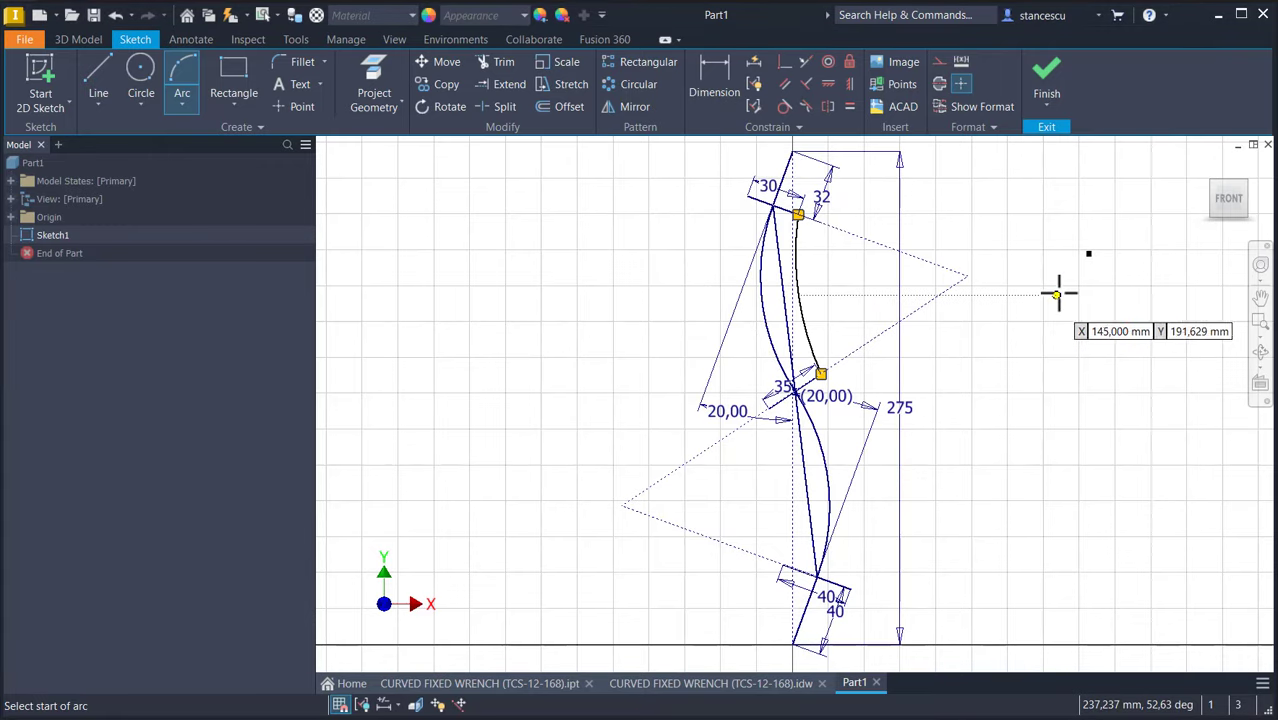
# Step: Try to make the new right arc's centre coincident with the lower of the two dashed radius lines of the upper triangle
pyautogui.click(785, 64)
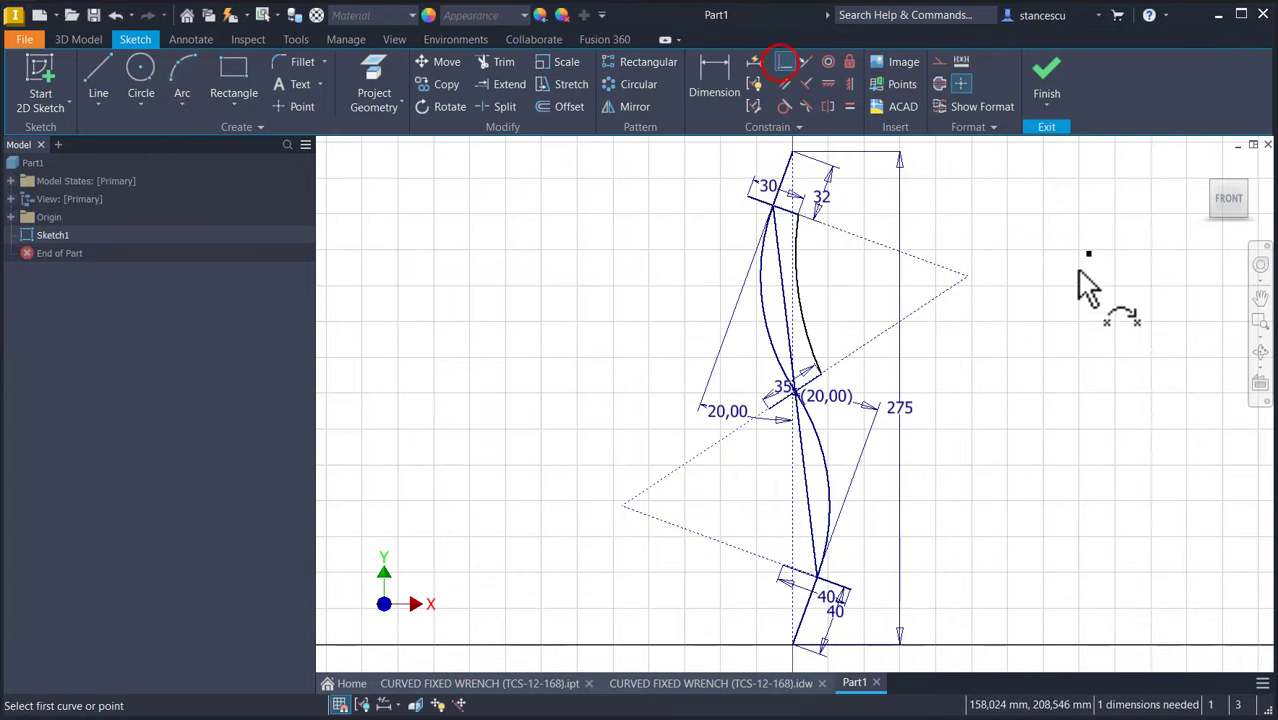
pyautogui.click(1087, 253)
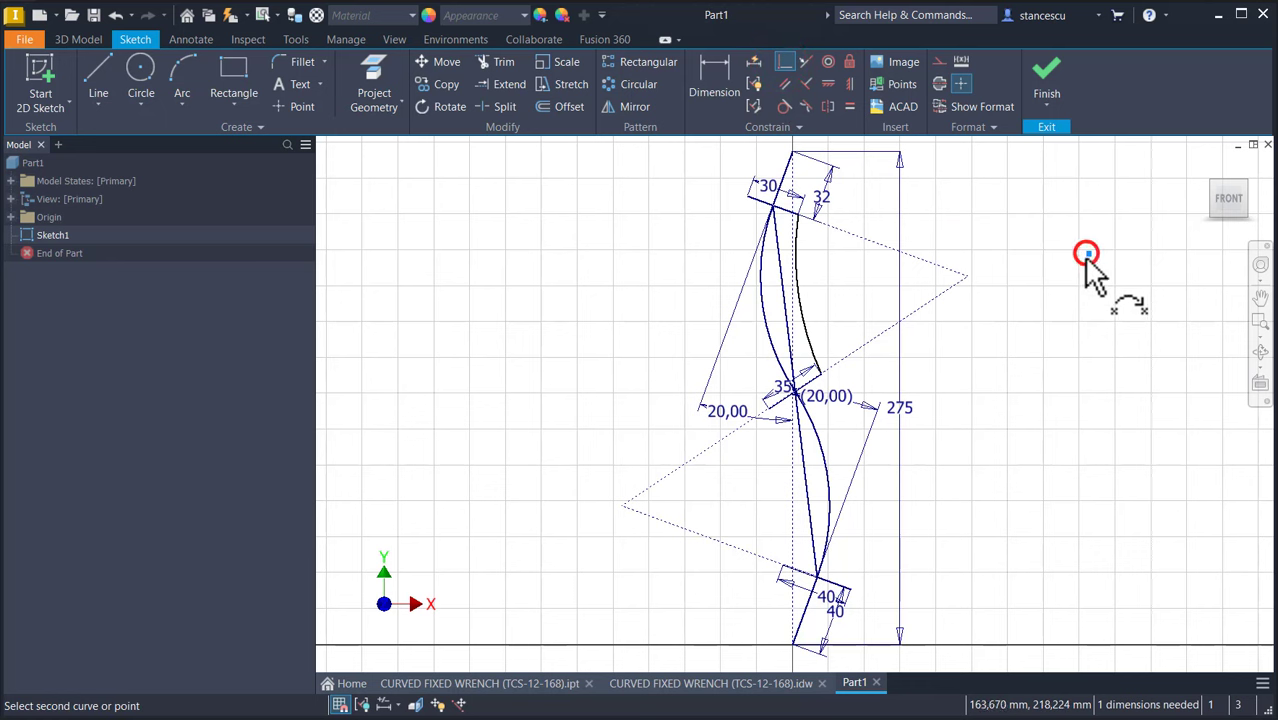
pyautogui.click(937, 293)
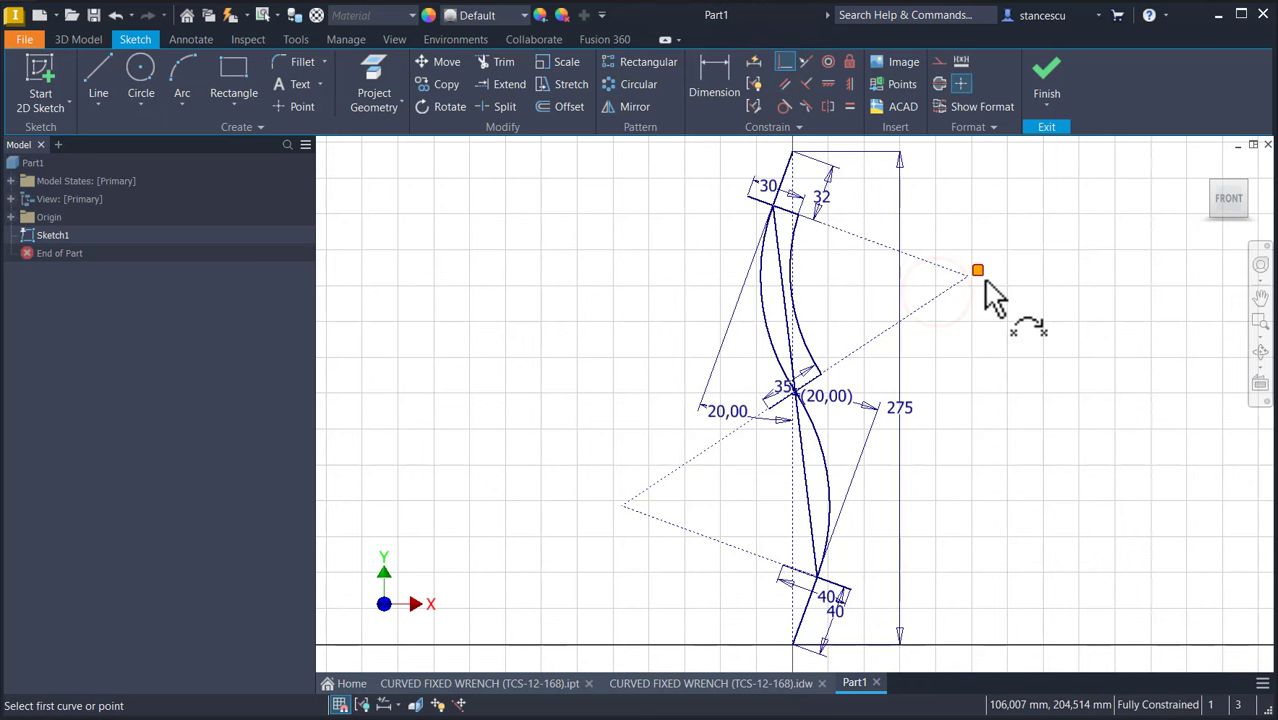
pyautogui.scroll(3, 975, 272)
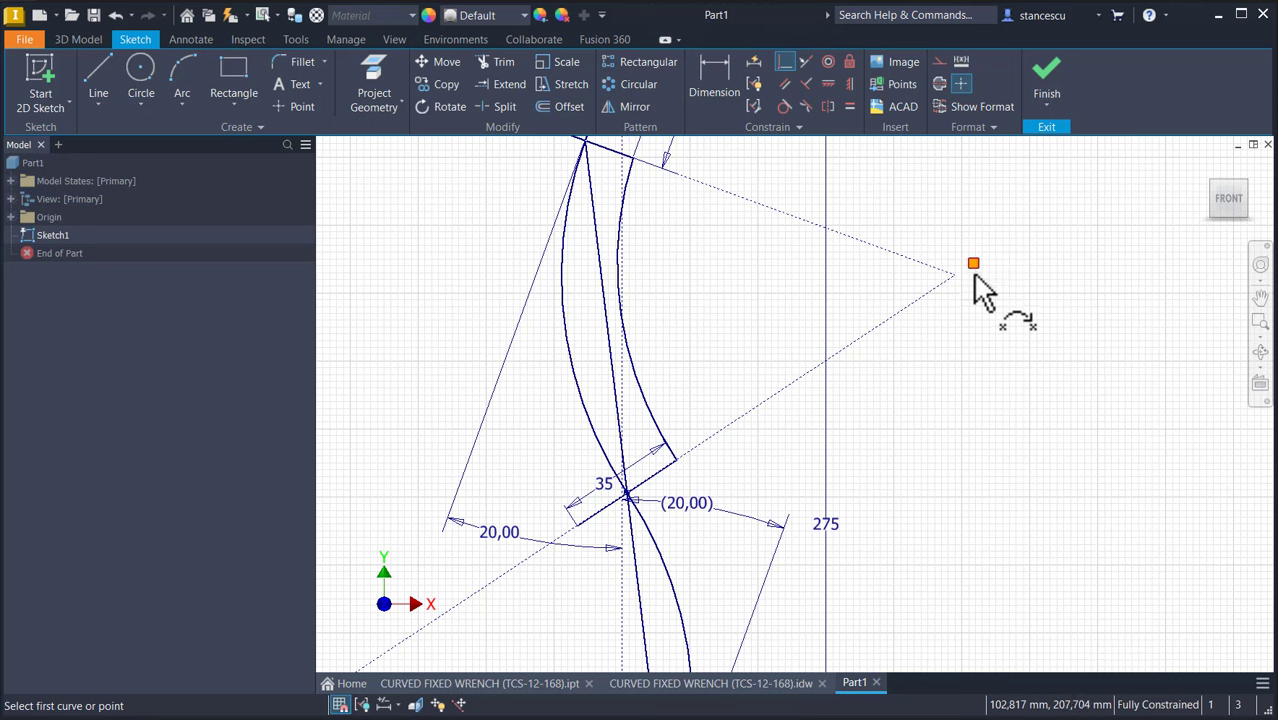
pyautogui.hotkey('ctrl', 'z')
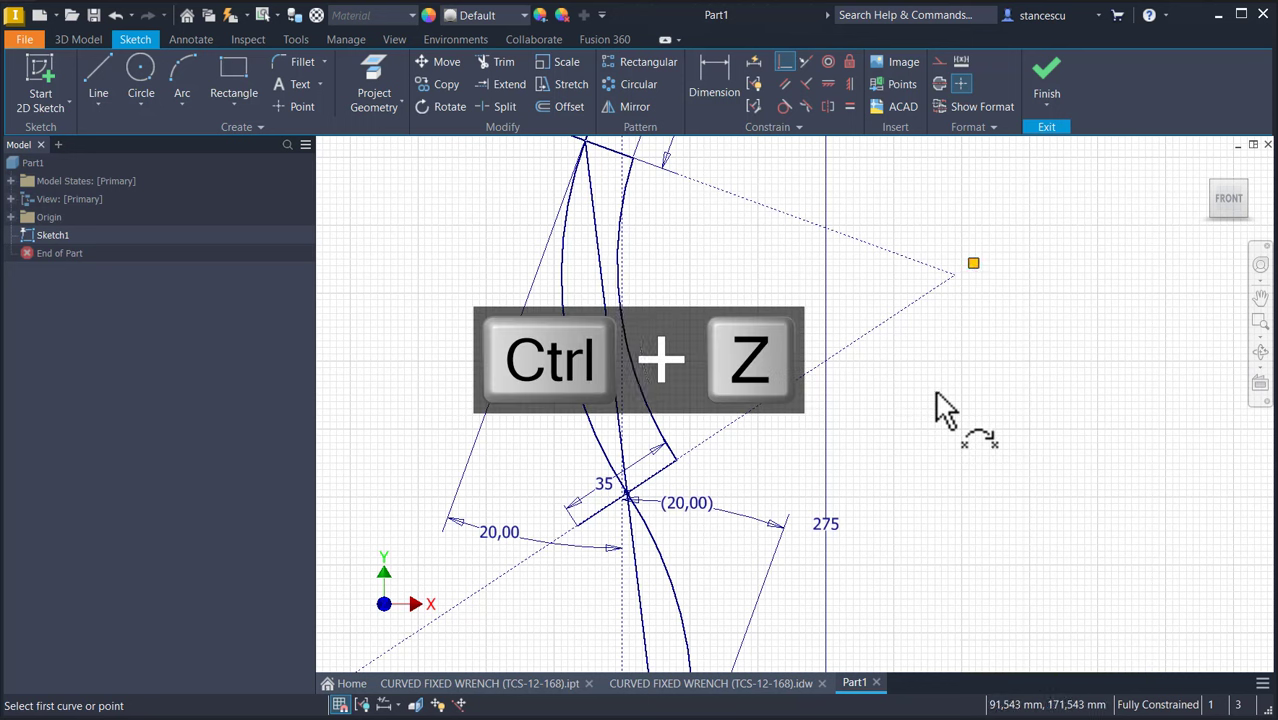
# Step: Make the right arc's centre coincident with the dashed radius line running from the 30 mm cross line
pyautogui.click(780, 63)
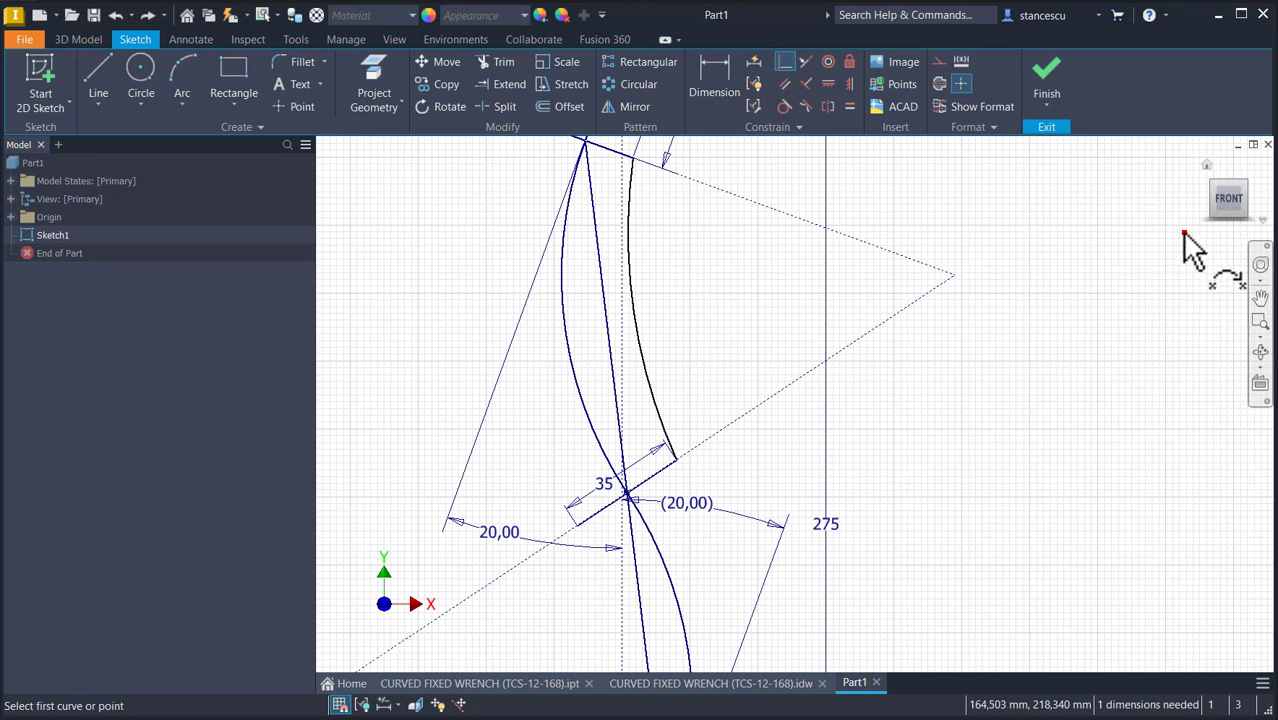
pyautogui.click(935, 267)
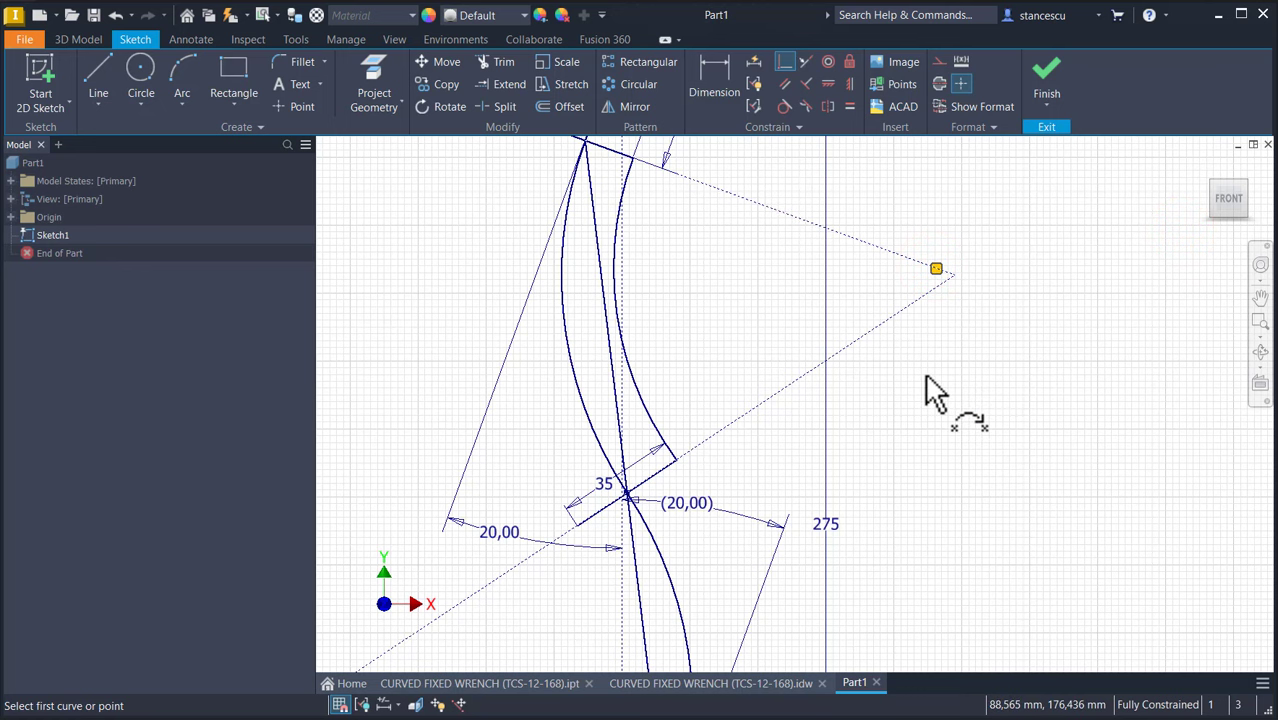
pyautogui.scroll(-2, 778, 380)
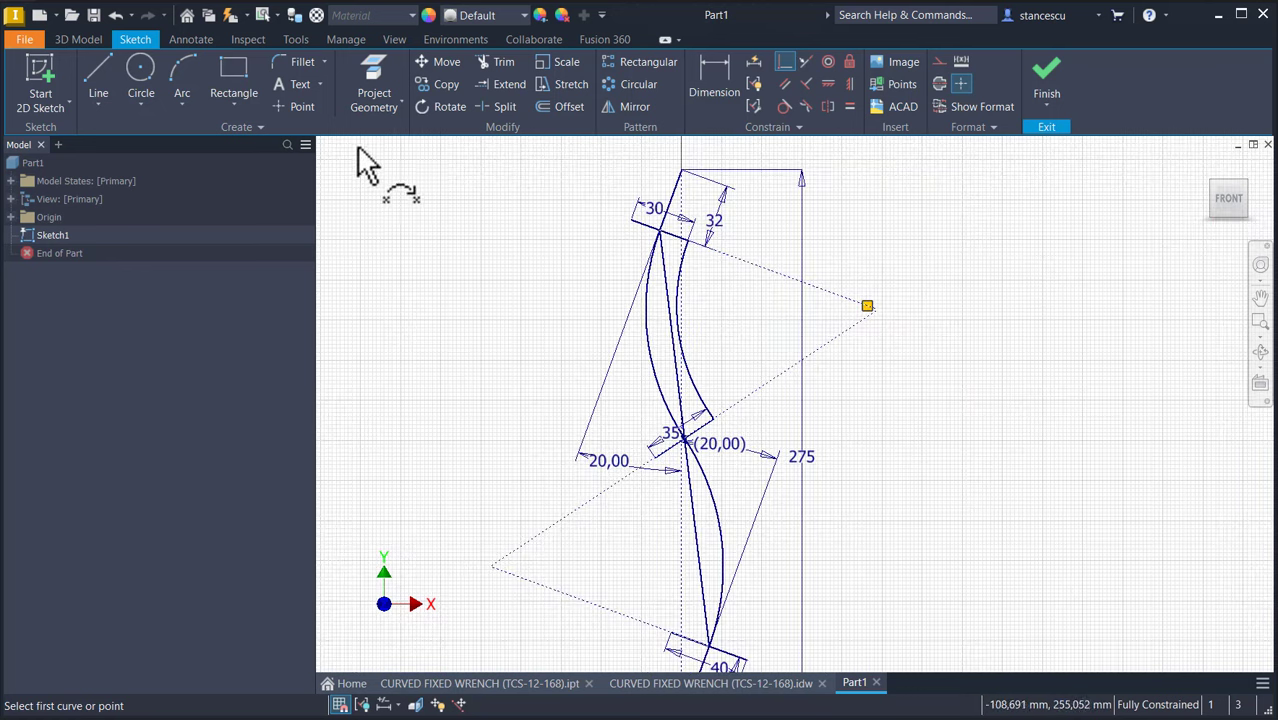
# Step: Draw a three-point arc bulging outward from the left end of the 30 mm cross line to the left end of the 35 mm line
pyautogui.click(198, 88)
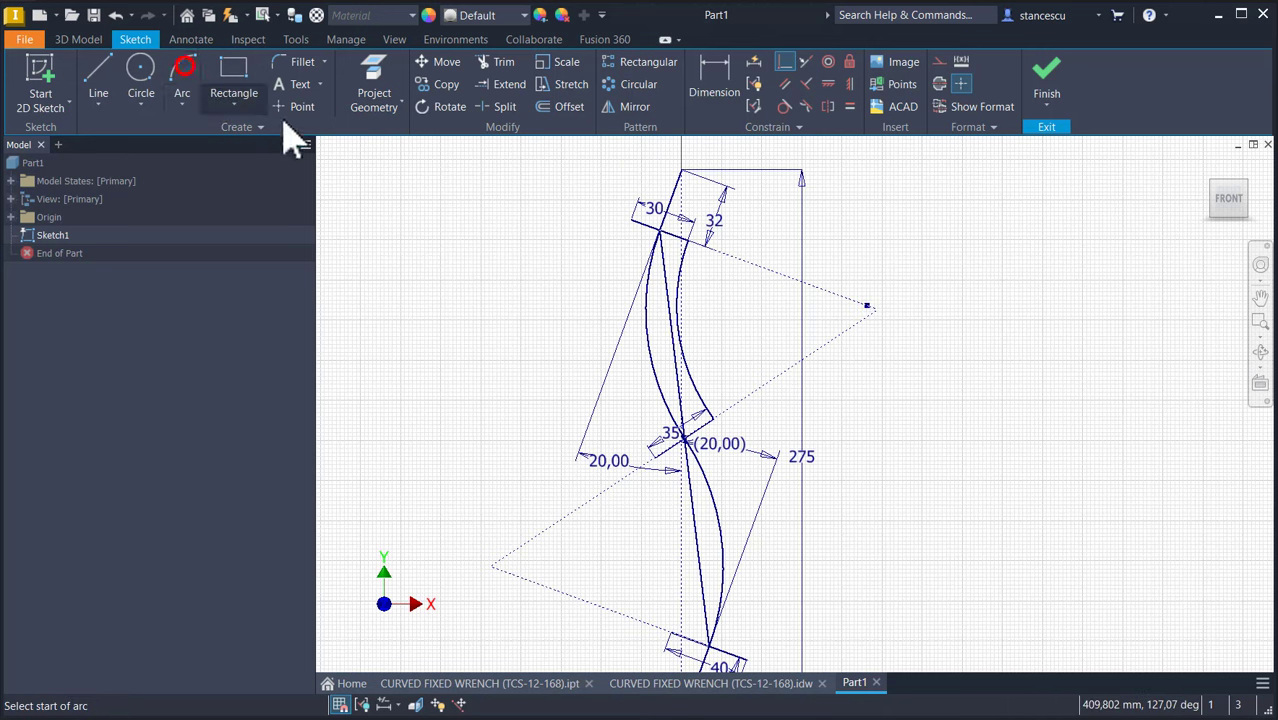
pyautogui.click(630, 220)
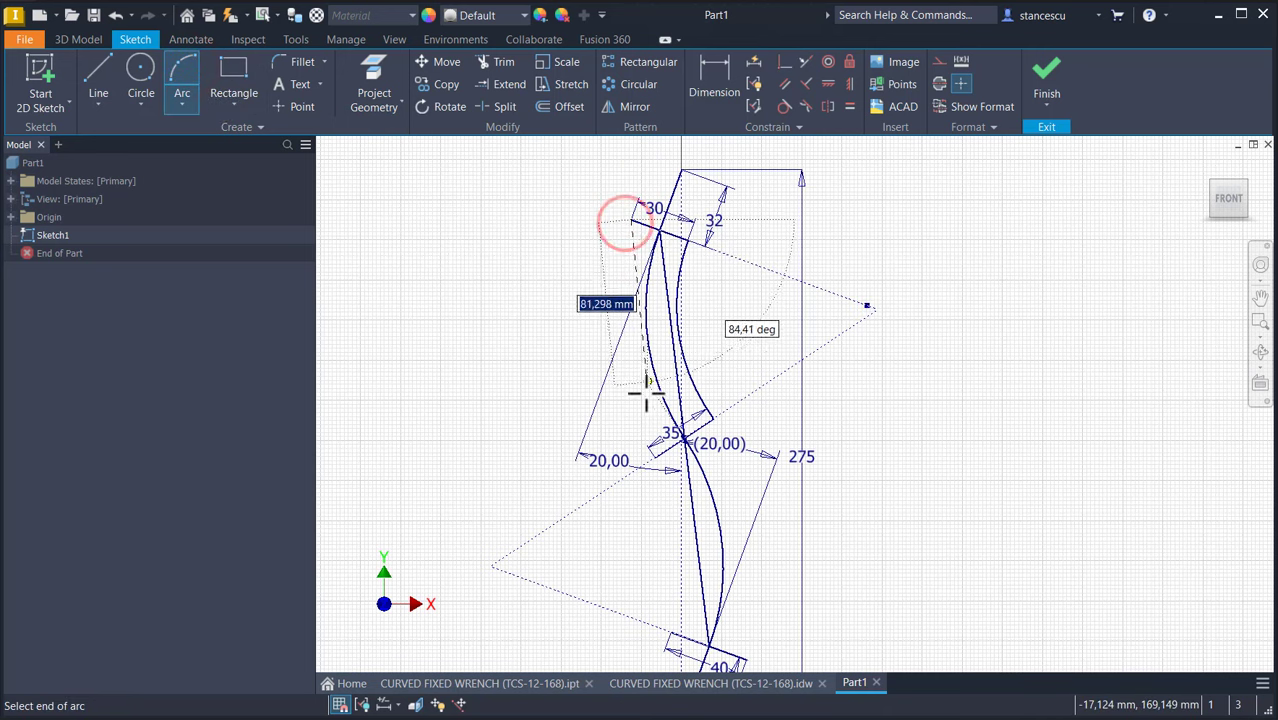
pyautogui.click(655, 460)
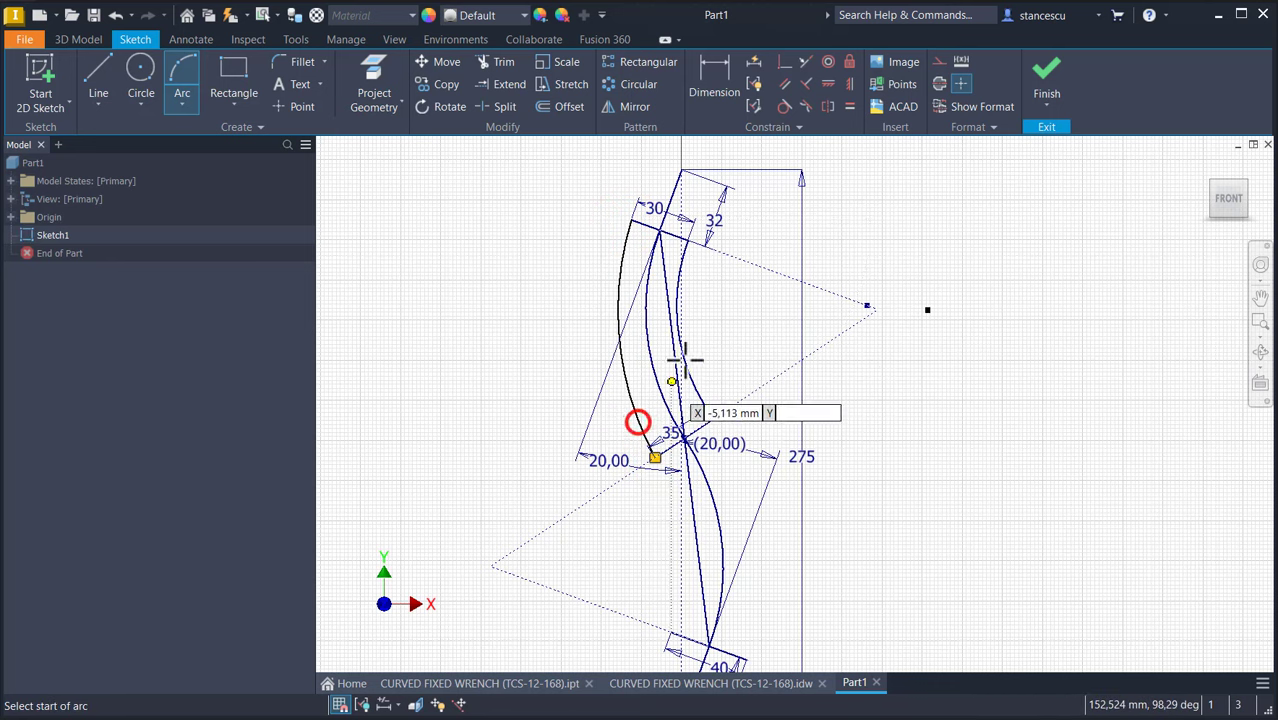
pyautogui.click(620, 320)
# Step: Constrain the left arc's centre onto the dashed radius line through the 35 mm line, and its upper end to the 30 mm line's left end
pyautogui.click(783, 64)
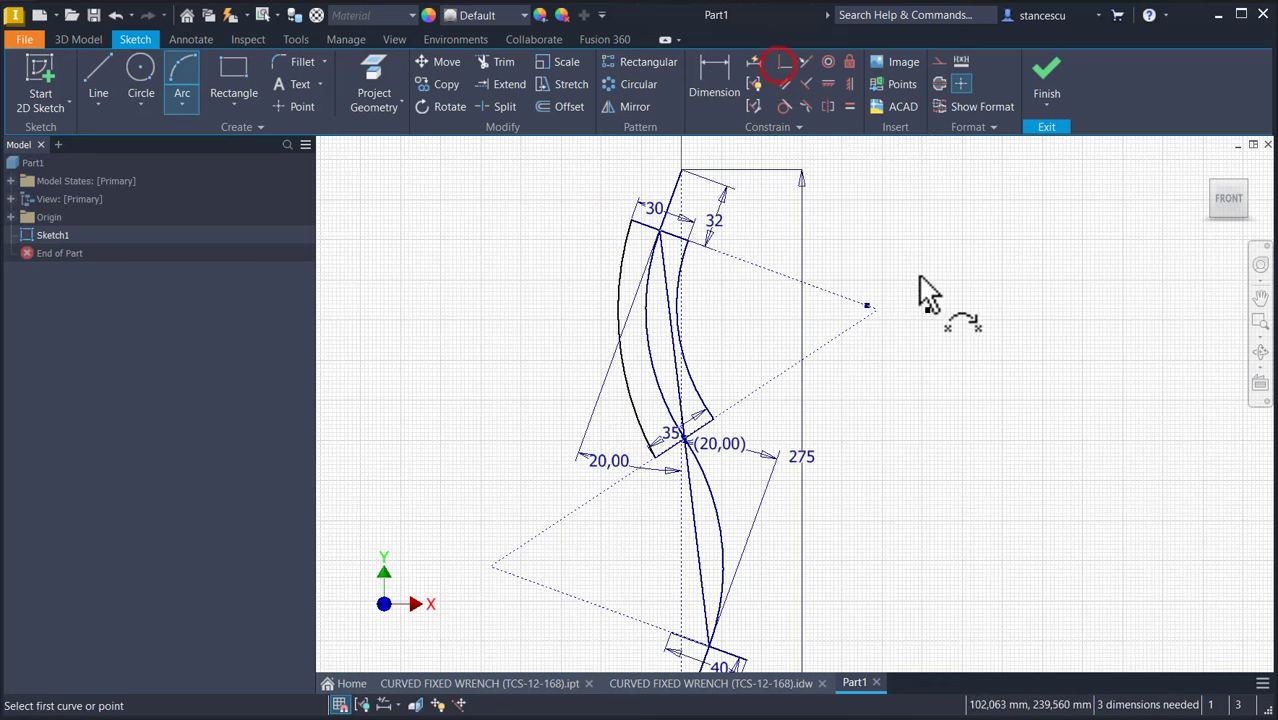
pyautogui.click(927, 310)
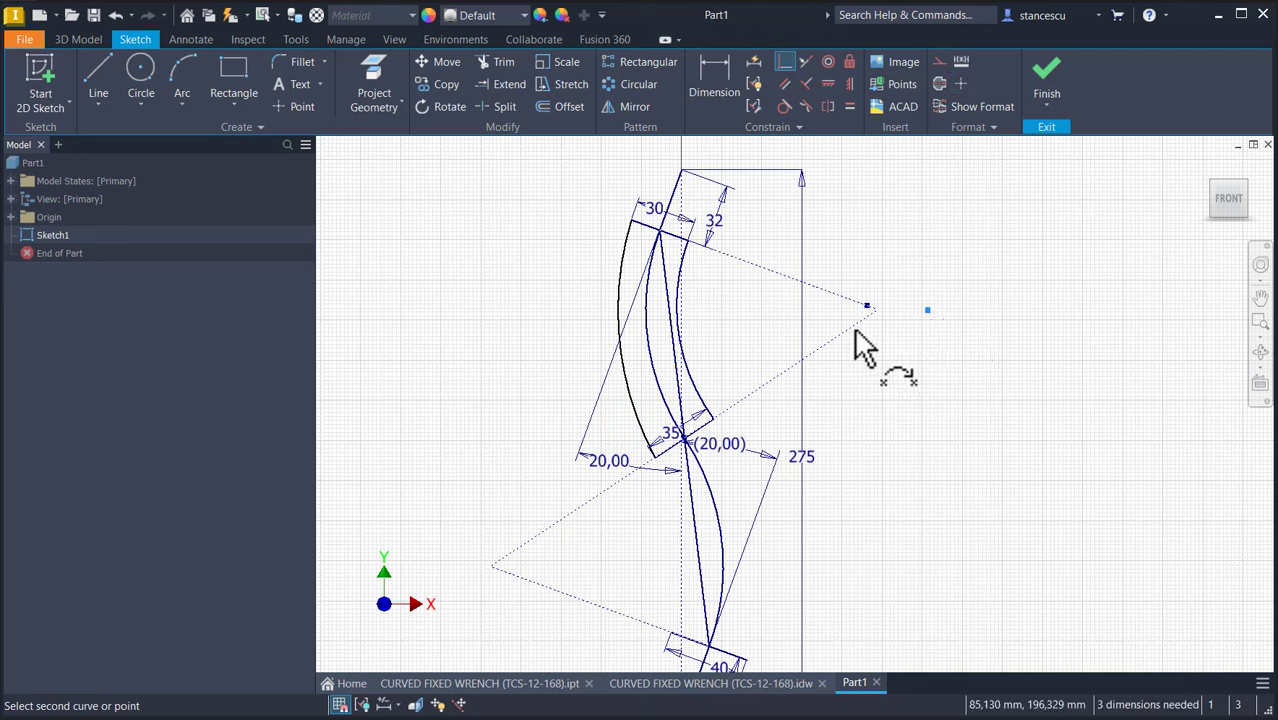
pyautogui.click(856, 336)
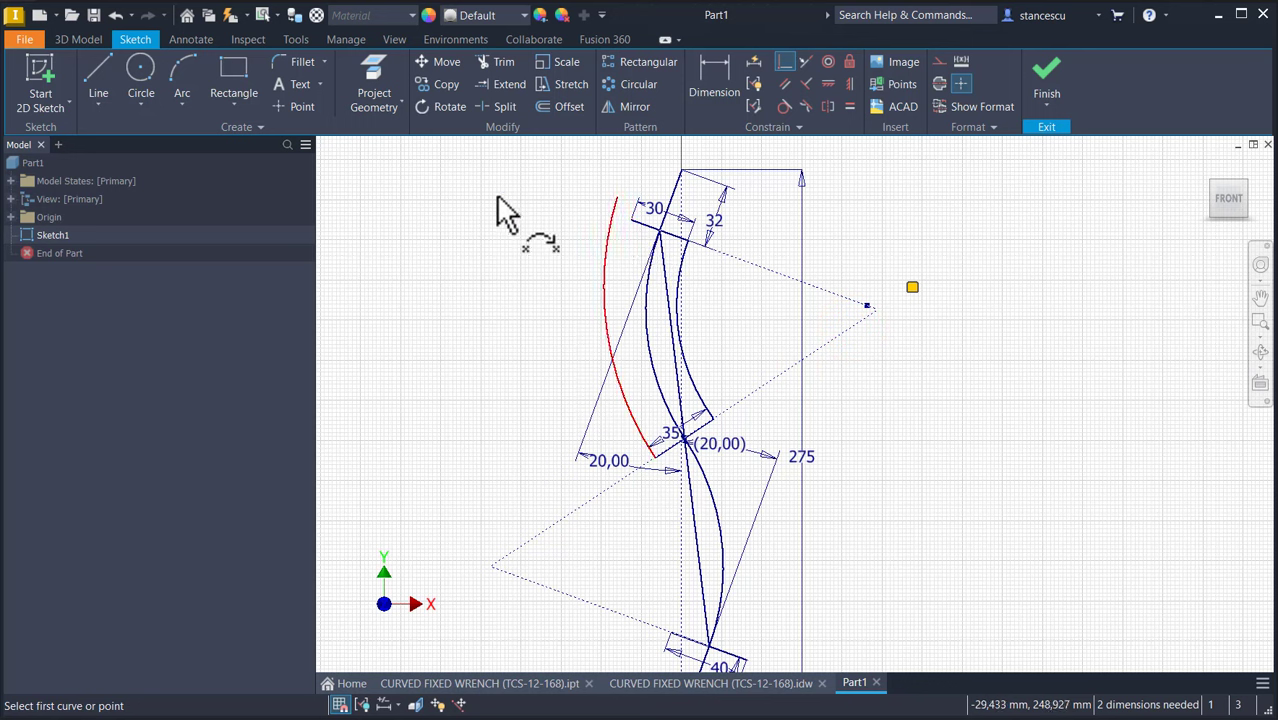
pyautogui.click(785, 62)
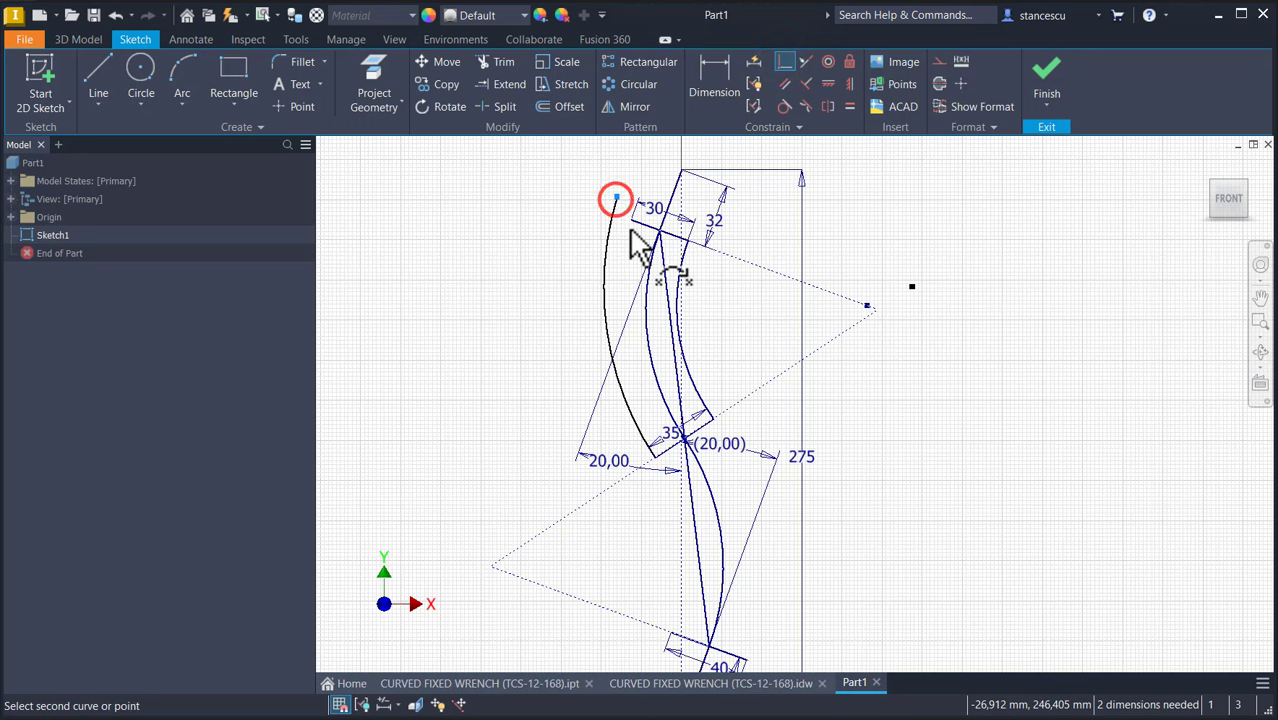
pyautogui.click(631, 220)
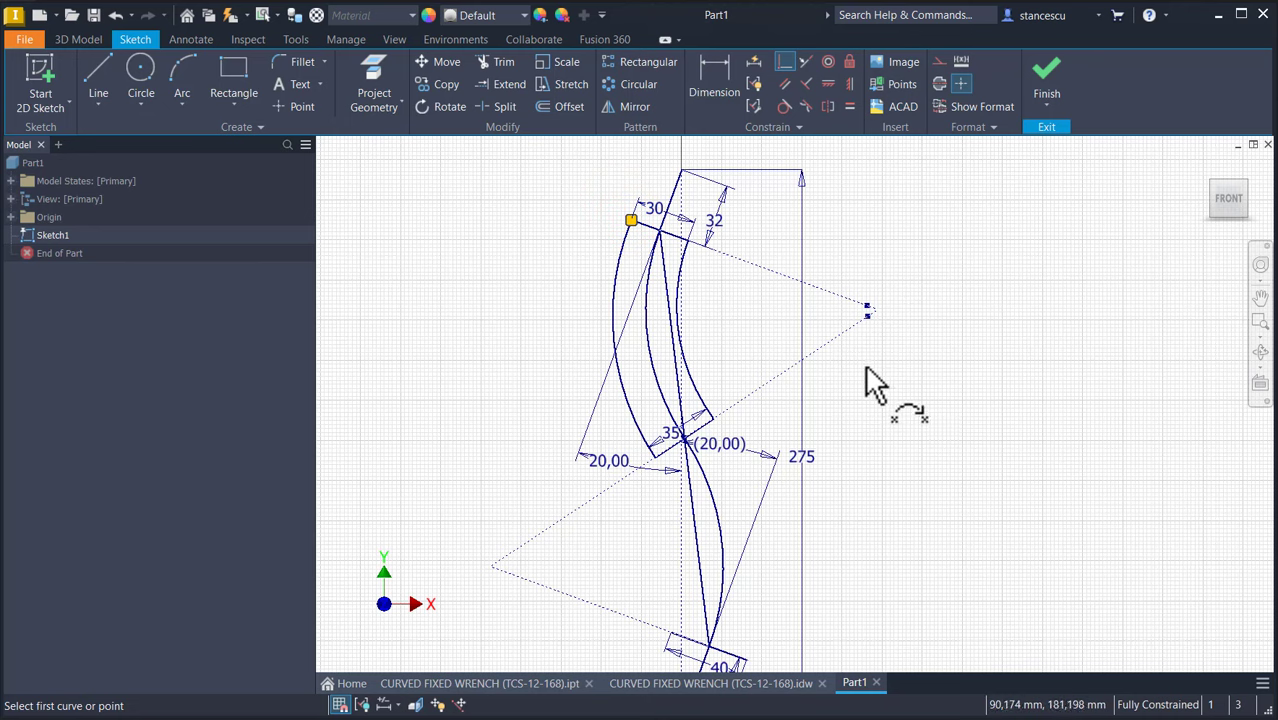
# Step: Draw a three-point arc of about 129 mm radius from the left end of the 35 mm line to the left end of the lower 40 mm cross line
pyautogui.moveTo(890, 350); pyautogui.dragTo(918, 274, button='middle')
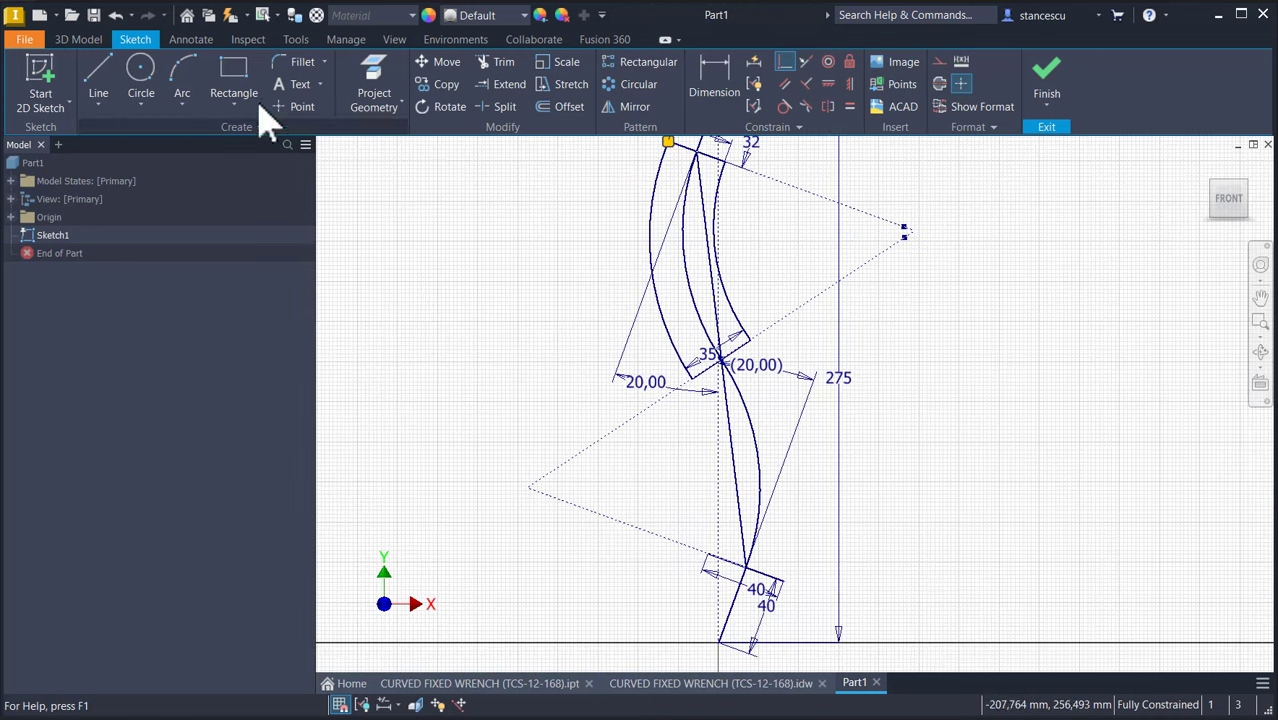
pyautogui.click(175, 64)
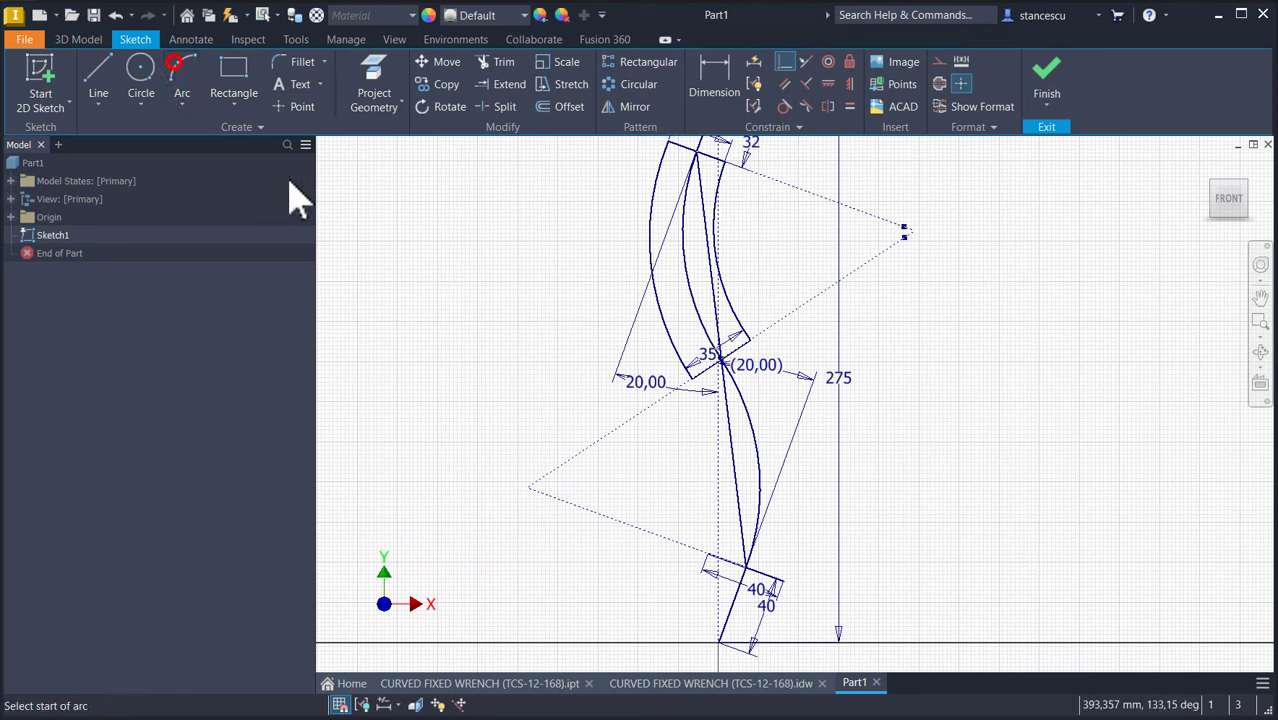
pyautogui.click(696, 380)
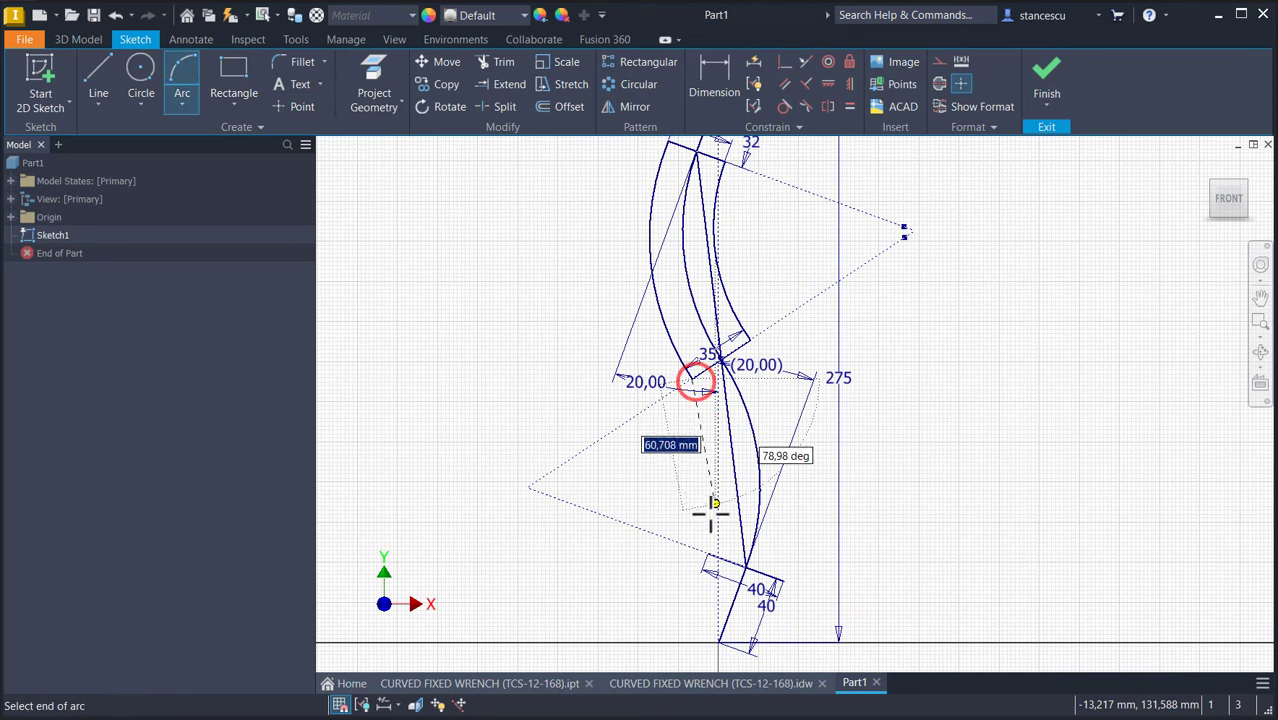
pyautogui.click(708, 548)
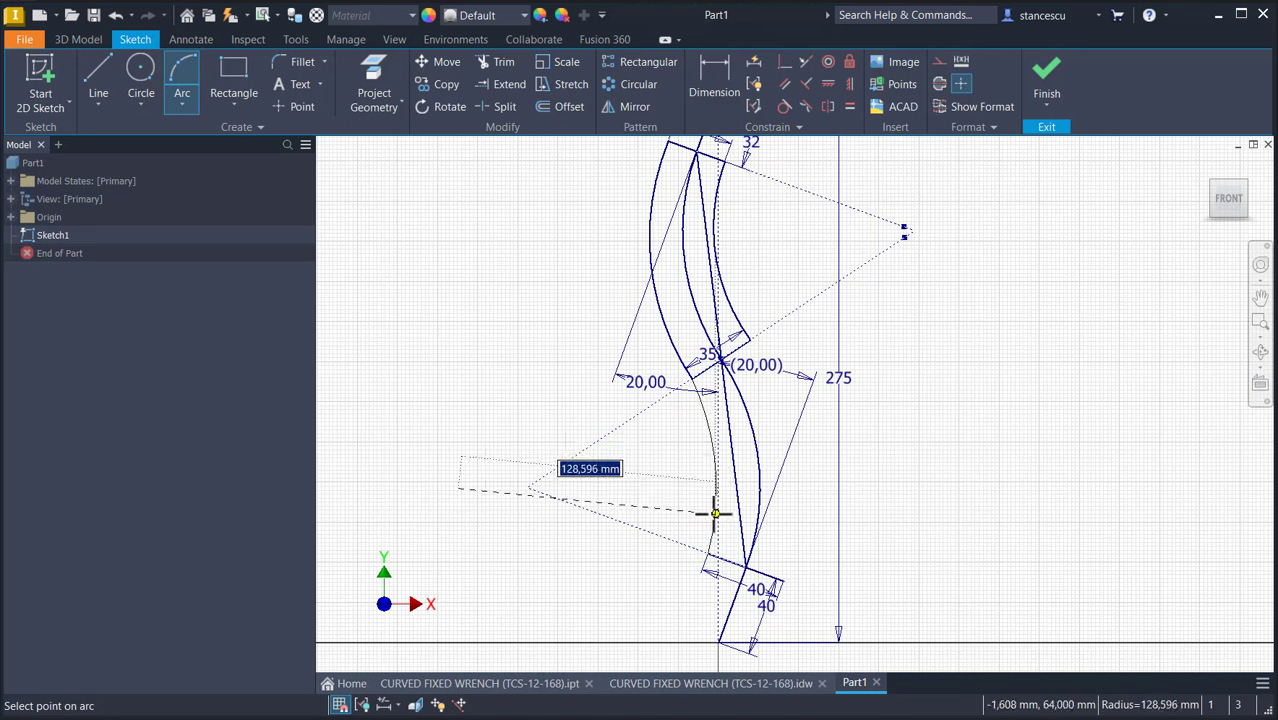
pyautogui.click(716, 513)
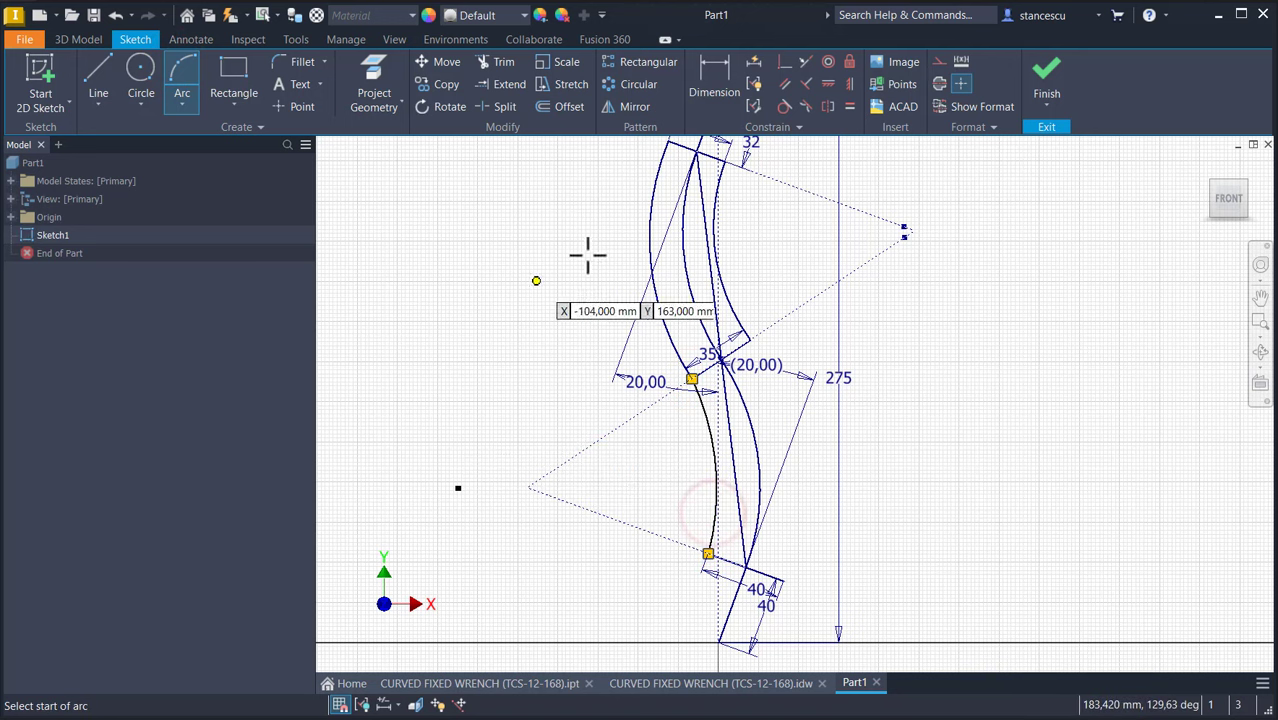
# Step: Try to make the lower left arc's centre coincident with the dashed radius line running to the 40 mm cross line
pyautogui.click(785, 62)
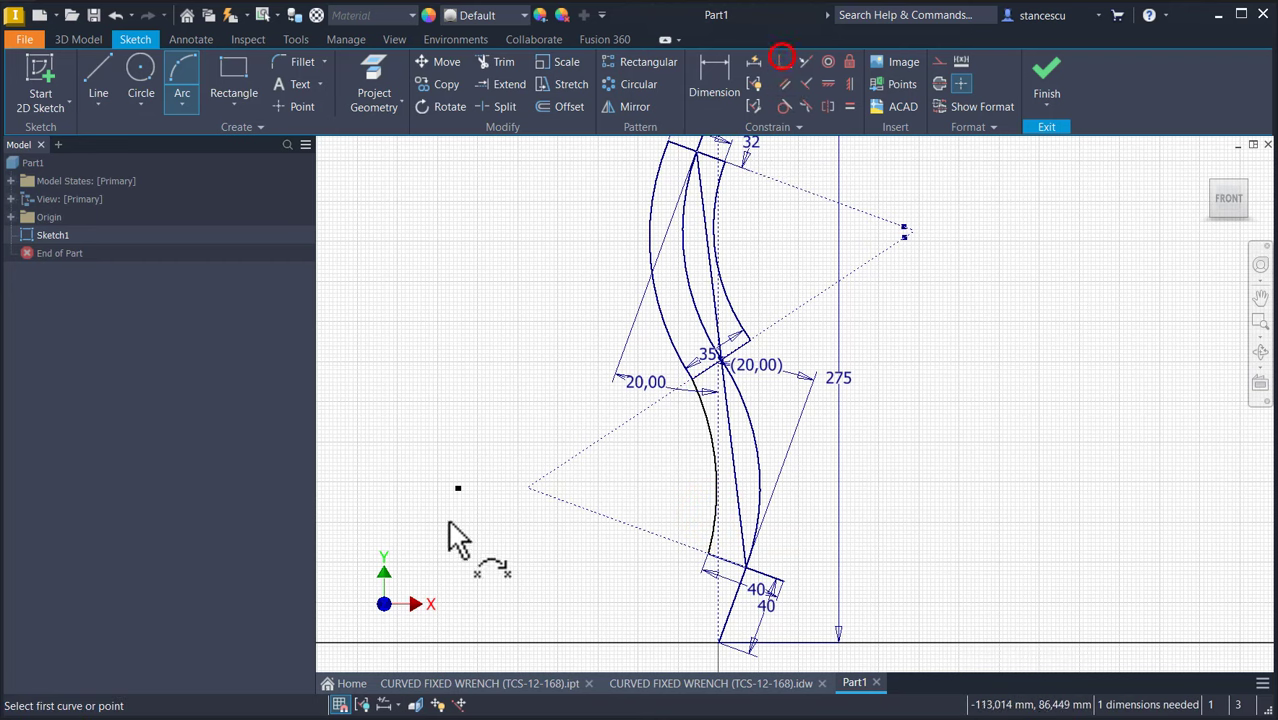
pyautogui.click(571, 504)
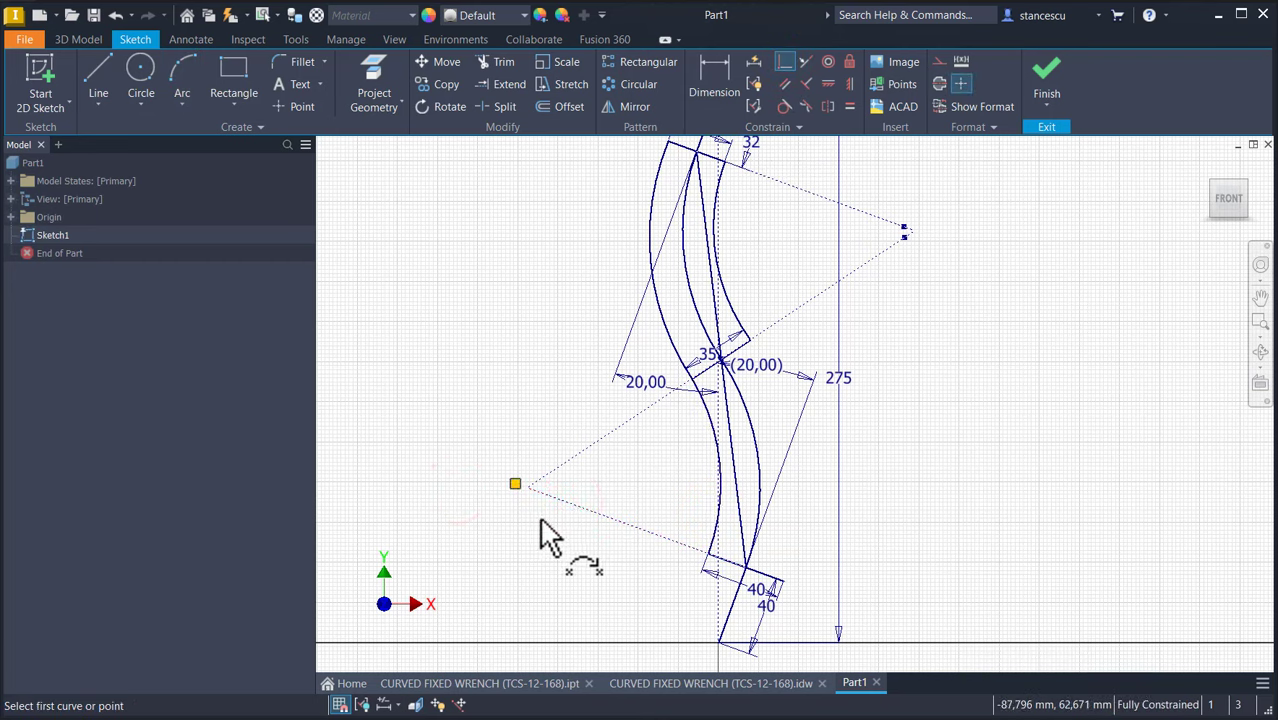
pyautogui.hotkey('ctrl', 'z')
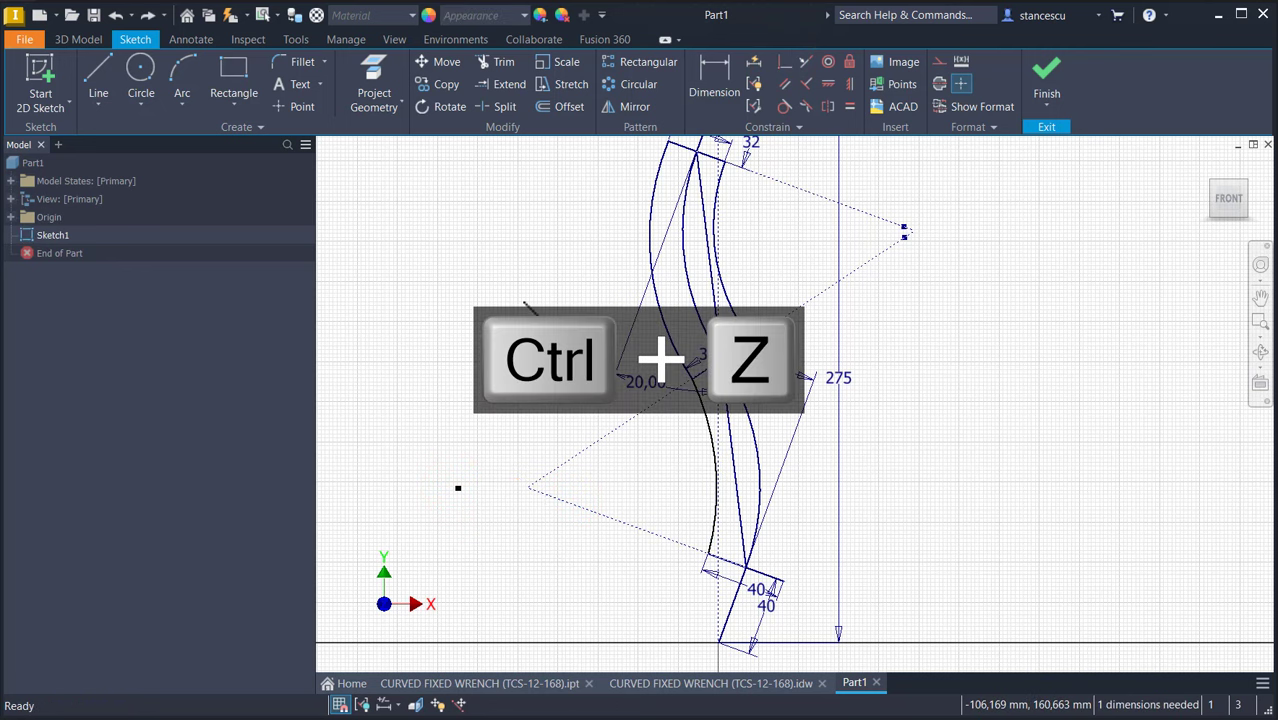
# Step: Make the lower left arc's centre coincident with the dashed radius line running to the 35 mm cross line
pyautogui.click(785, 62)
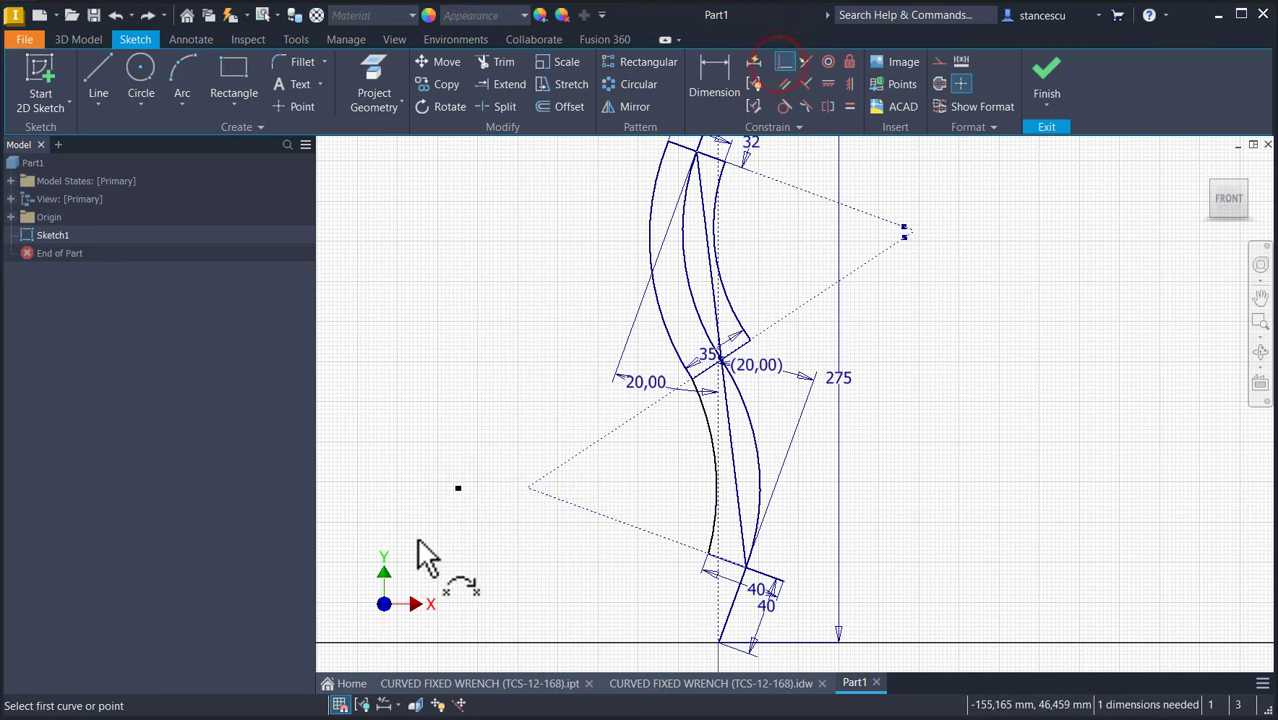
pyautogui.click(565, 463)
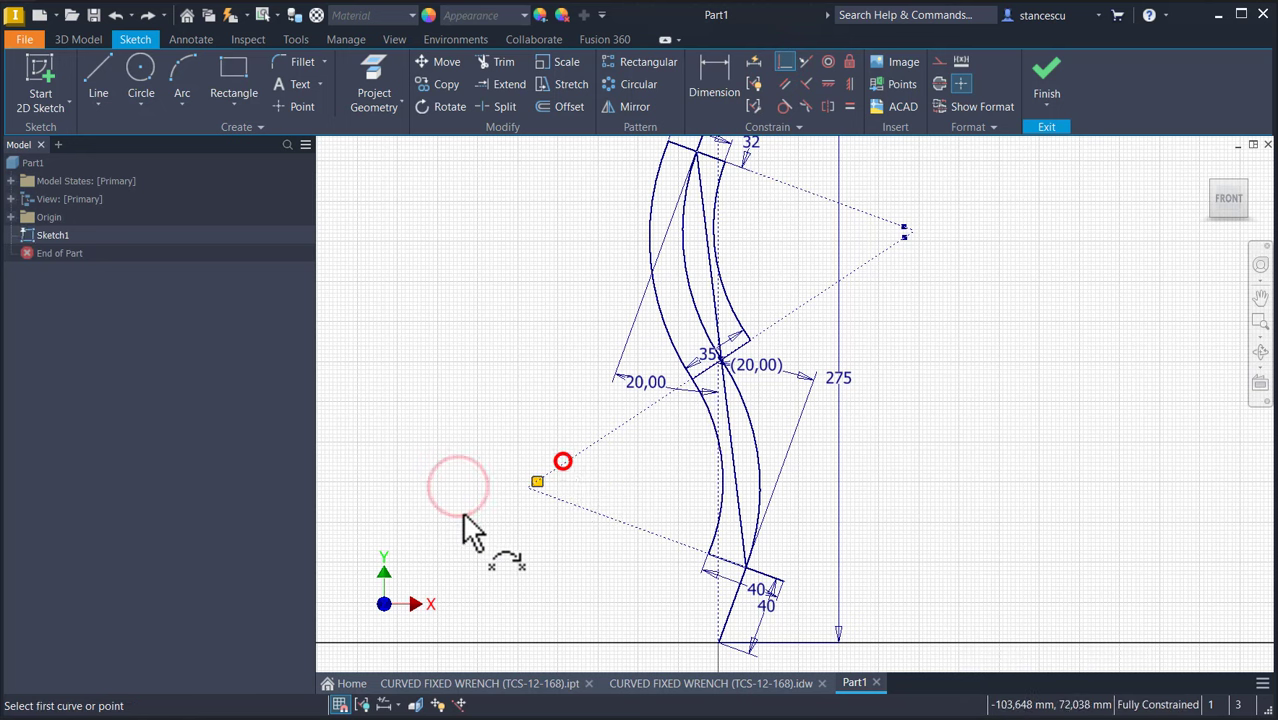
pyautogui.scroll(3, 537, 500)
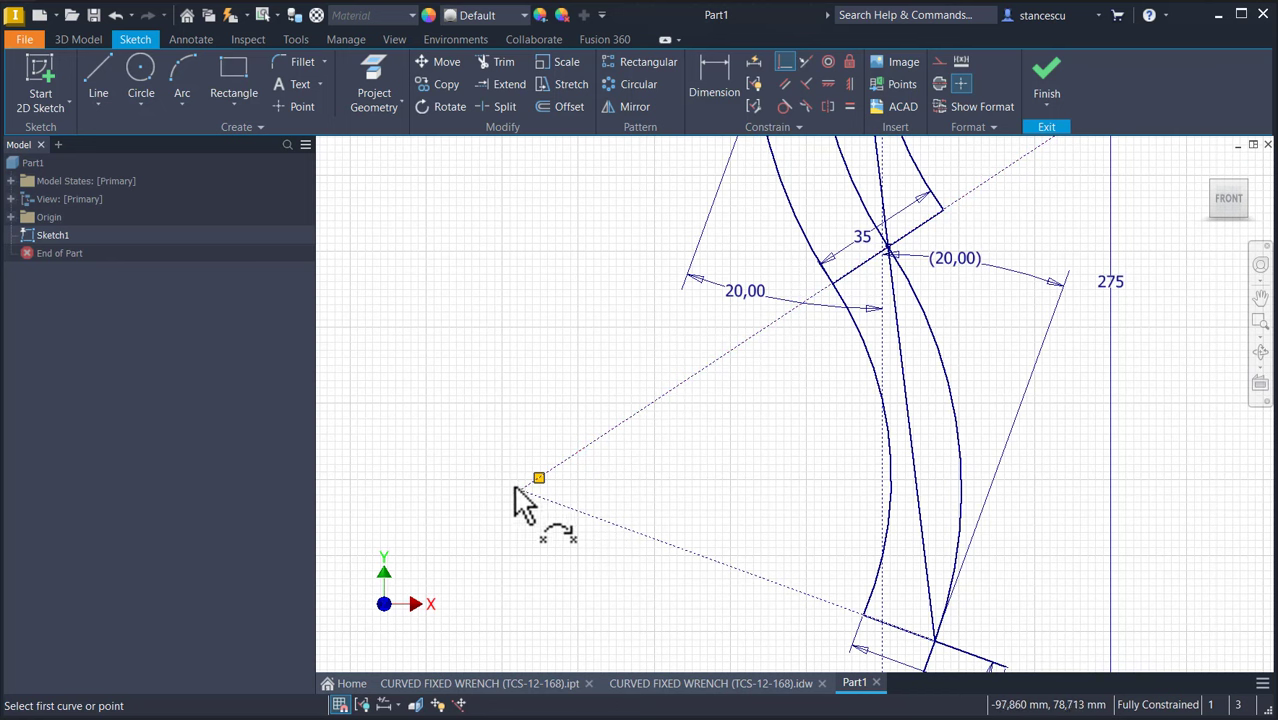
pyautogui.scroll(-2, 673, 485)
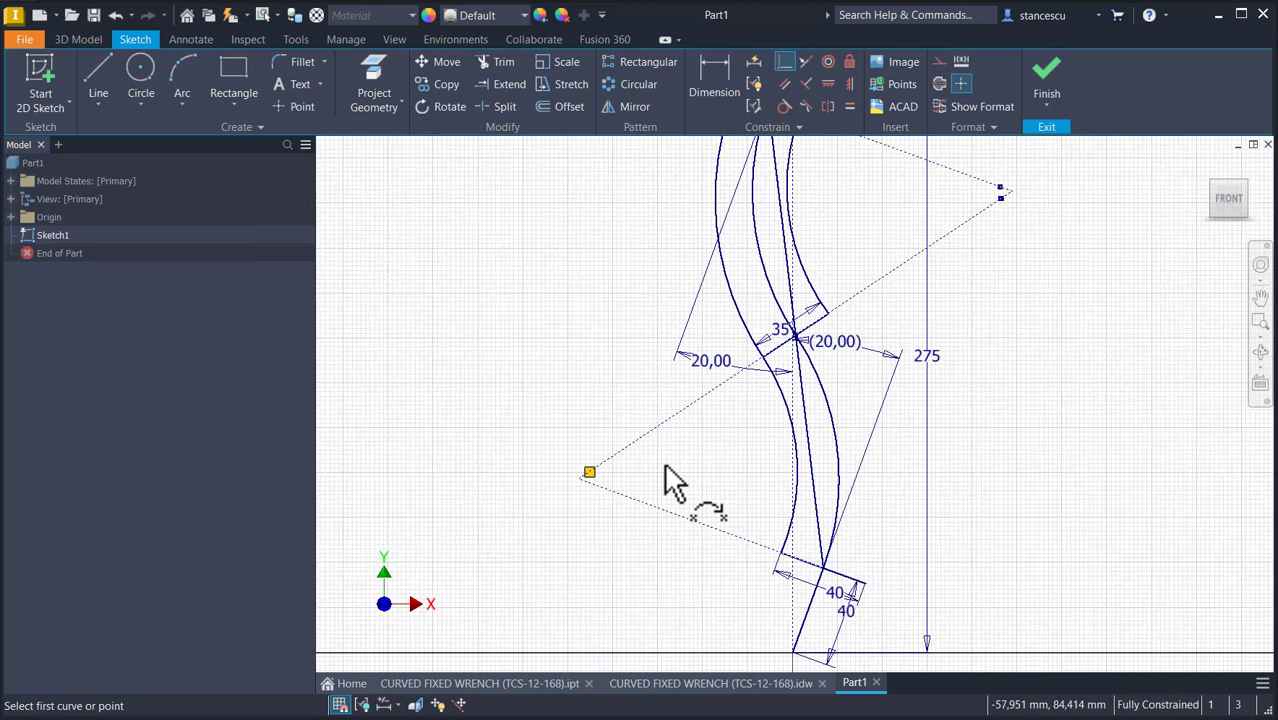
# Step: Draw a three-point arc from the right end of the 35 mm line to the right end of the lower 40 mm cross line
pyautogui.click(193, 93)
pyautogui.click(828, 315)
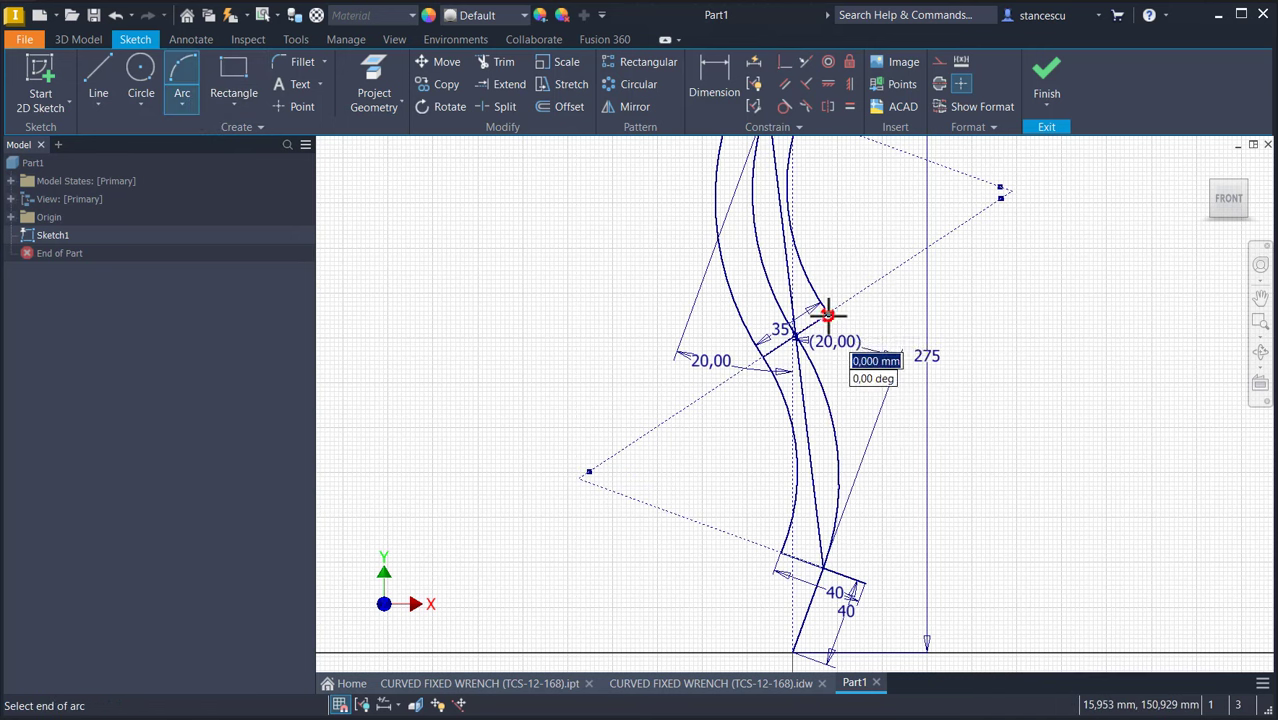
pyautogui.click(865, 582)
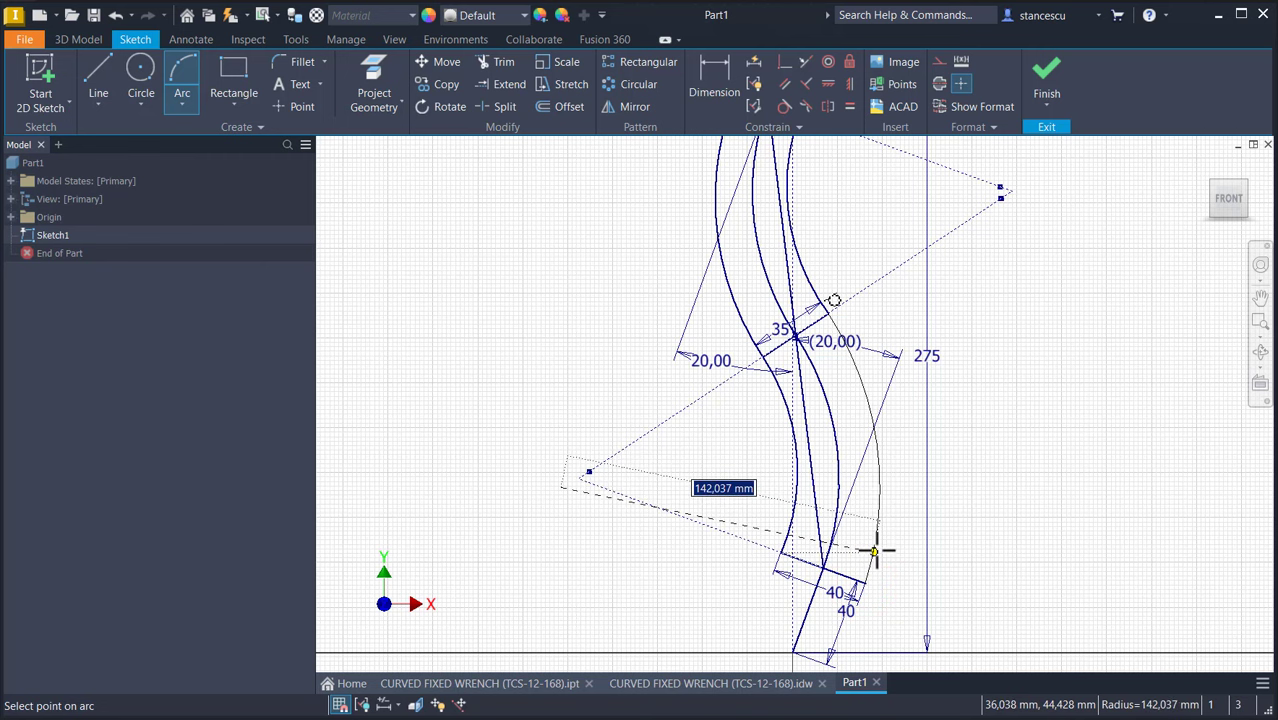
pyautogui.click(875, 550)
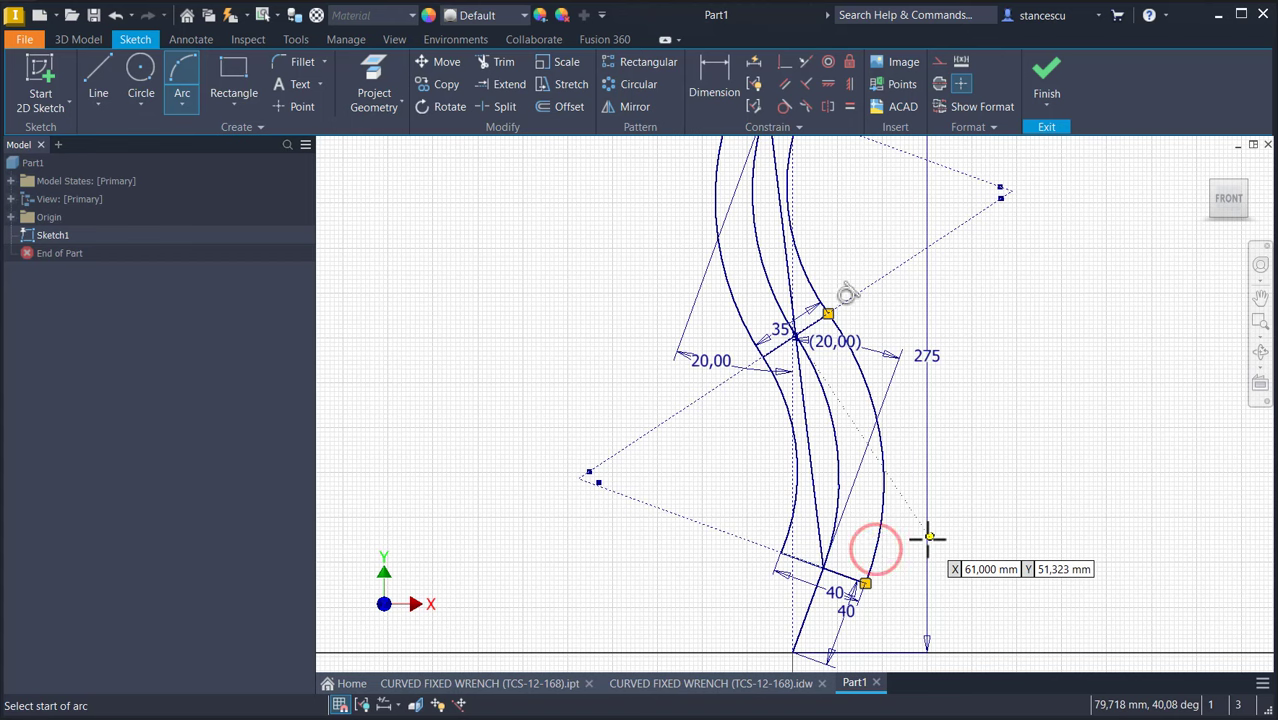
# Step: Try to make the lower right arc's centre coincident with the dashed radius line to the 40 mm cross line, and undo the arc
pyautogui.click(785, 62)
pyautogui.scroll(5, 595, 520)
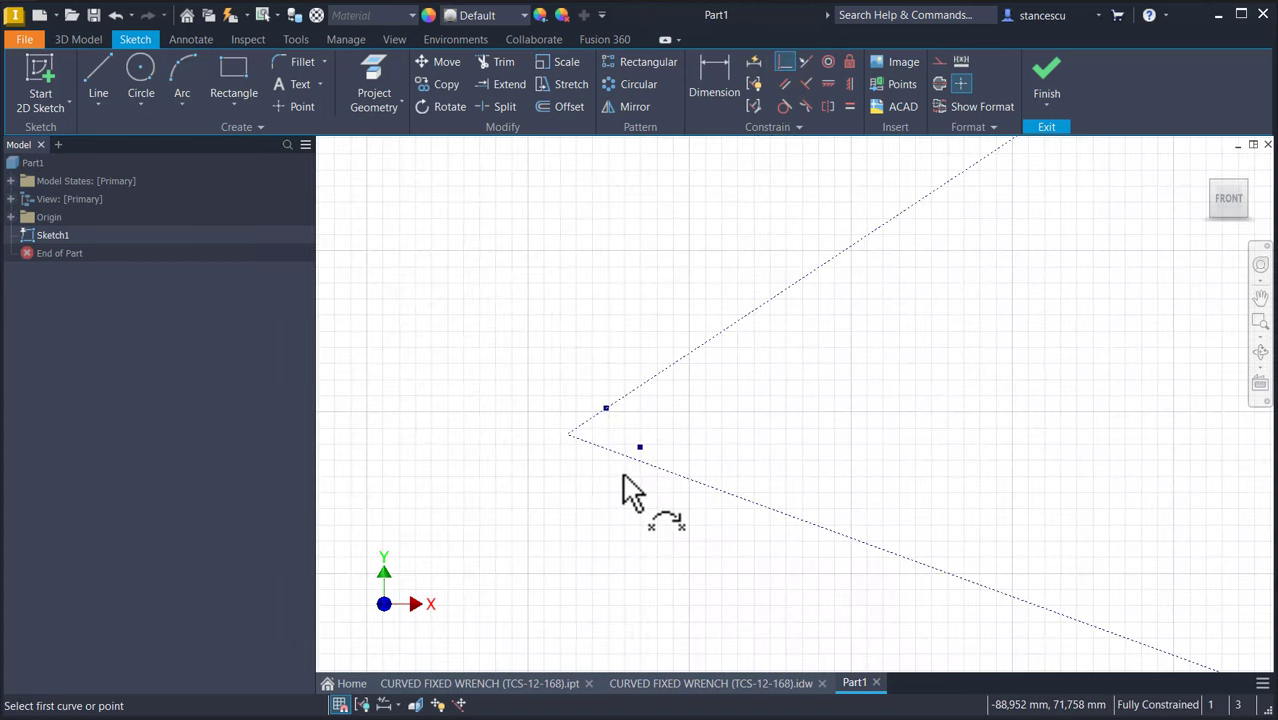
pyautogui.click(639, 446)
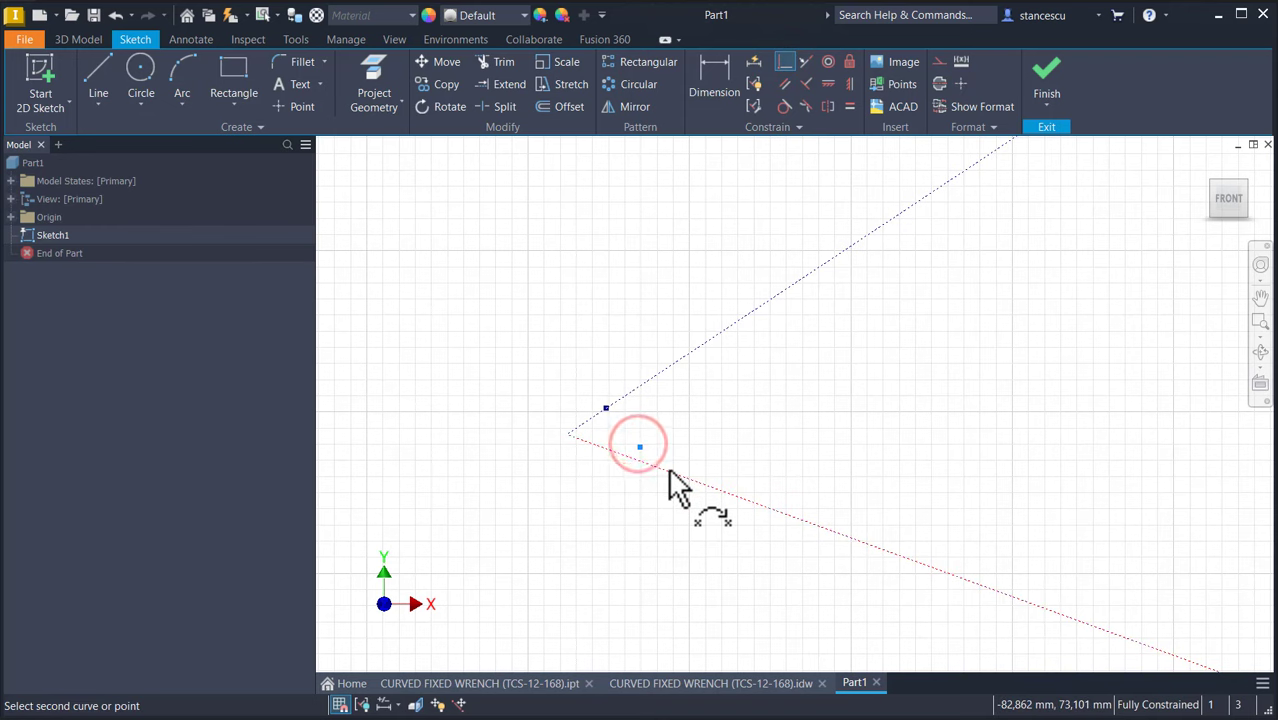
pyautogui.click(666, 468)
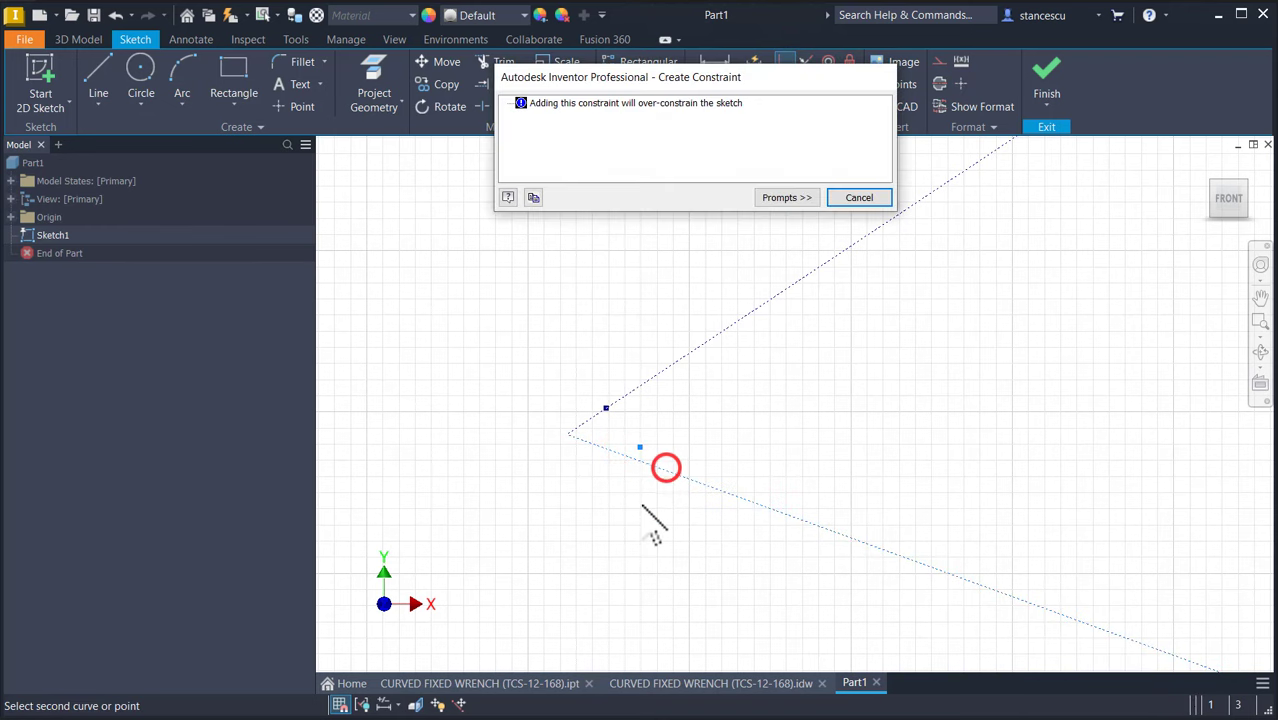
pyautogui.click(864, 197)
pyautogui.scroll(-3, 887, 360)
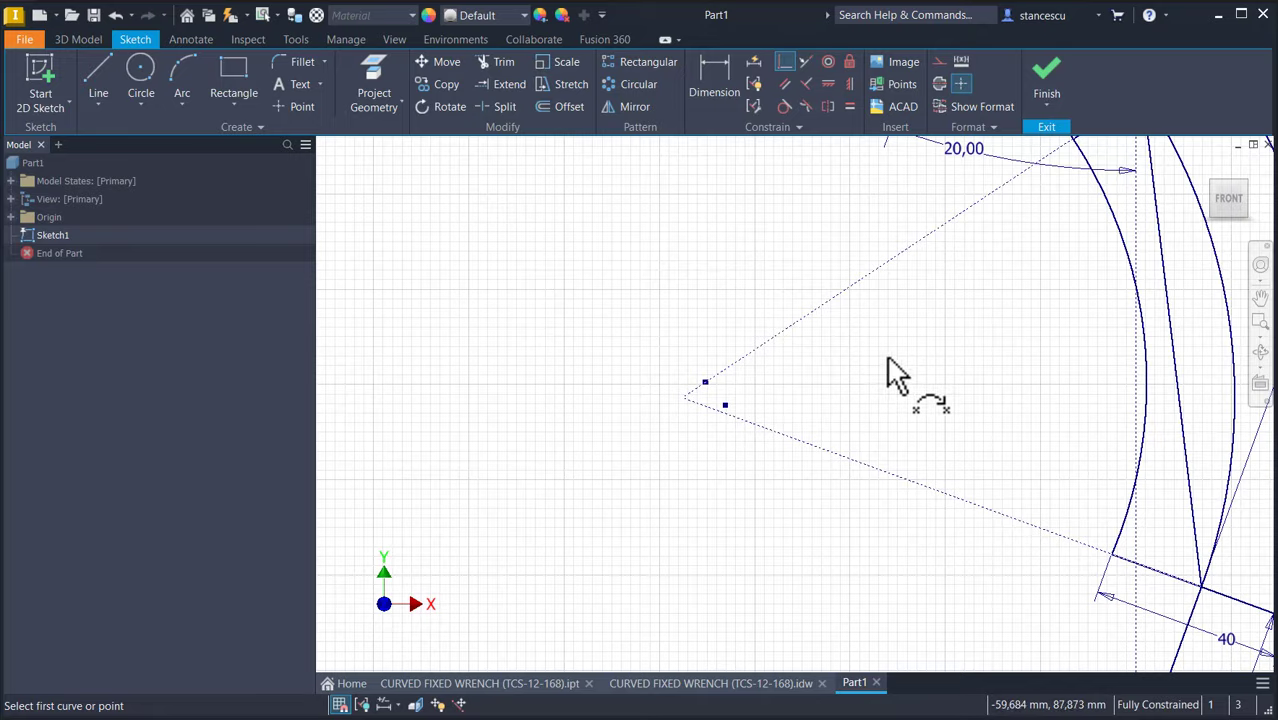
pyautogui.scroll(-3, 888, 360)
pyautogui.moveTo(779, 385); pyautogui.dragTo(737, 403, button='middle')
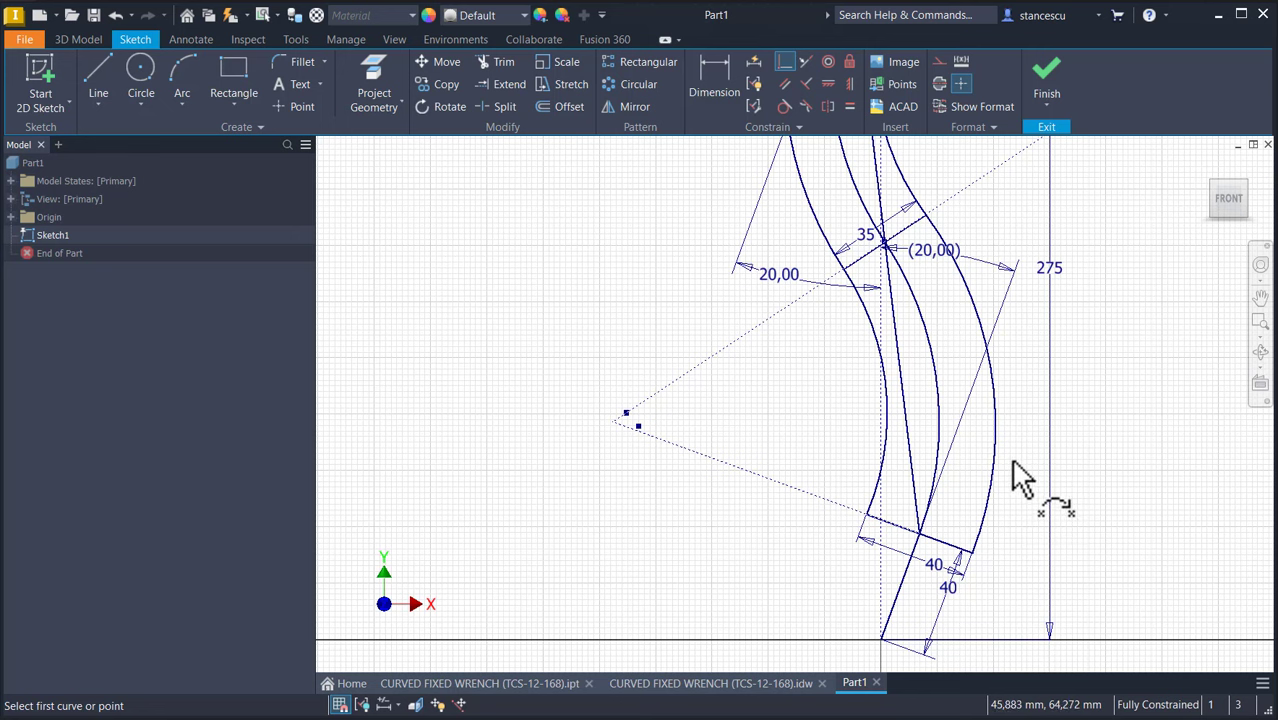
pyautogui.hotkey('ctrl', 'z')
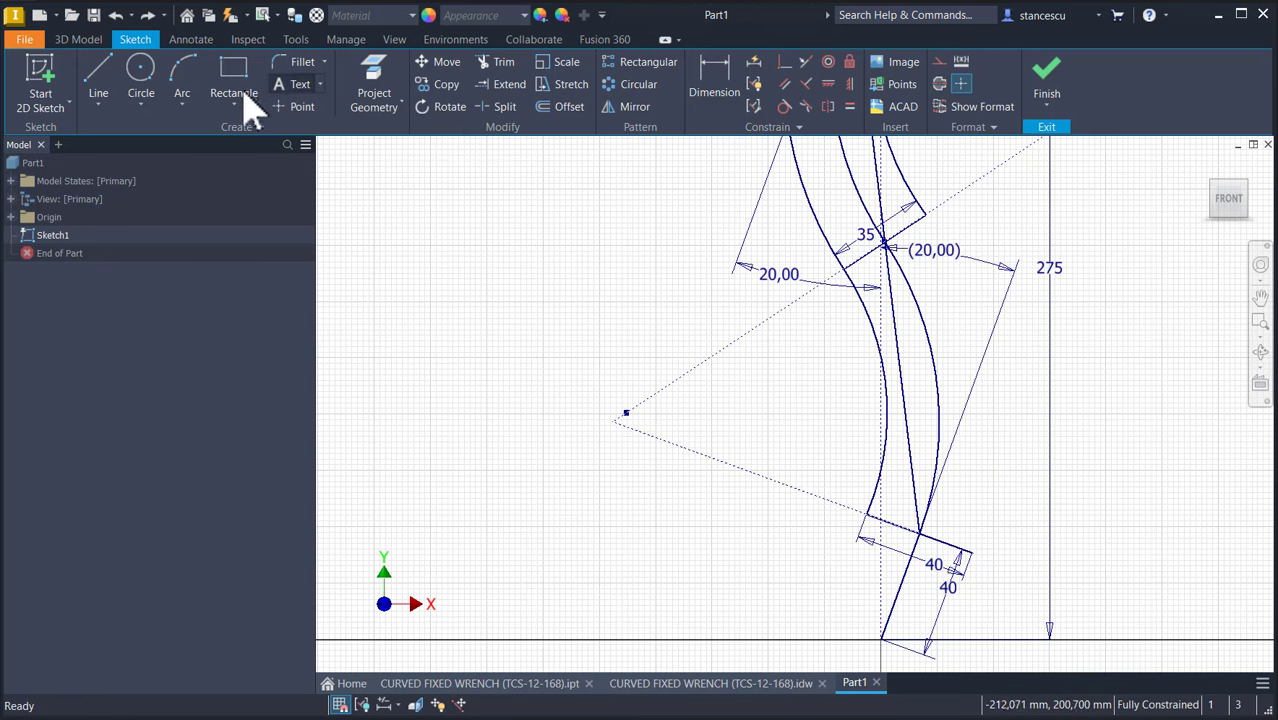
# Step: Redraw the lower right three-point arc, starting at the right end of the 40 mm cross line and ending at the 35 mm line's right end
pyautogui.click(184, 85)
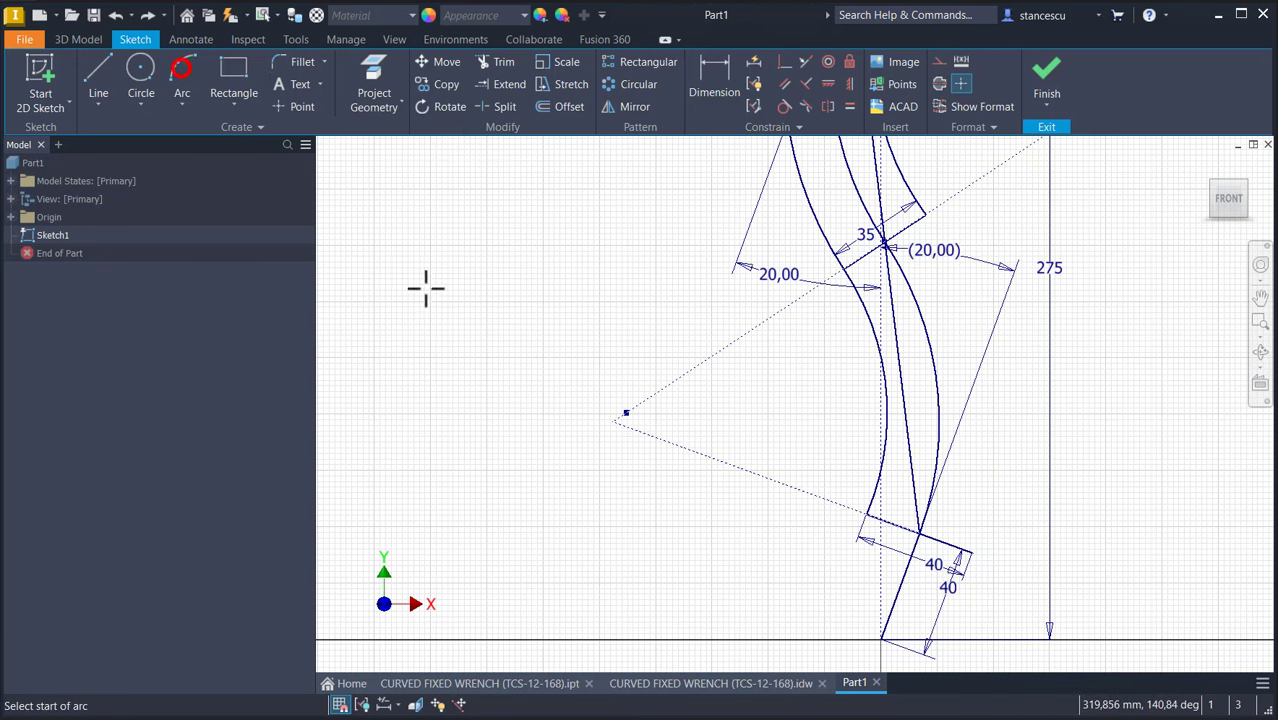
pyautogui.click(973, 551)
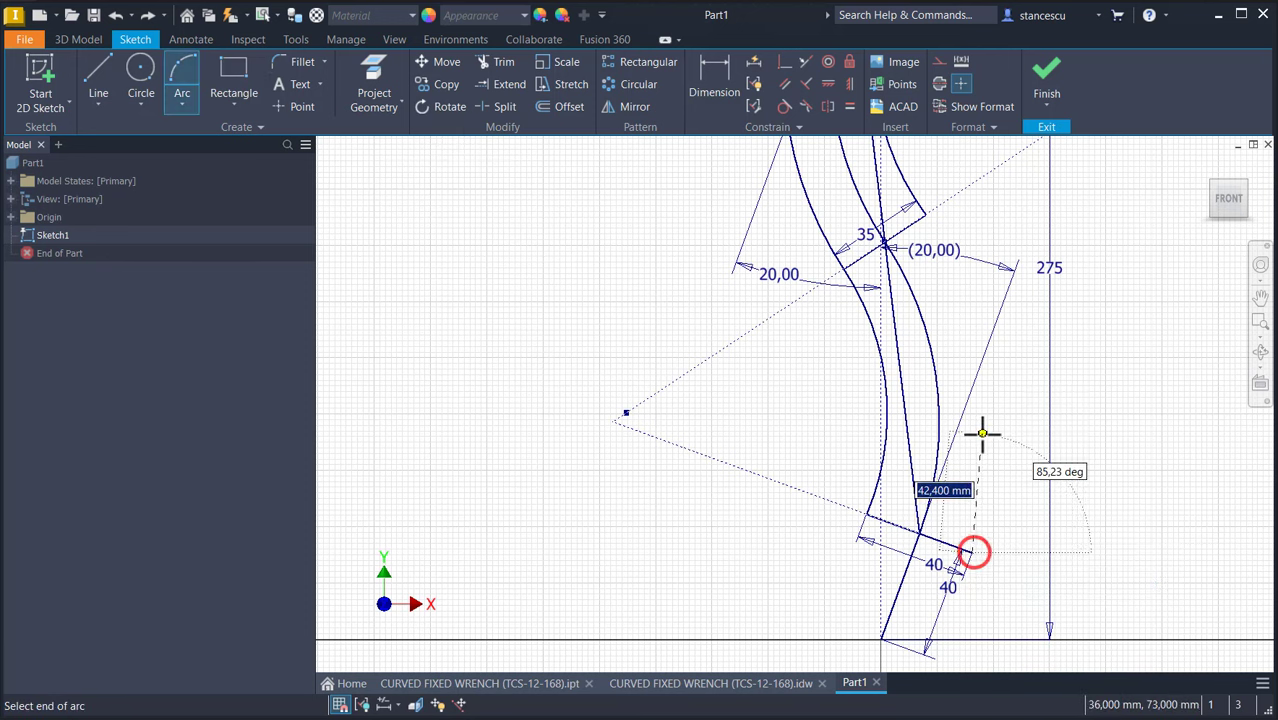
pyautogui.click(929, 212)
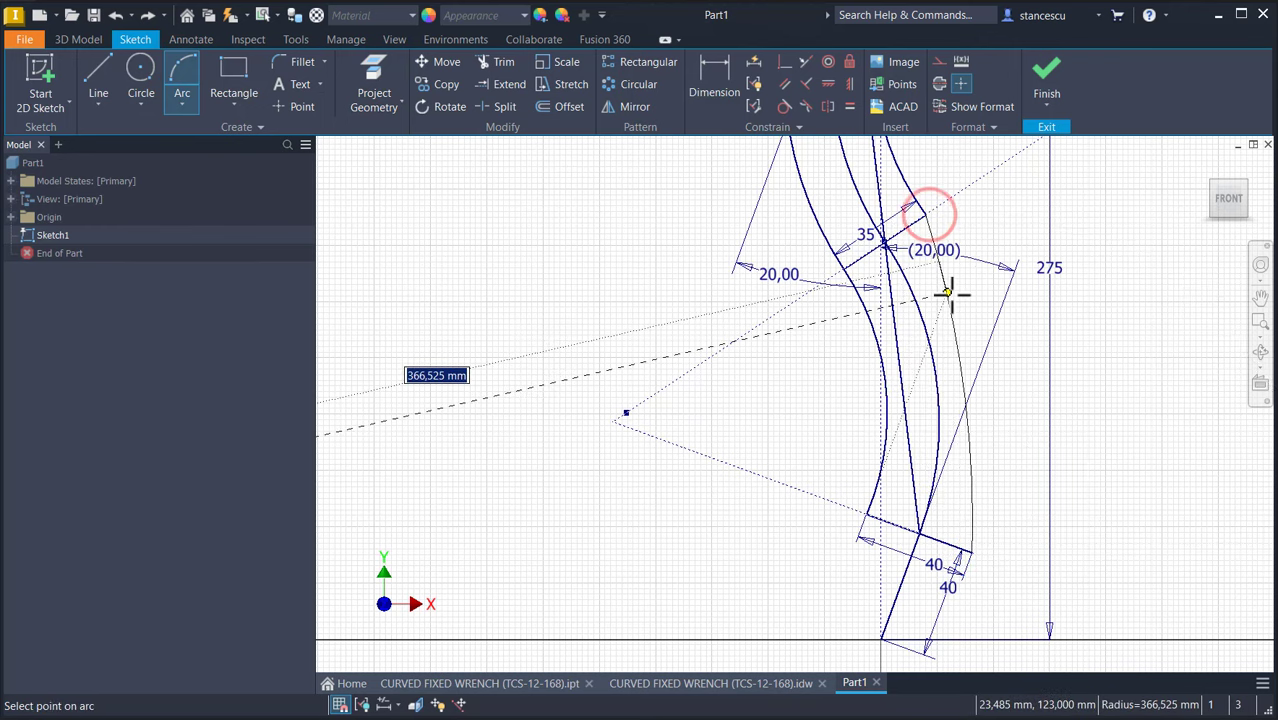
pyautogui.click(957, 293)
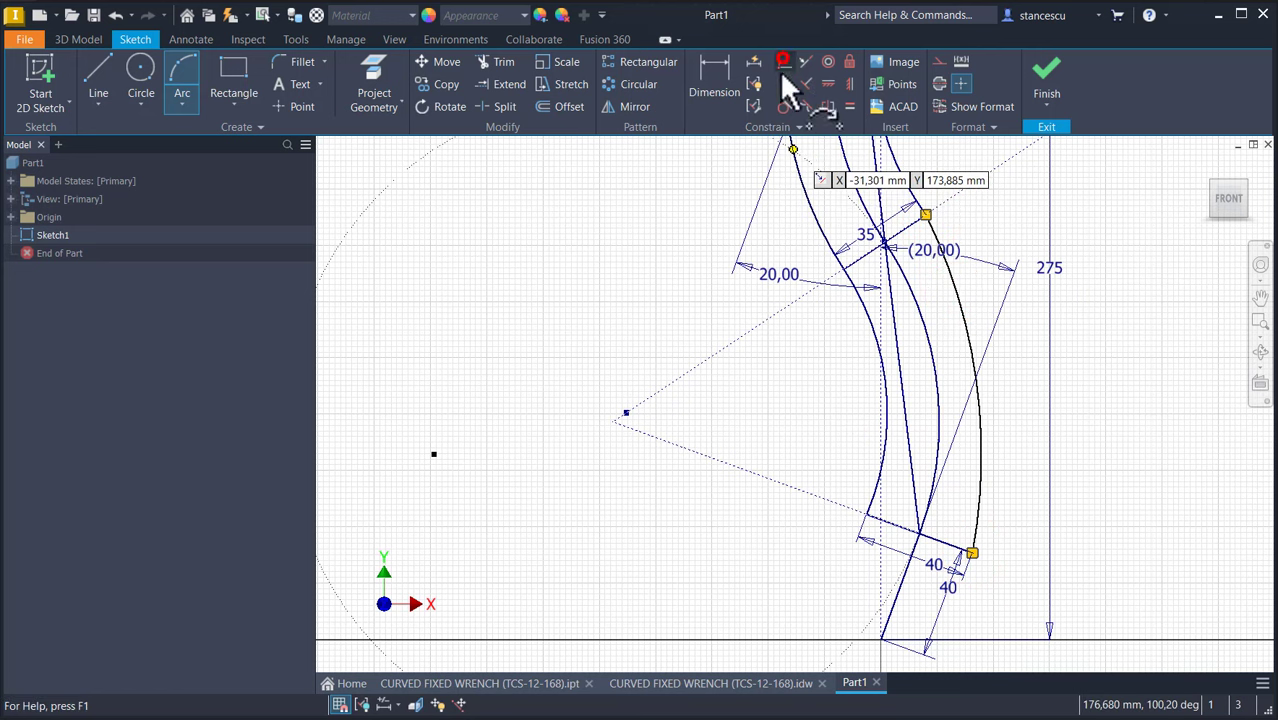
# Step: Make the redrawn lower right arc's centre coincident with the dashed radius line running to the lower 40 mm cross line
pyautogui.click(784, 62)
pyautogui.click(433, 454)
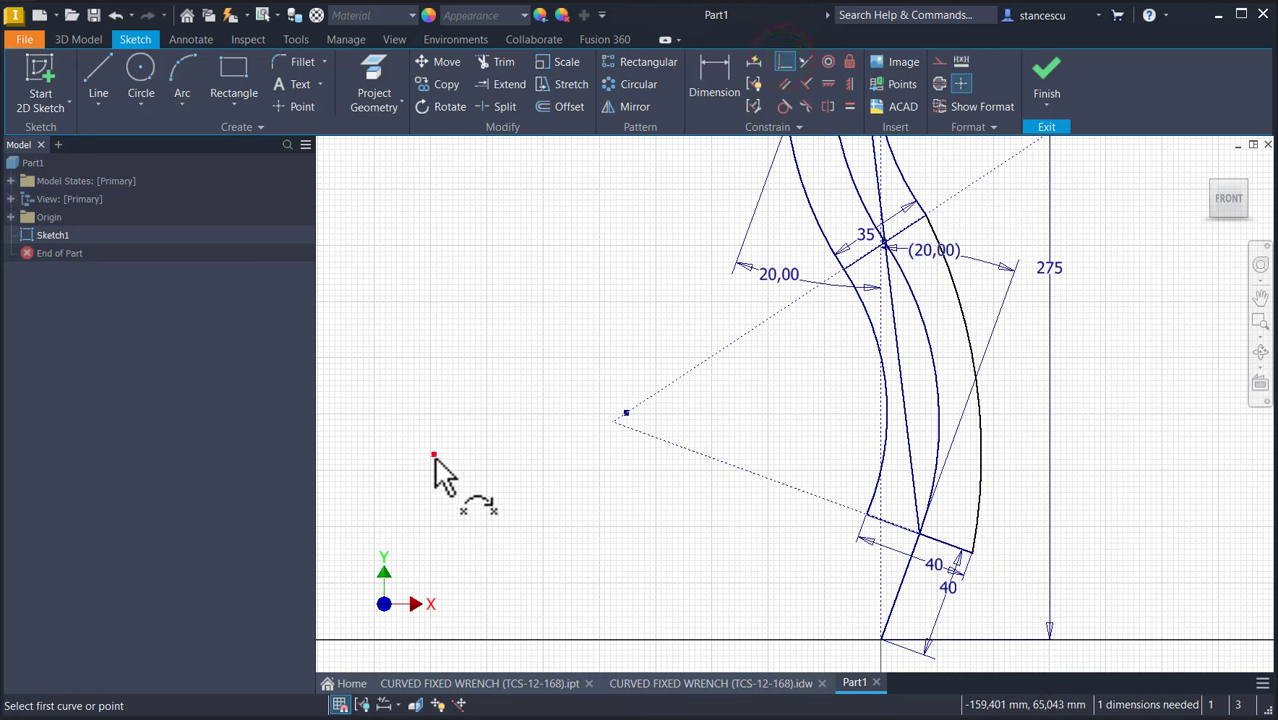
pyautogui.click(755, 473)
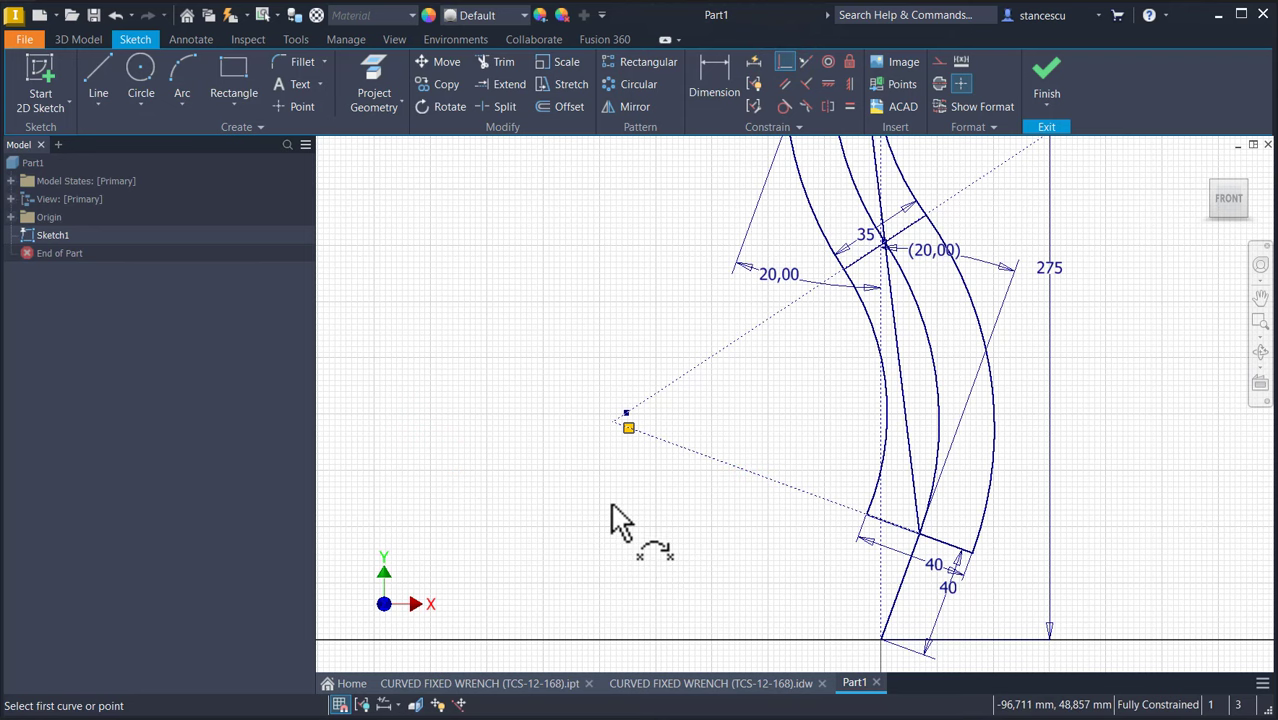
# Step: Check the outer radii of the upper and lower wrench heads in the drawing CURVED FIXED WRENCH (TCS-12-168).idw, and return to Part1
pyautogui.scroll(-3, 612, 520)
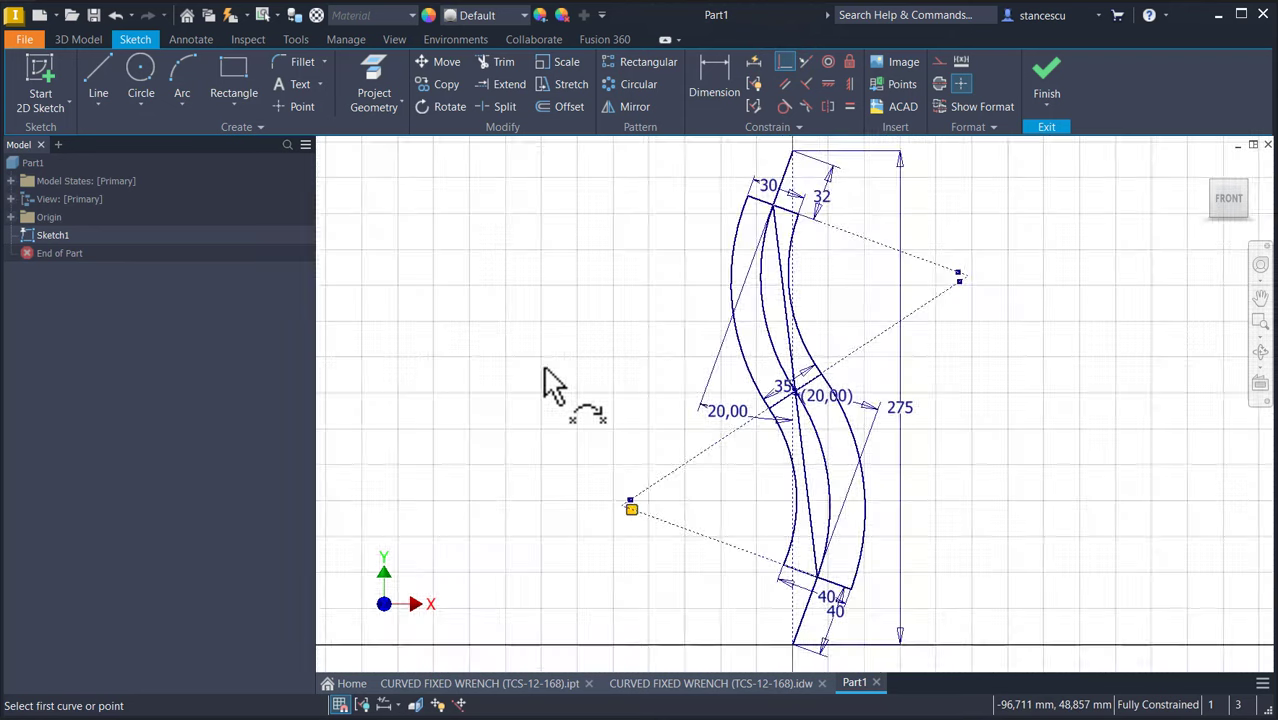
pyautogui.click(648, 683)
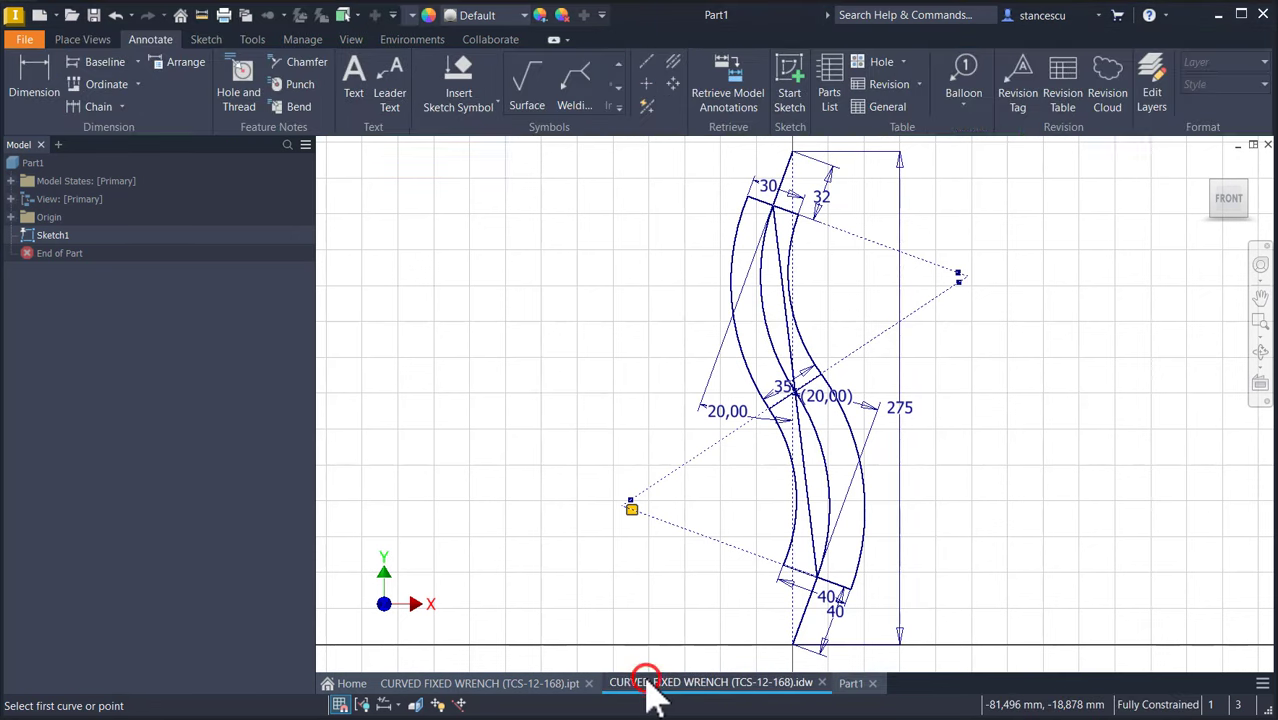
pyautogui.click(515, 217)
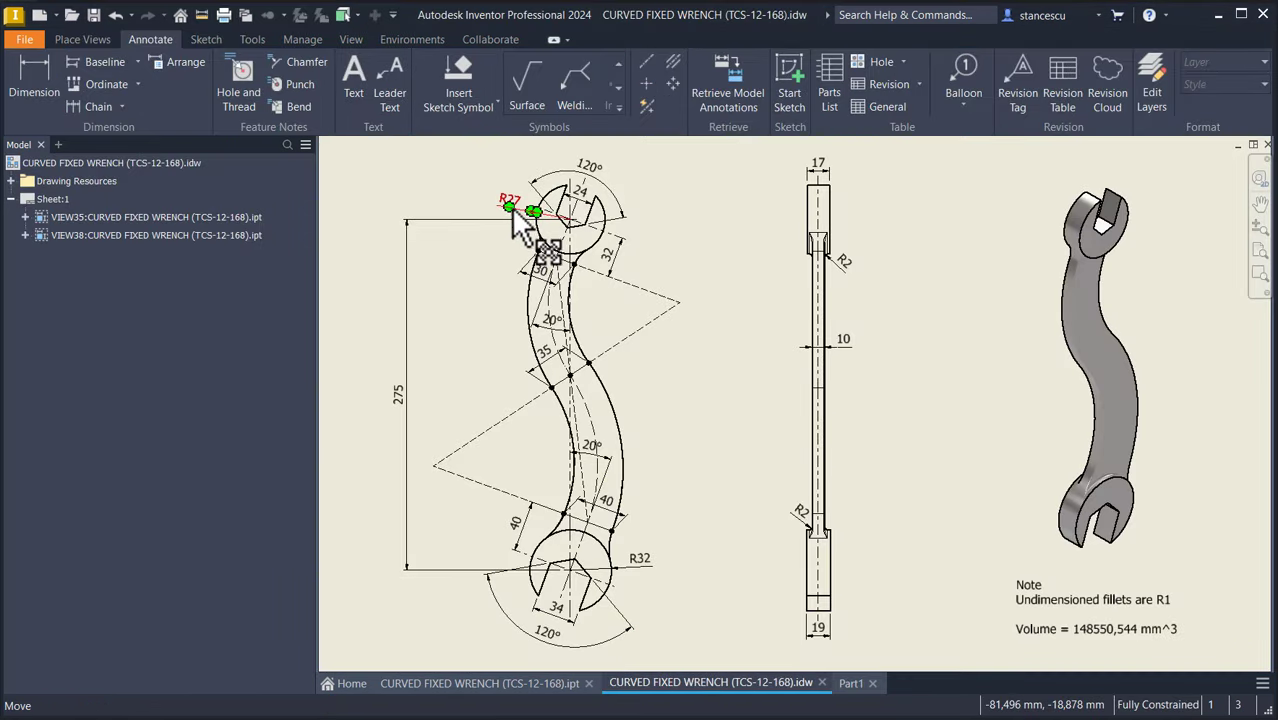
pyautogui.moveTo(510, 198); pyautogui.dragTo(510, 198)
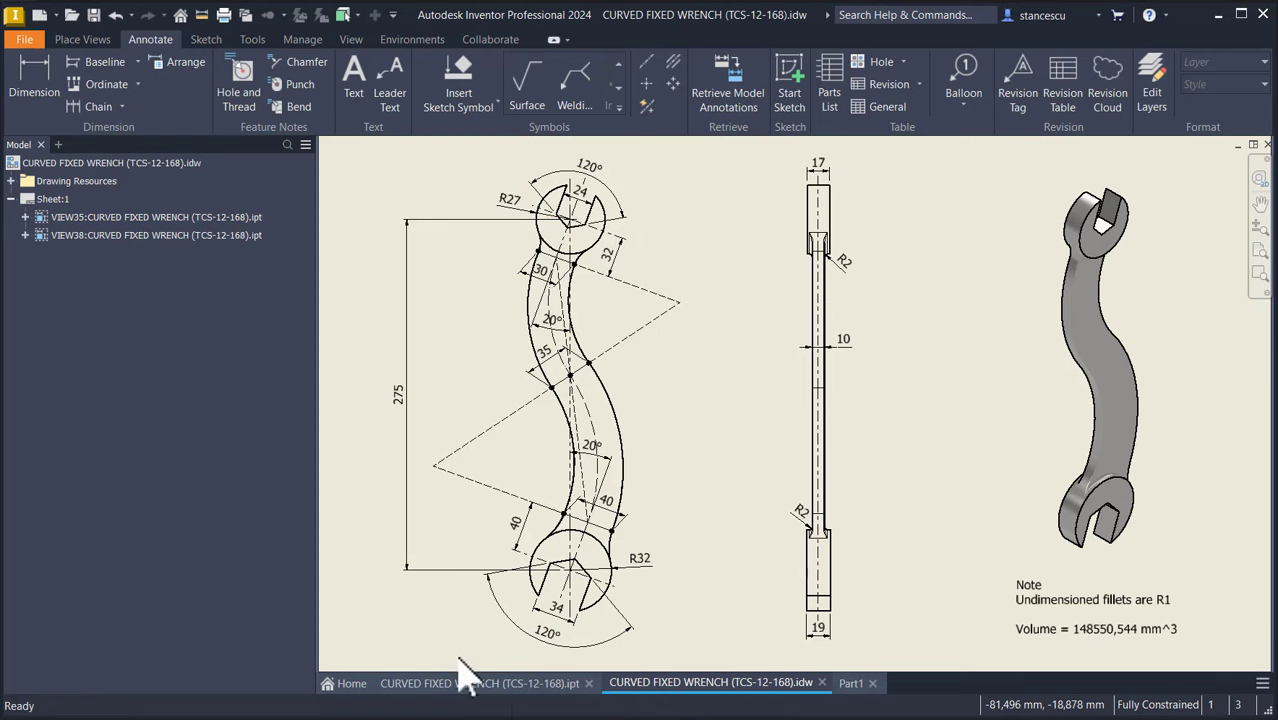
pyautogui.click(650, 572)
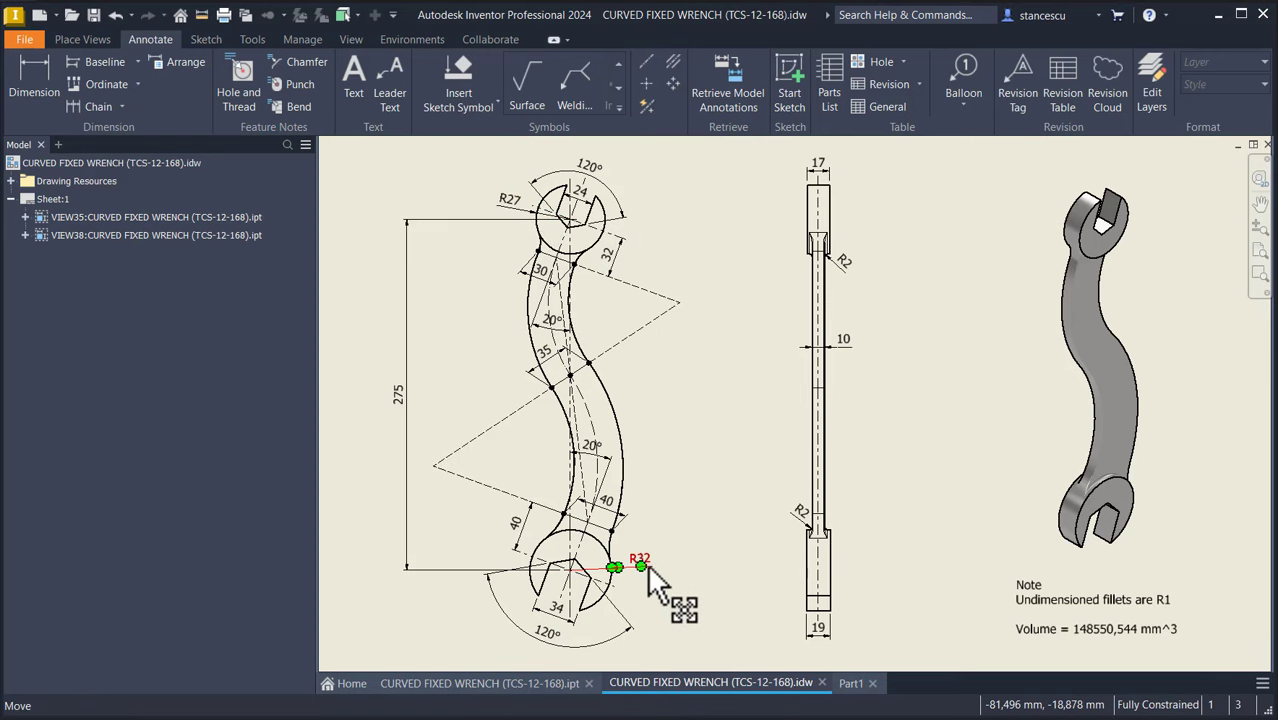
pyautogui.moveTo(650, 585); pyautogui.dragTo(652, 587)
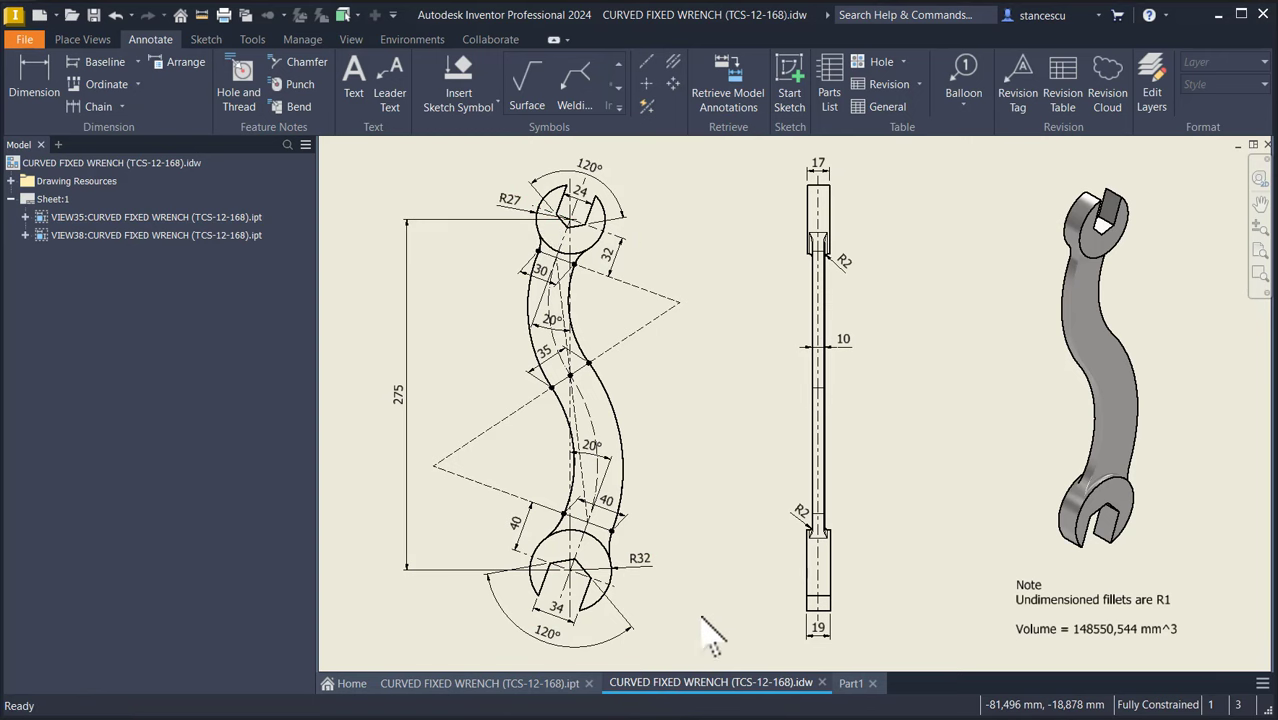
pyautogui.click(850, 684)
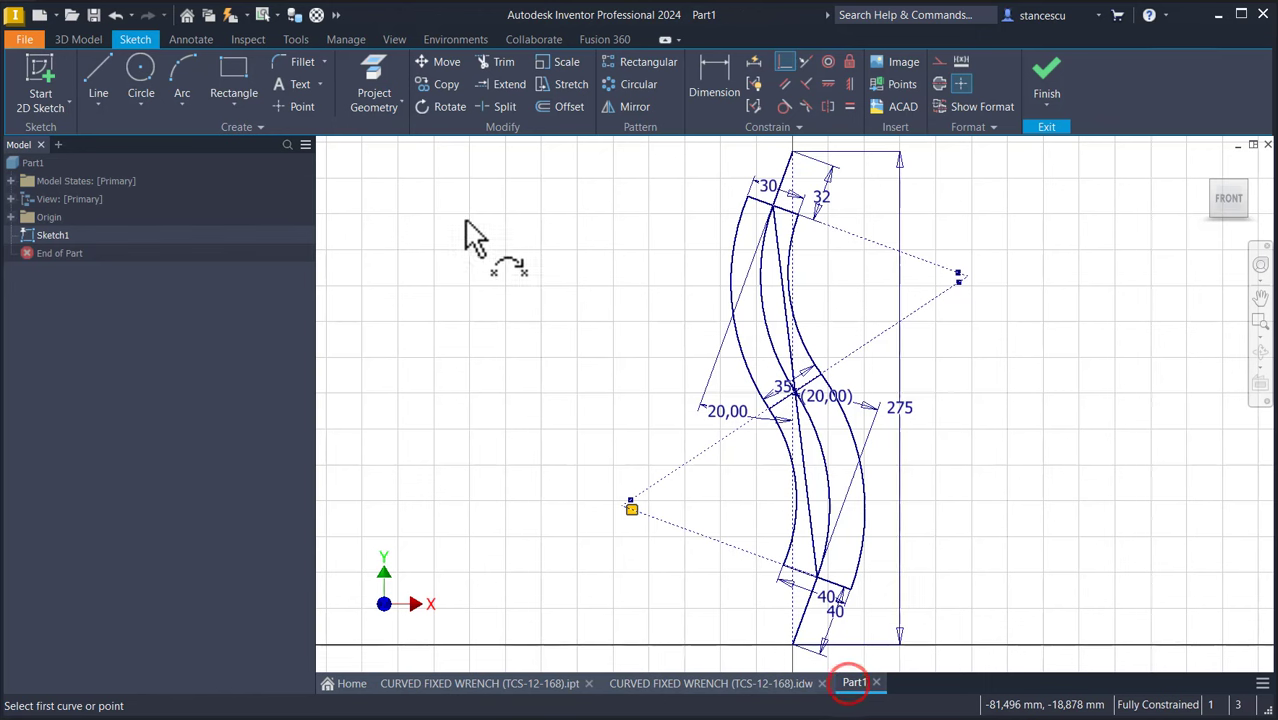
# Step: Draw a circle with a 27 mm radius centred on the upper end of the 32 mm line for the upper wrench head
pyautogui.click(150, 80)
pyautogui.moveTo(783, 177); pyautogui.dragTo(758, 288, button='middle')
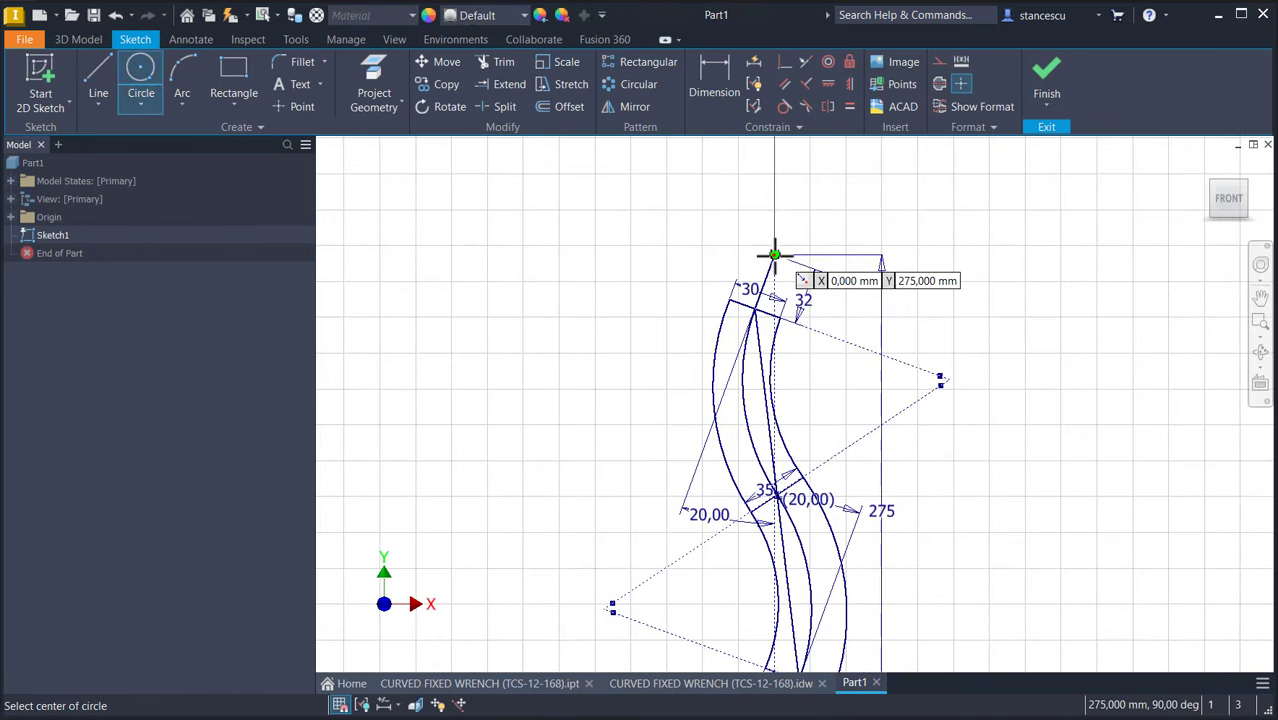
pyautogui.click(775, 255)
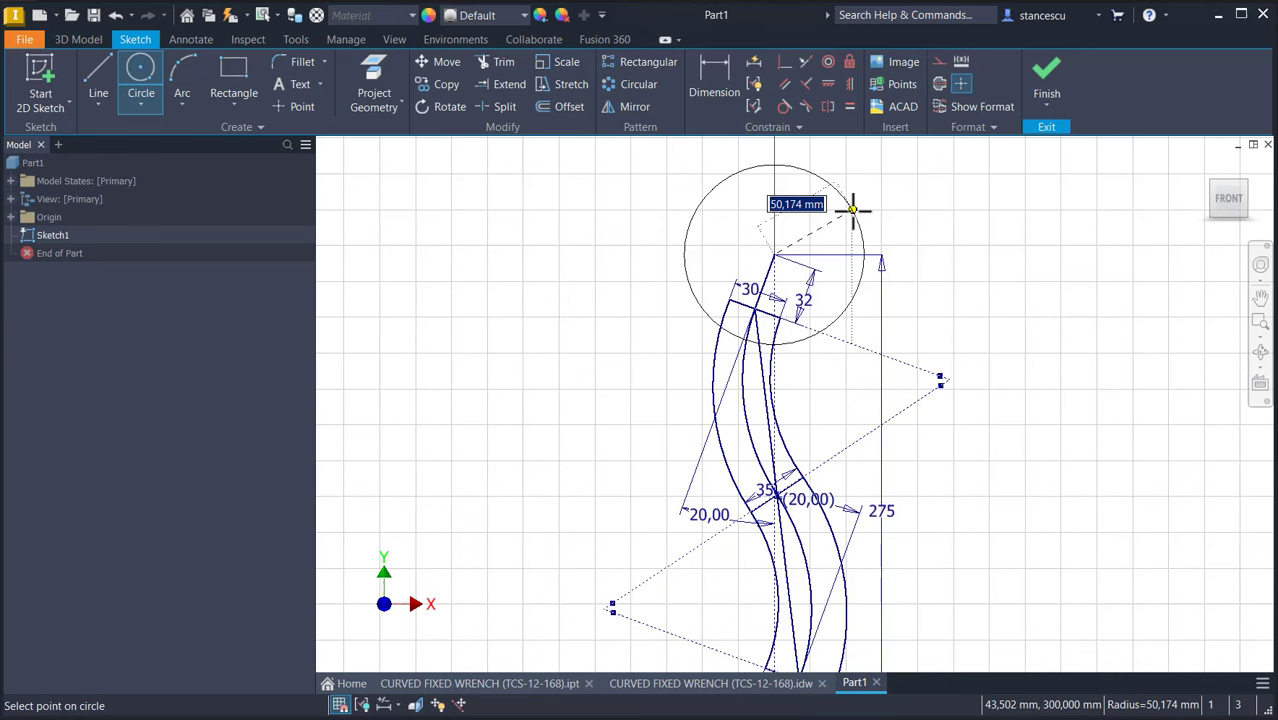
pyautogui.press('Return')
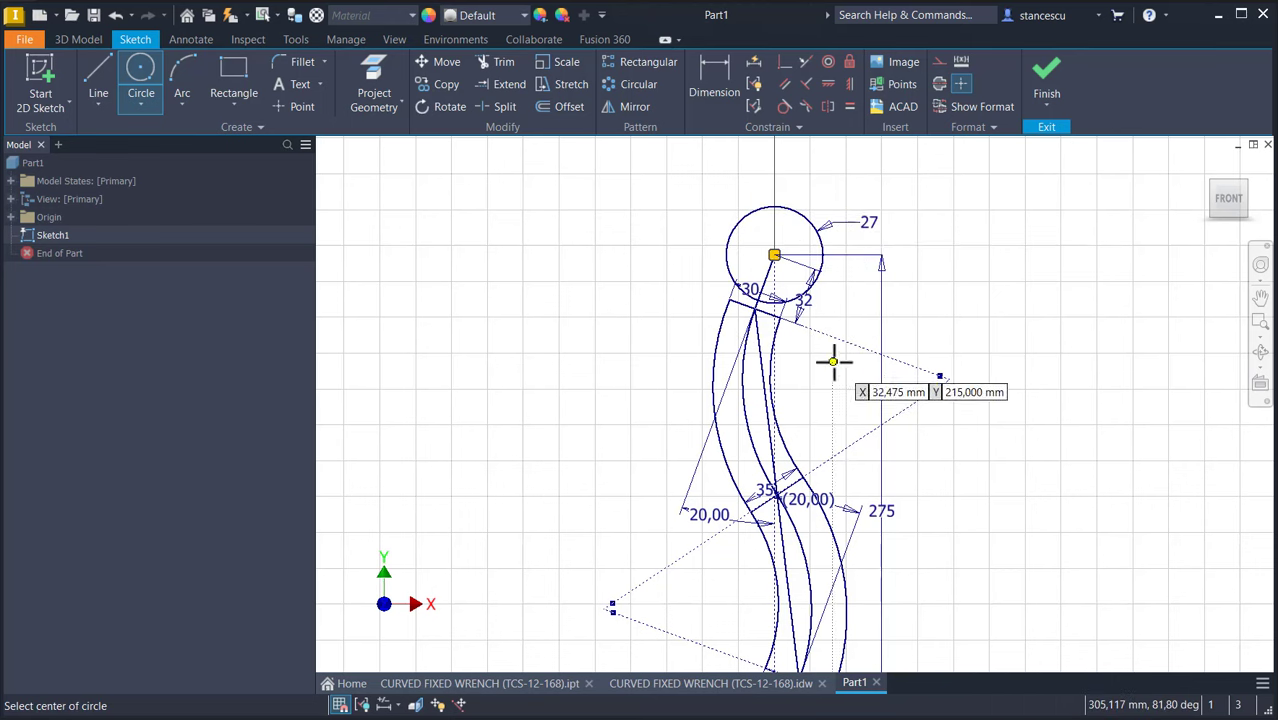
# Step: Draw a circle with a 32 mm radius centred on the origin at the lower end of the 40 mm line
pyautogui.moveTo(855, 408); pyautogui.dragTo(870, 163, button='middle')
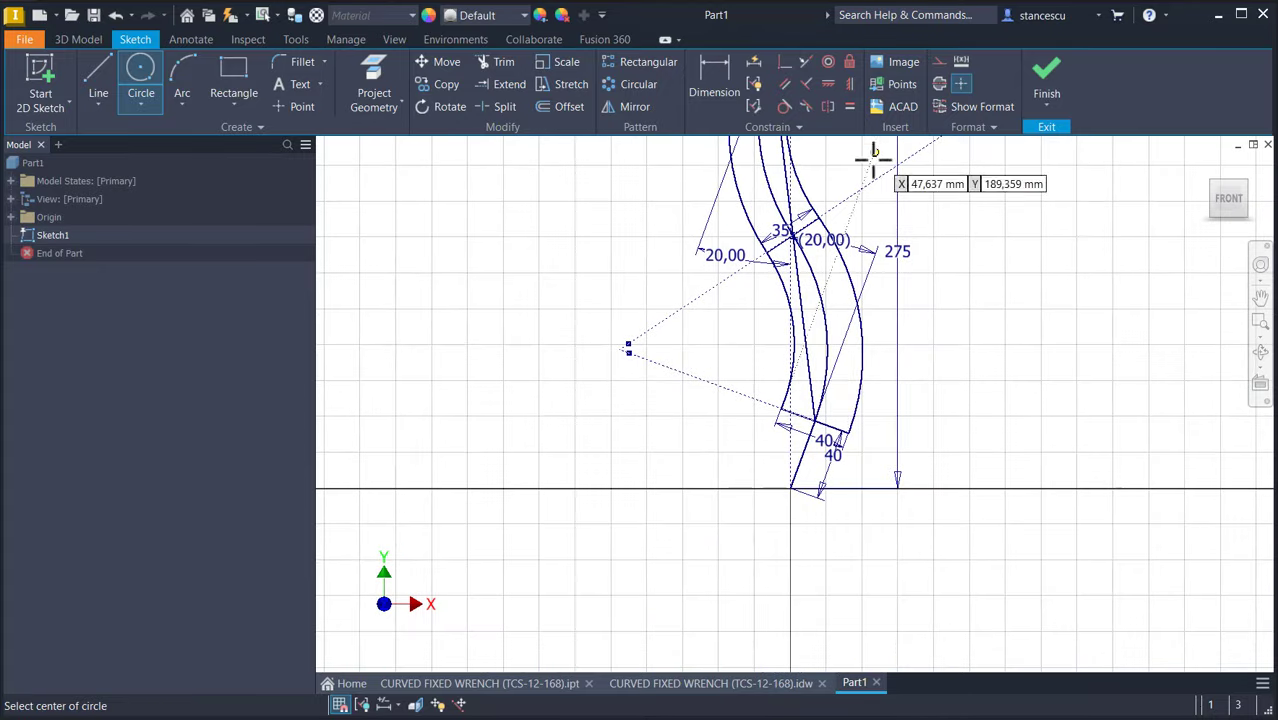
pyautogui.click(791, 489)
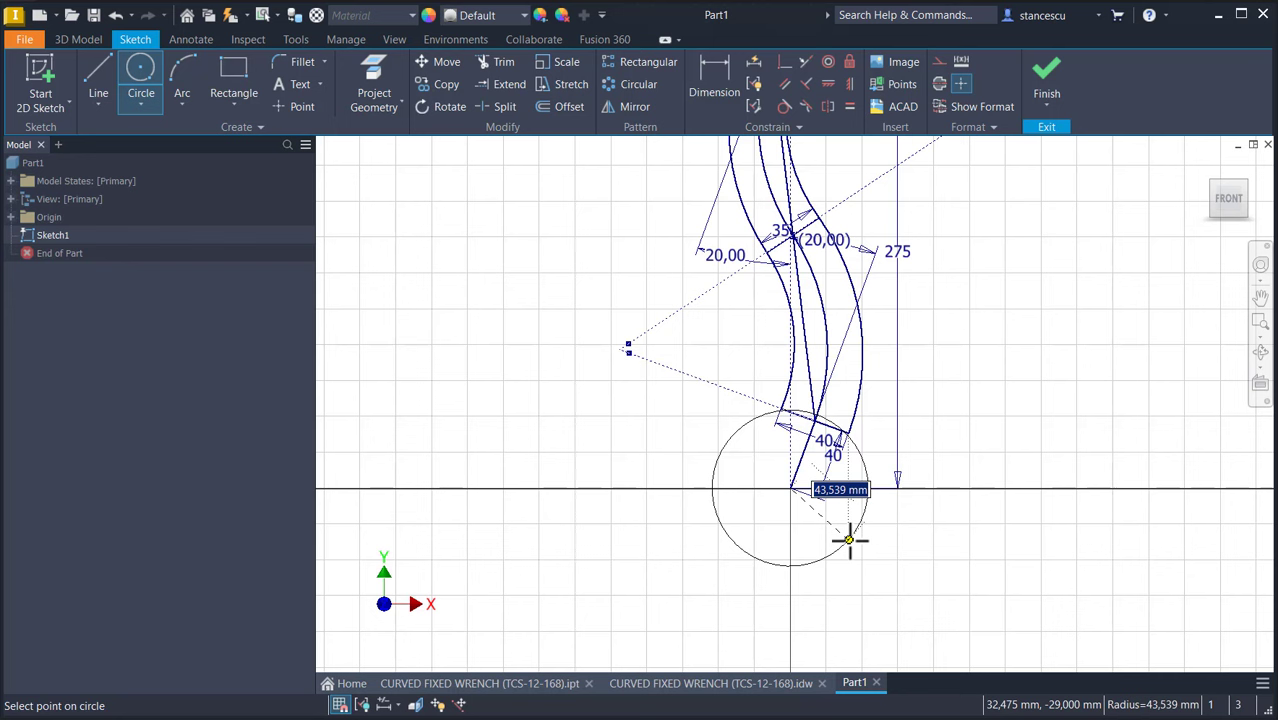
pyautogui.write('32')
pyautogui.press('Return')
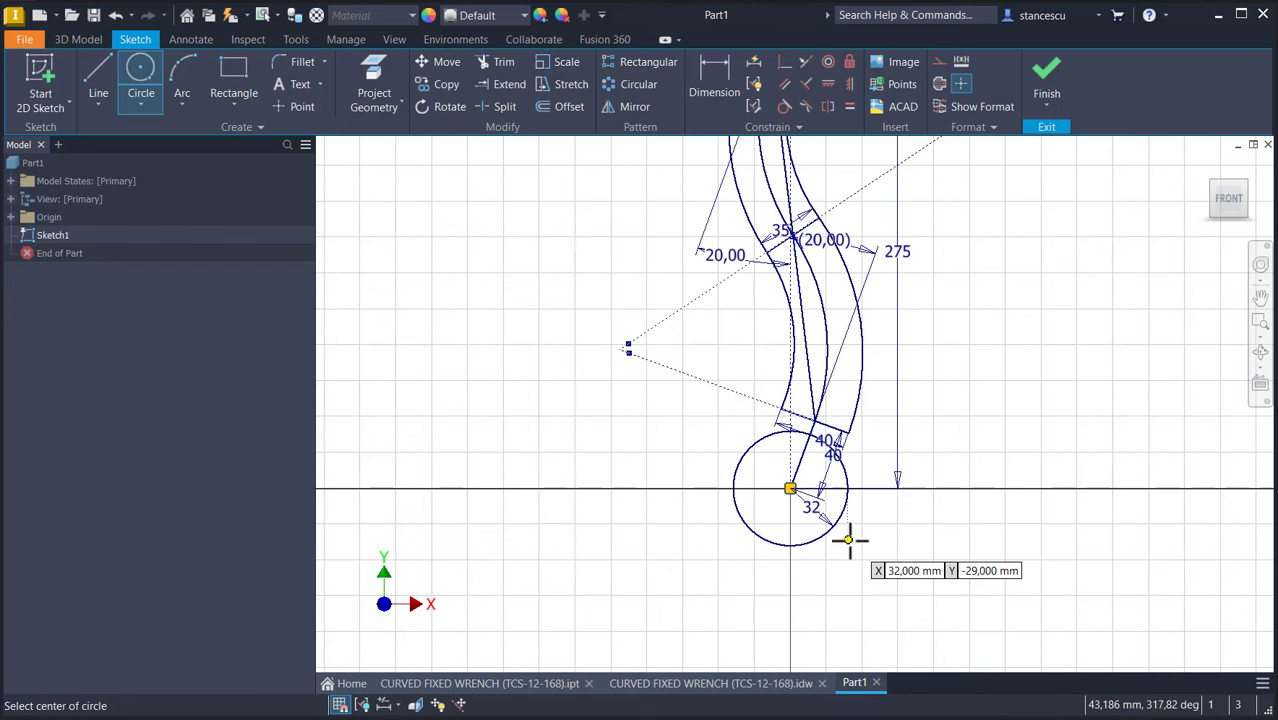
# Step: Draw a three-point arc of about 13 mm radius from the left end of the lower 40 mm cross line to the 32 mm radius circle
pyautogui.scroll(2, 785, 420)
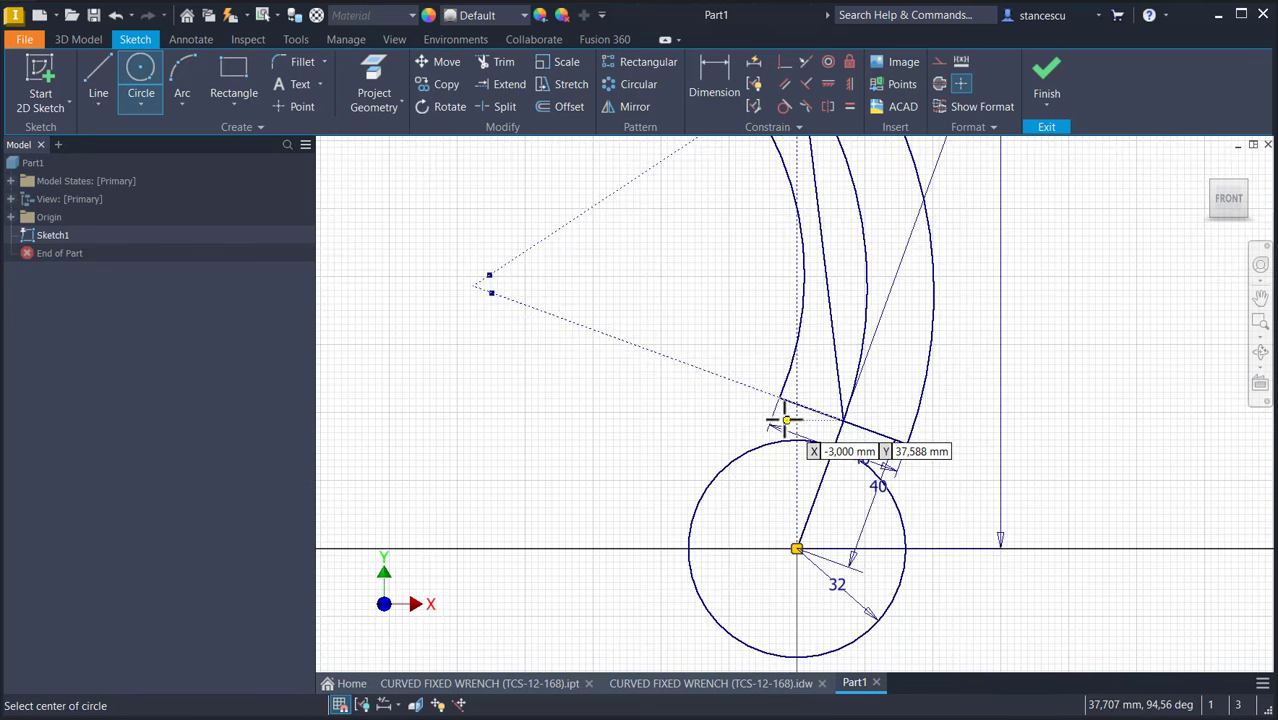
pyautogui.click(182, 66)
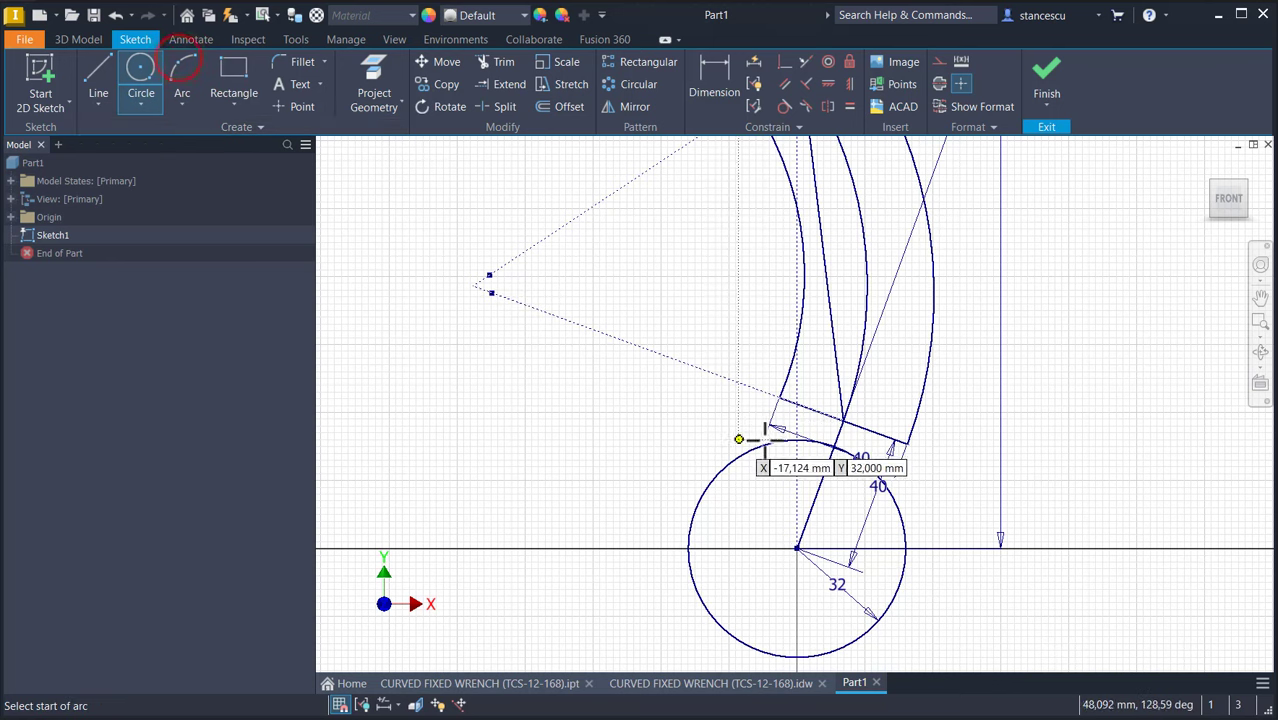
pyautogui.click(780, 397)
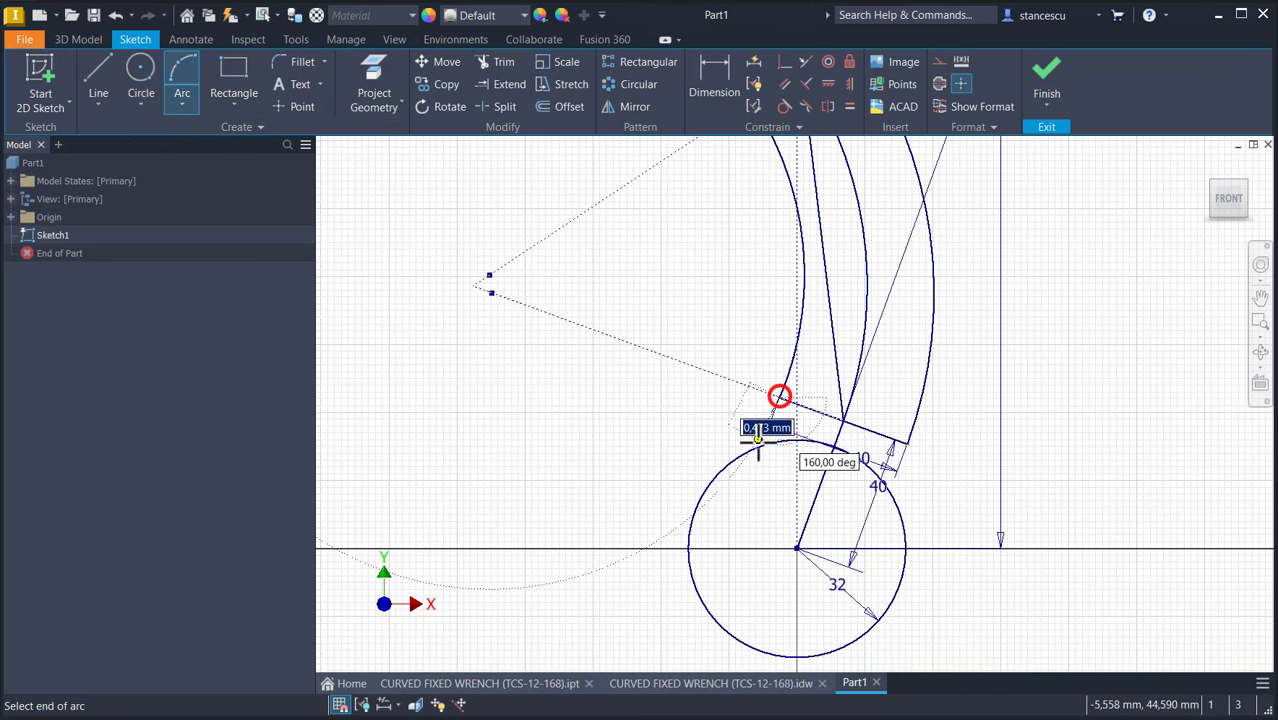
pyautogui.click(749, 452)
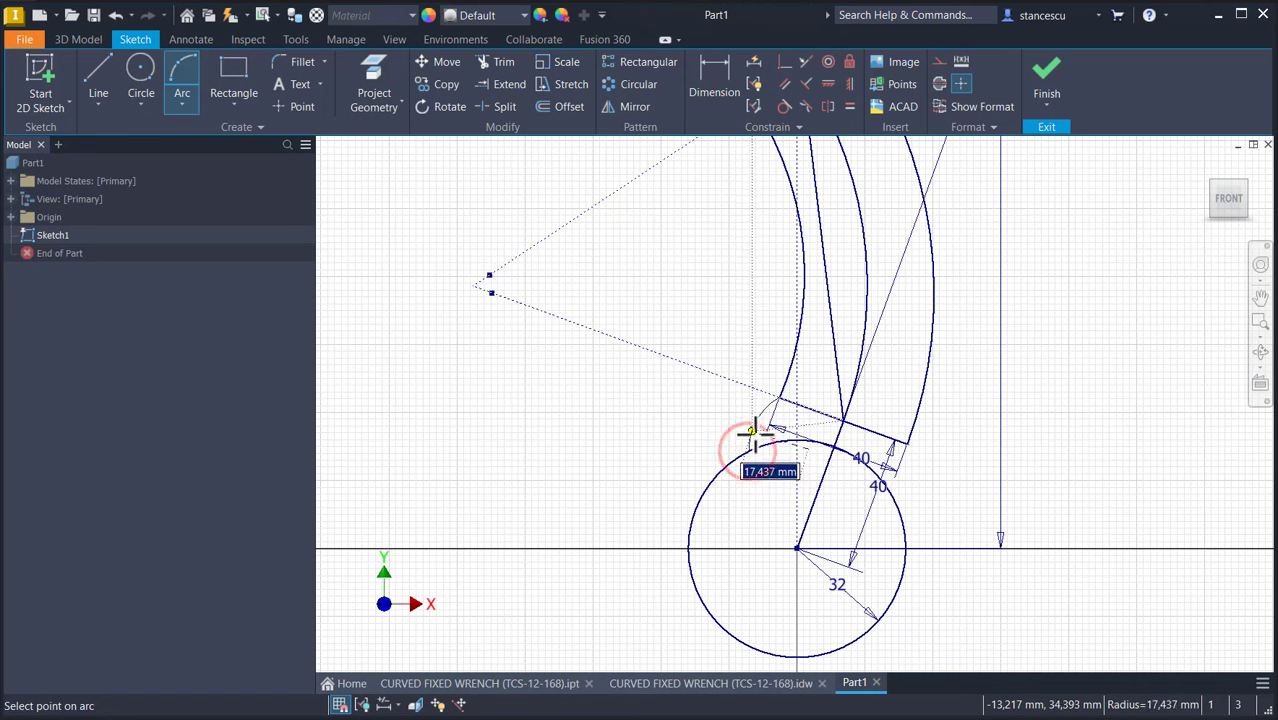
pyautogui.scroll(-2, 800, 418)
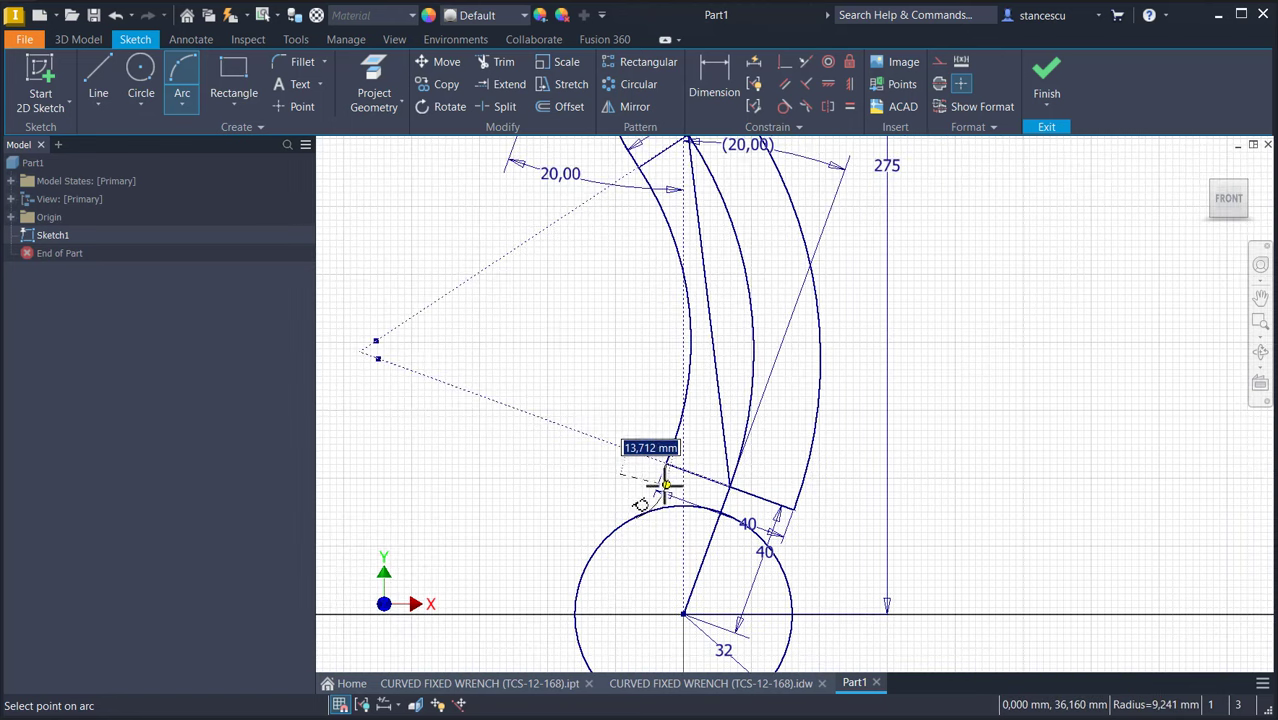
pyautogui.scroll(4, 662, 485)
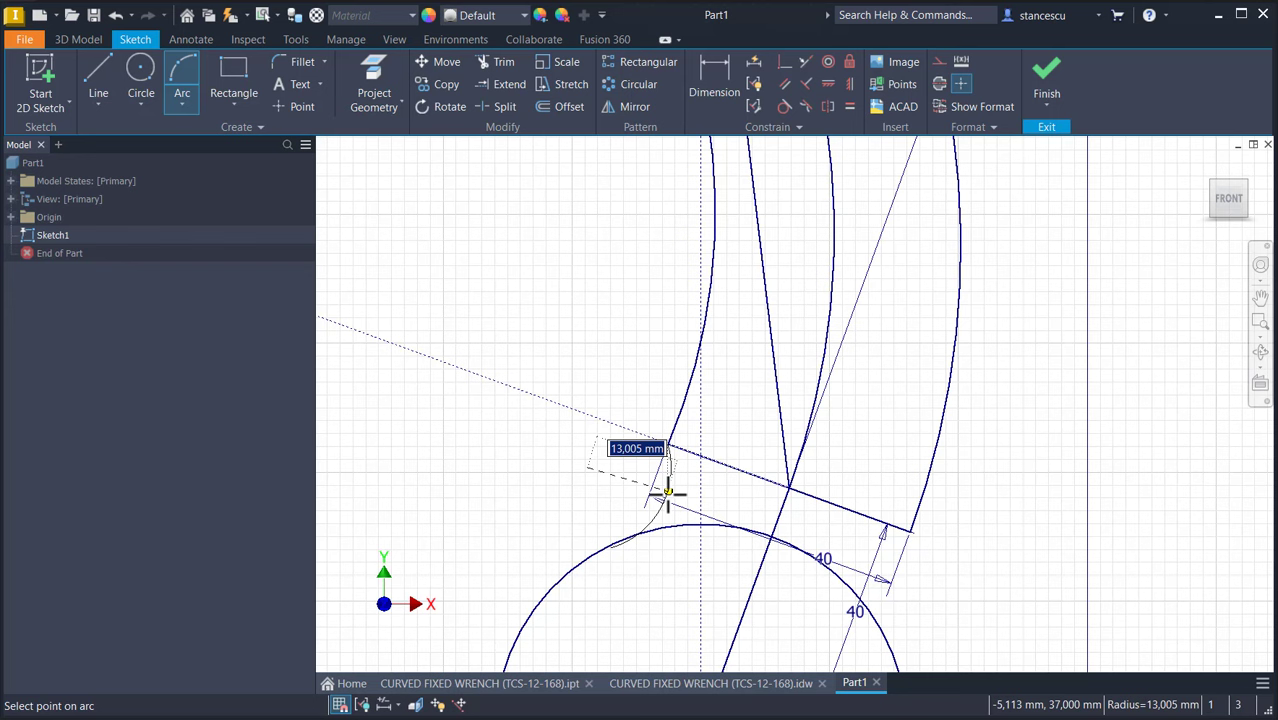
pyautogui.click(667, 492)
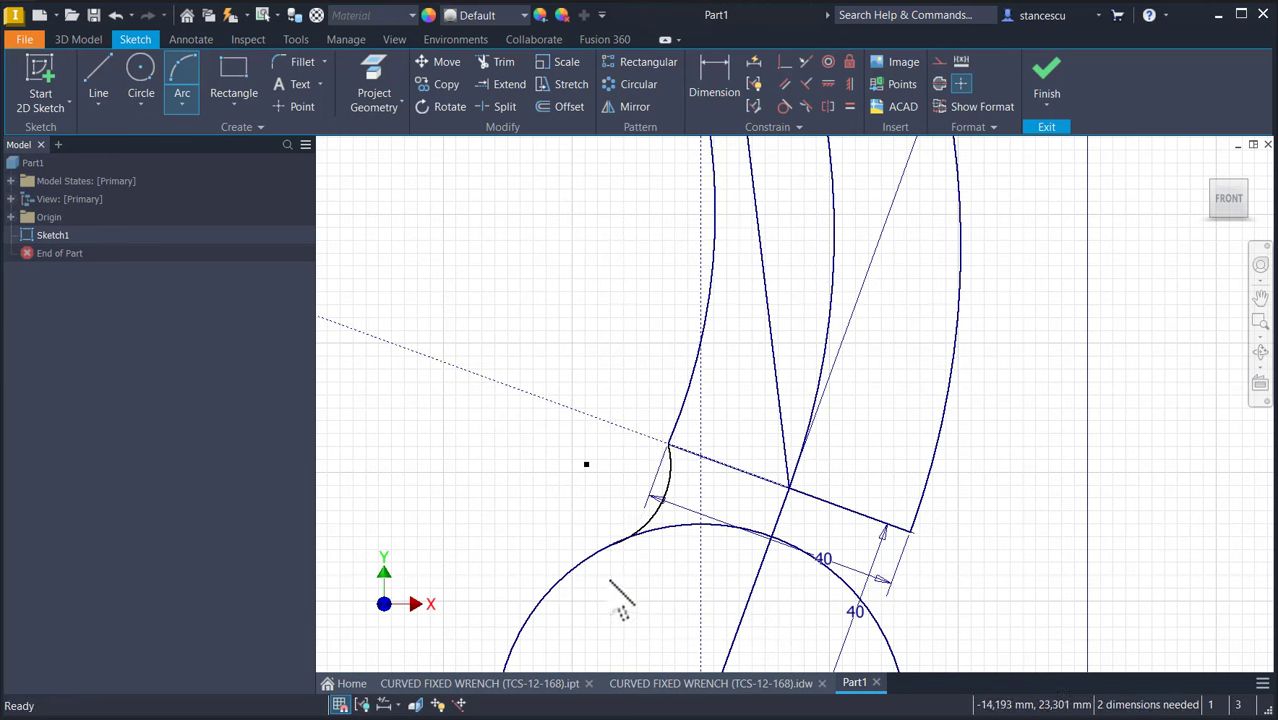
# Step: Make the transition arc at the left end of the lower 40 mm cross line tangent to the handle arc and the 32 mm radius circle
pyautogui.press('Escape')
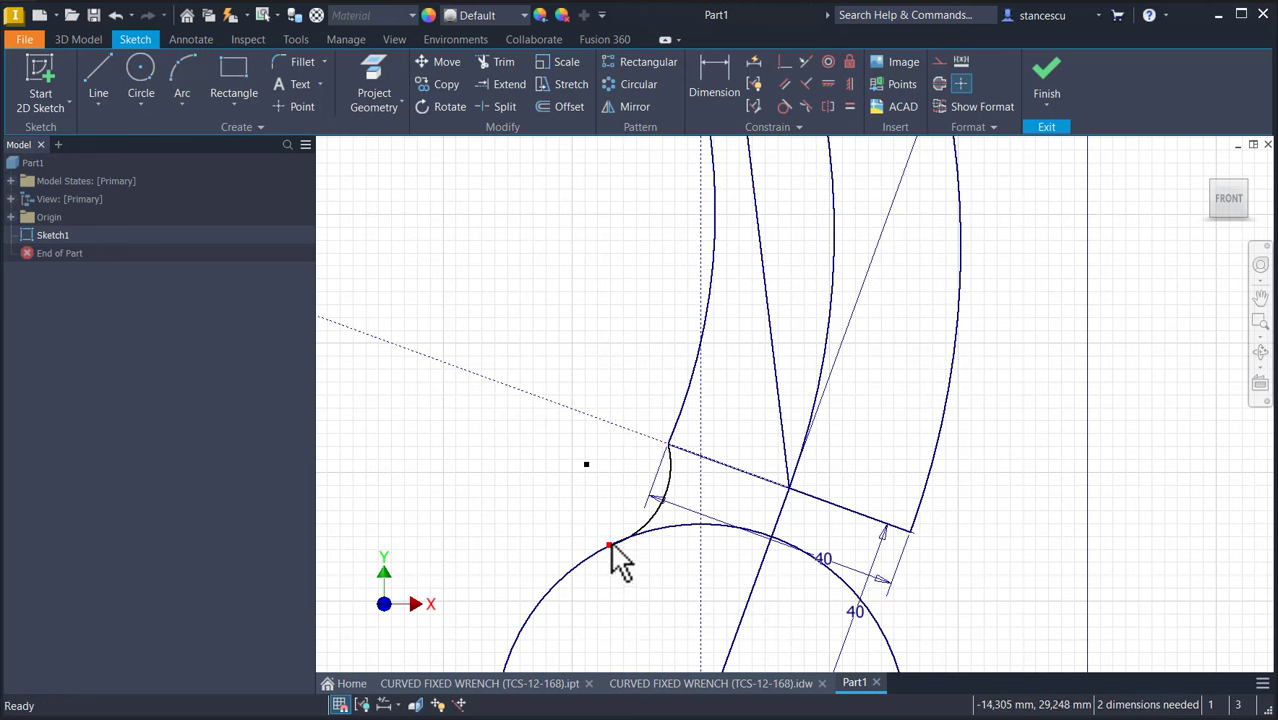
pyautogui.click(785, 107)
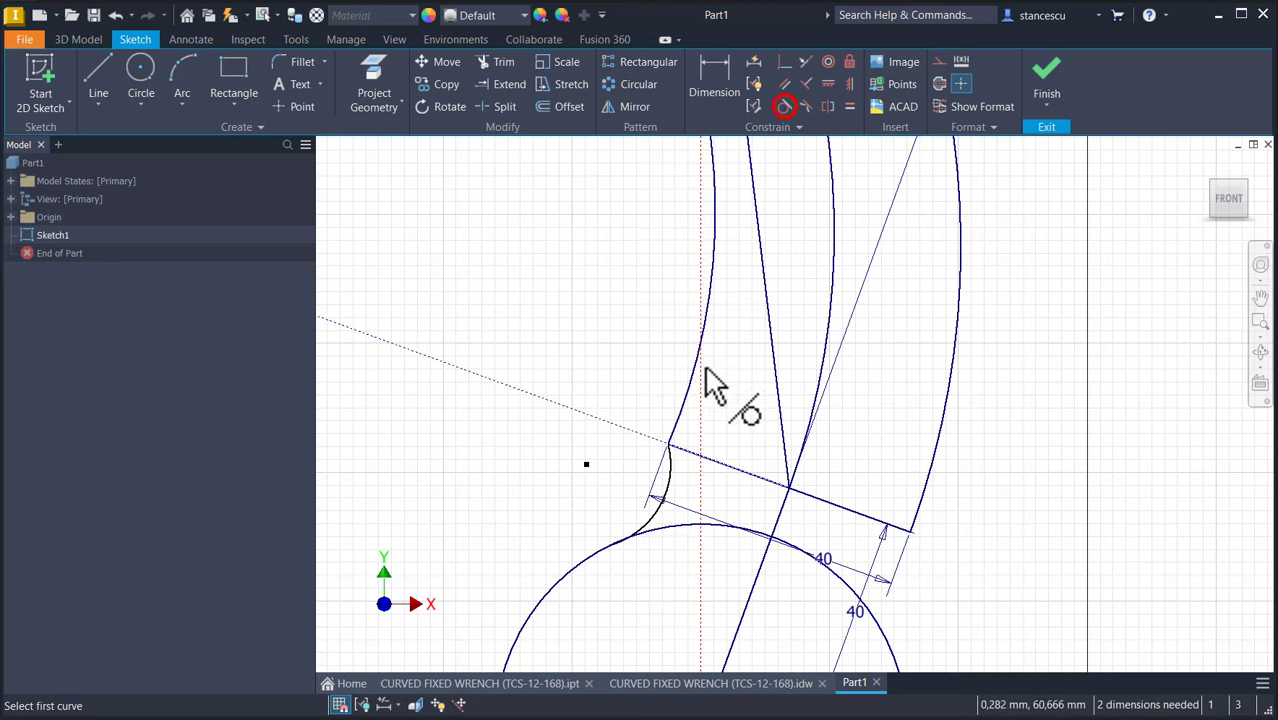
pyautogui.click(673, 466)
pyautogui.click(672, 422)
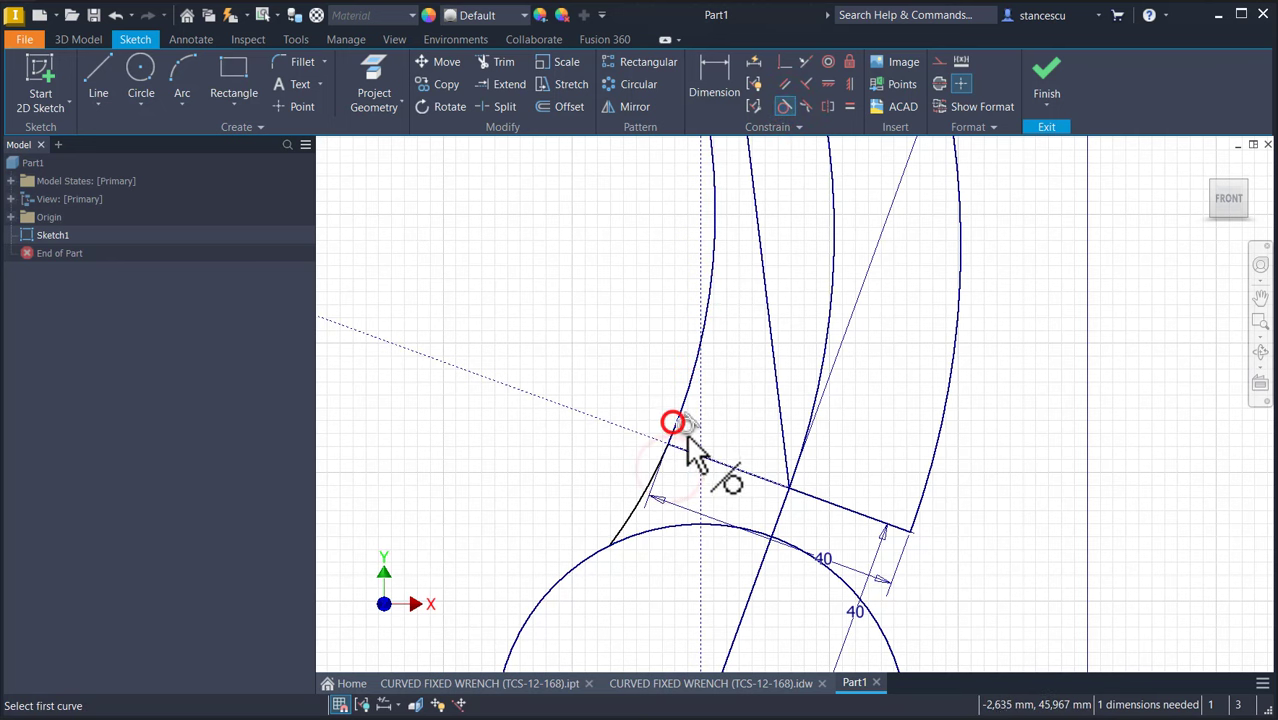
pyautogui.click(634, 514)
pyautogui.click(646, 543)
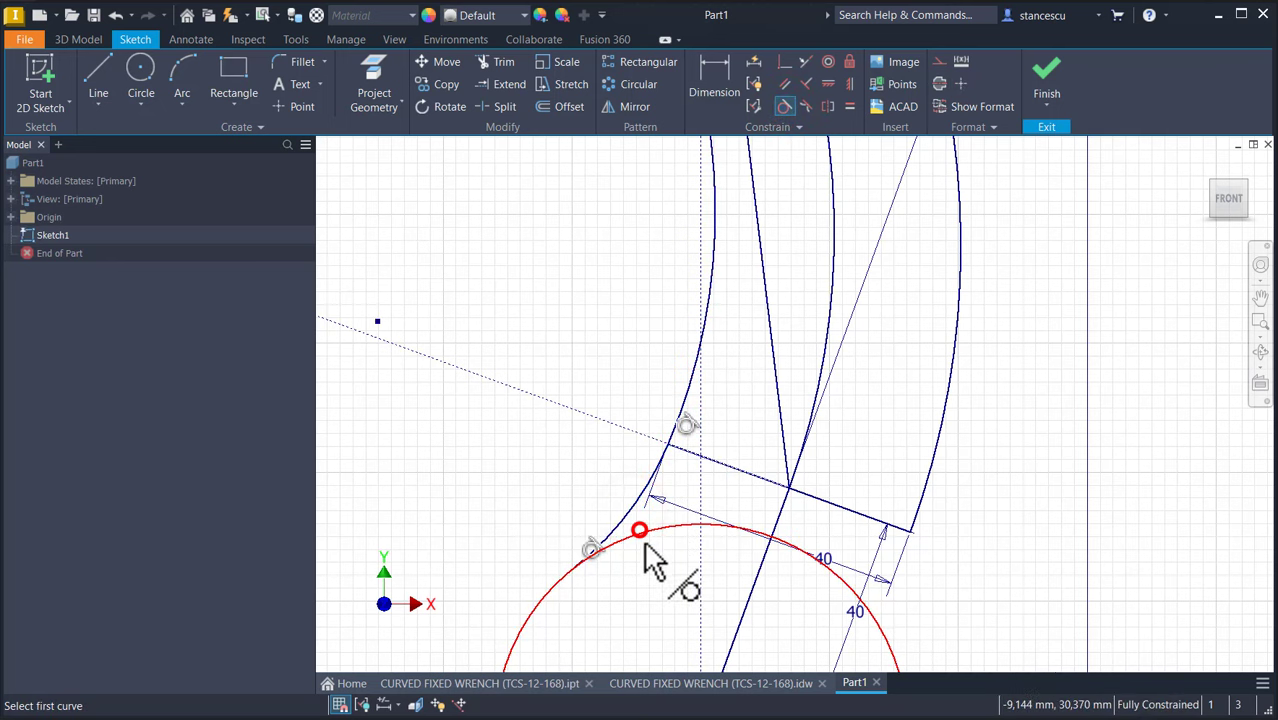
# Step: Draw a three-point arc from the right end of the lower 40 mm cross line to the 32 mm radius circle and make it tangent to that circle
pyautogui.moveTo(726, 580); pyautogui.dragTo(628, 436, button='middle')
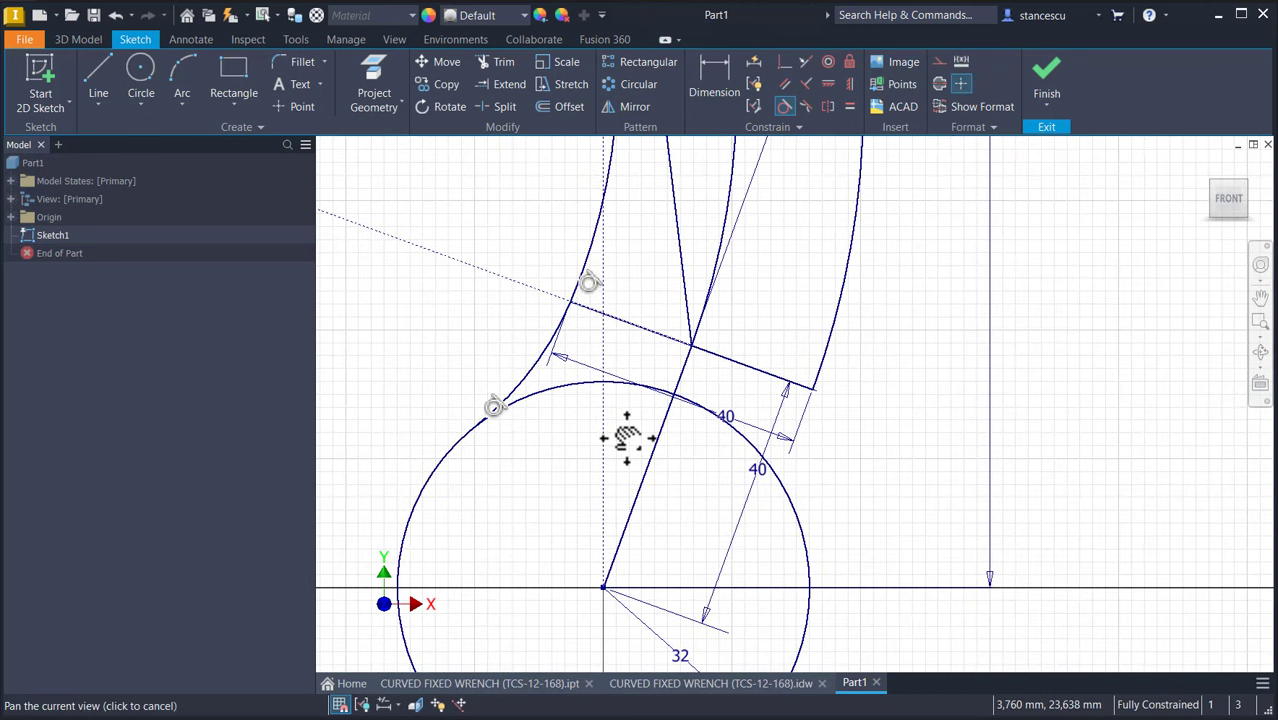
pyautogui.click(182, 78)
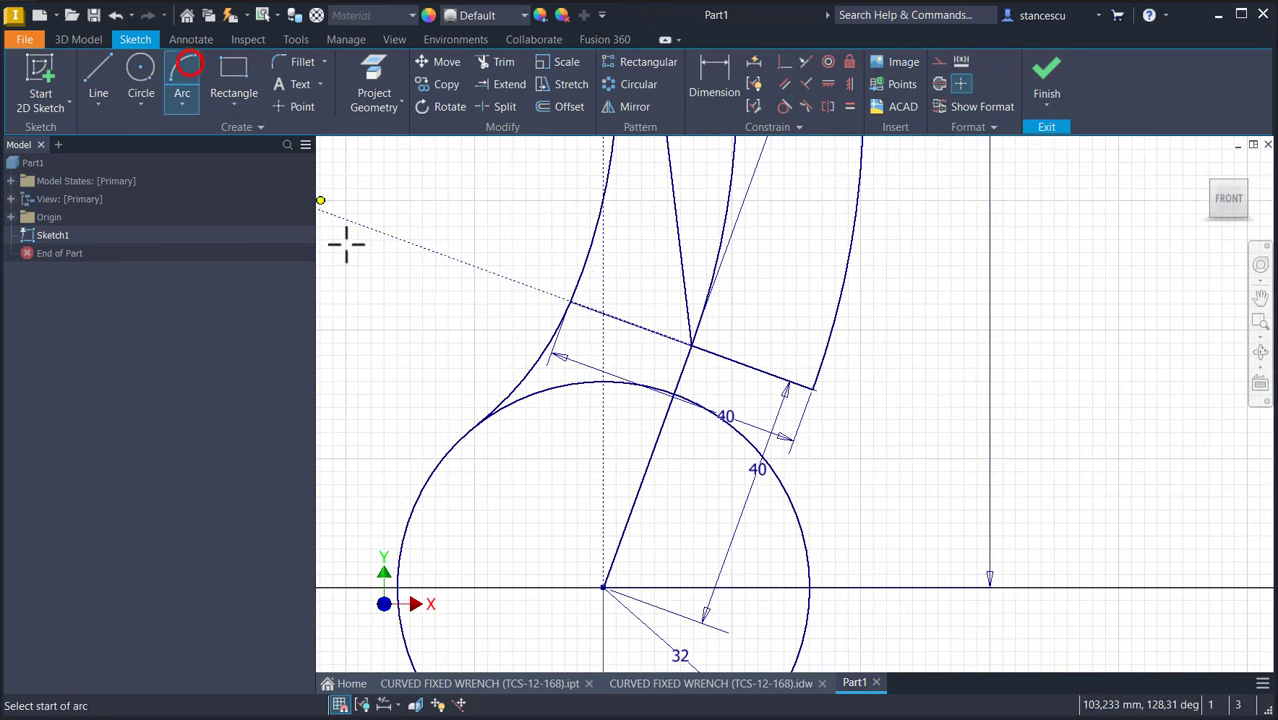
pyautogui.click(813, 389)
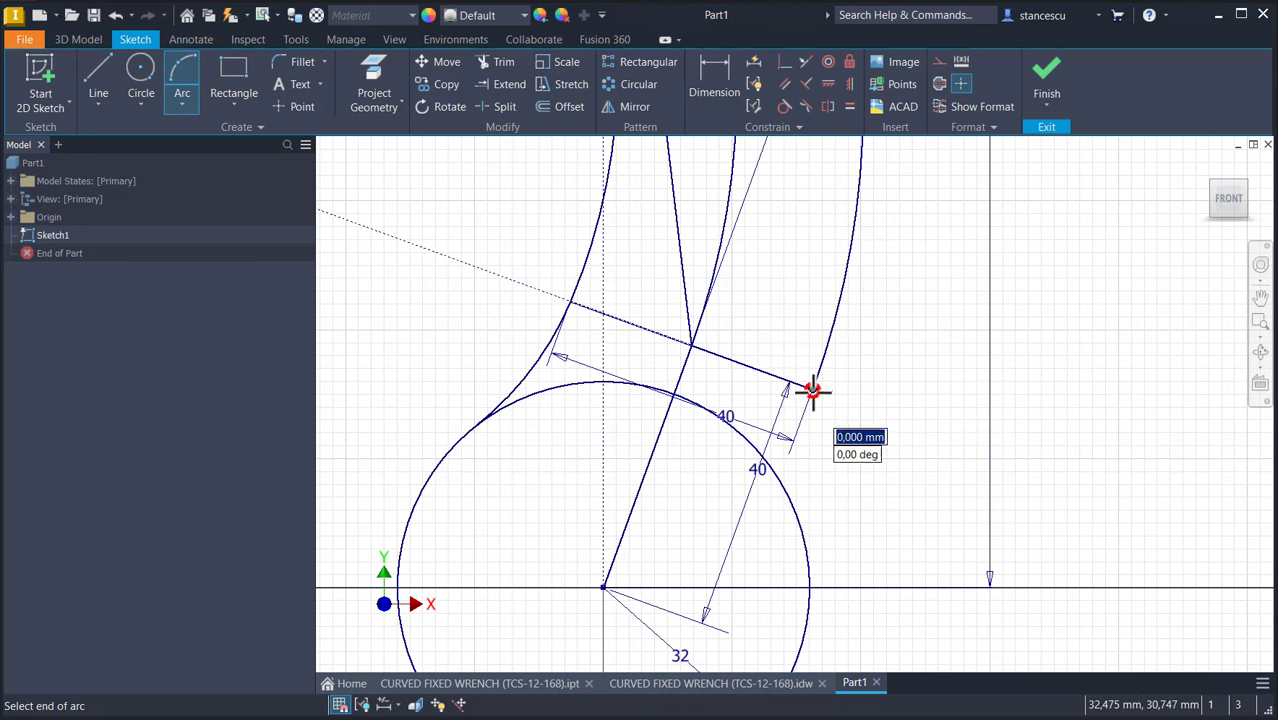
pyautogui.click(801, 530)
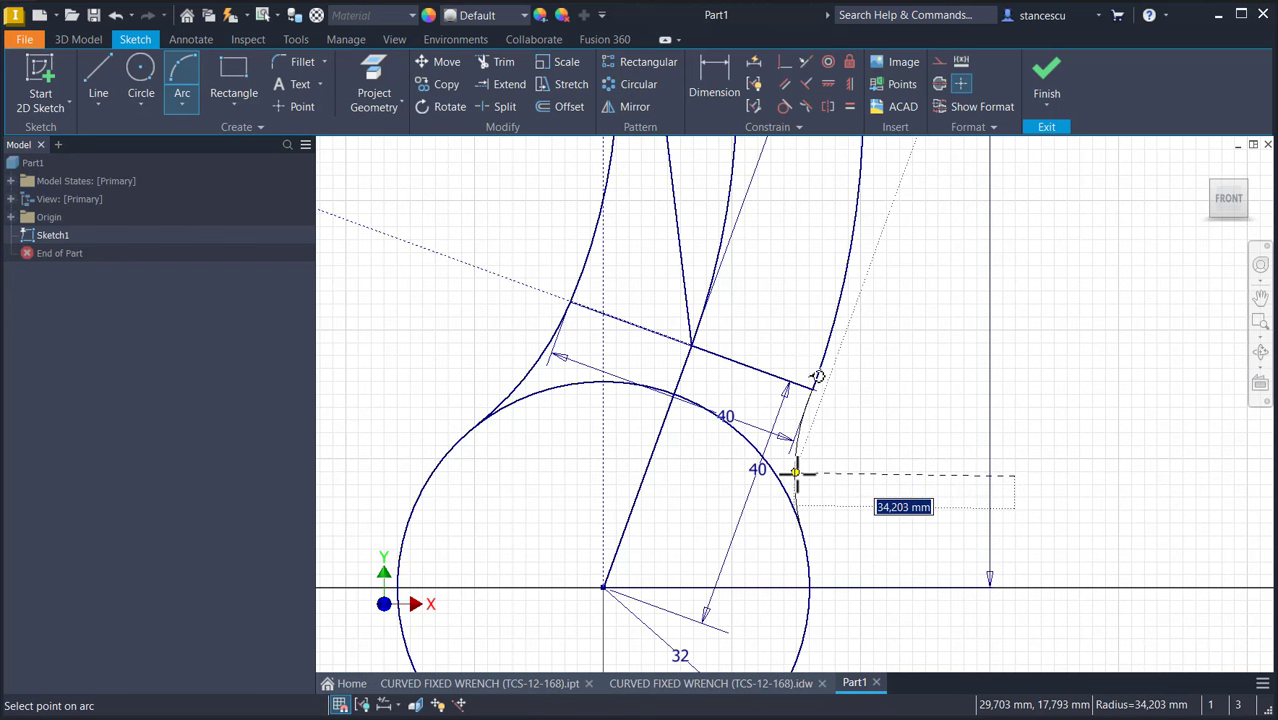
pyautogui.click(796, 474)
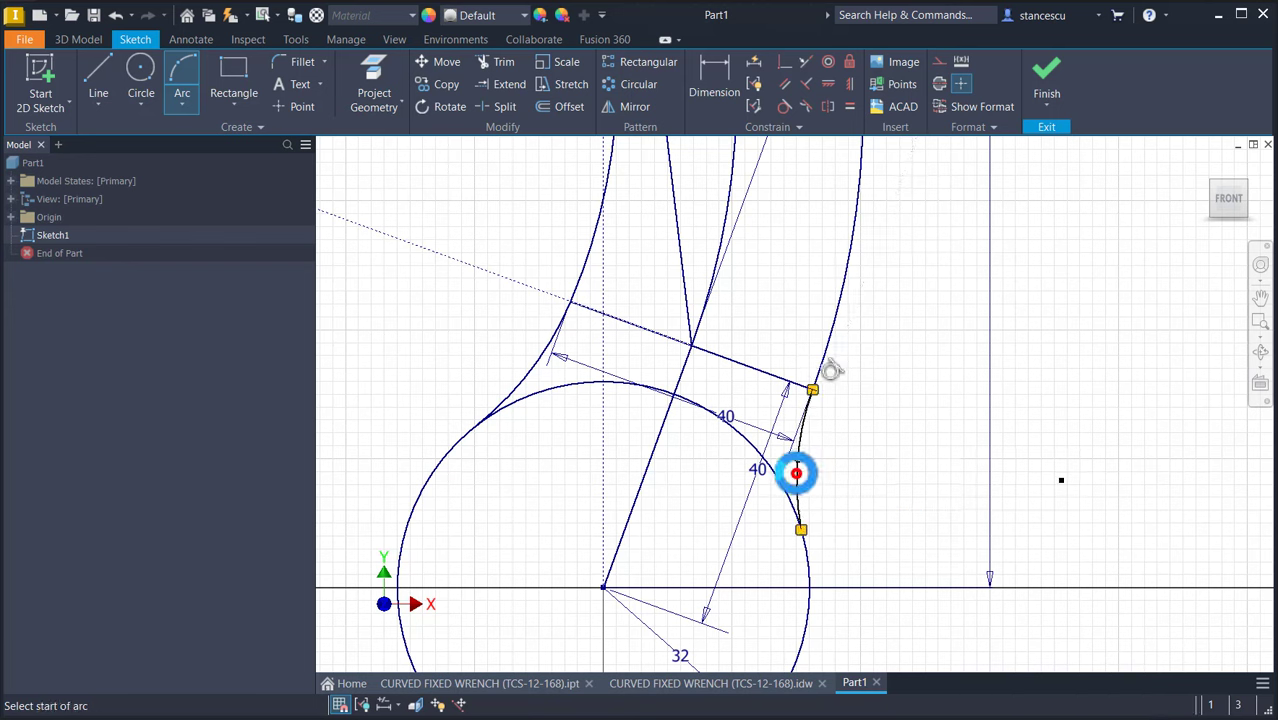
pyautogui.click(783, 107)
pyautogui.click(793, 479)
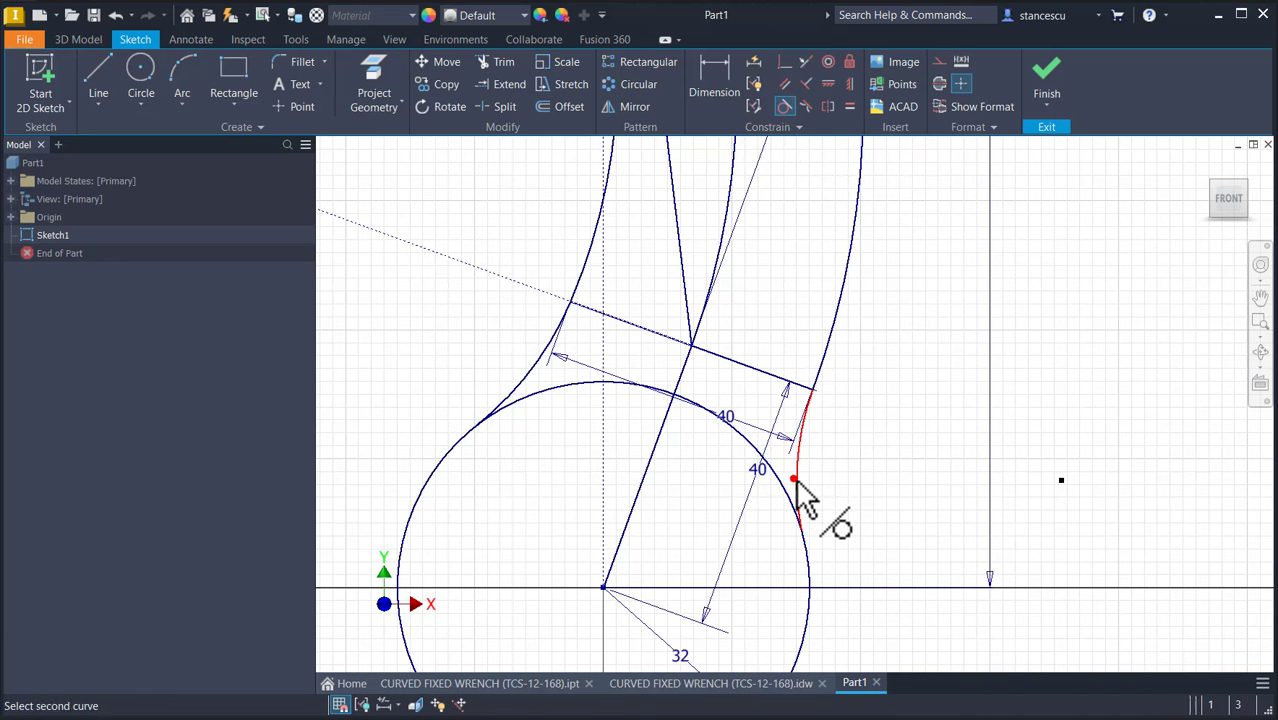
pyautogui.click(809, 557)
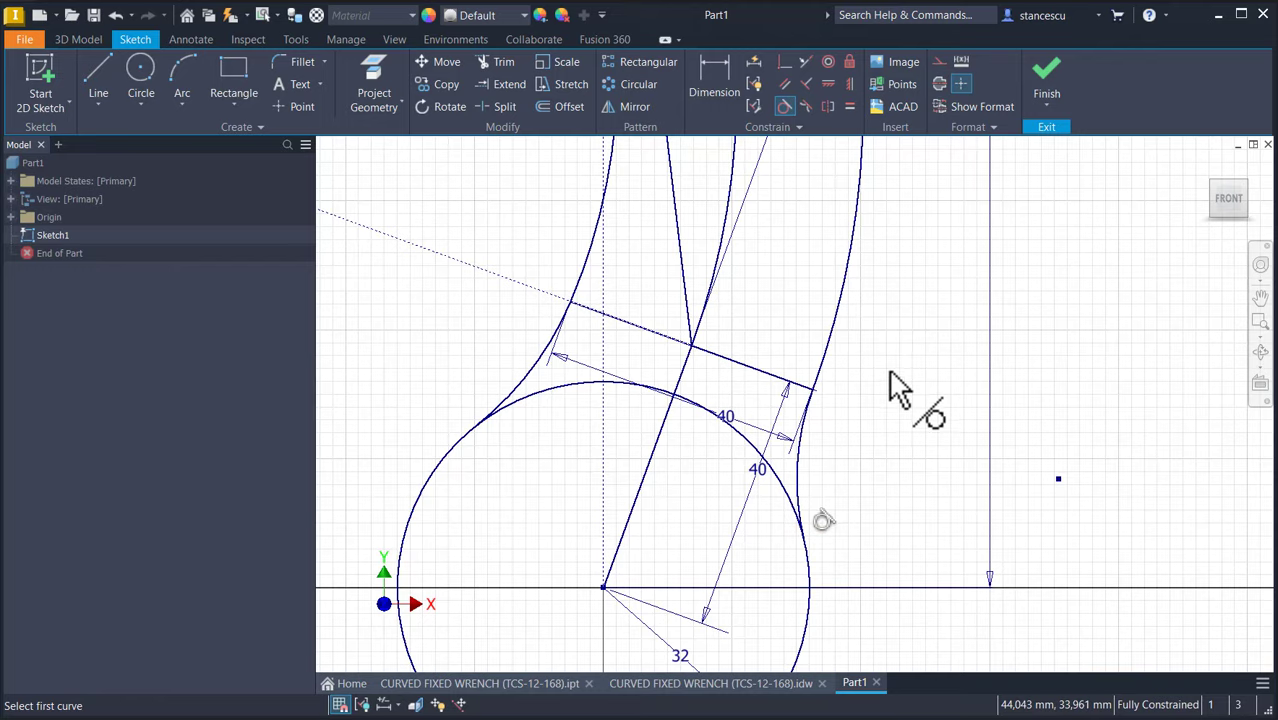
# Step: Draw a three-point arc from the left end of the upper 30 mm cross line to the 27 mm radius circle and make it tangent to that circle
pyautogui.scroll(-5, 898, 388)
pyautogui.scroll(3, 779, 251)
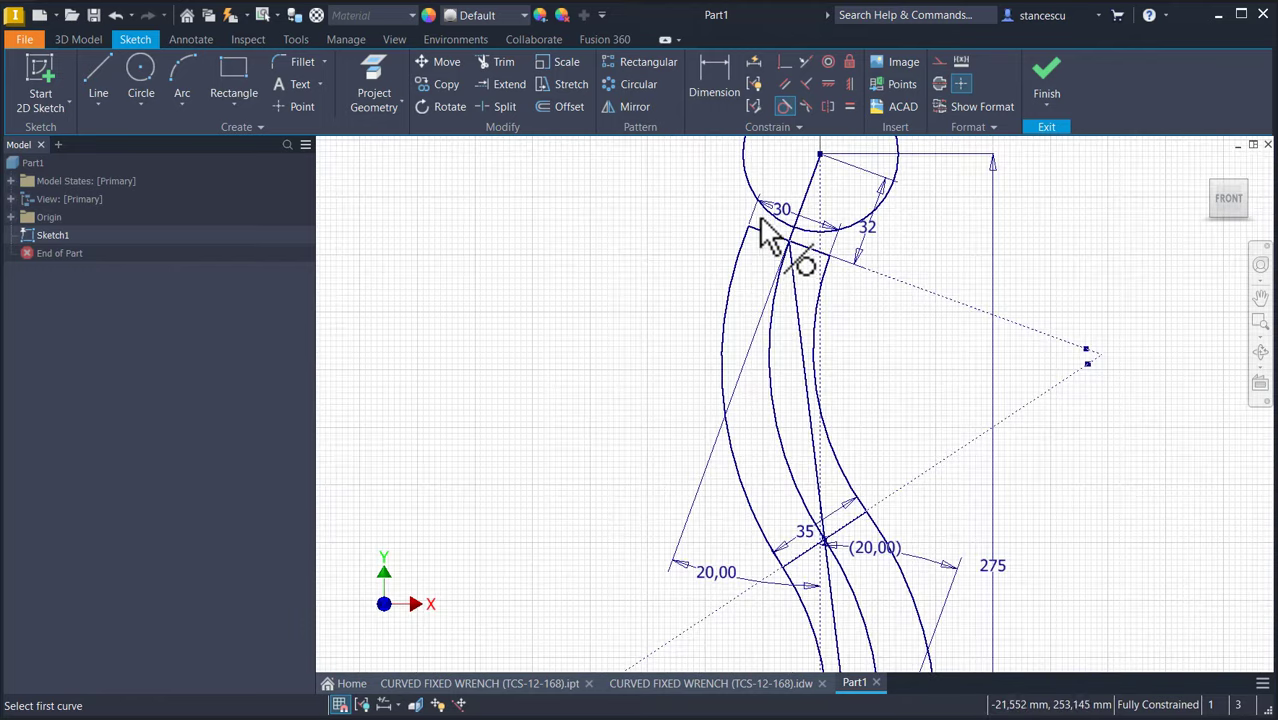
pyautogui.scroll(3, 775, 245)
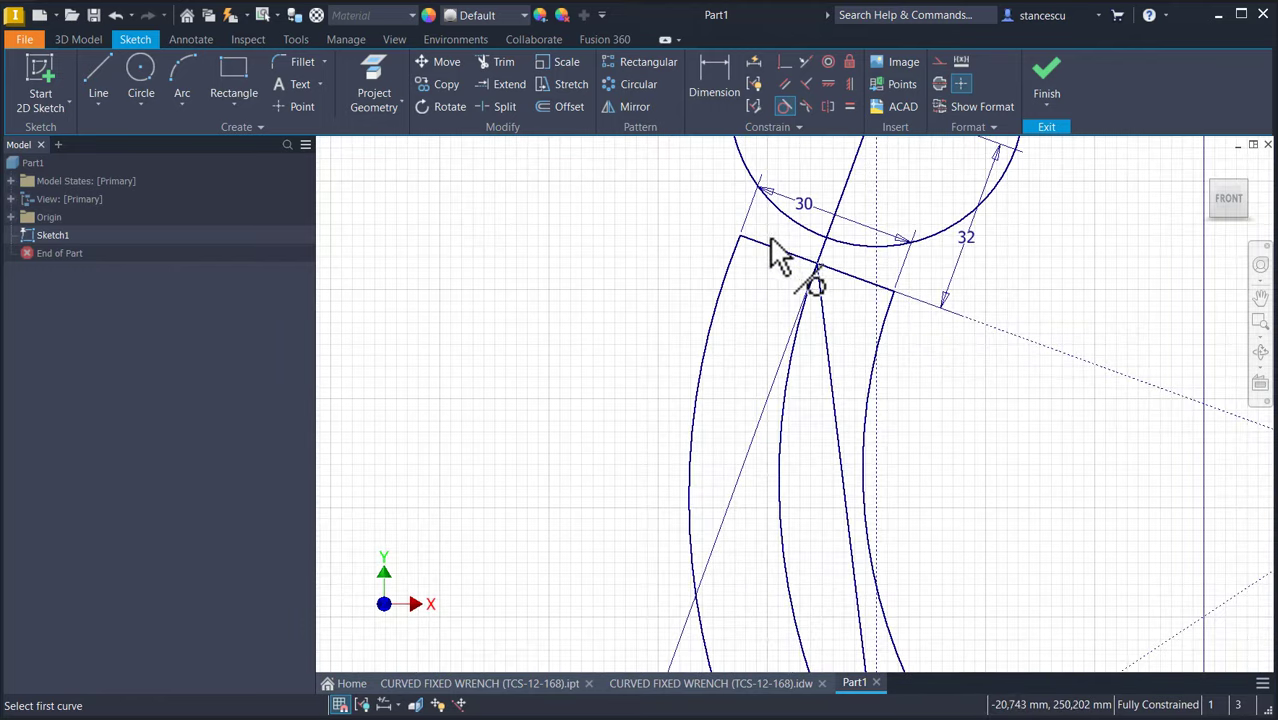
pyautogui.click(180, 85)
pyautogui.click(729, 370)
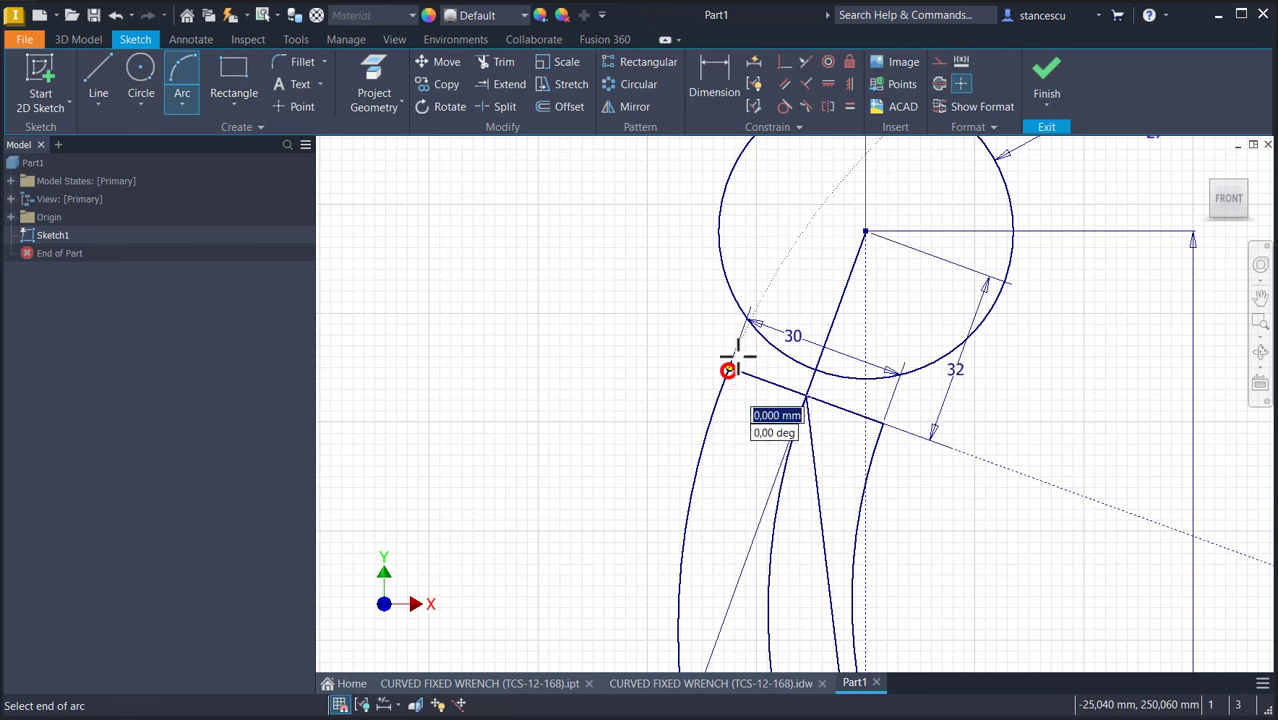
pyautogui.click(729, 287)
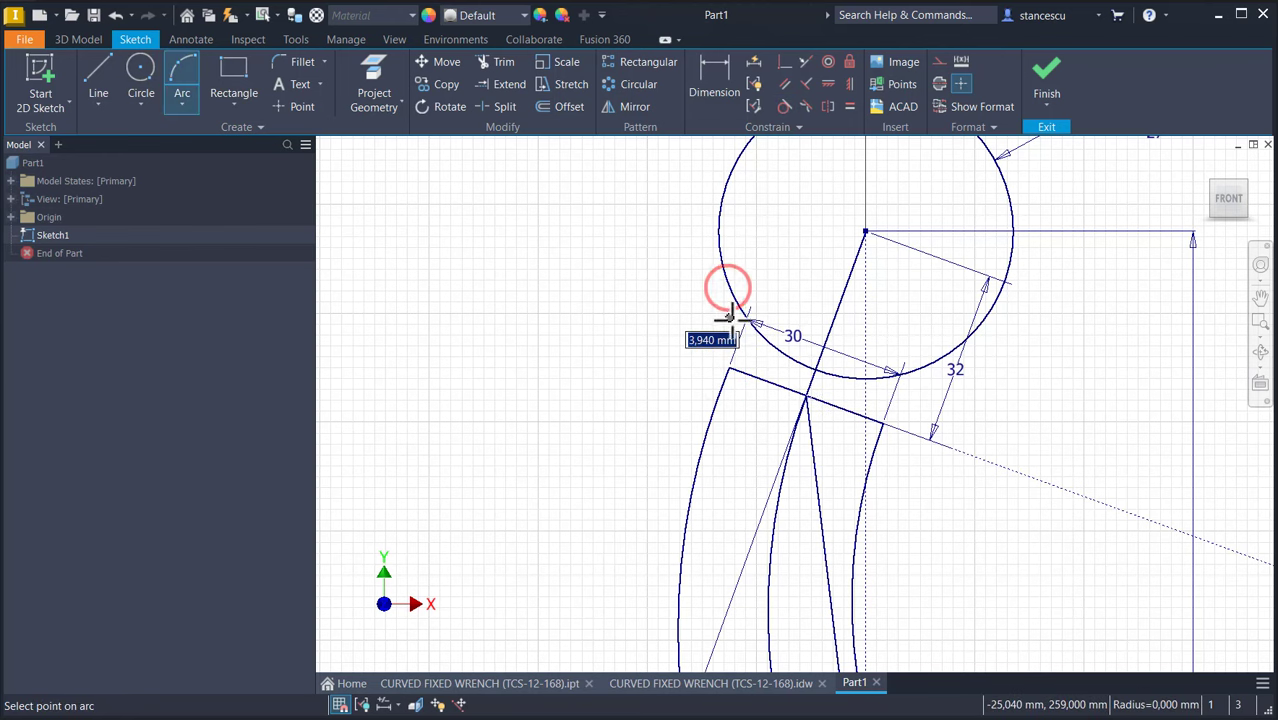
pyautogui.click(737, 332)
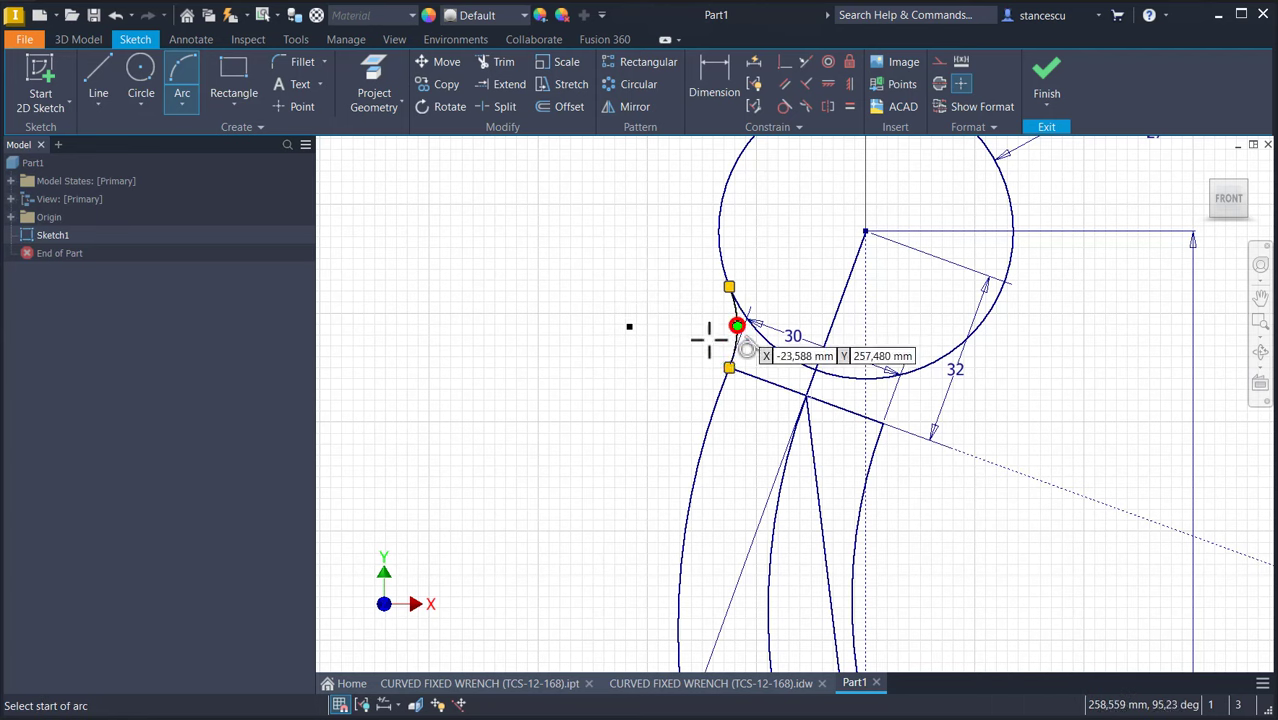
pyautogui.click(784, 106)
pyautogui.click(741, 313)
pyautogui.click(737, 320)
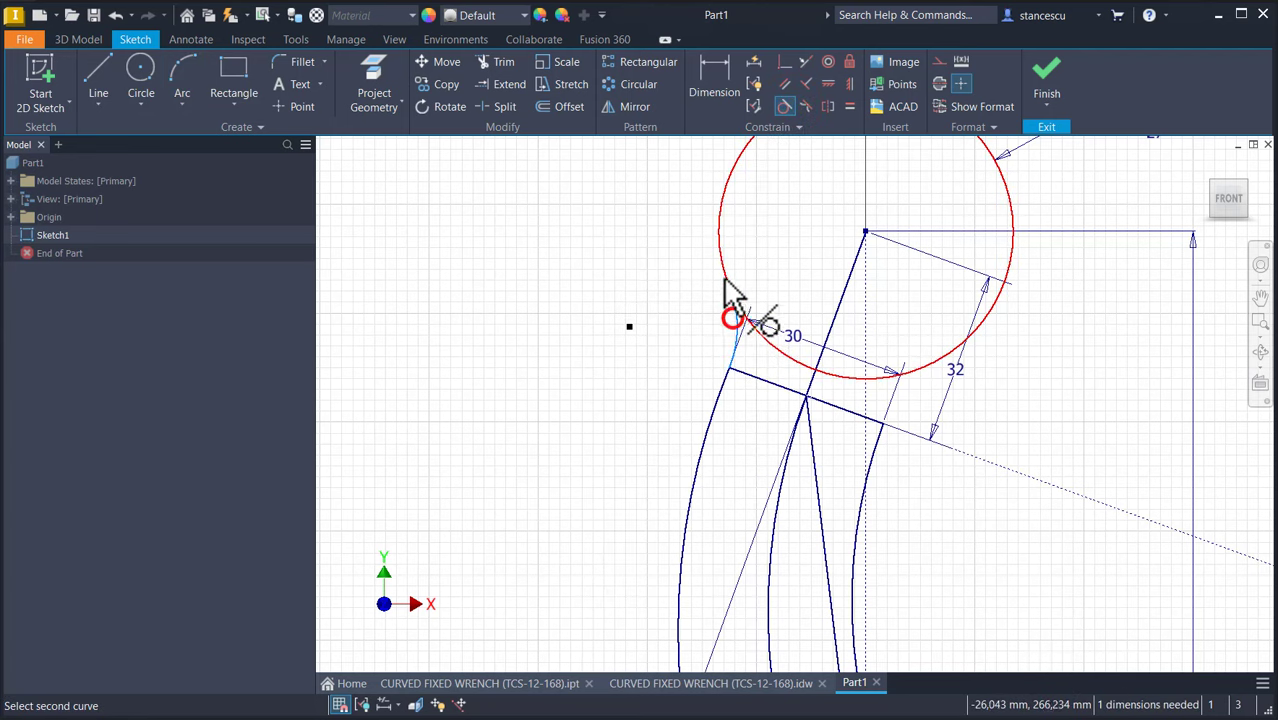
# Step: Draw a three-point arc from the right end of the upper 30 mm cross line to the 27 mm radius circle and make it tangent to the handle arc
pyautogui.click(173, 73)
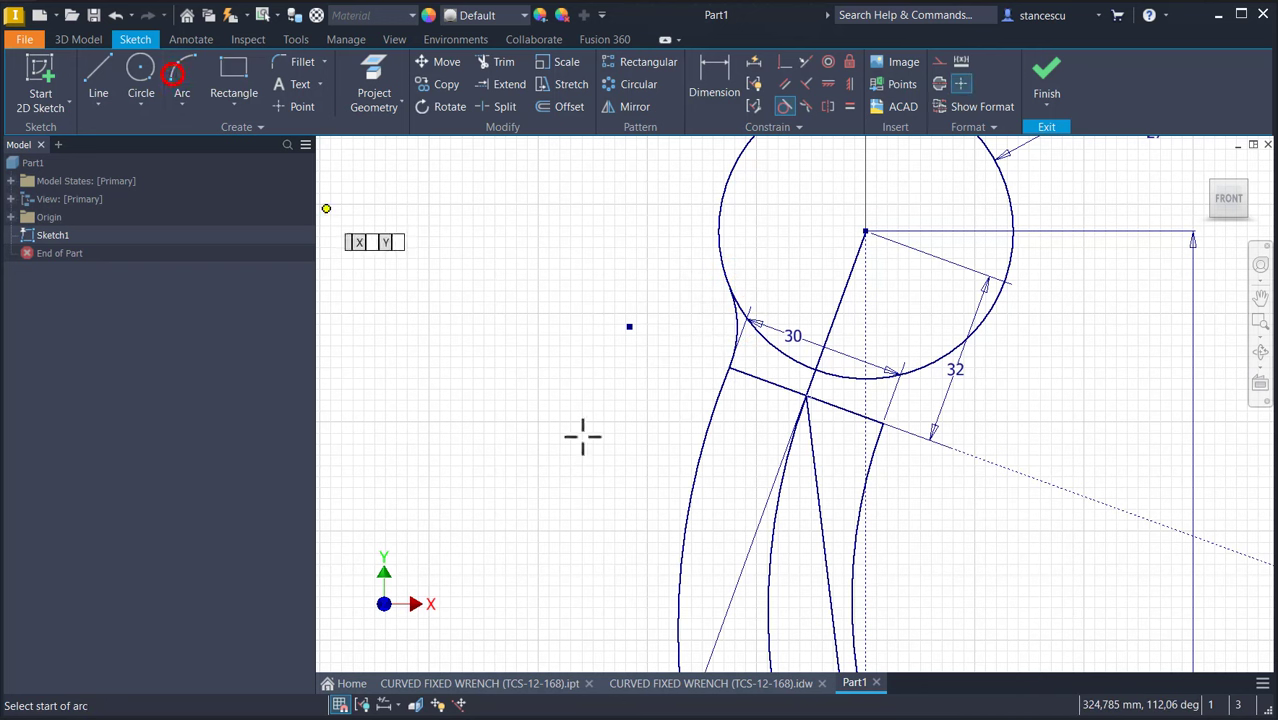
pyautogui.click(883, 425)
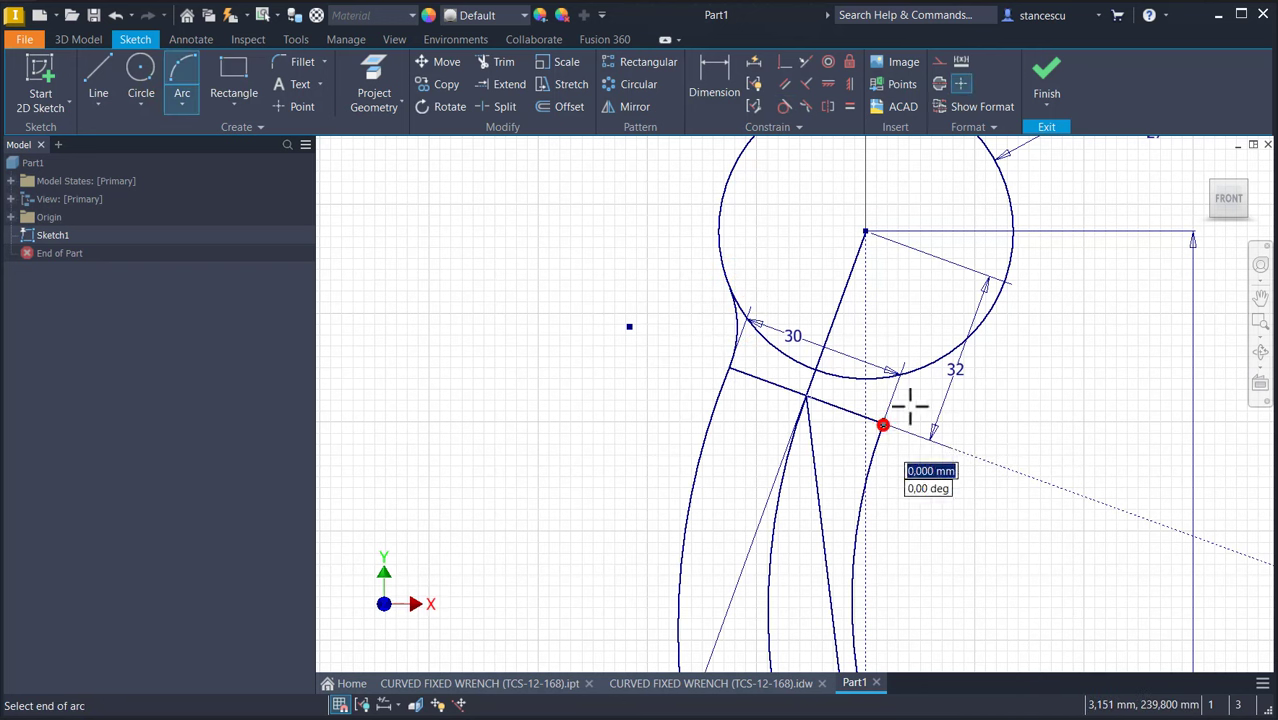
pyautogui.click(937, 360)
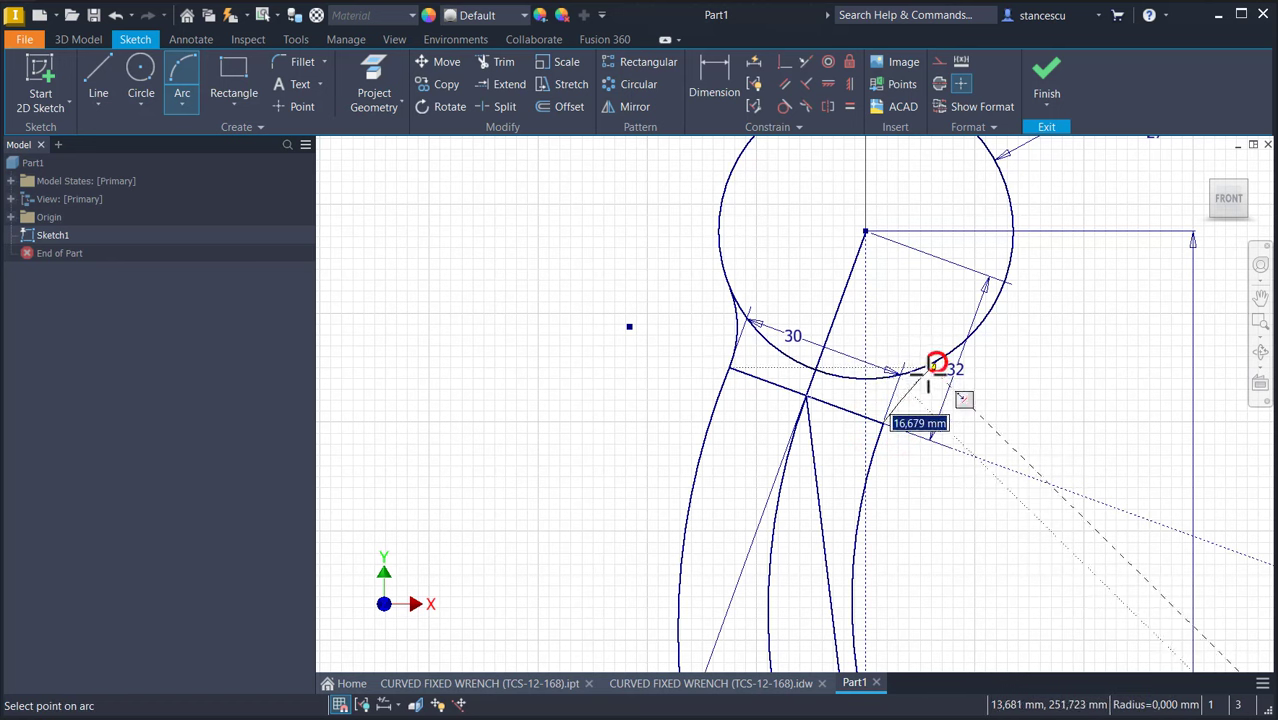
pyautogui.click(908, 385)
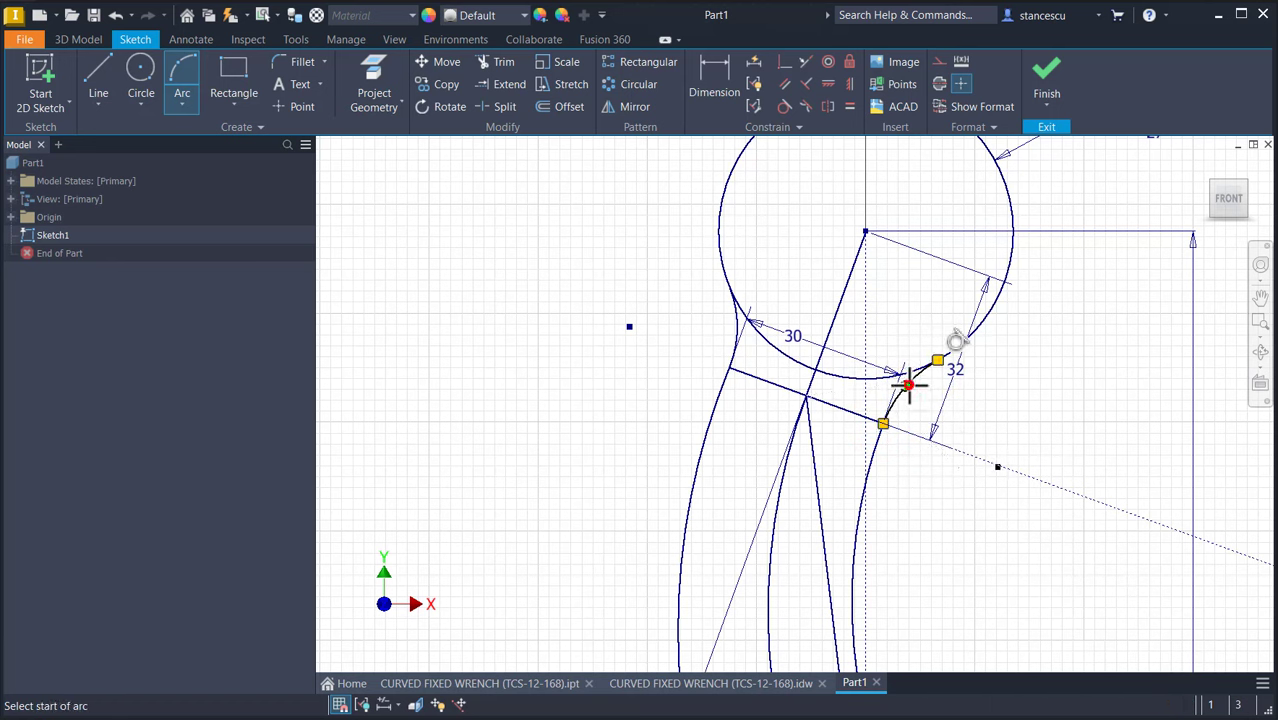
pyautogui.click(781, 106)
pyautogui.click(872, 440)
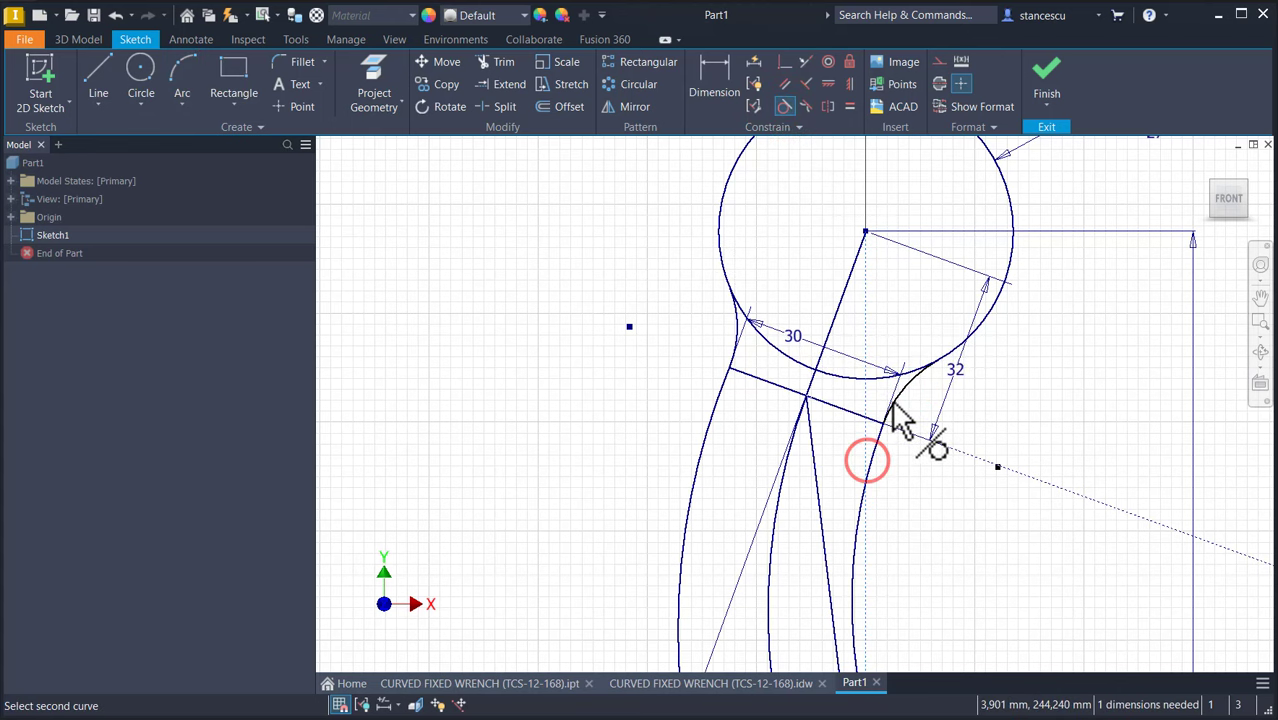
pyautogui.click(899, 408)
# Step: Split the 27 mm radius circle where the two transition arcs and the 32 mm line meet it
pyautogui.scroll(-4, 905, 520)
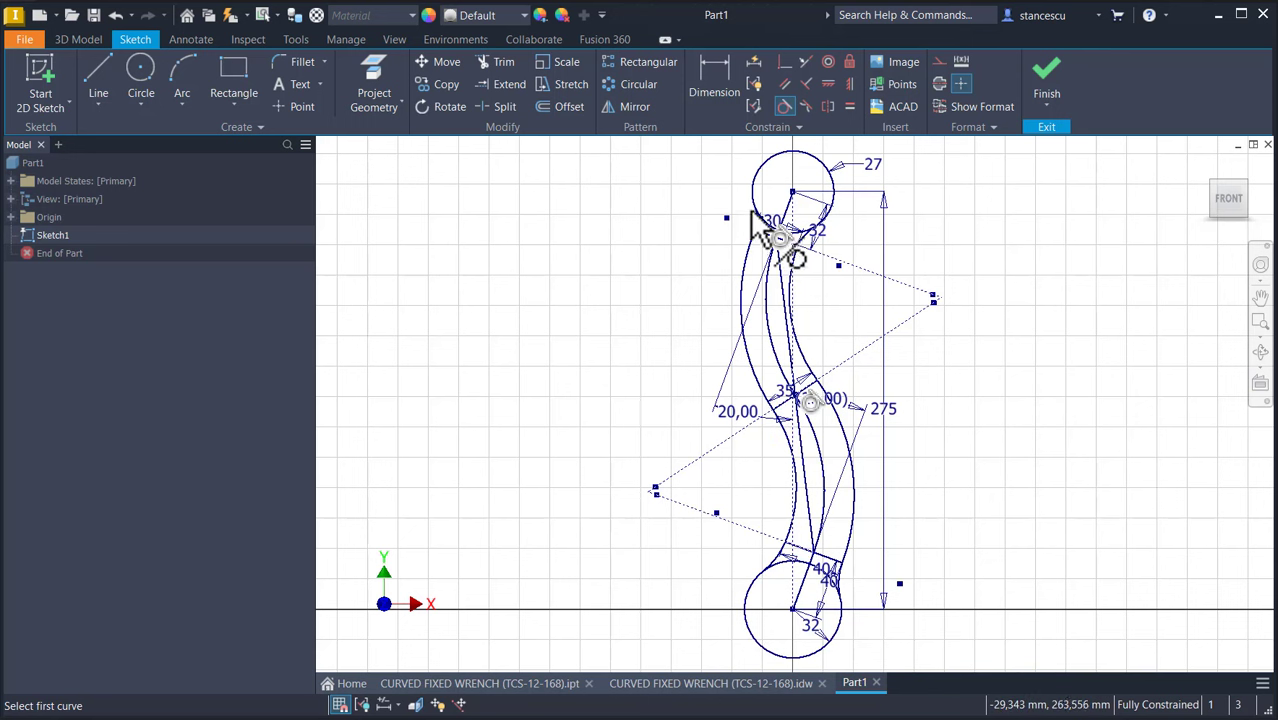
pyautogui.scroll(3, 785, 285)
pyautogui.moveTo(785, 285); pyautogui.dragTo(780, 337, button='middle')
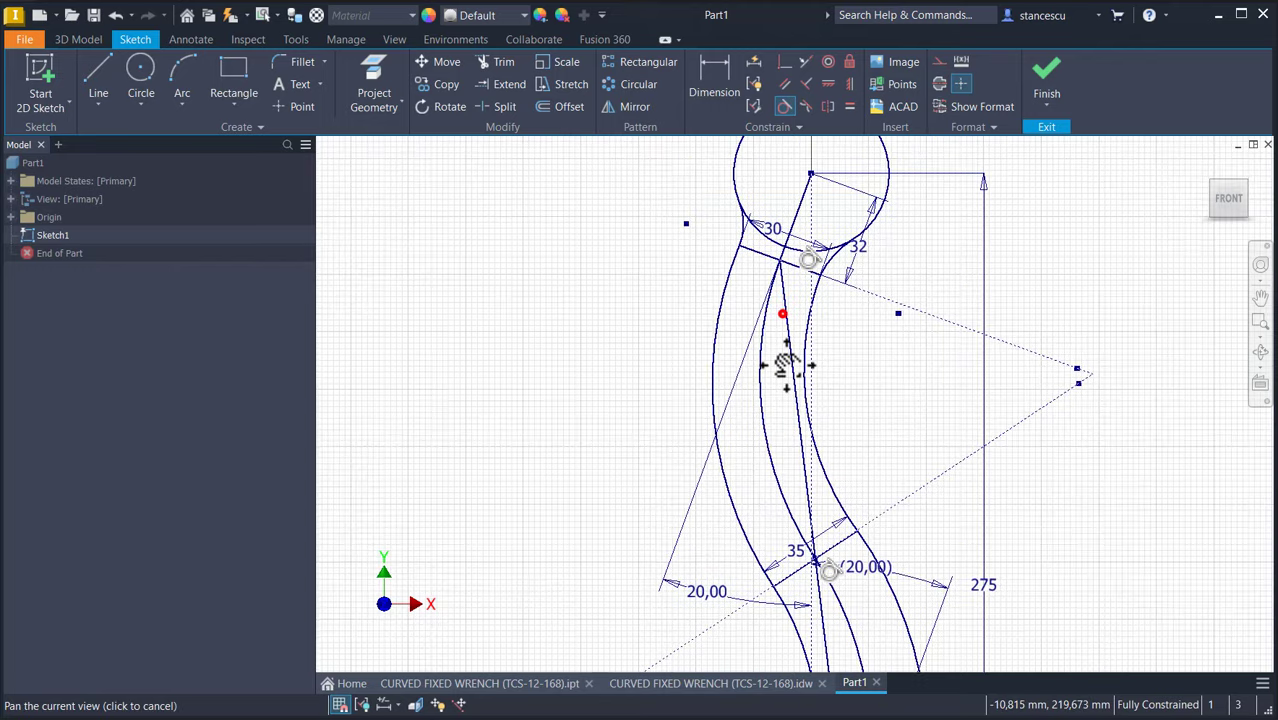
pyautogui.scroll(4, 805, 508)
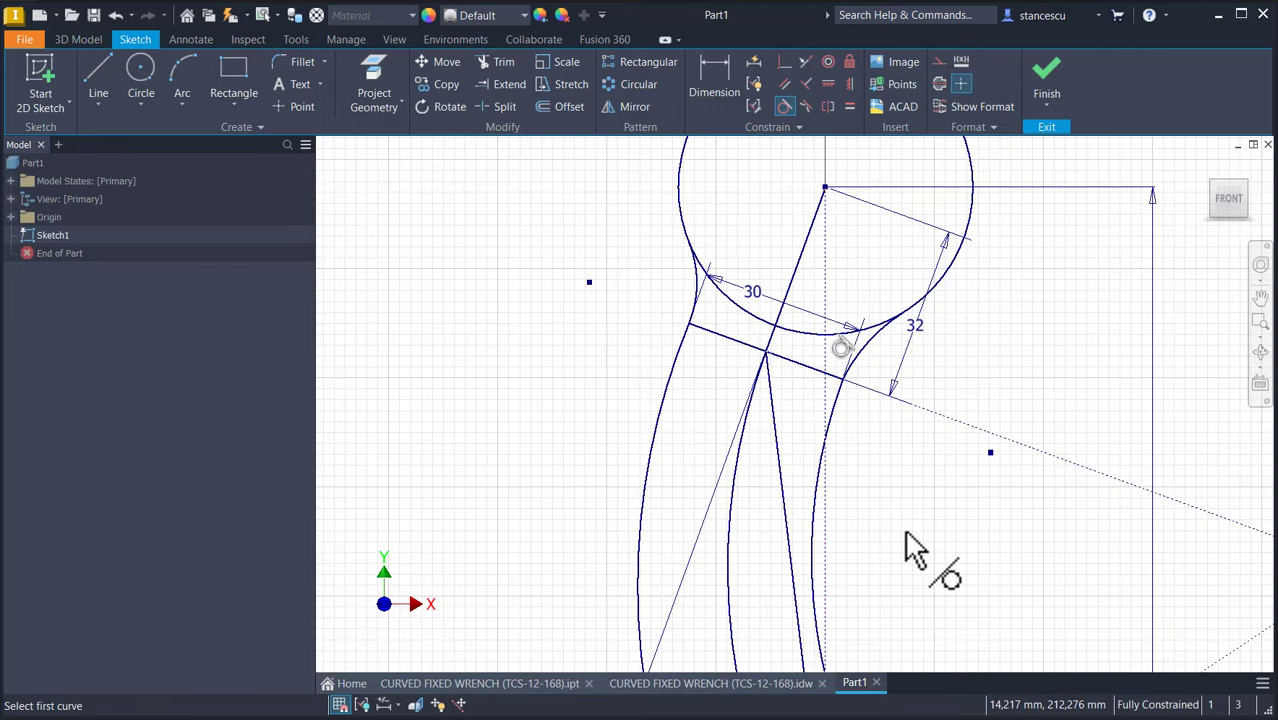
pyautogui.press('Escape')
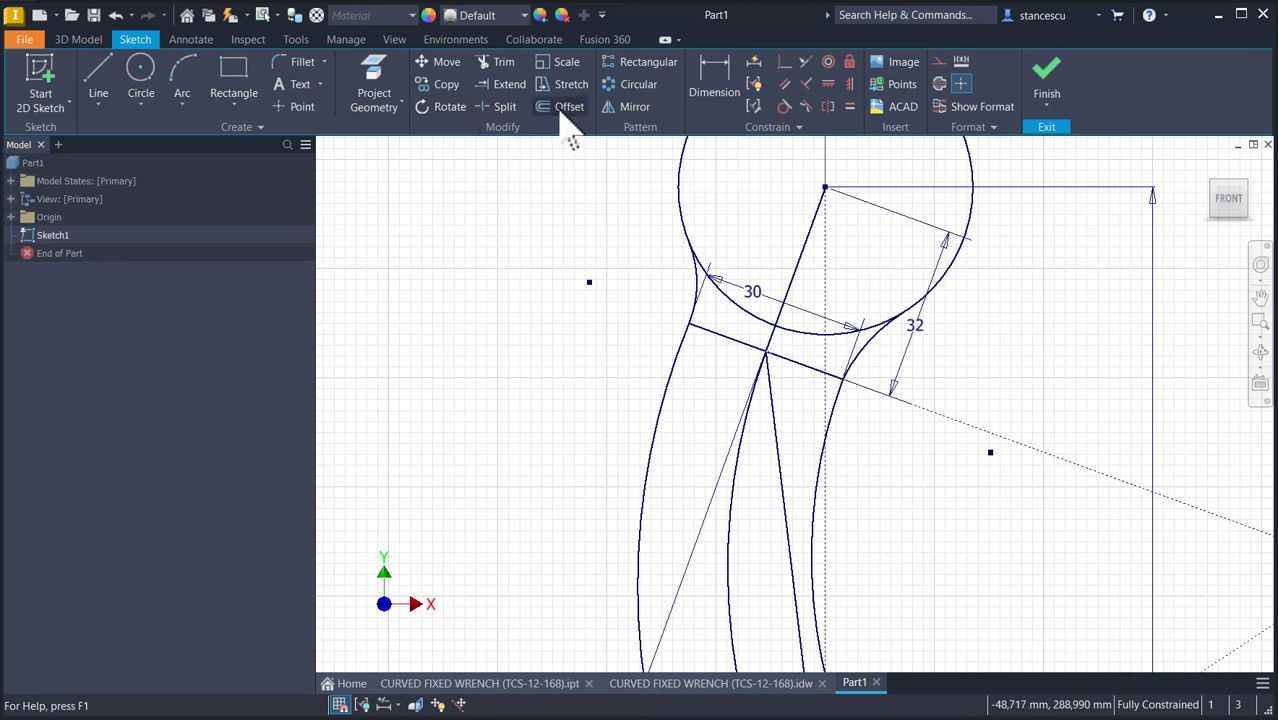
pyautogui.click(505, 108)
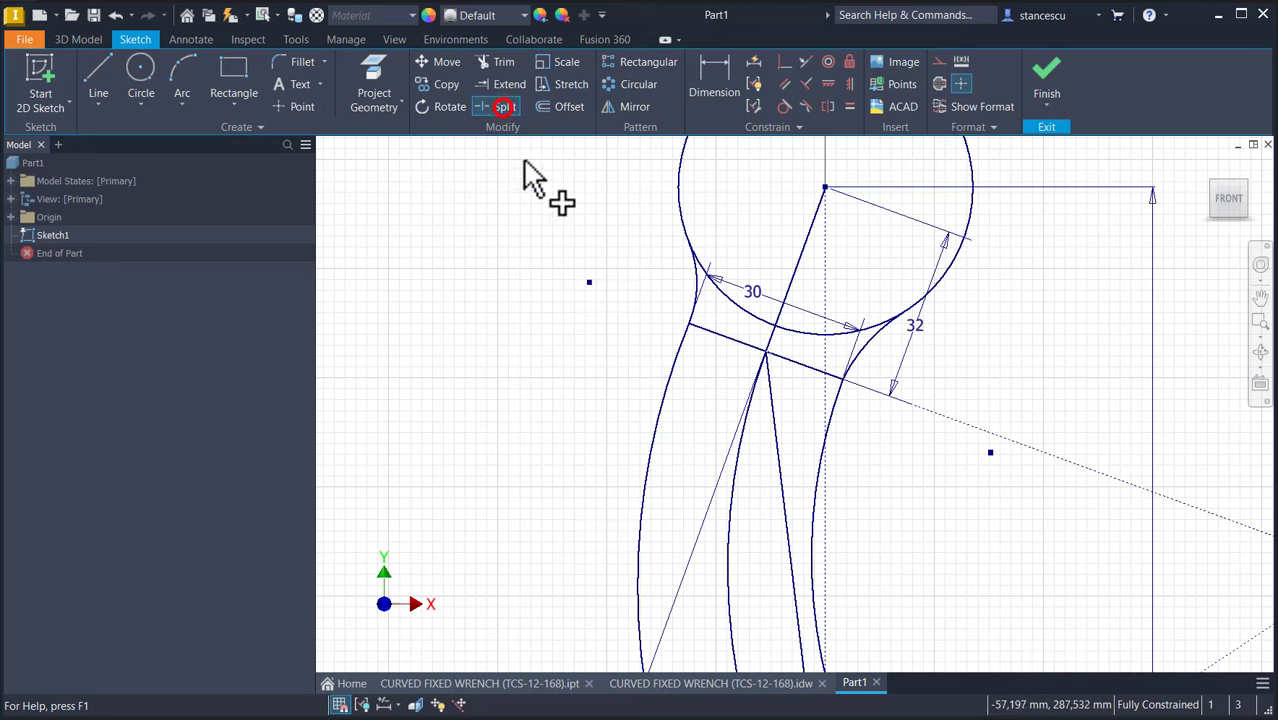
pyautogui.click(722, 297)
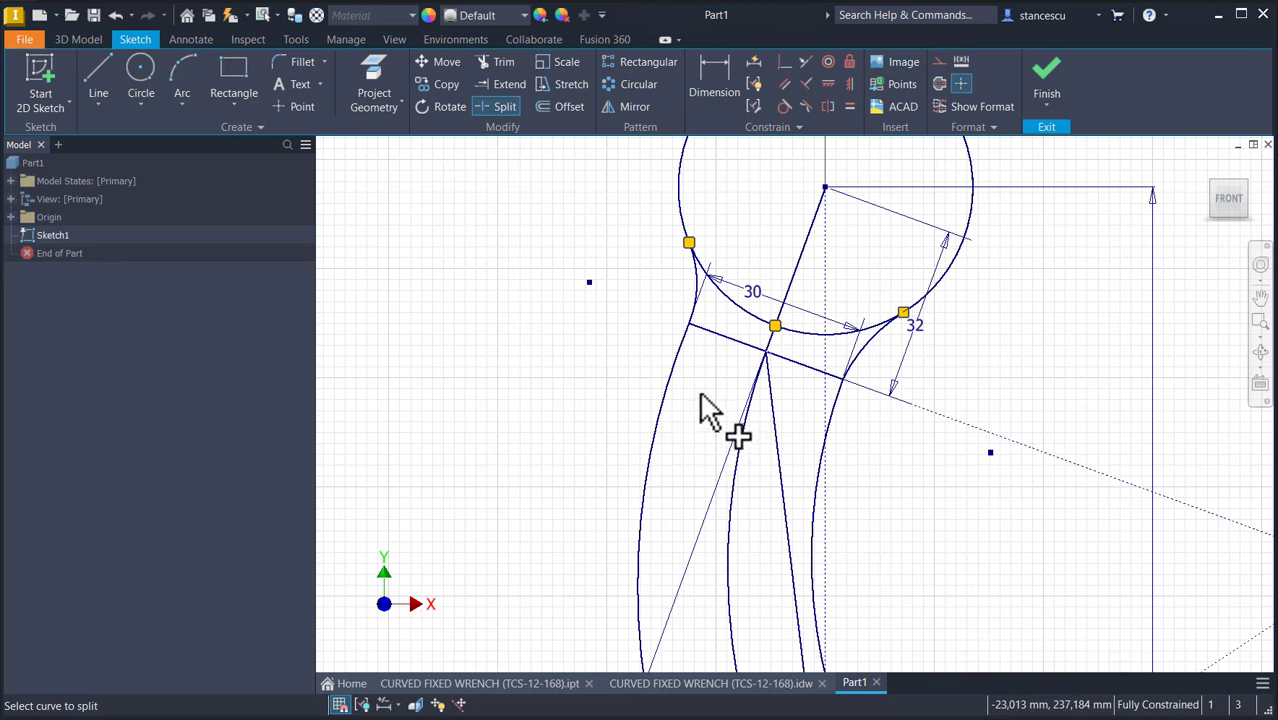
pyautogui.press('Escape')
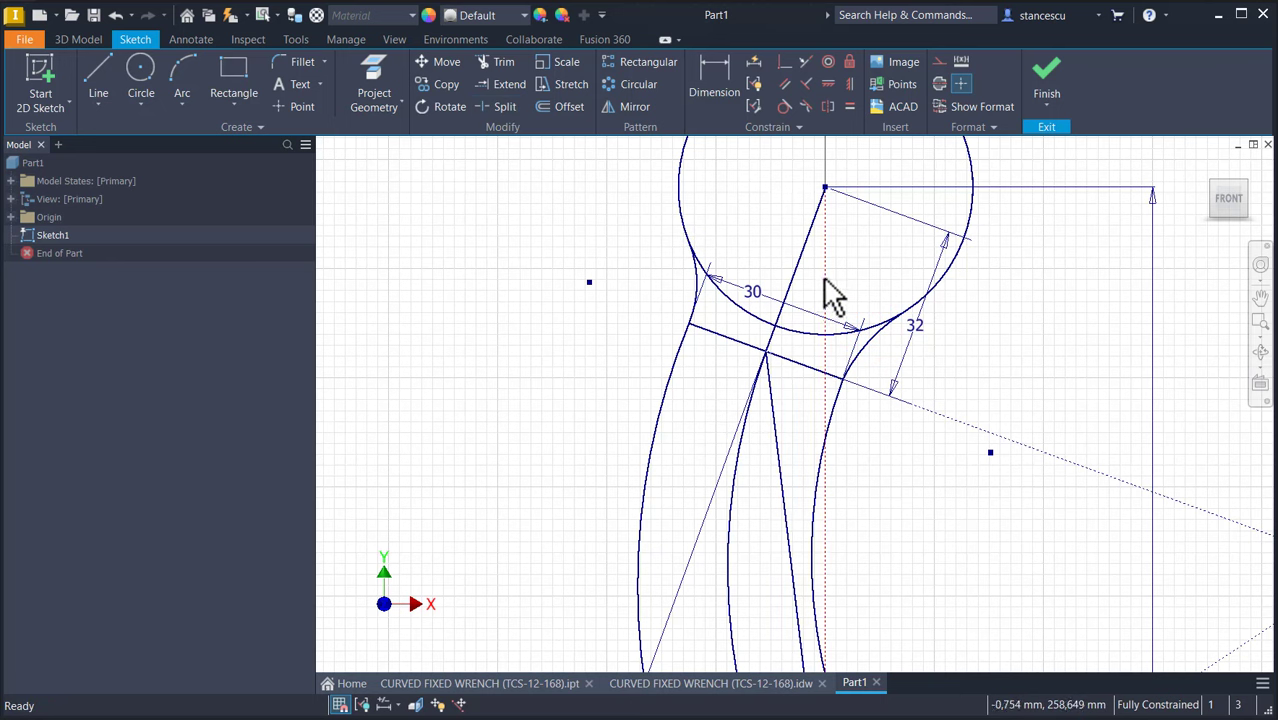
# Step: Convert the upper head's inner circle segments, the 32 mm line, the 30 mm cross line and the upper handle centre curves to construction geometry
pyautogui.moveTo(826, 279)
pyautogui.mouseDown()
pyautogui.moveTo(787, 365)
pyautogui.moveTo(770, 348)
pyautogui.mouseUp()
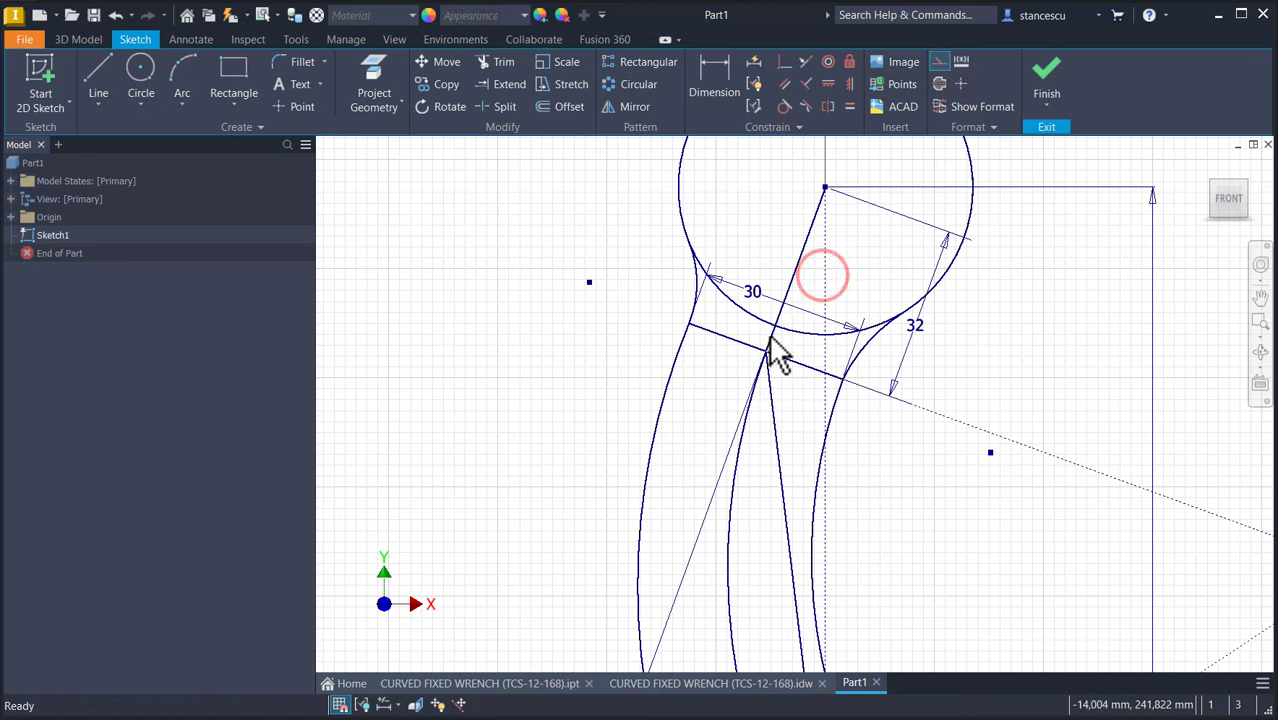
pyautogui.click(846, 268)
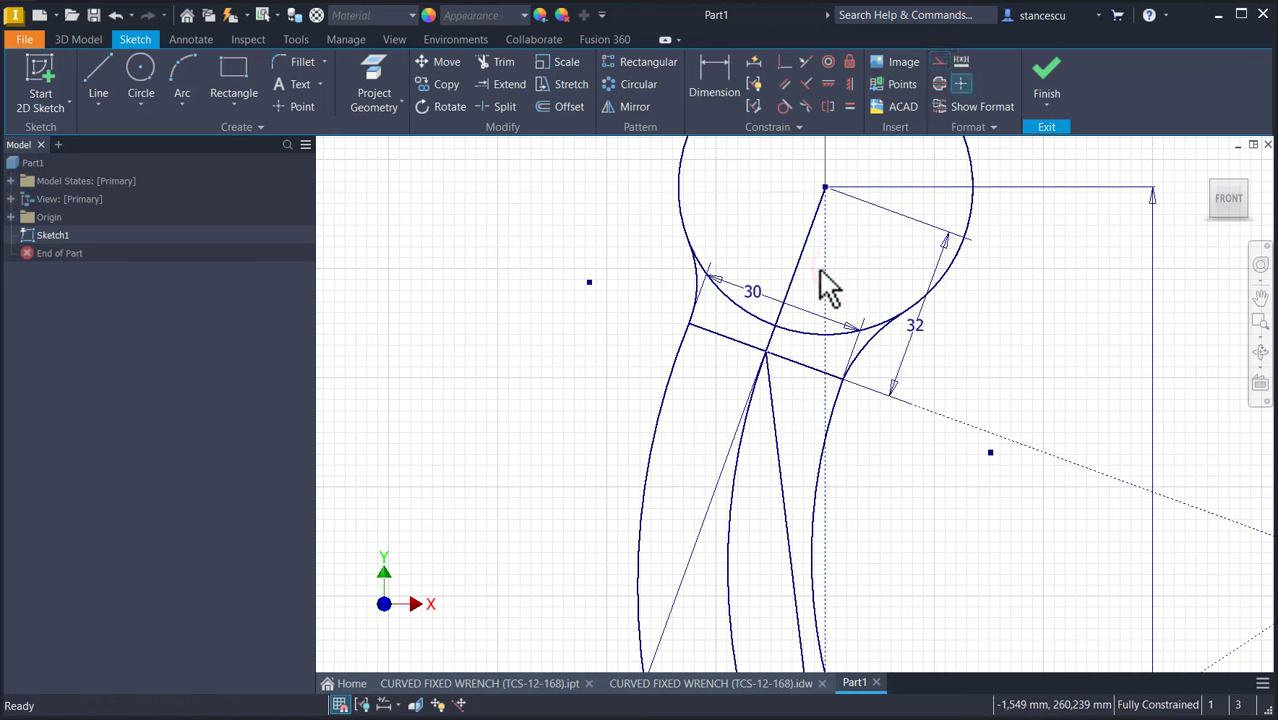
pyautogui.moveTo(822, 268)
pyautogui.mouseDown()
pyautogui.moveTo(736, 405)
pyautogui.moveTo(712, 403)
pyautogui.mouseUp()
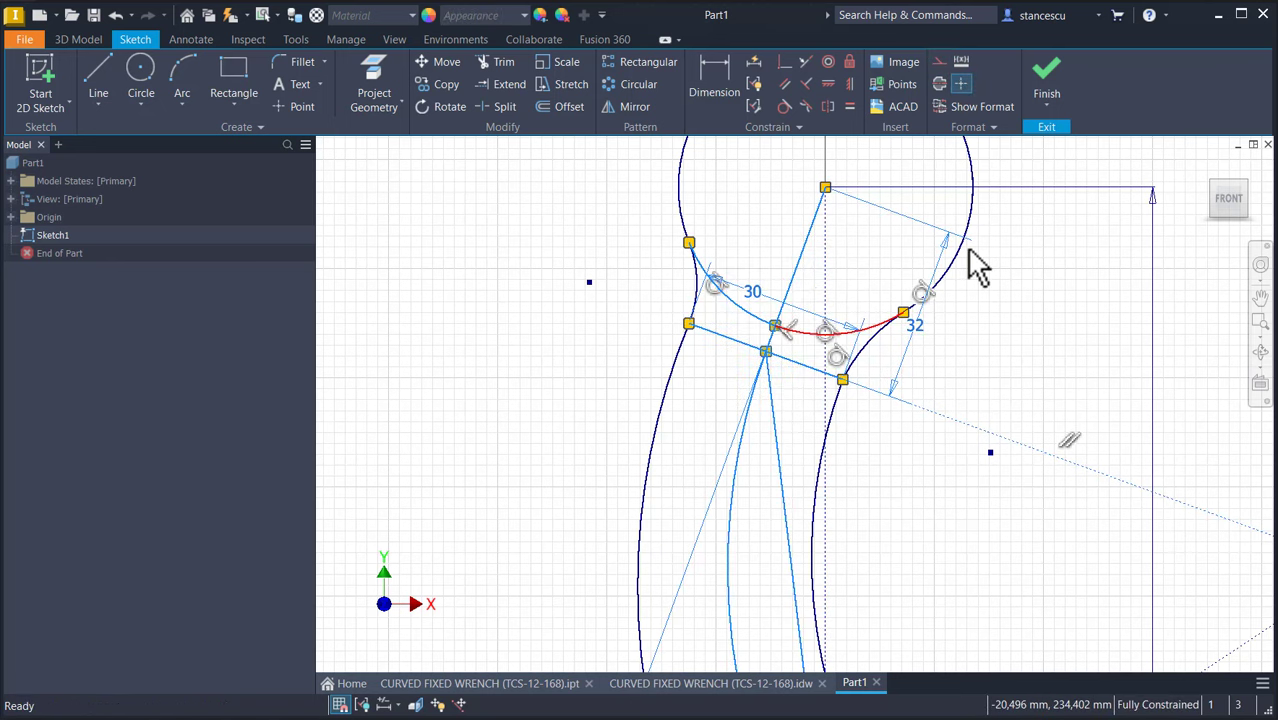
pyautogui.click(940, 62)
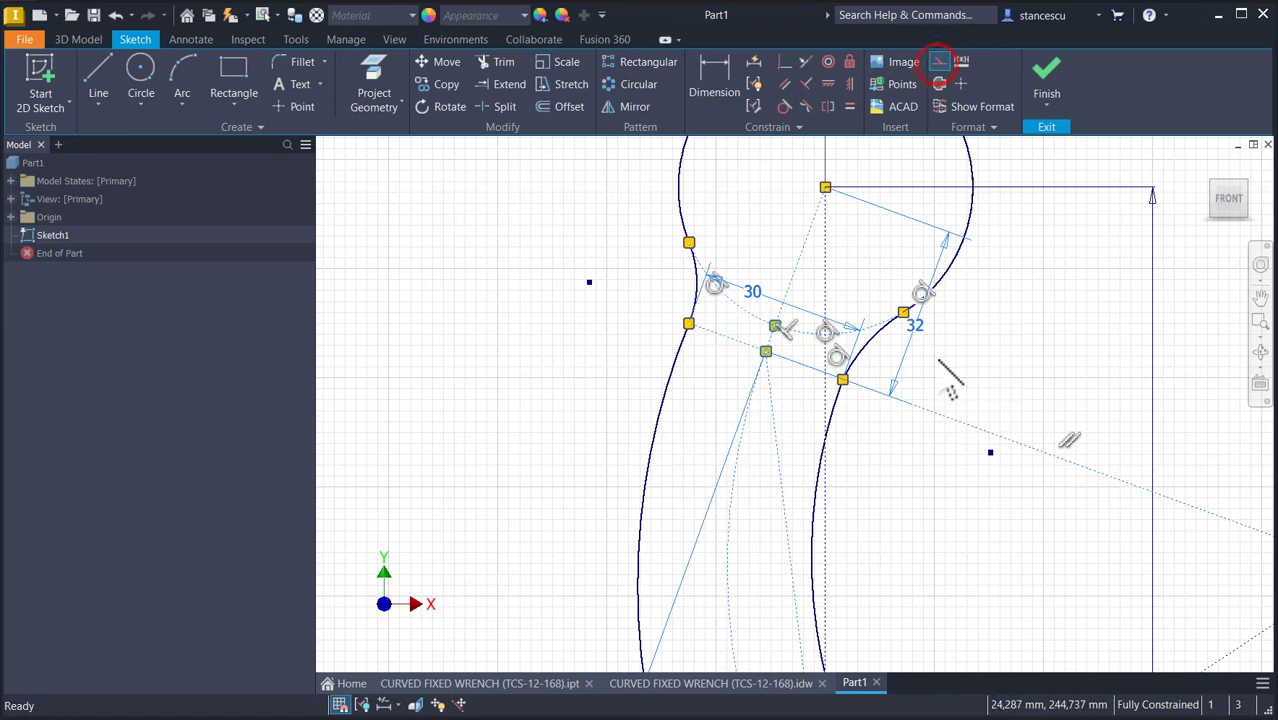
pyautogui.scroll(-5, 907, 442)
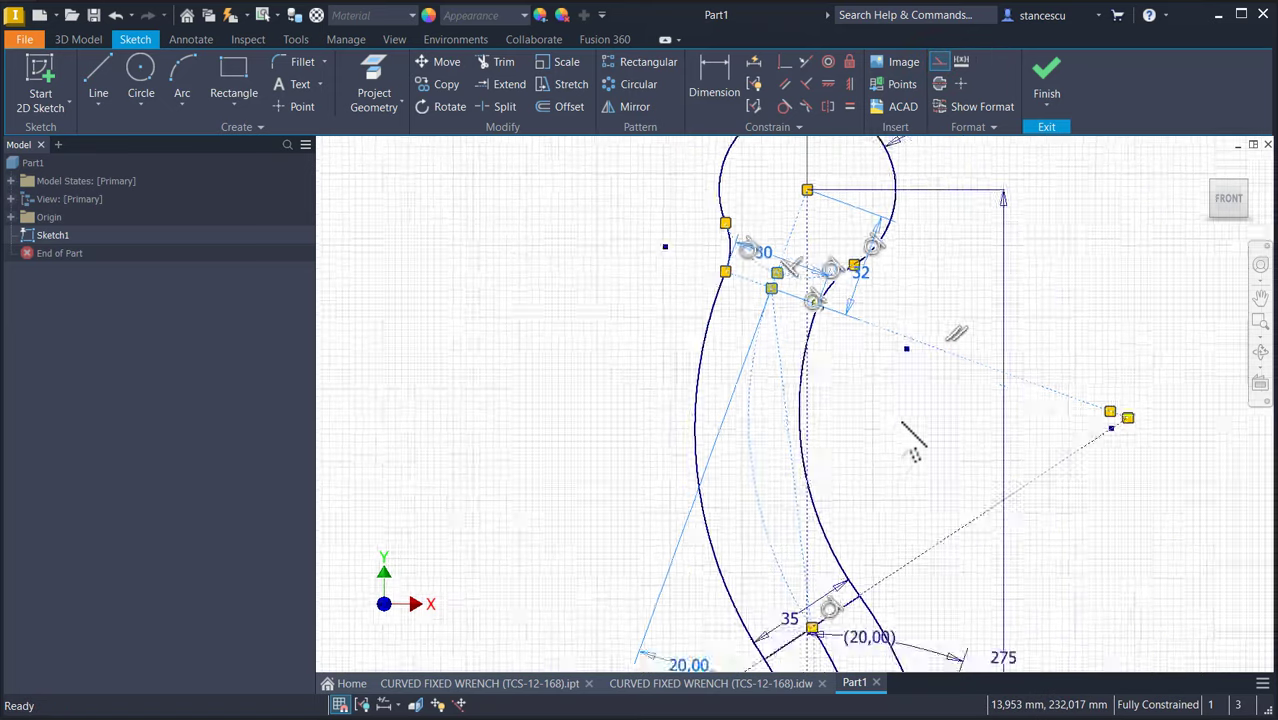
pyautogui.scroll(5, 935, 530)
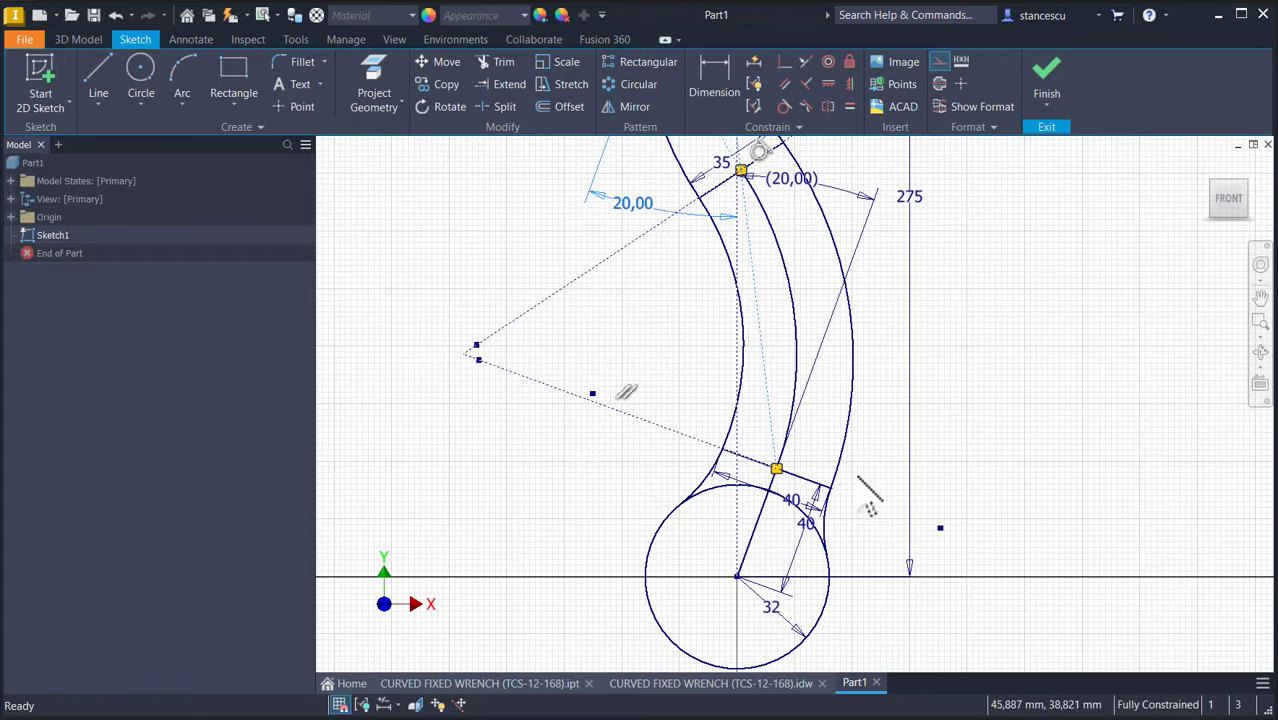
# Step: Split the lower head's 32 mm radius circle where the two transition arcs and the vertical centre line meet it
pyautogui.moveTo(876, 530); pyautogui.dragTo(928, 419, button='middle')
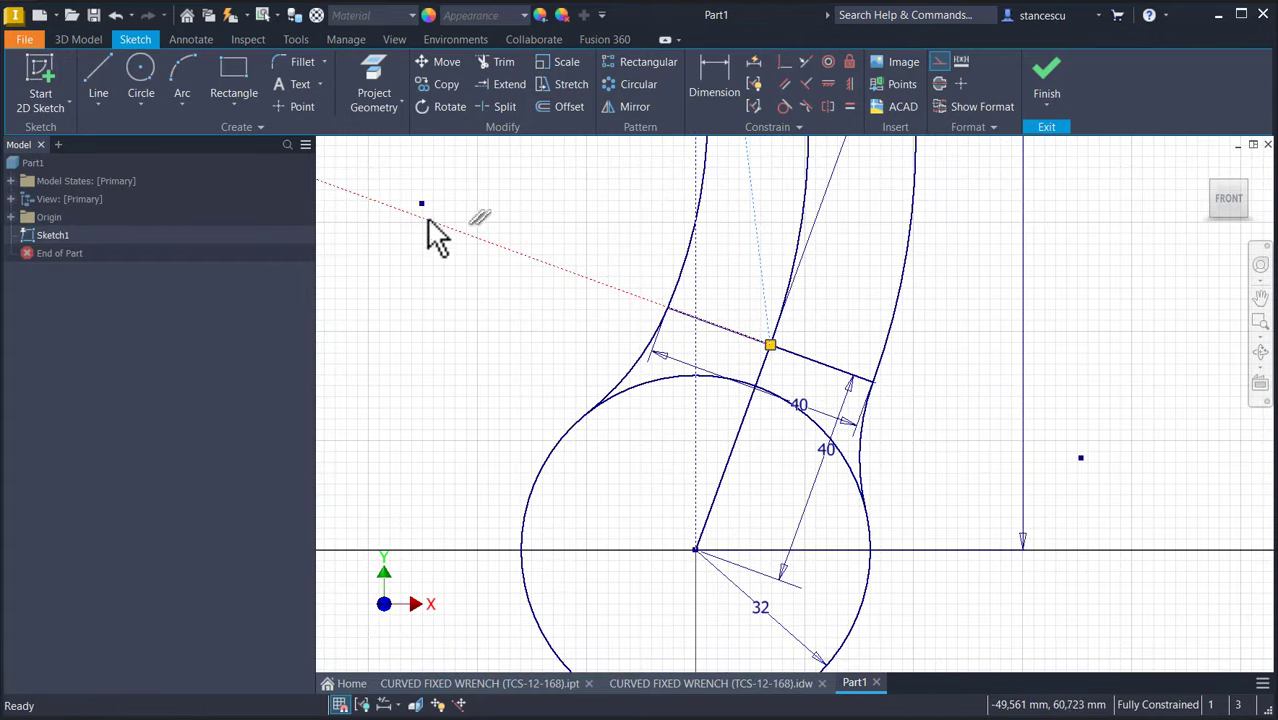
pyautogui.click(505, 107)
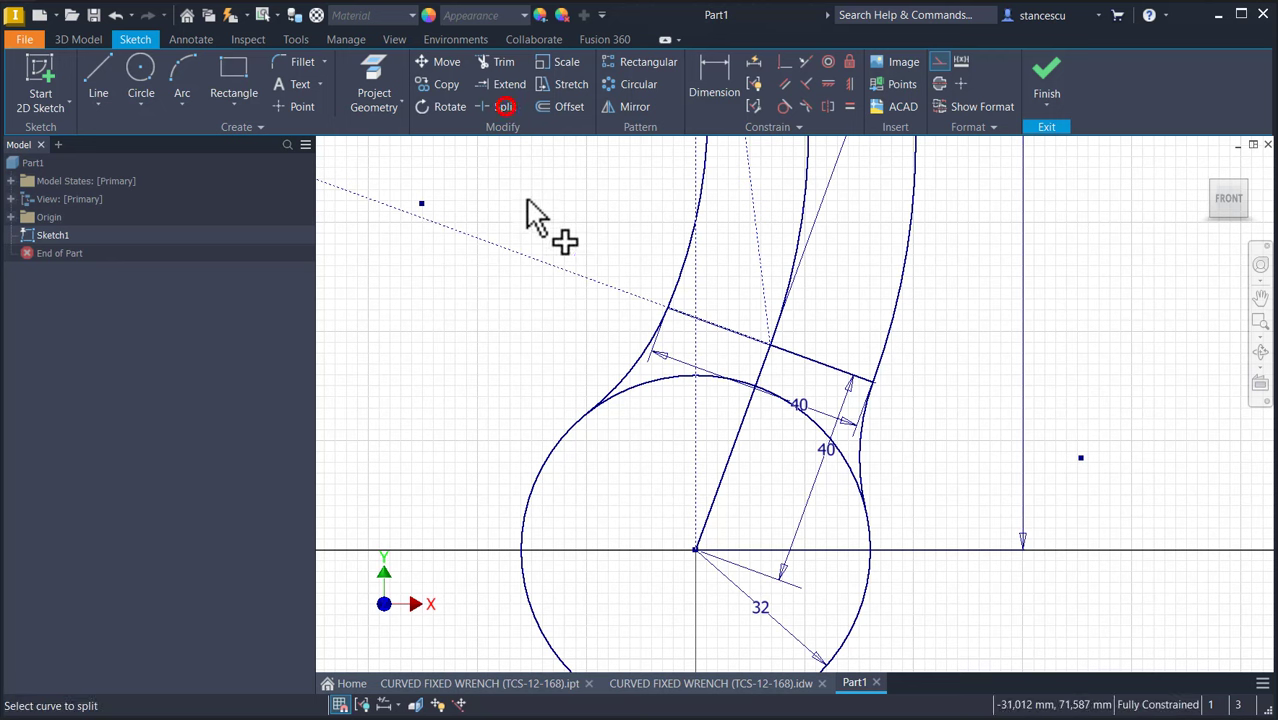
pyautogui.click(640, 382)
pyautogui.click(847, 467)
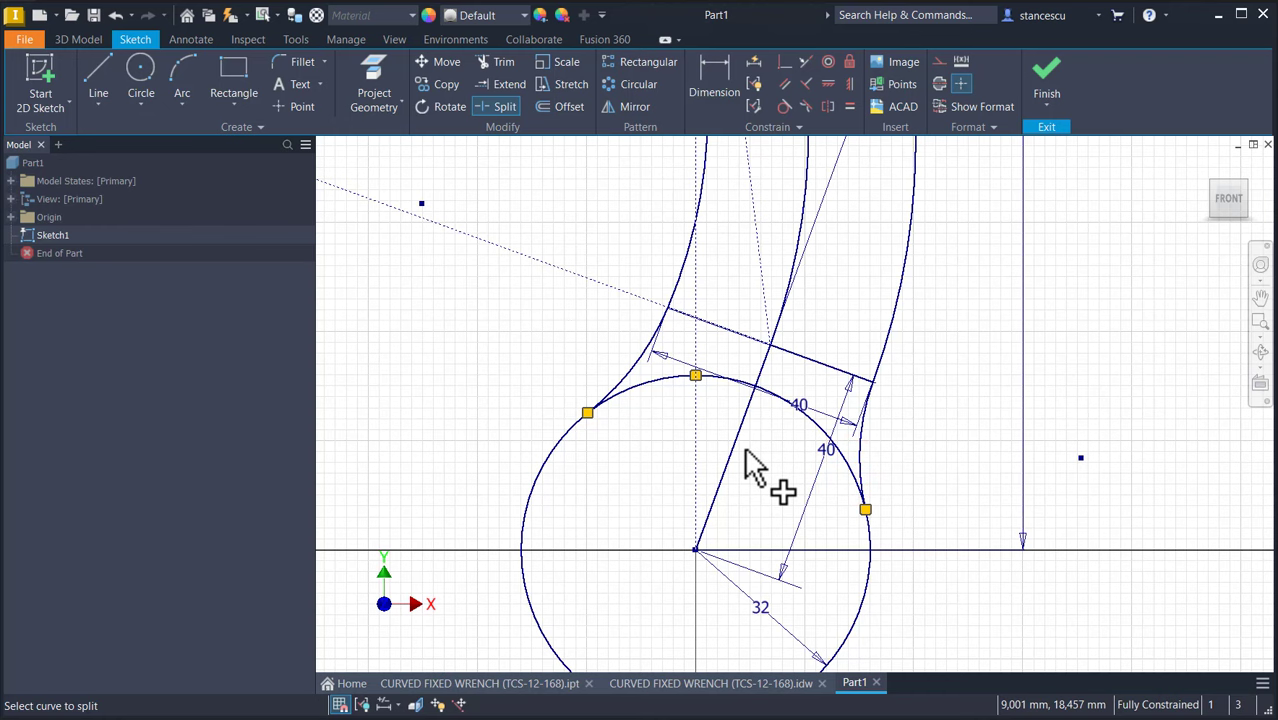
# Step: Convert the lower head's inner circle segments, both 40 mm lines and the lower handle centre arc to construction geometry
pyautogui.press('Escape')
pyautogui.moveTo(843, 266)
pyautogui.mouseDown()
pyautogui.moveTo(670, 471)
pyautogui.moveTo(707, 472)
pyautogui.mouseUp()
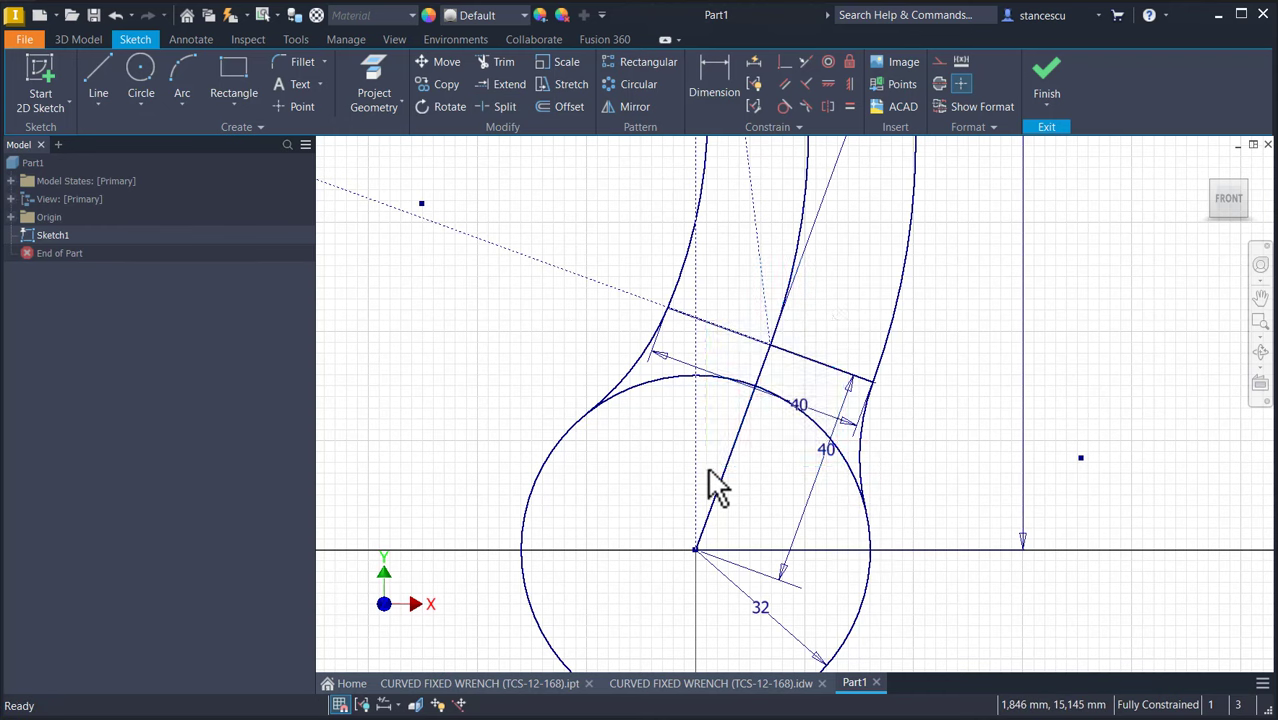
pyautogui.click(938, 62)
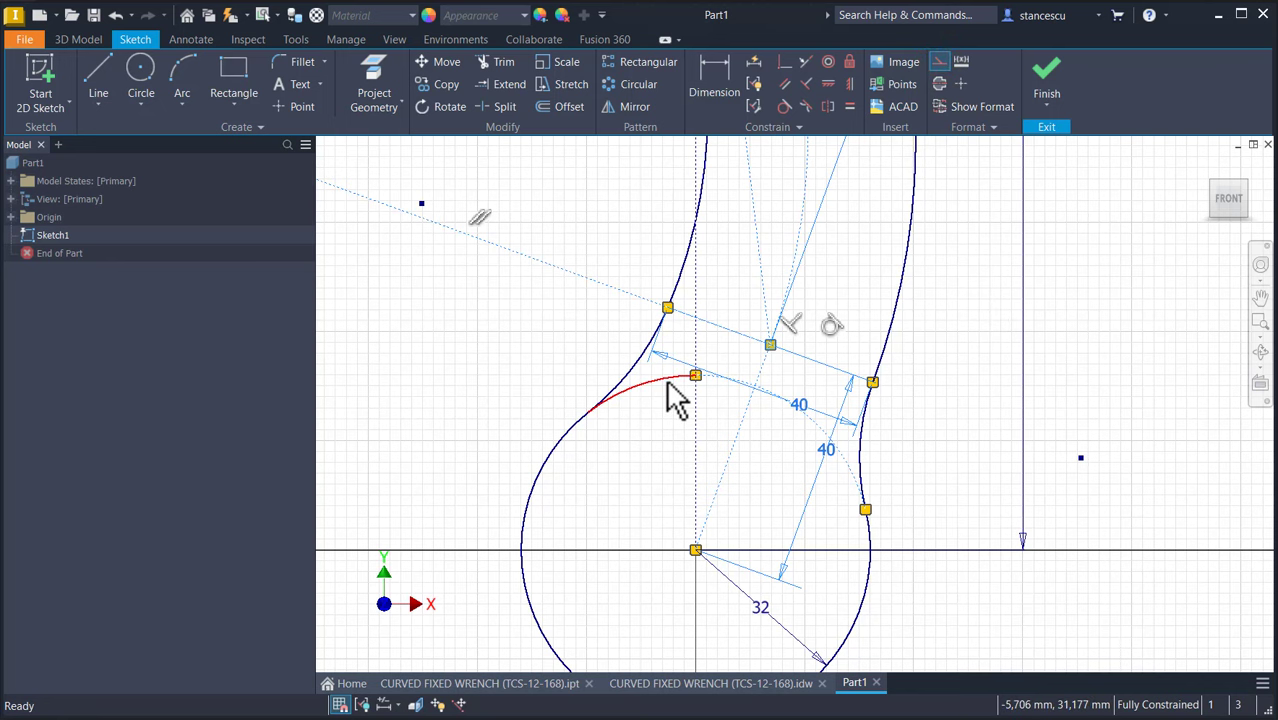
pyautogui.click(505, 106)
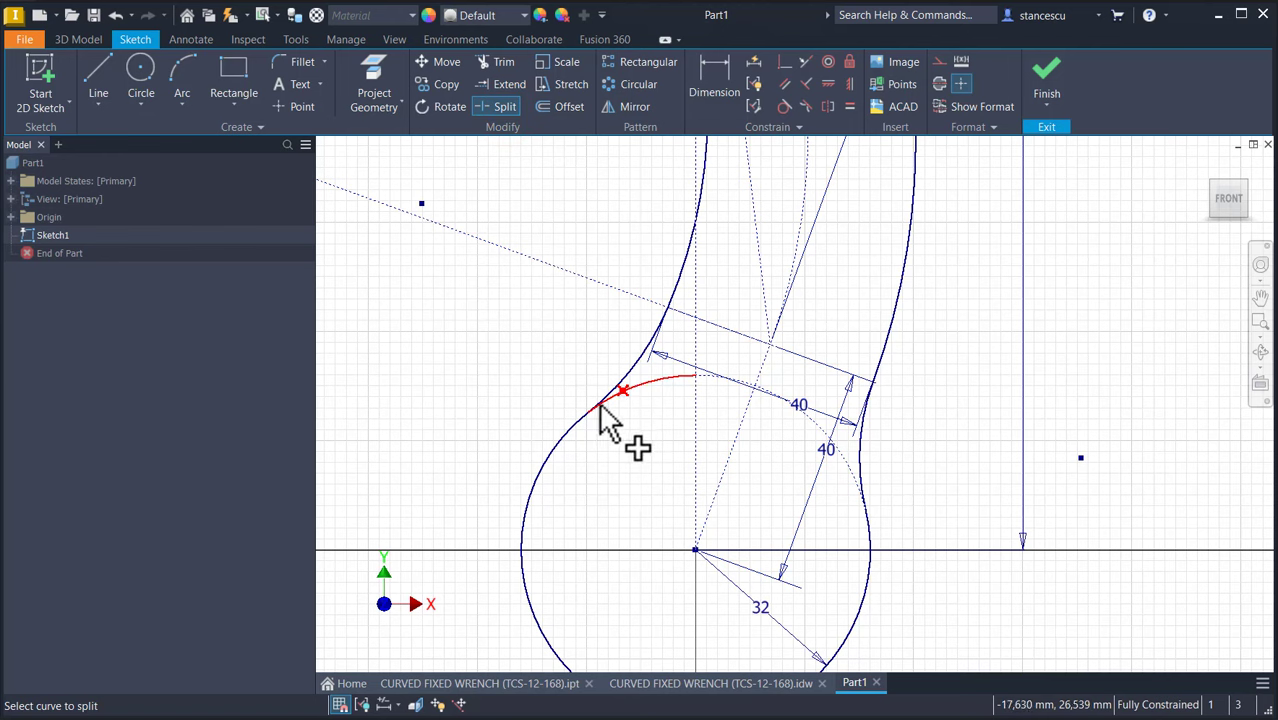
pyautogui.press('Escape')
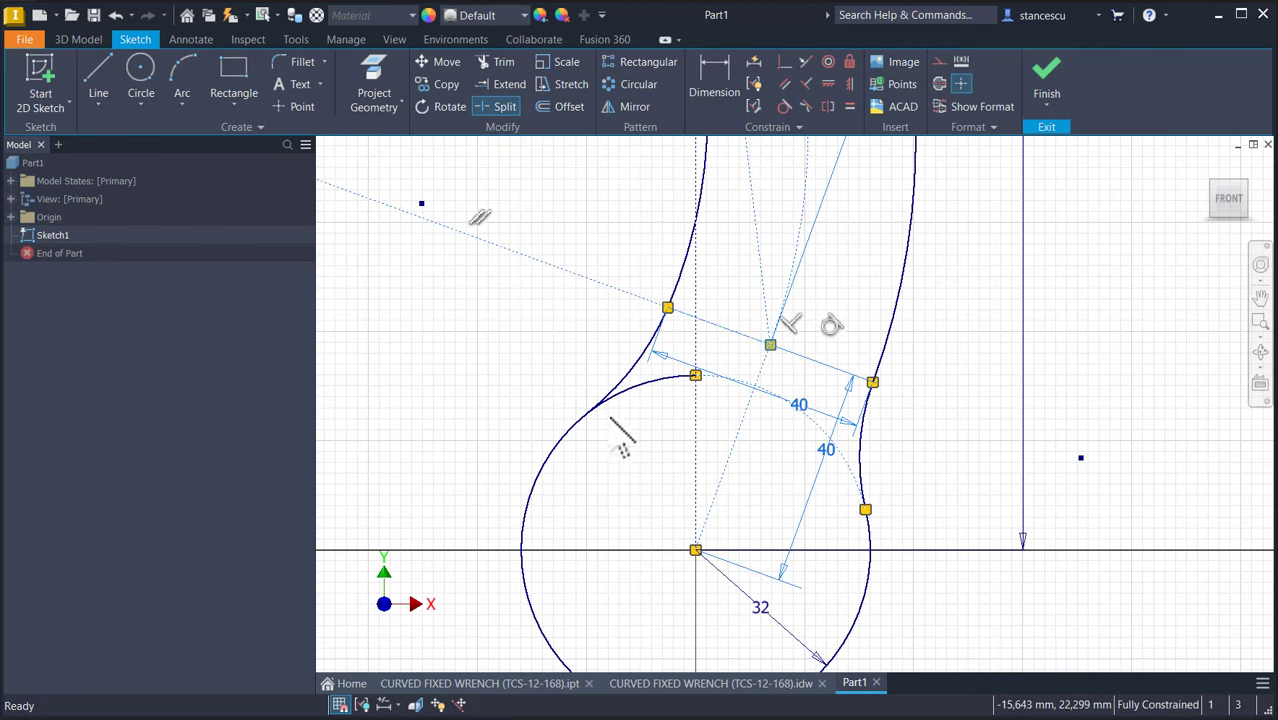
pyautogui.click(634, 389)
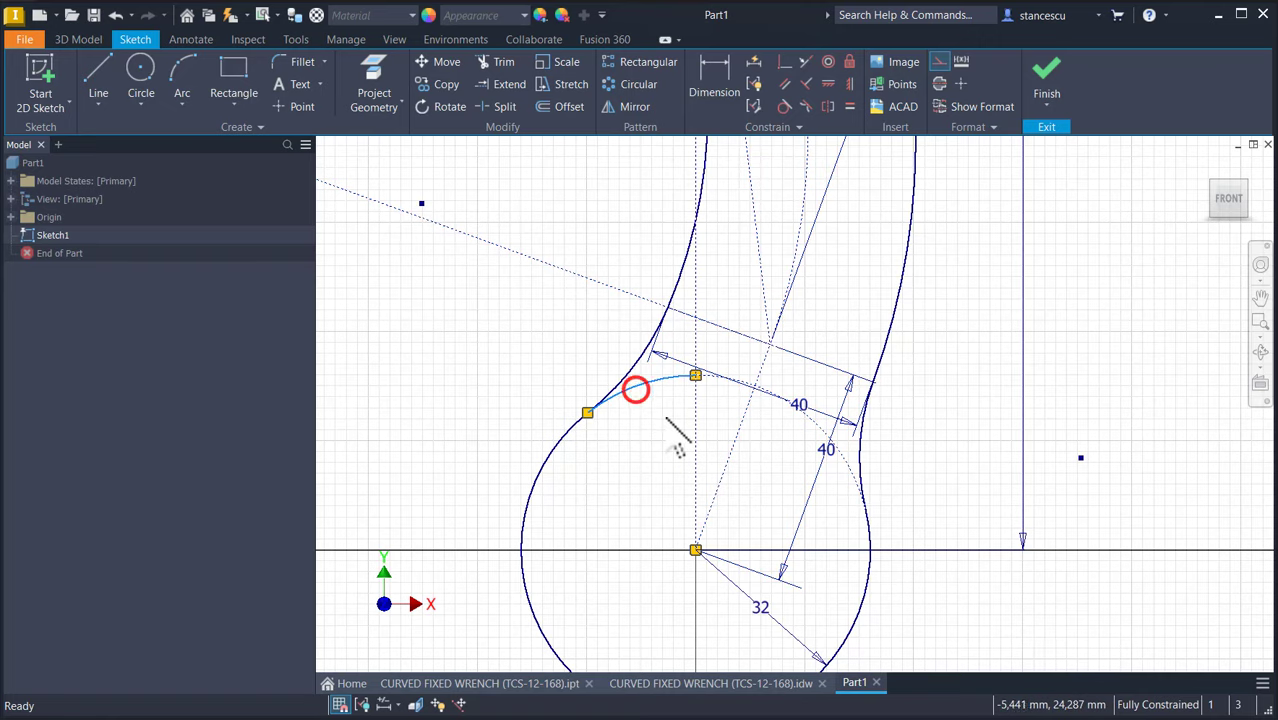
pyautogui.click(940, 62)
pyautogui.click(978, 251)
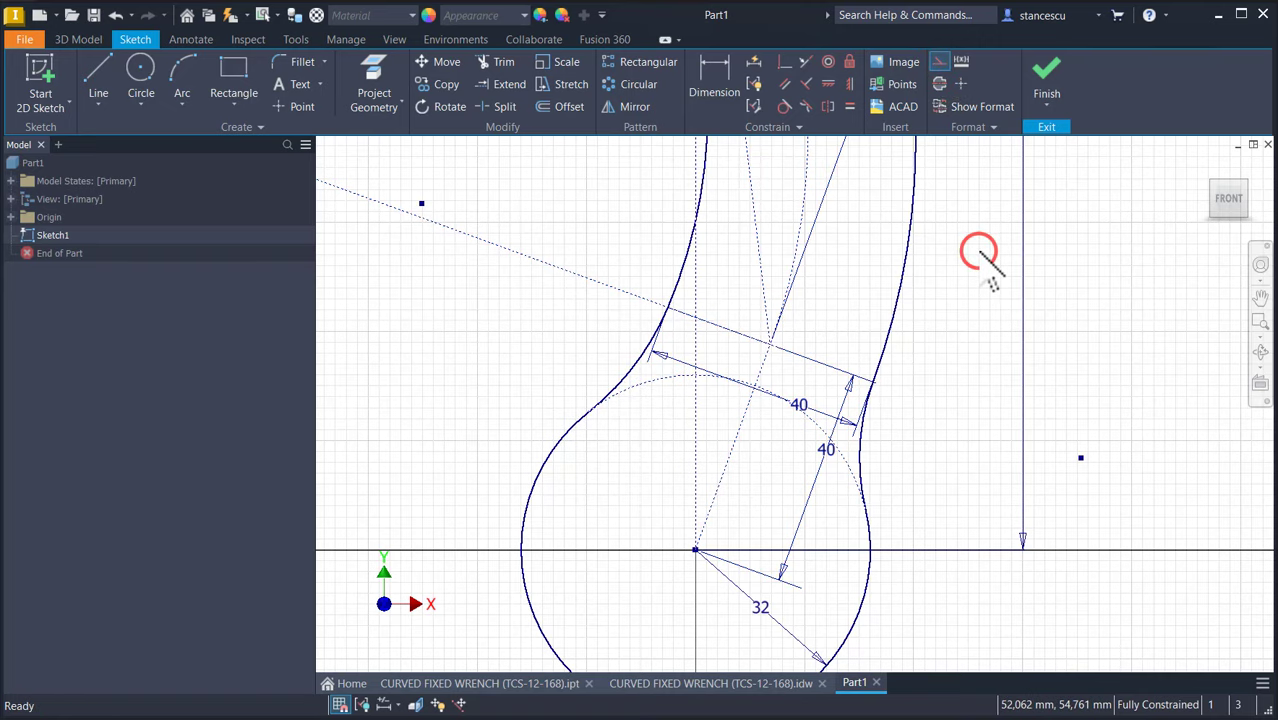
# Step: Finish the sketch and extrude both handle profiles 10 mm symmetrically about the sketch plane
pyautogui.press('Home')
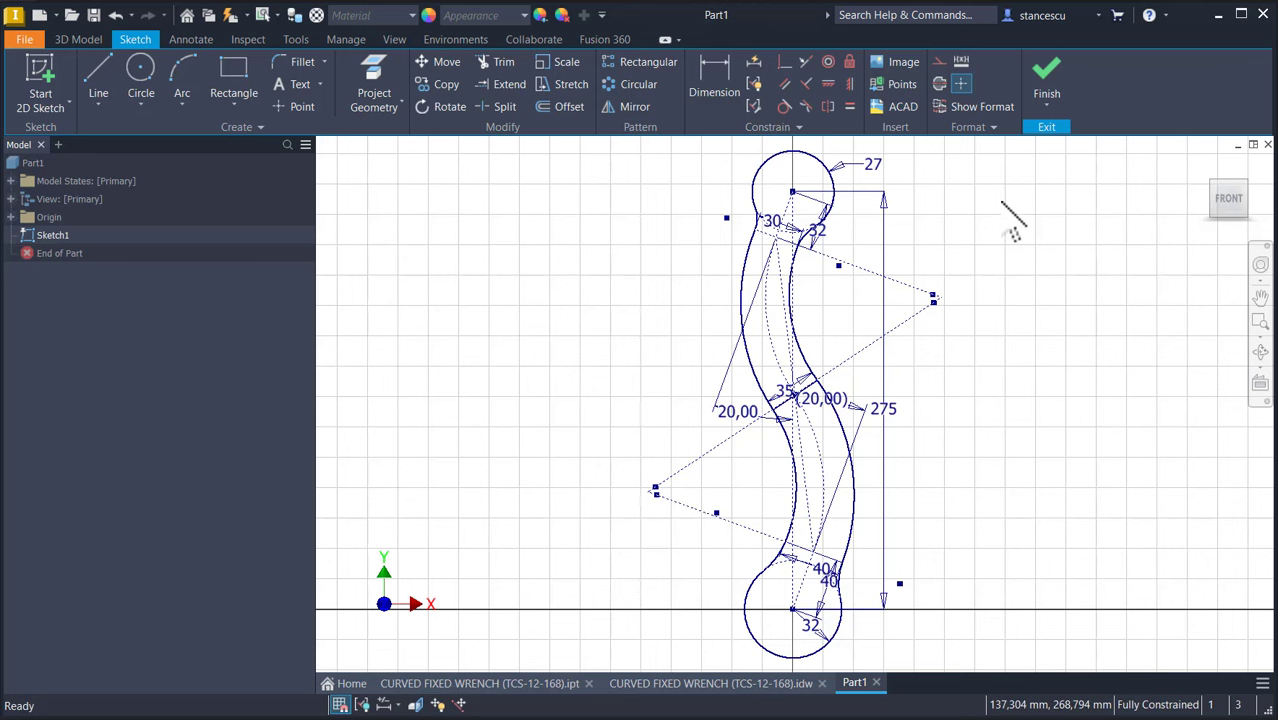
pyautogui.click(1047, 80)
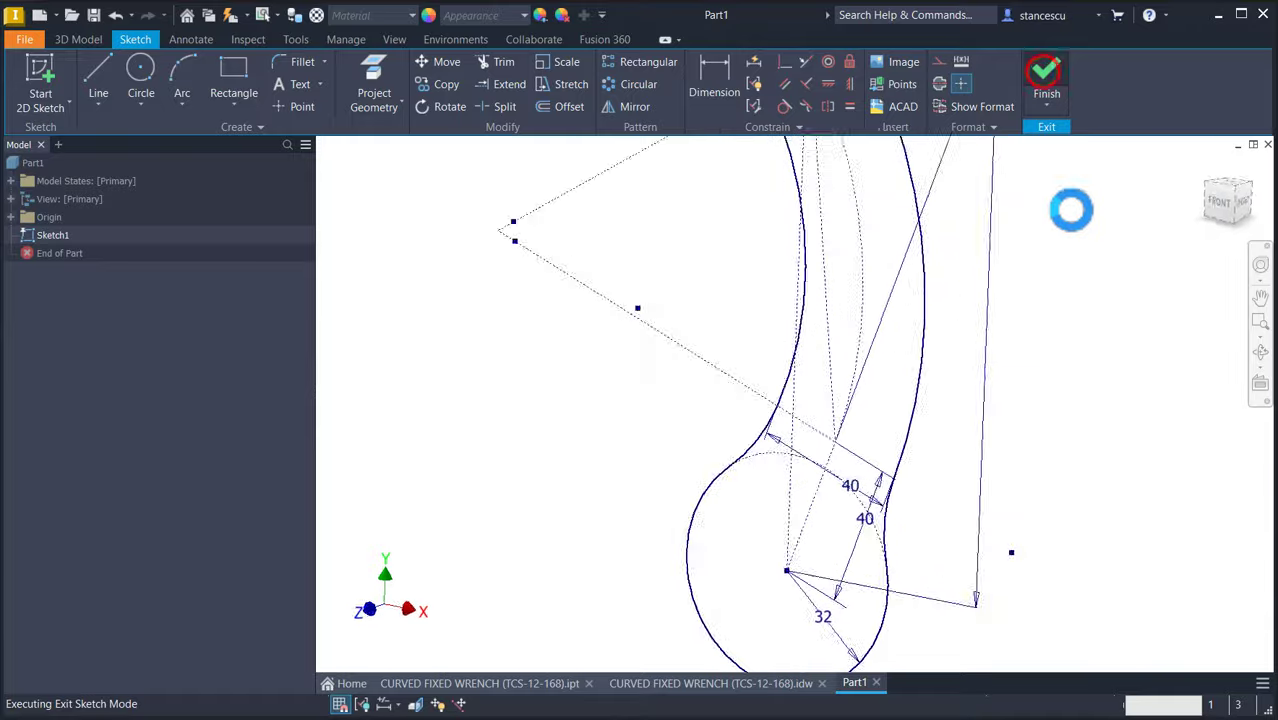
pyautogui.press('F6')
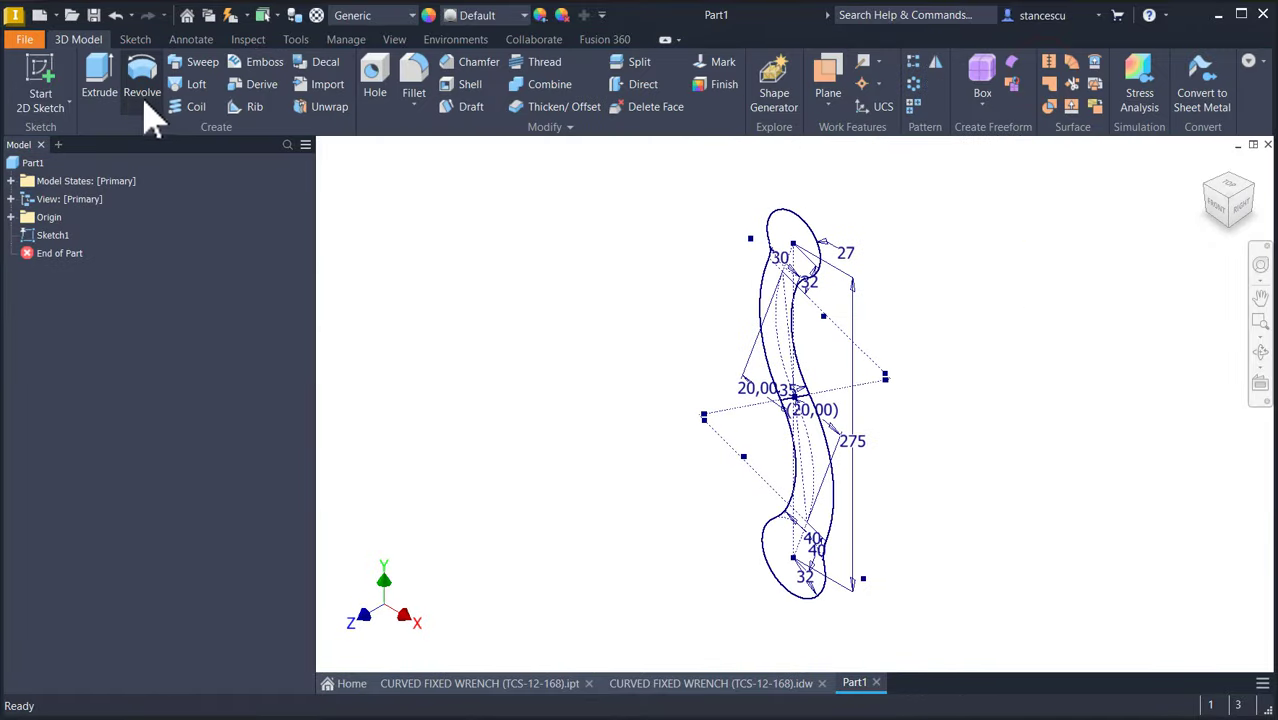
pyautogui.click(99, 86)
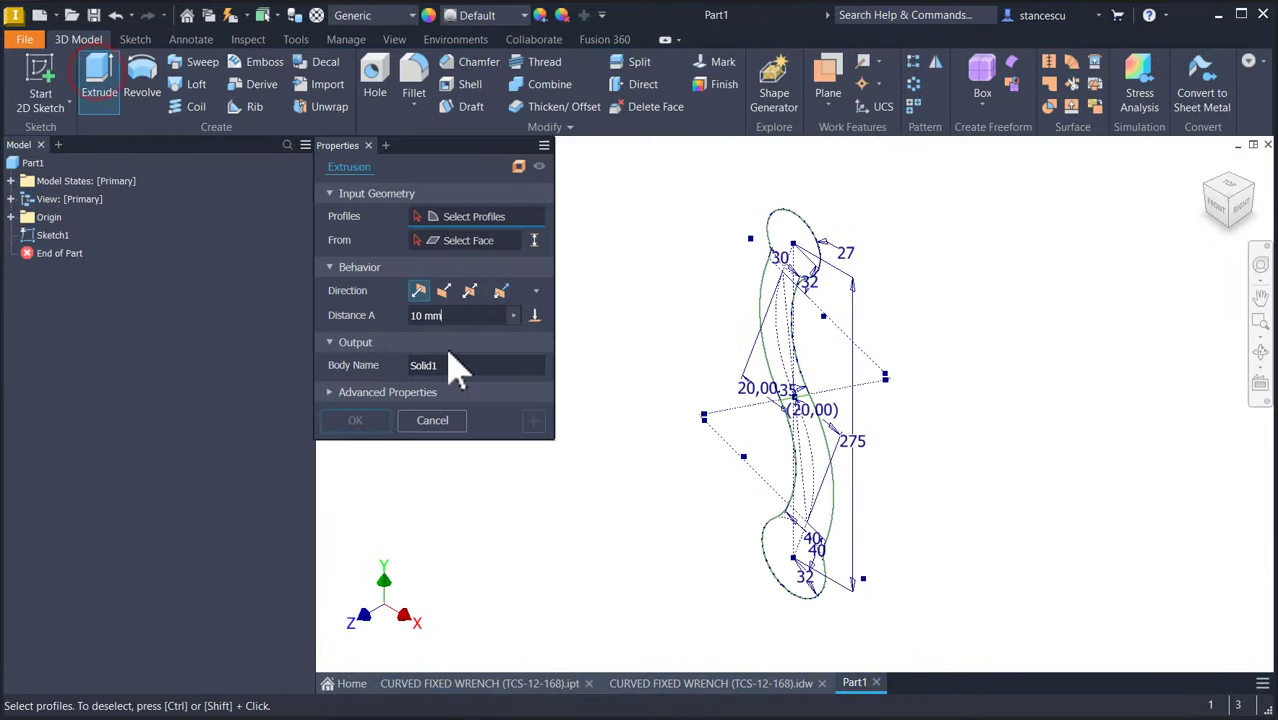
pyautogui.click(786, 352)
pyautogui.click(802, 418)
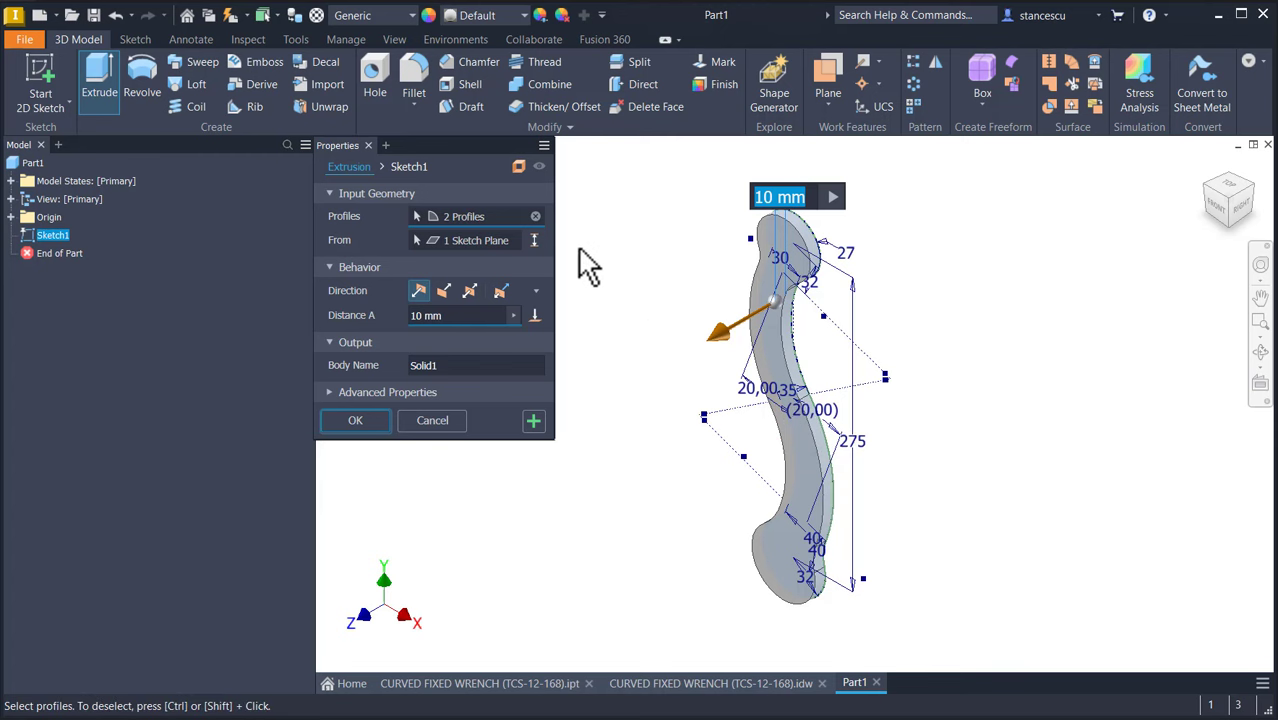
pyautogui.click(466, 291)
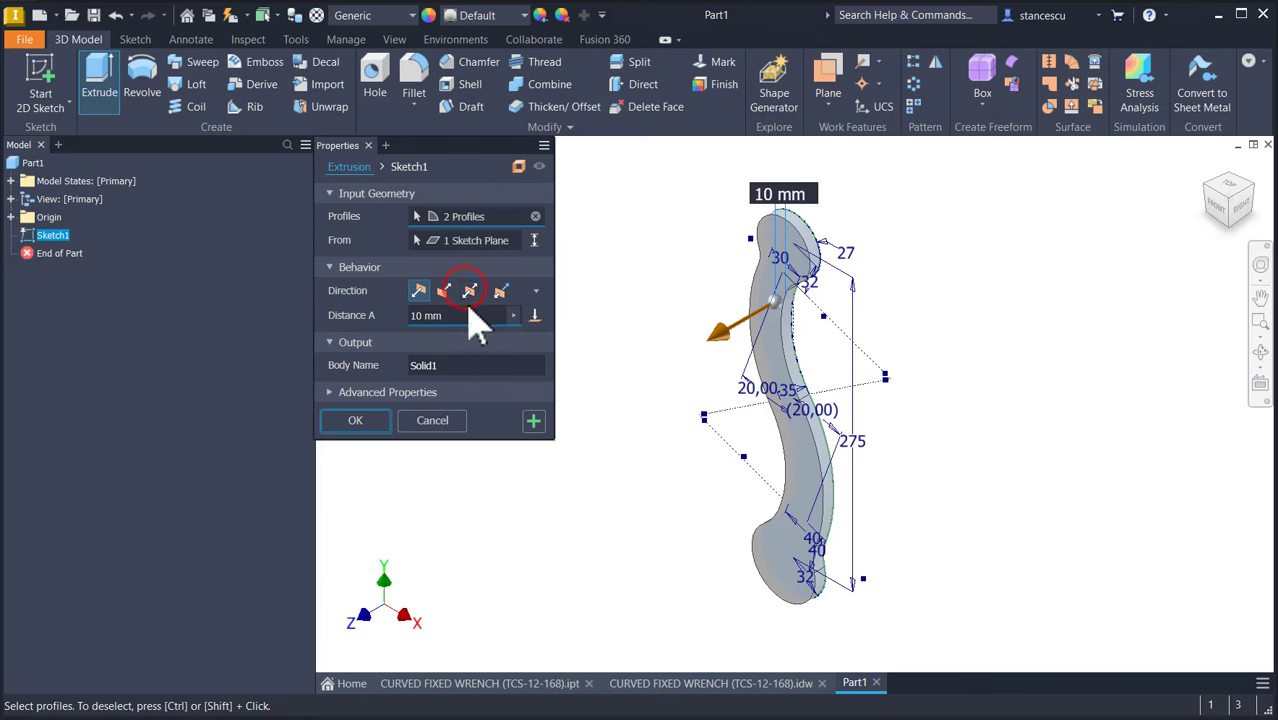
pyautogui.click(469, 291)
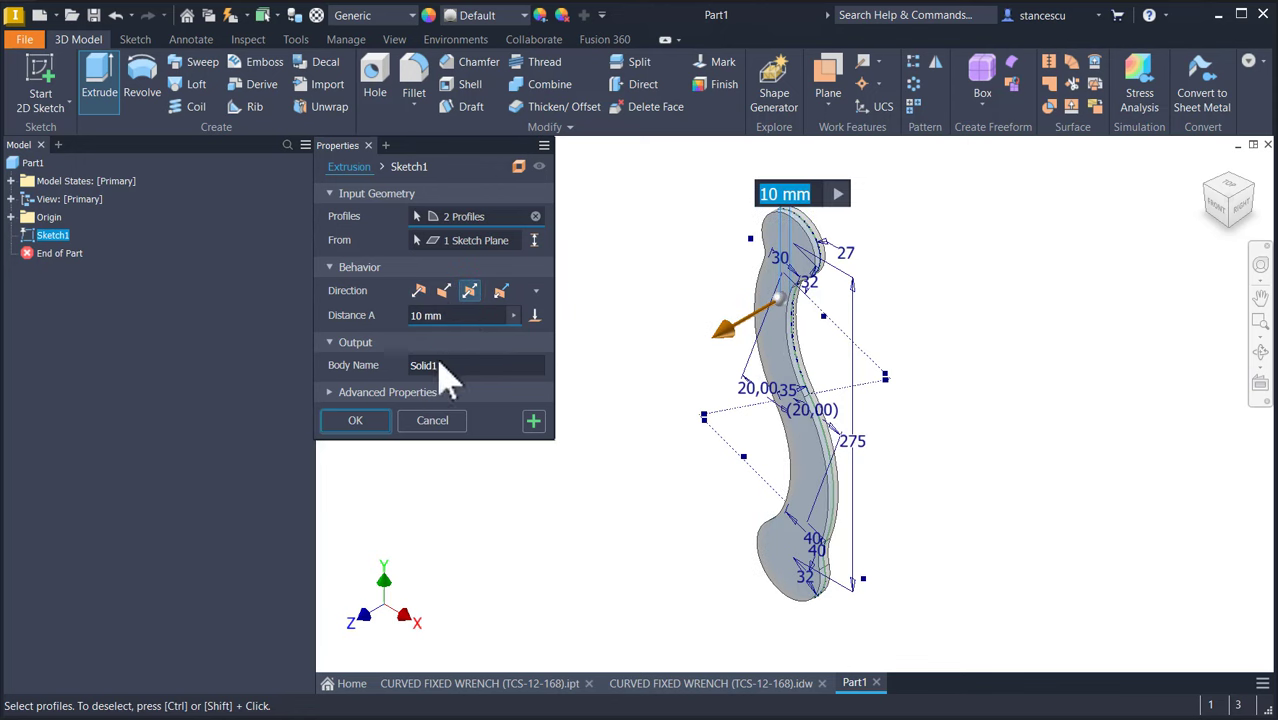
pyautogui.click(356, 421)
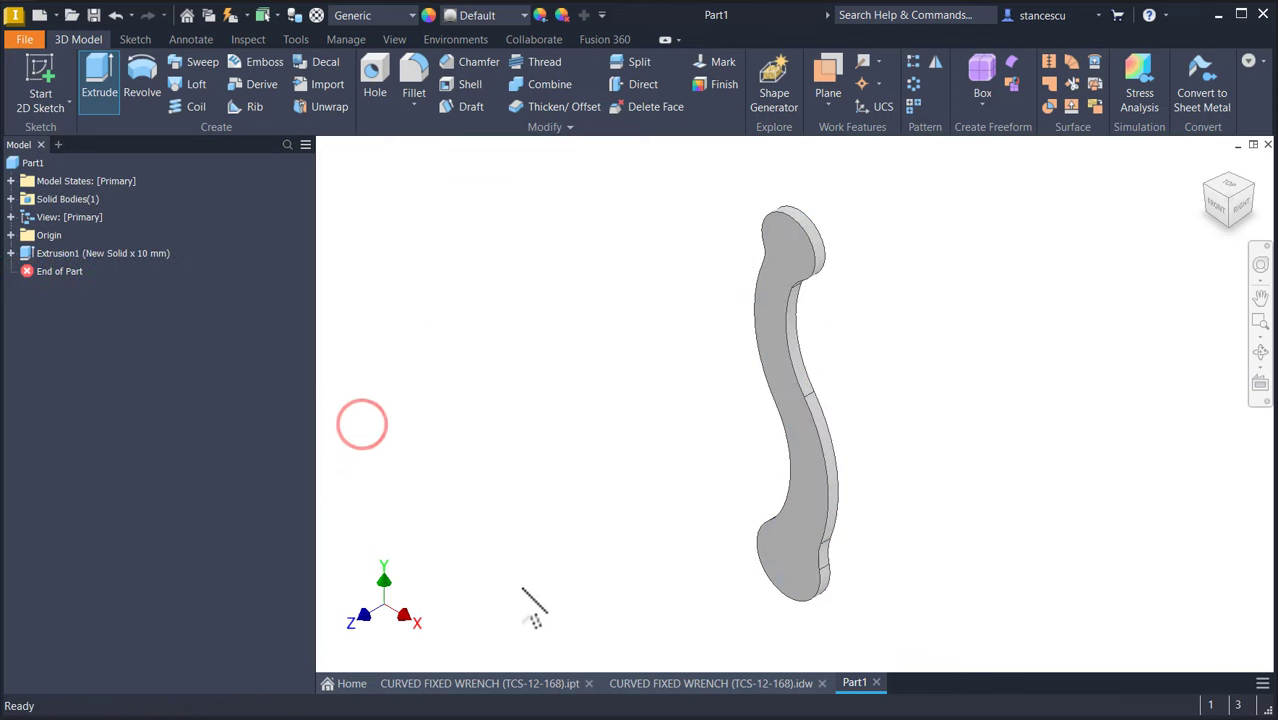
# Step: Examine the wrench's technical drawing for the thickness of the heads and return to the Part1 model
pyautogui.click(709, 686)
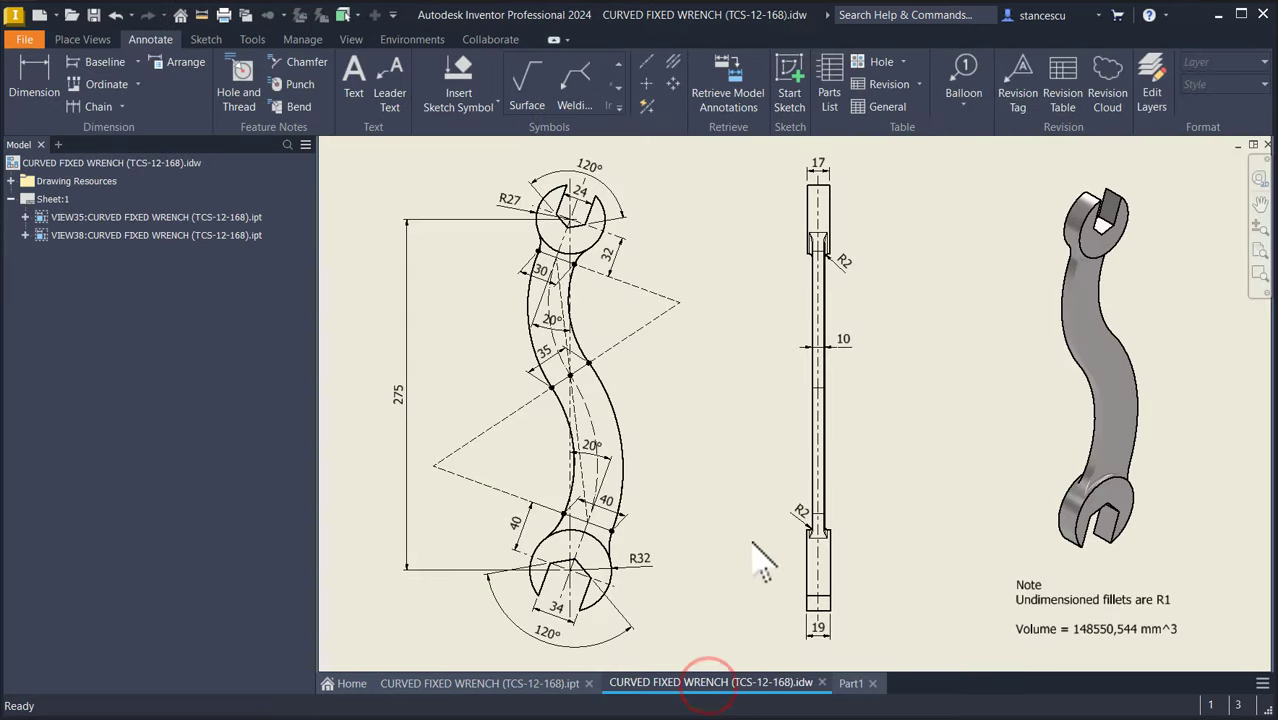
pyautogui.click(848, 683)
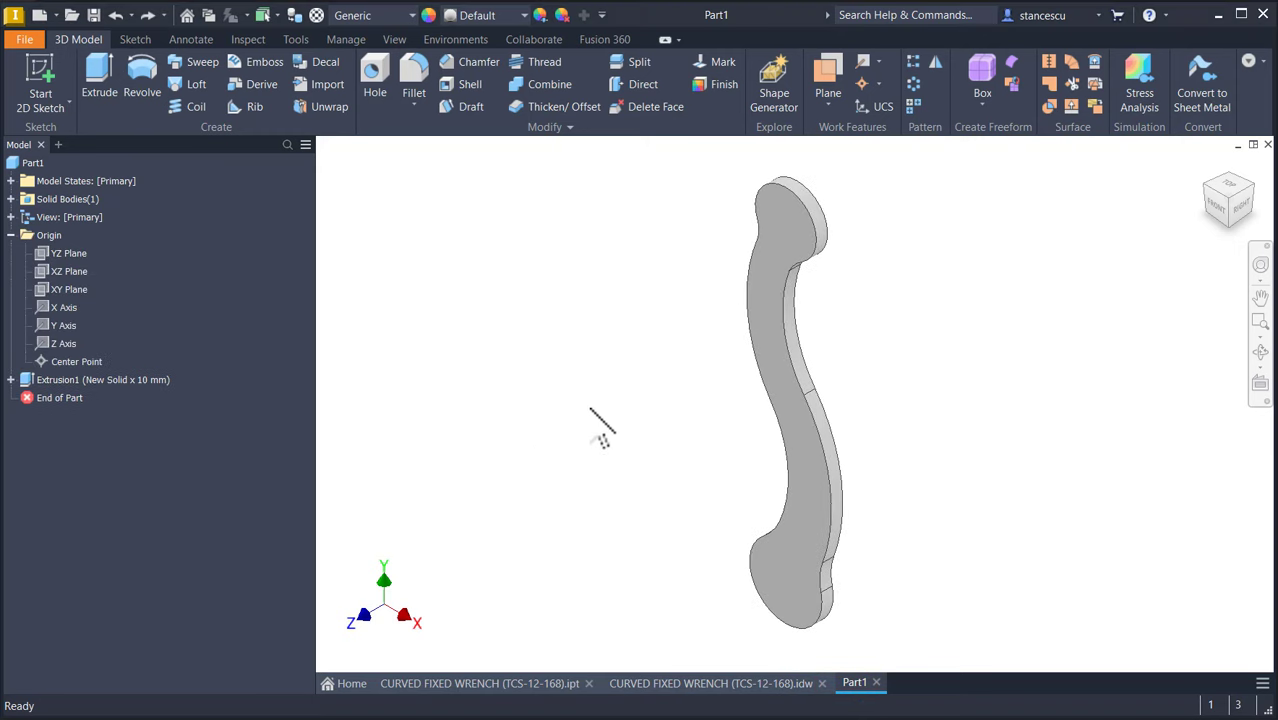
pyautogui.click(727, 683)
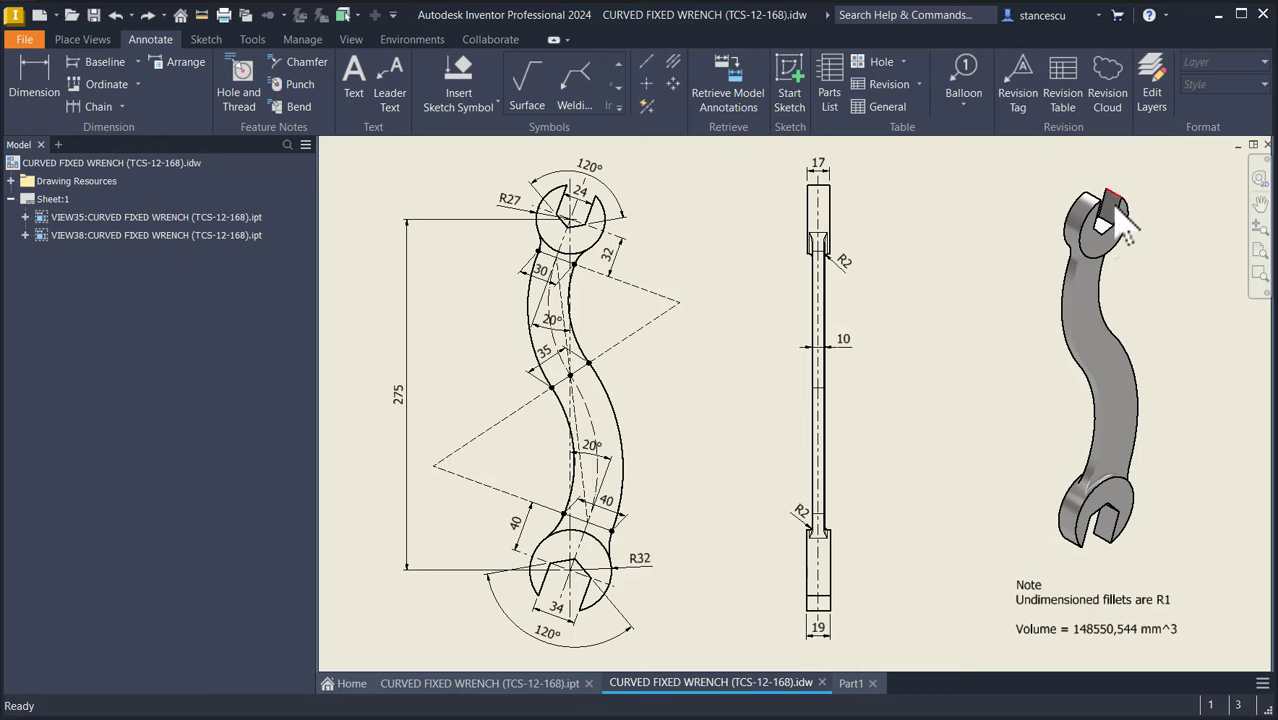
pyautogui.click(951, 361)
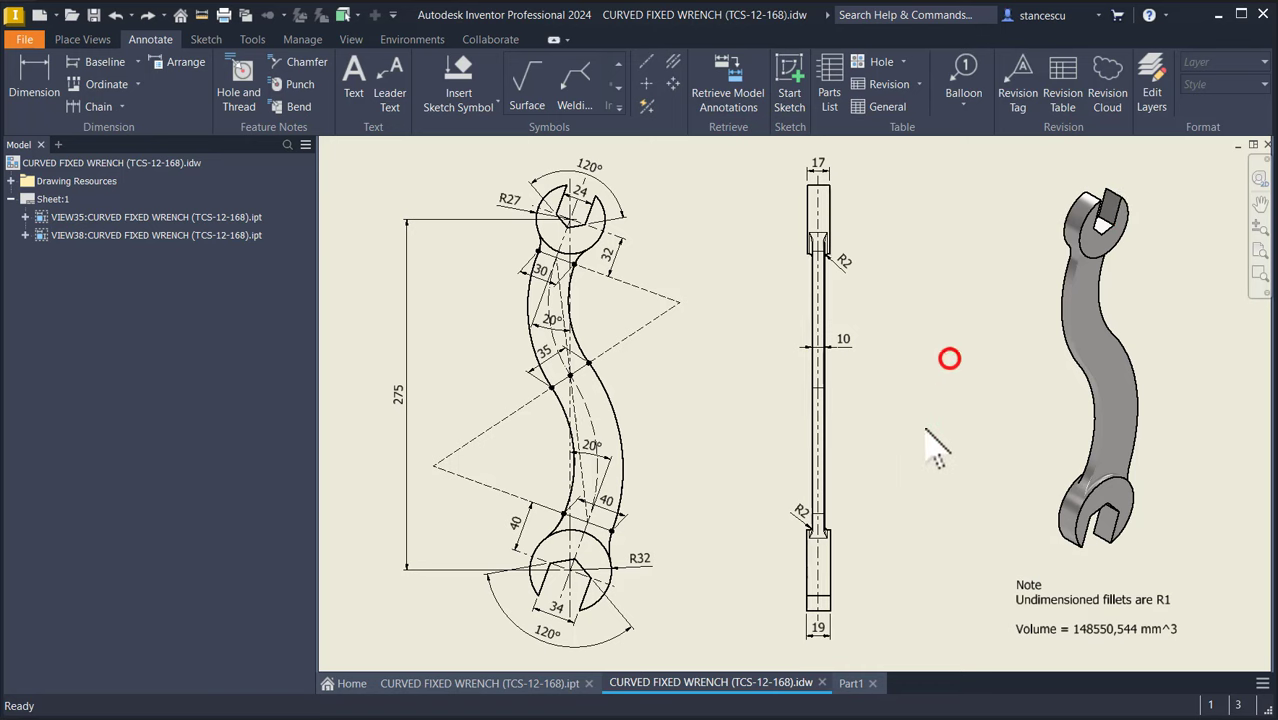
pyautogui.click(849, 684)
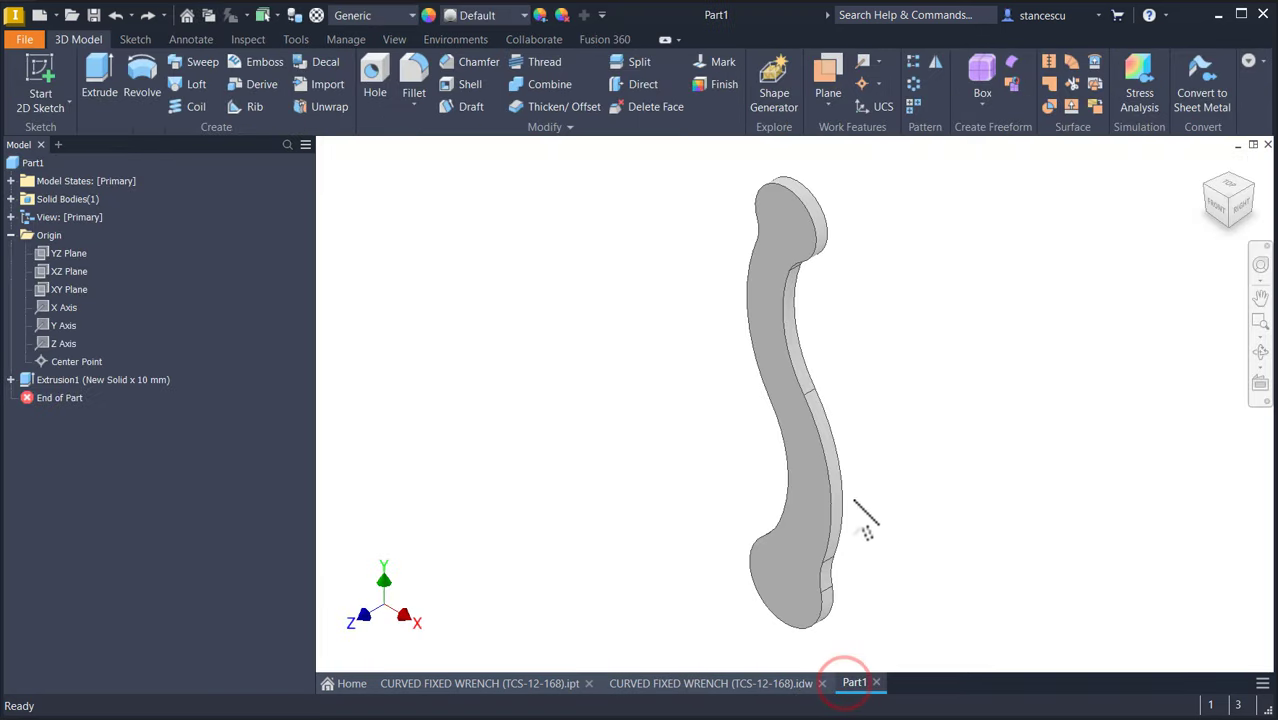
# Step: On the XY plane, with graphics sliced, project the lower head's round edge and sketch a matching circle centred on the origin
pyautogui.click(45, 292)
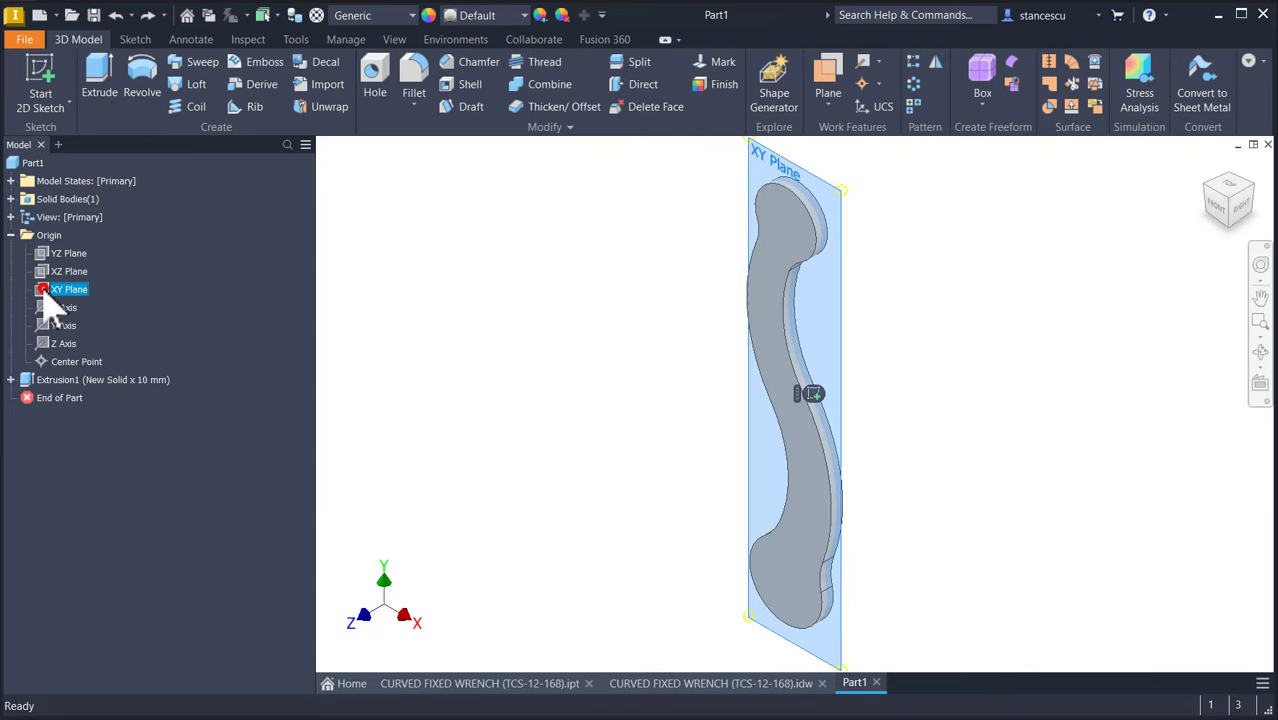
pyautogui.click(812, 393)
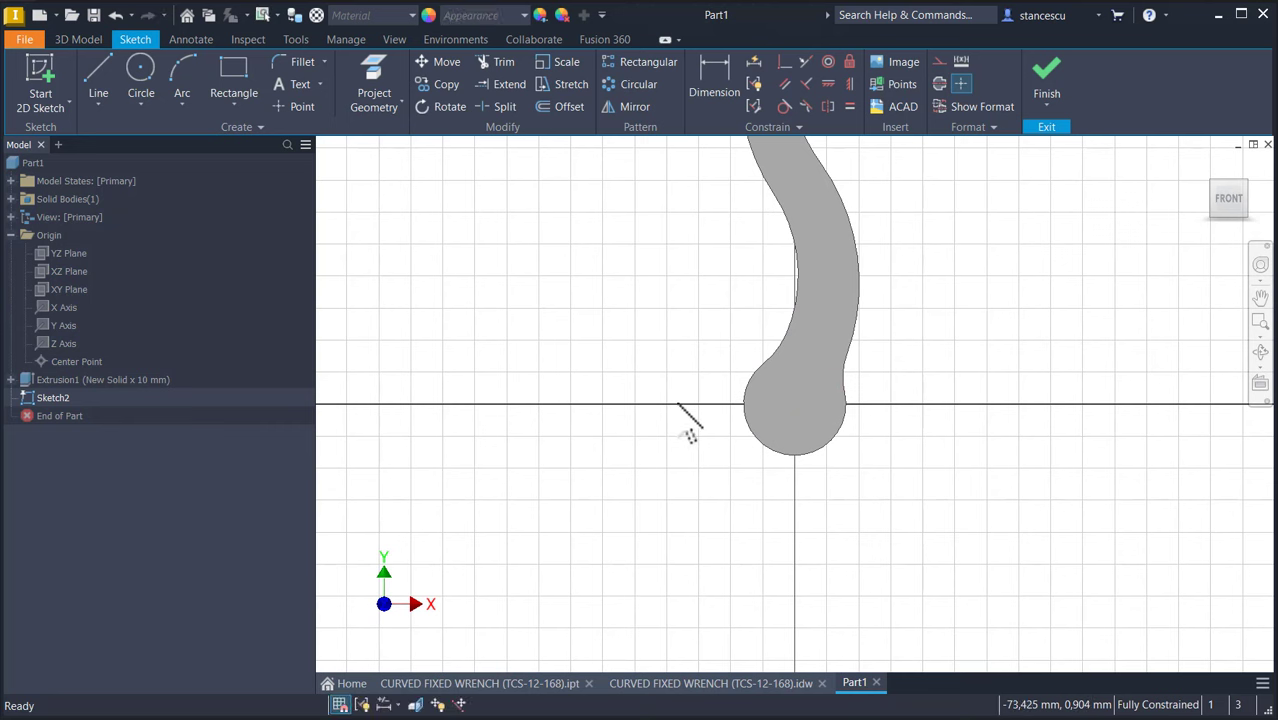
pyautogui.press('F7')
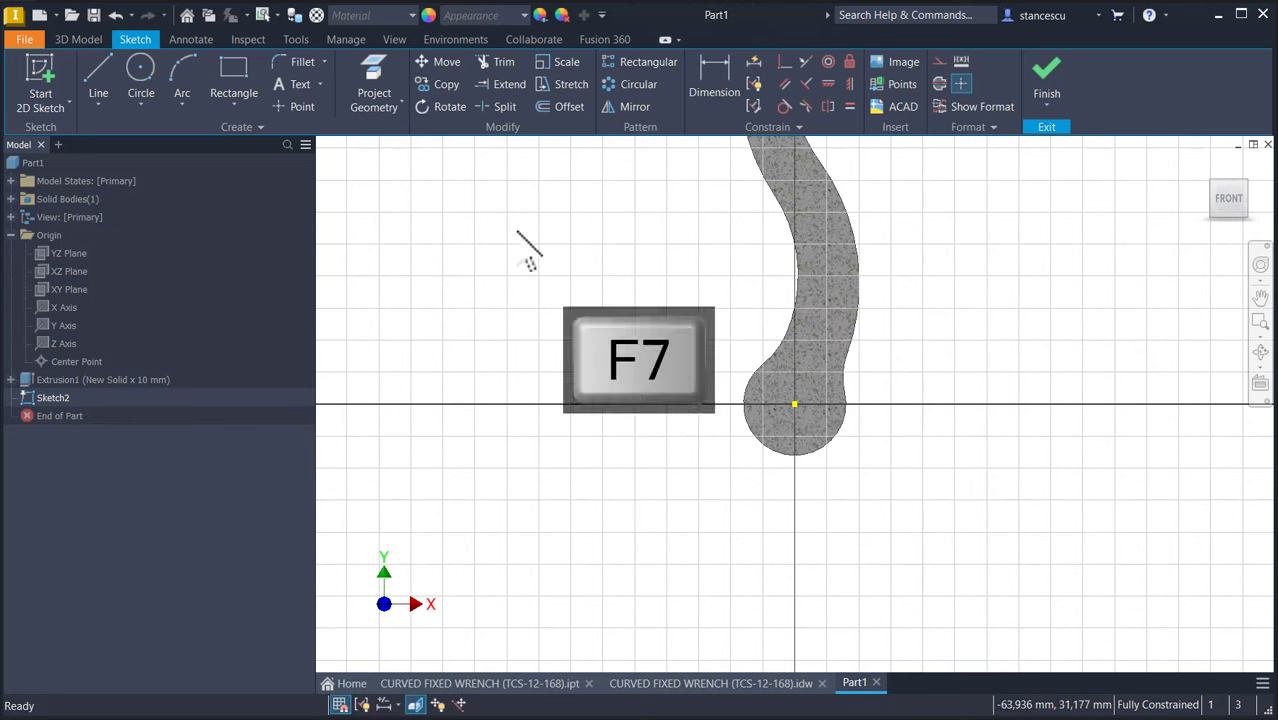
pyautogui.click(376, 68)
pyautogui.click(815, 449)
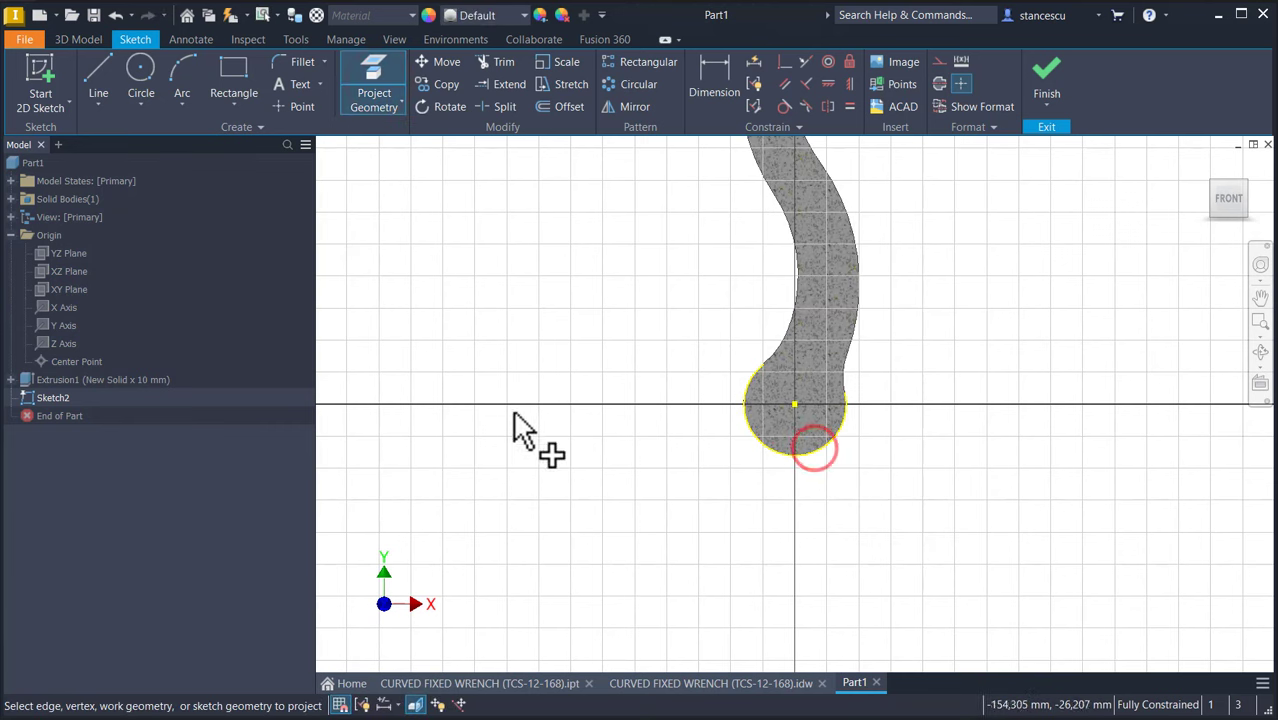
pyautogui.click(141, 88)
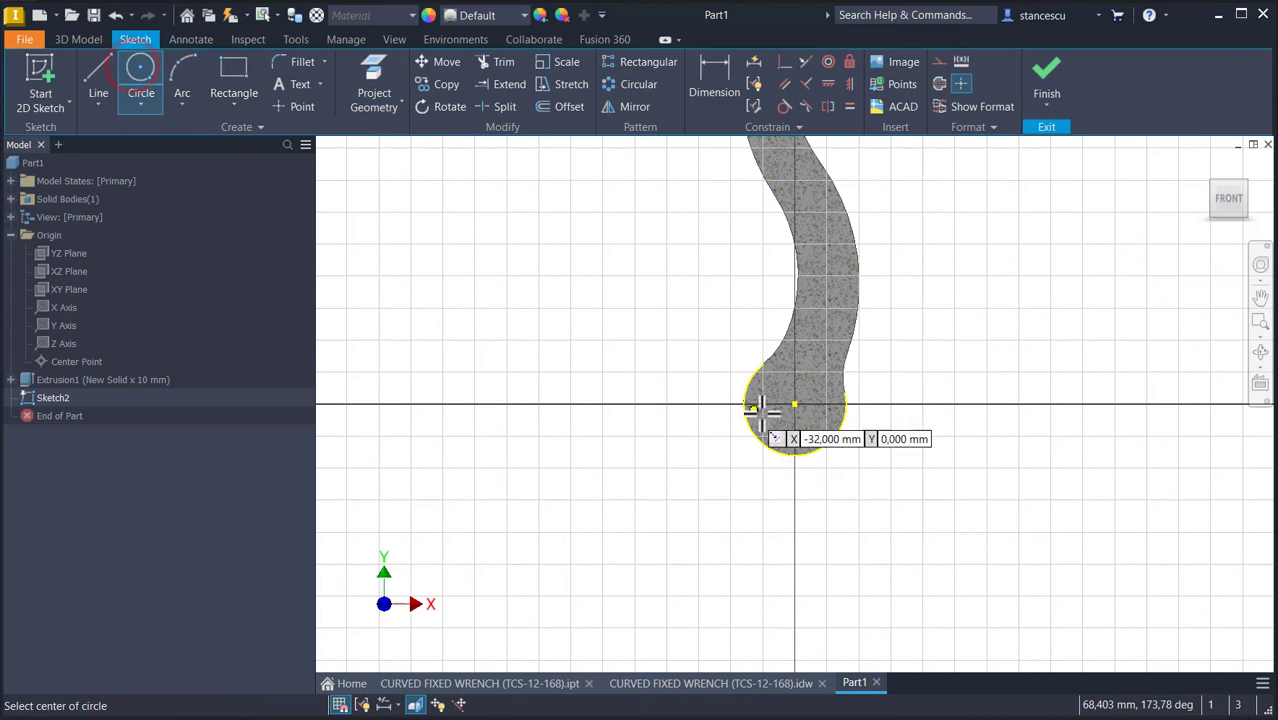
pyautogui.click(795, 405)
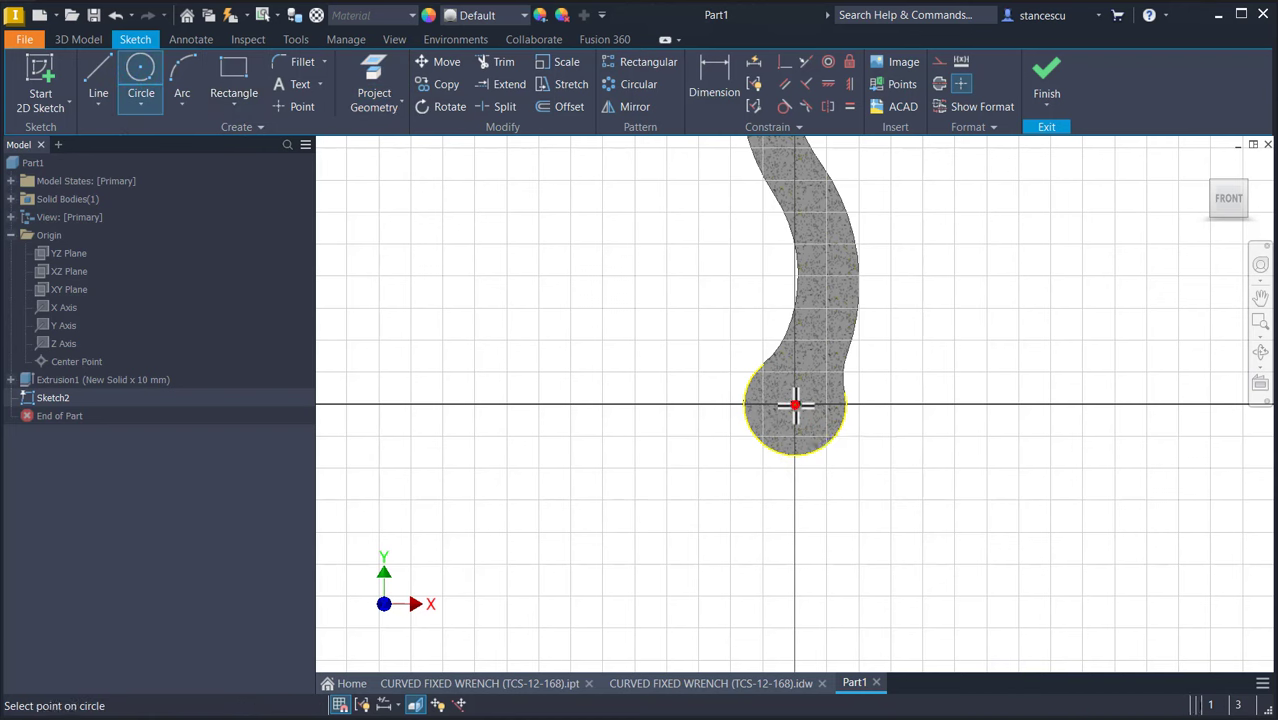
pyautogui.click(846, 427)
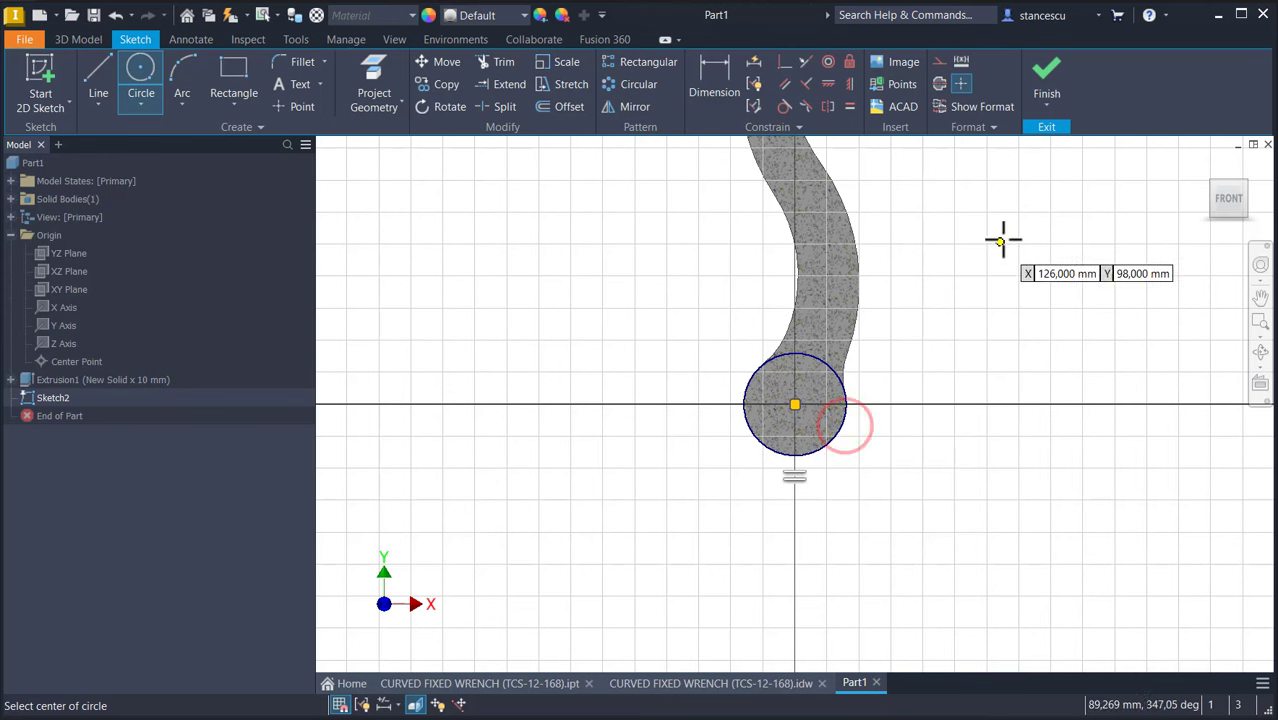
# Step: Finish the sketch and extrude the lower head circle 19 mm symmetrically, joined to the handle
pyautogui.click(1048, 84)
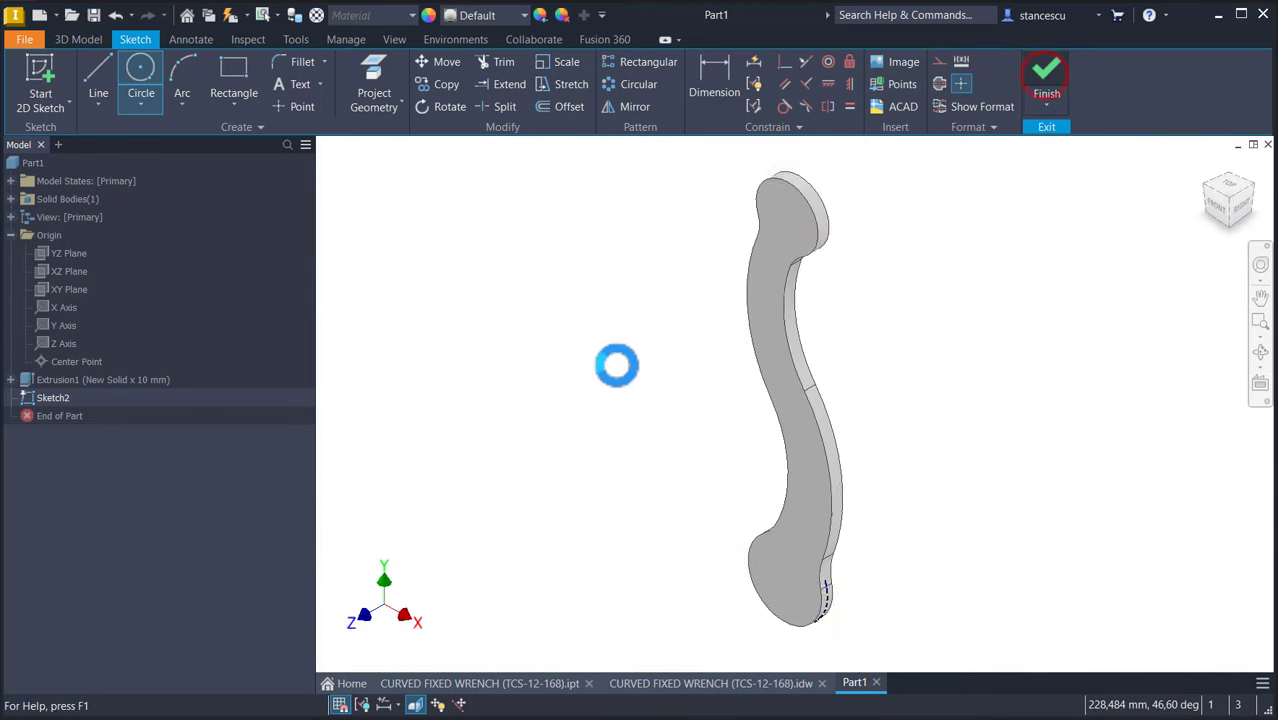
pyautogui.click(108, 84)
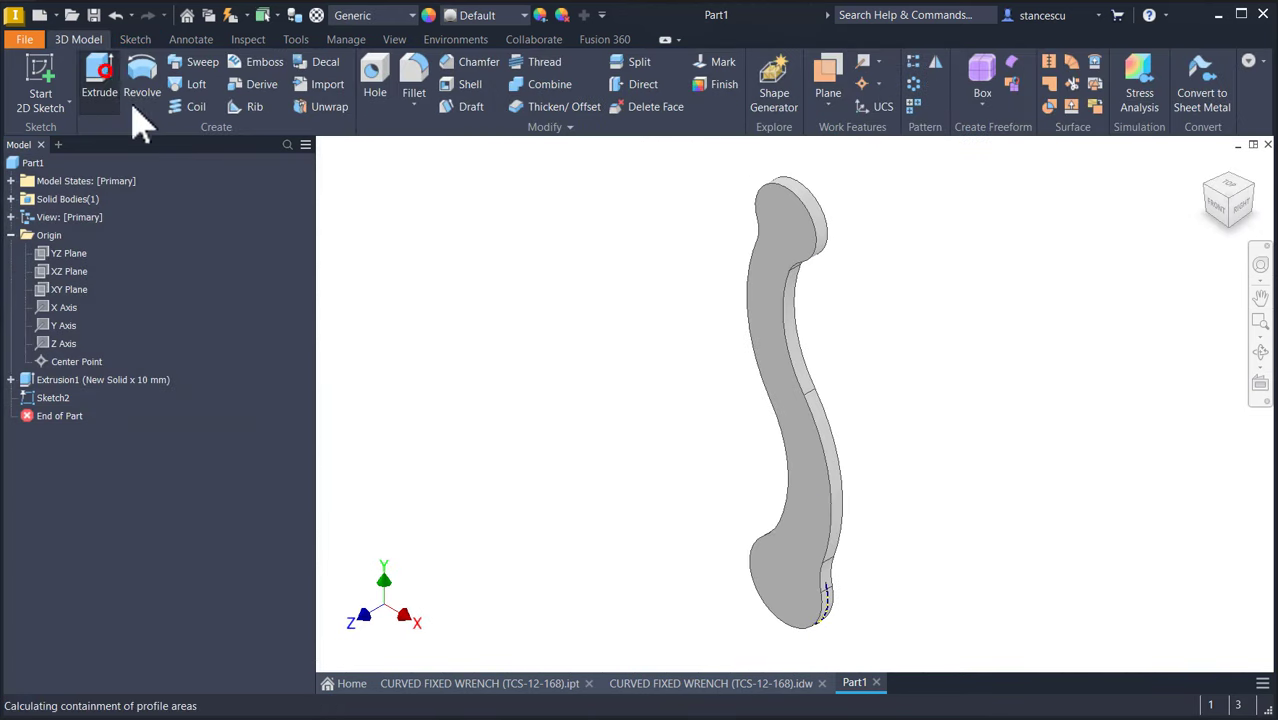
pyautogui.click(470, 291)
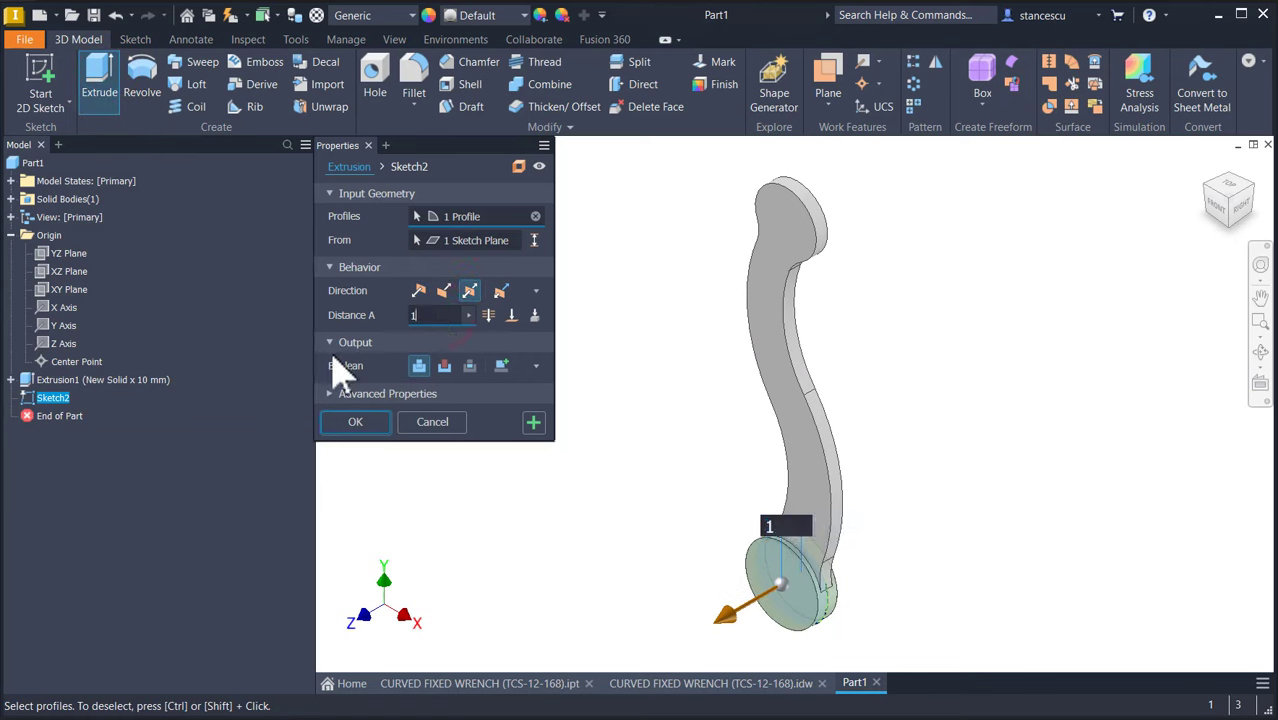
pyautogui.write('19')
pyautogui.press('Return')
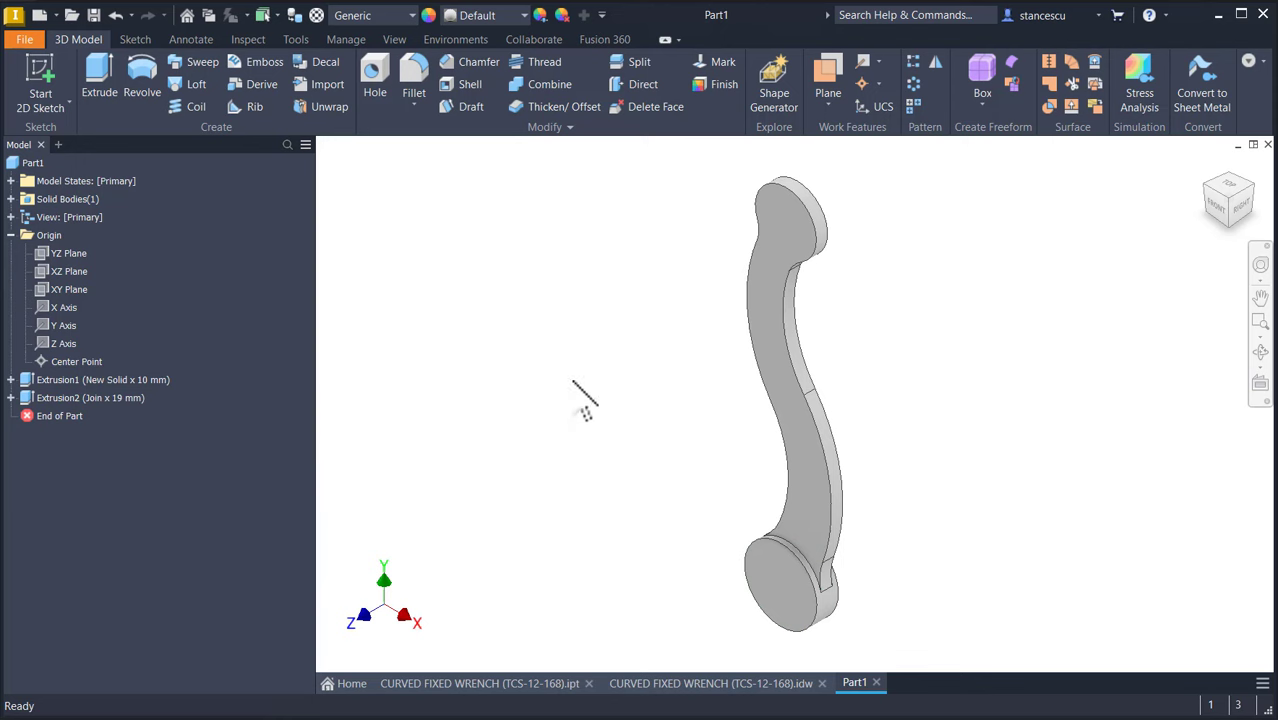
# Step: On the XY plane, with graphics sliced, project the upper head's round edge and sketch a matching circle on its centre
pyautogui.click(62, 290)
pyautogui.rightClick(58, 290)
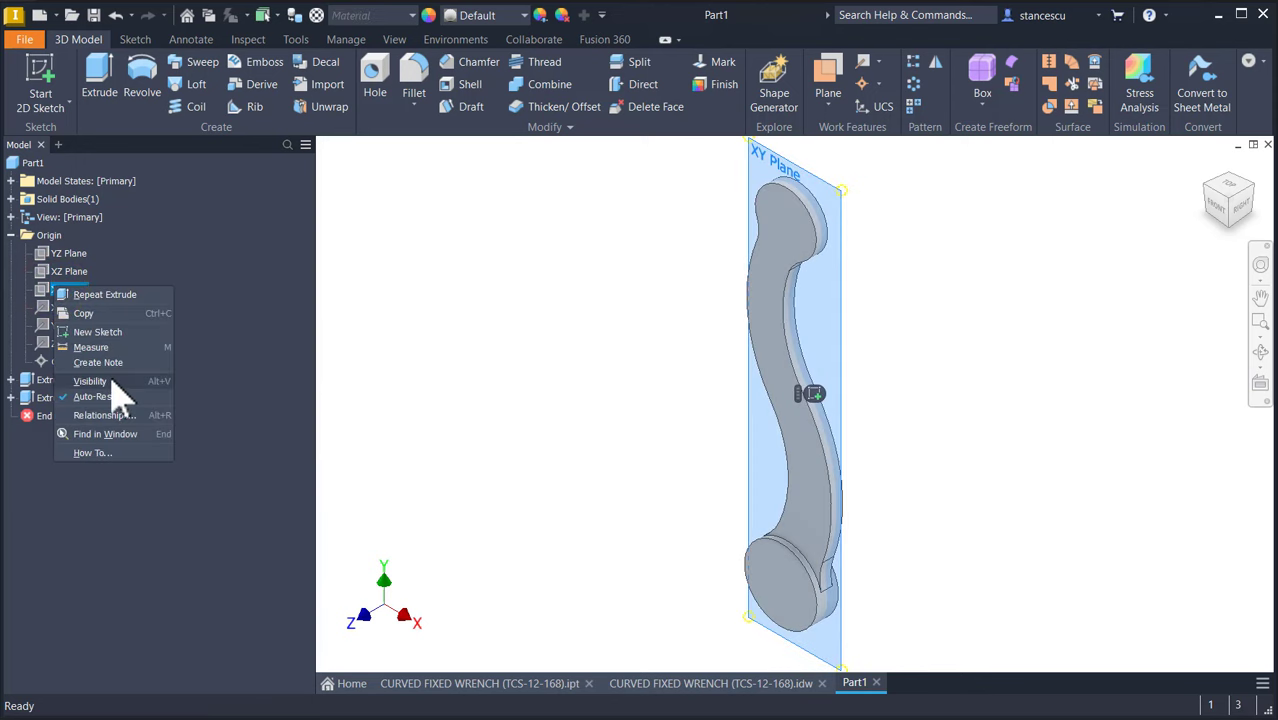
pyautogui.click(814, 412)
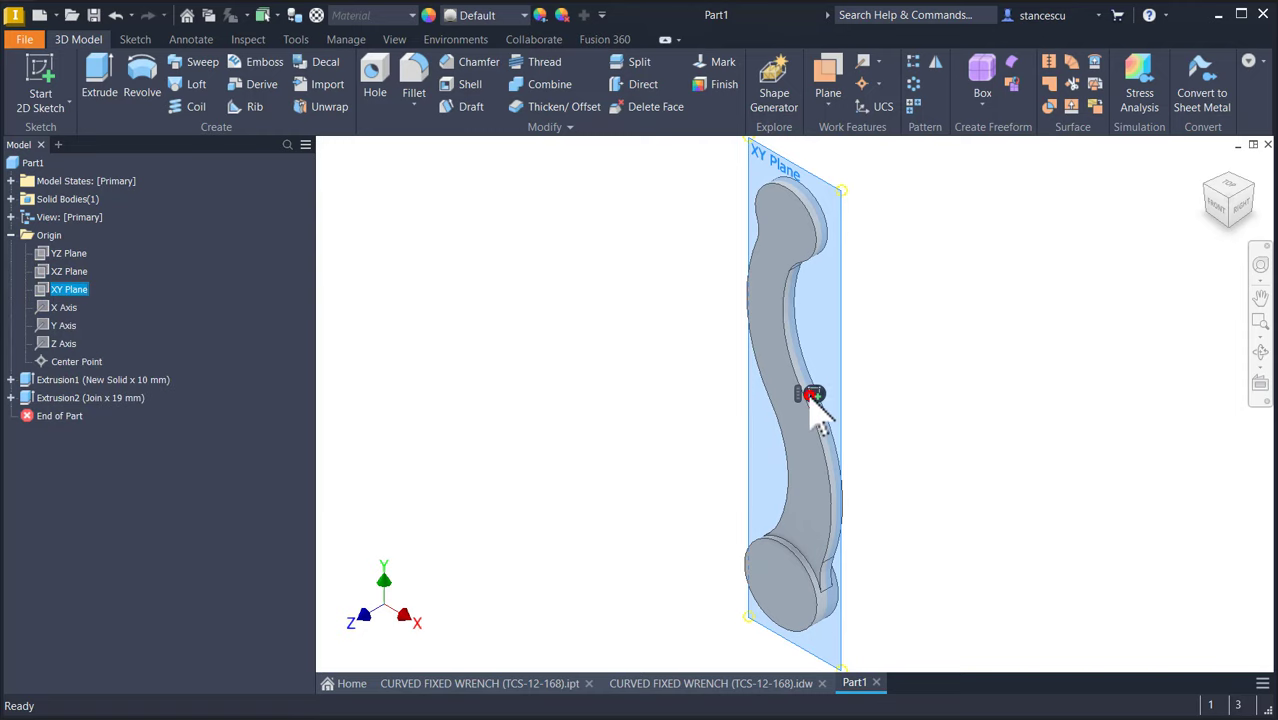
pyautogui.click(812, 395)
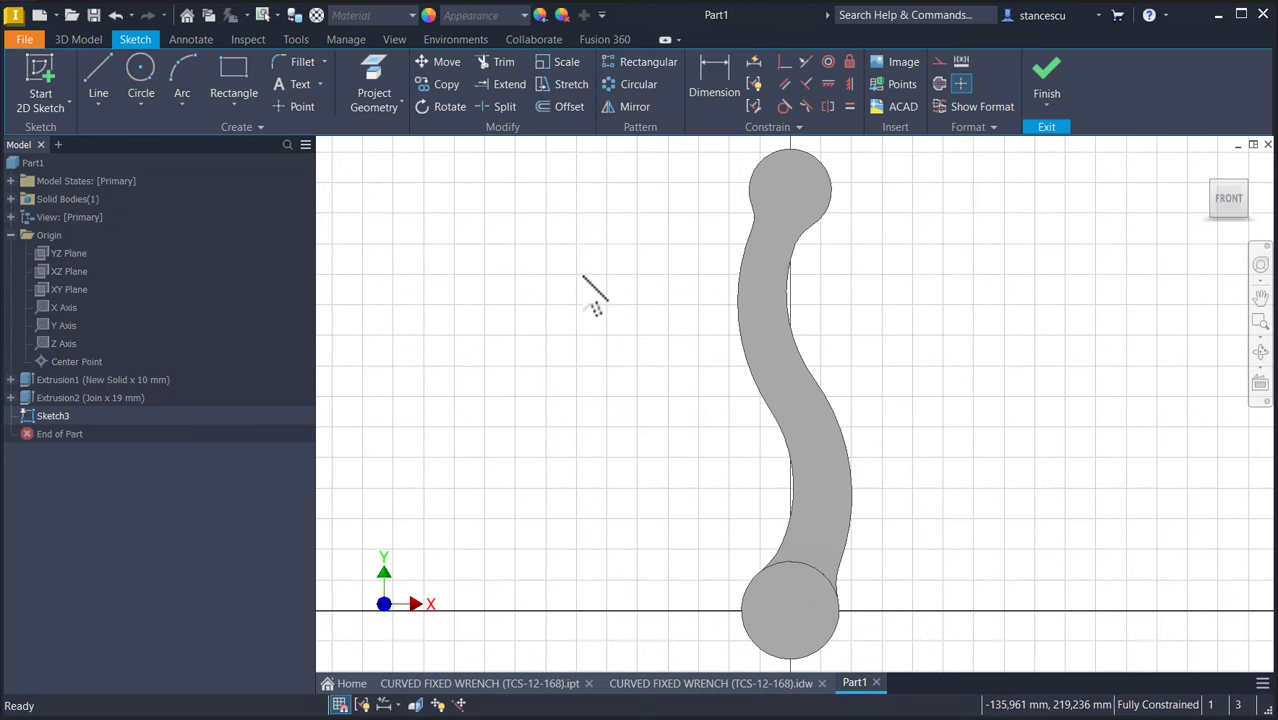
pyautogui.press('F7')
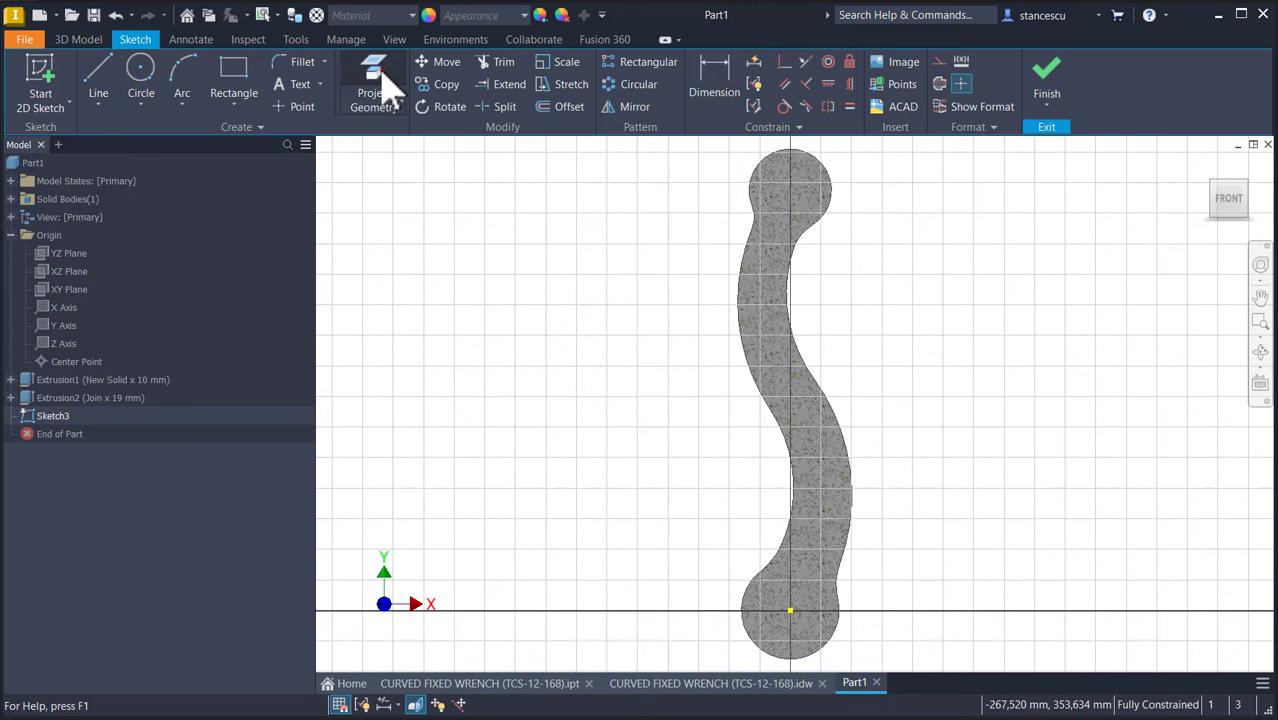
pyautogui.click(376, 82)
pyautogui.click(779, 158)
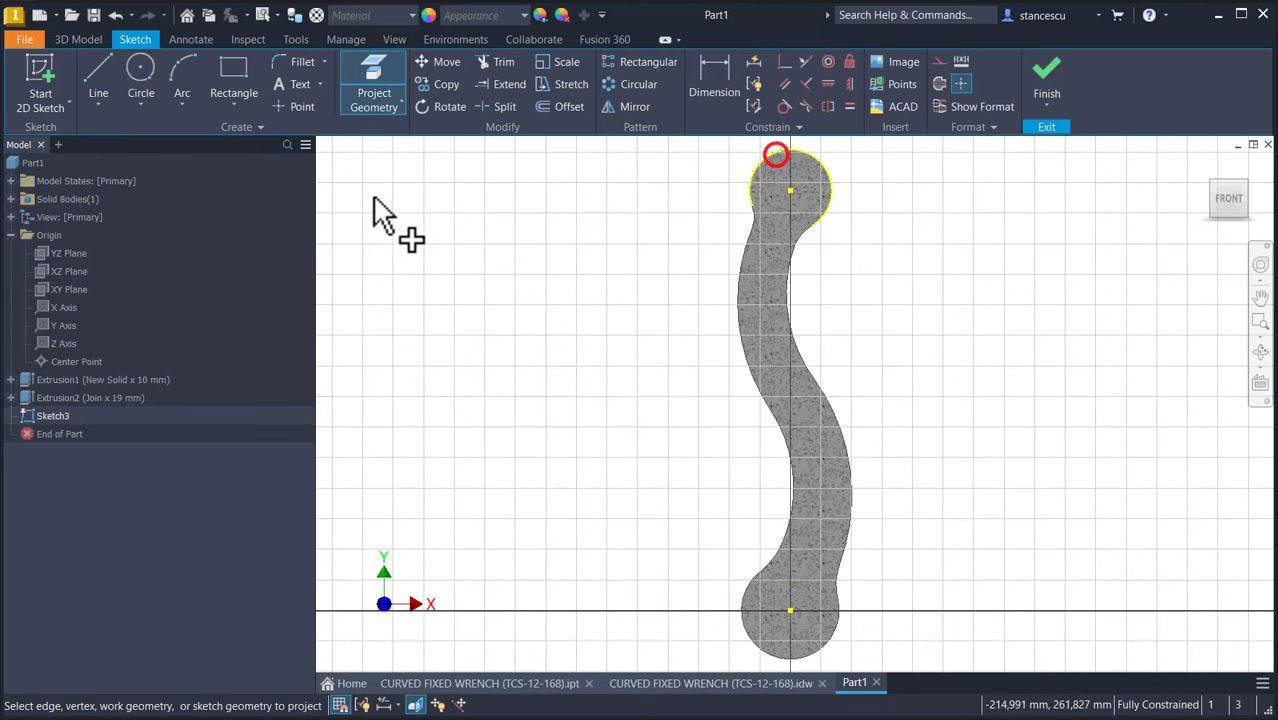
pyautogui.click(140, 80)
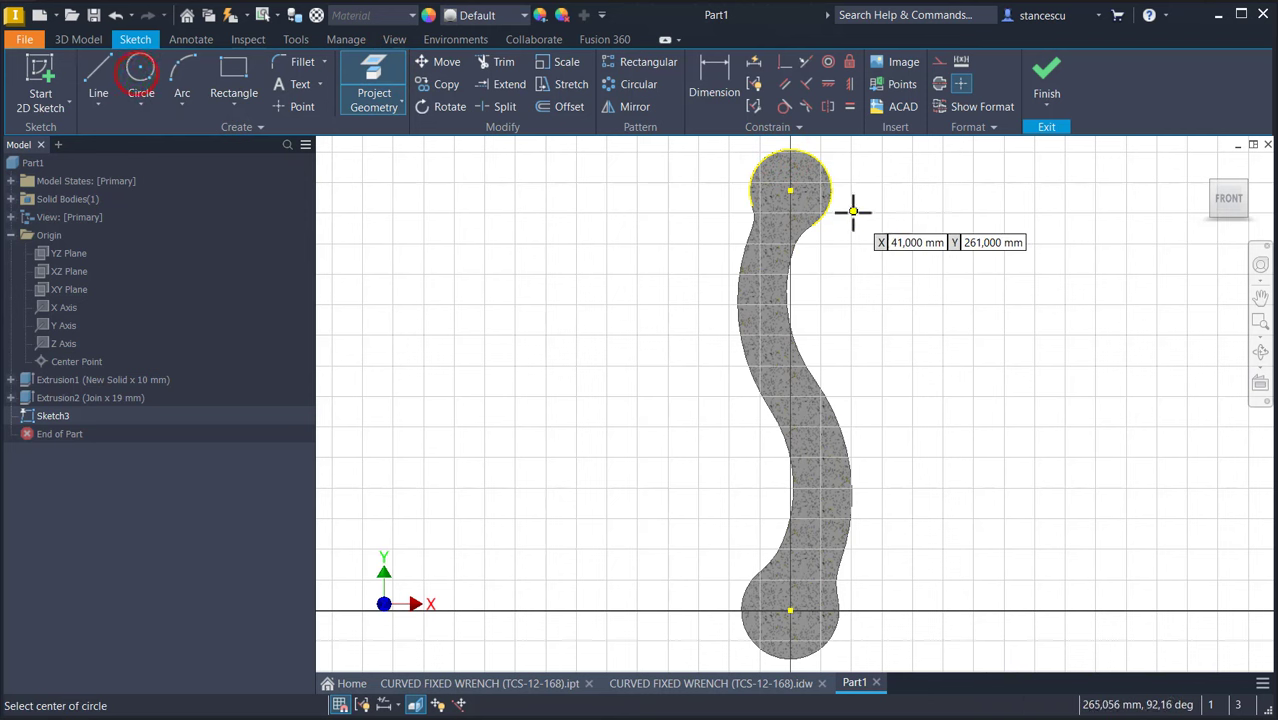
pyautogui.click(790, 190)
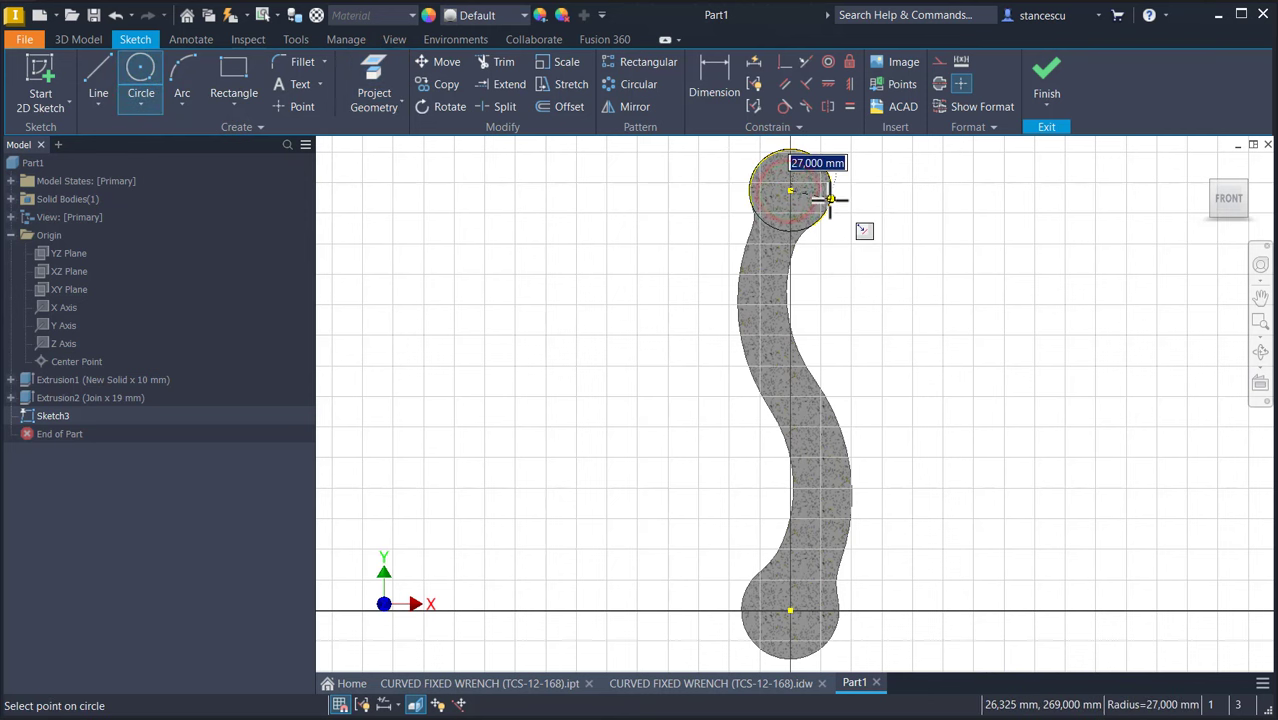
pyautogui.click(829, 203)
# Step: Finish the sketch and extrude the upper head circle 17 mm symmetrically, joined to the handle
pyautogui.click(1058, 88)
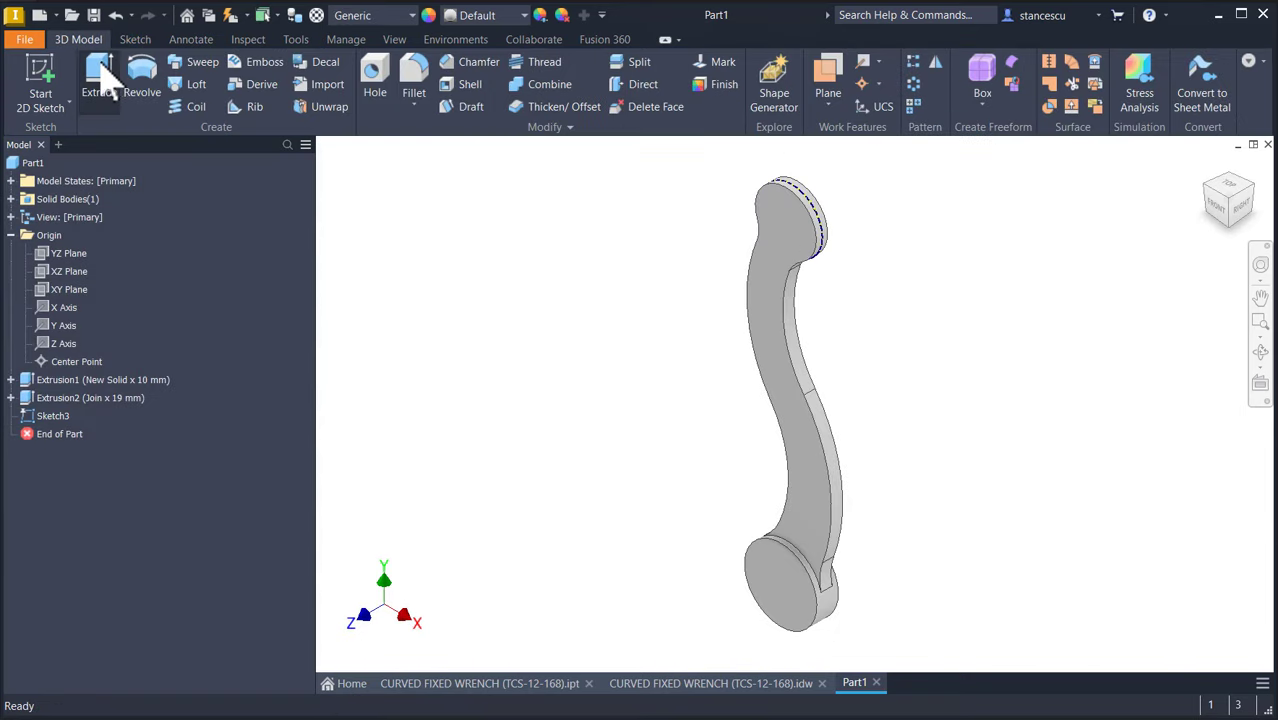
pyautogui.click(100, 78)
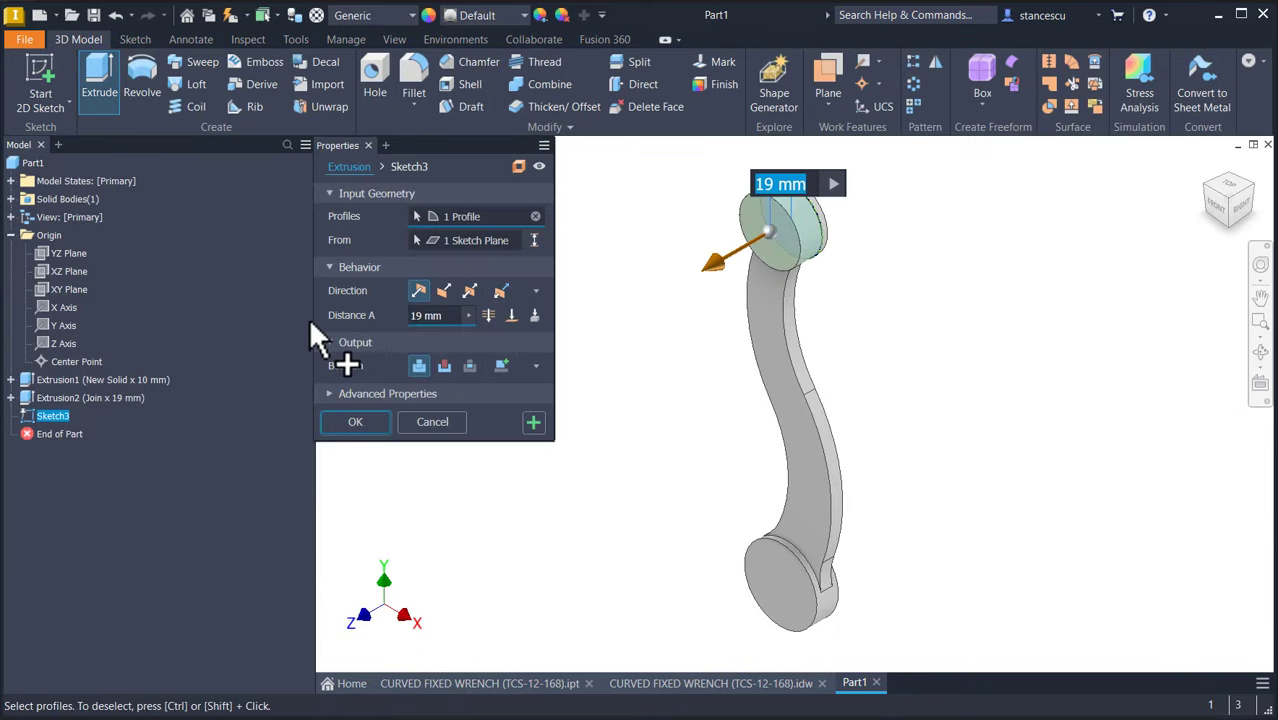
pyautogui.click(470, 291)
pyautogui.write('17')
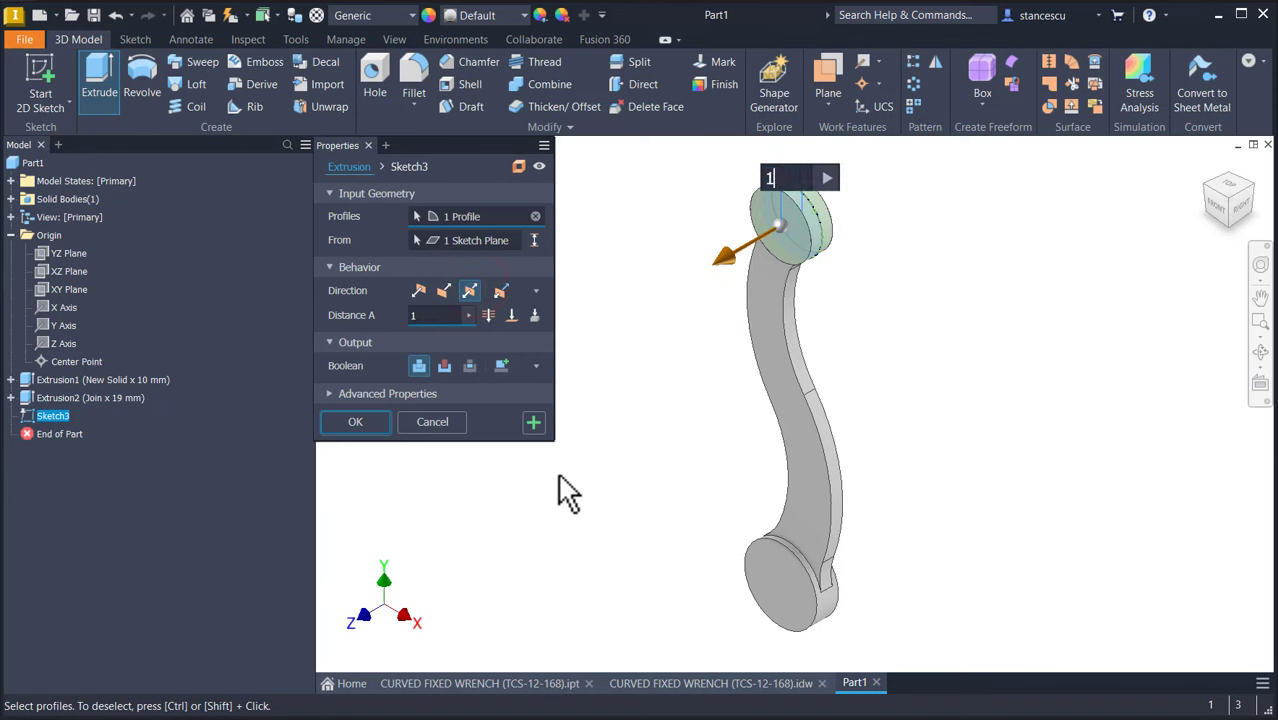
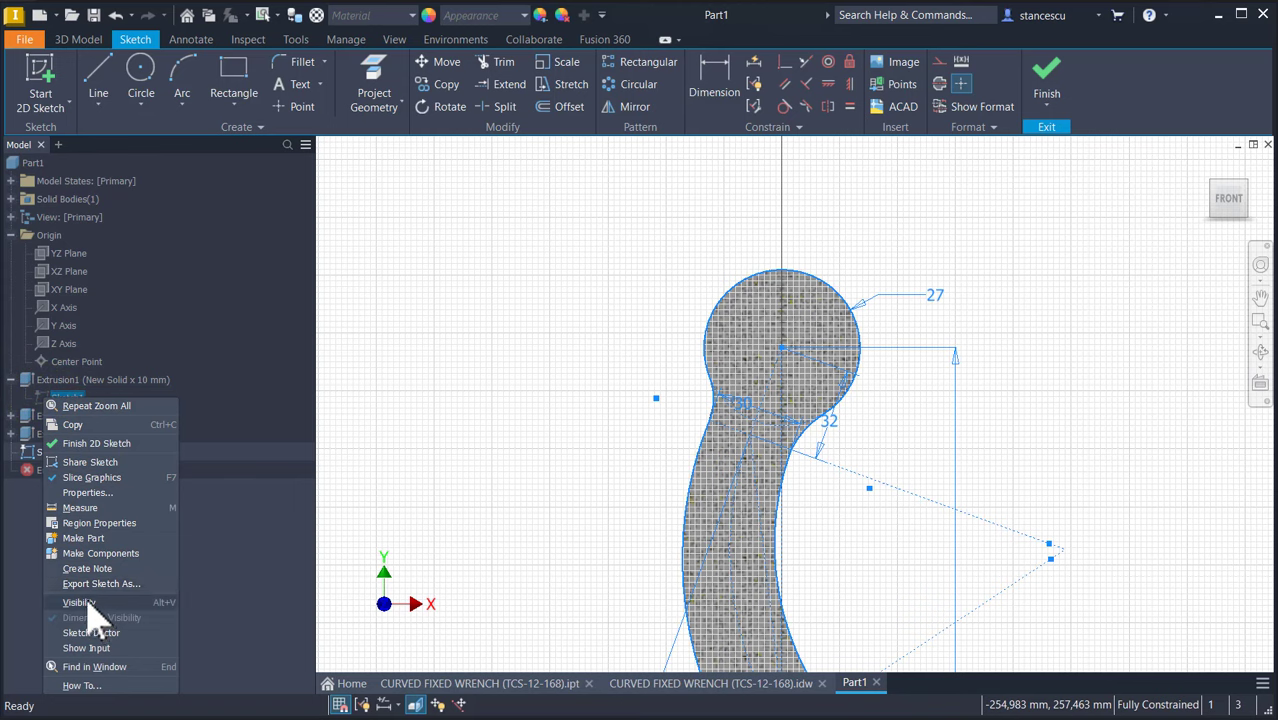
# Step: Show Sketch1, project its slanted axis line from the upper head's centre into the current sketch, and hide Sketch1 again
pyautogui.click(86, 601)
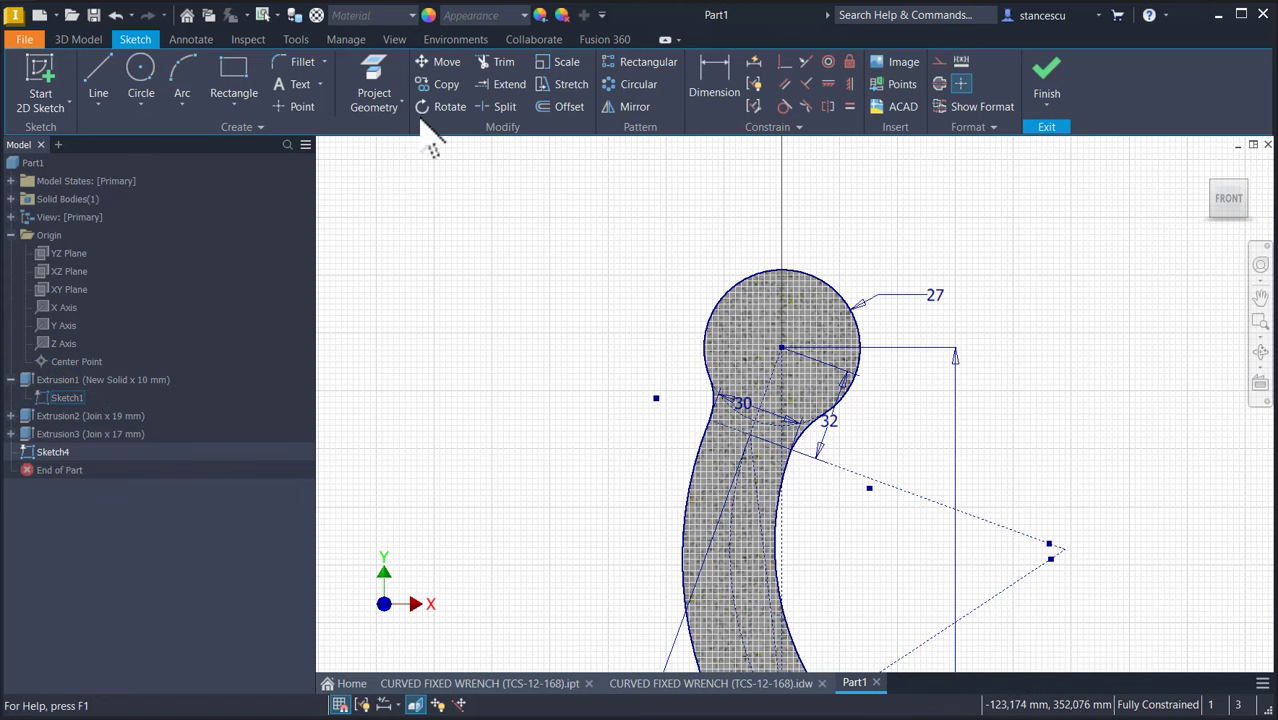
pyautogui.click(374, 70)
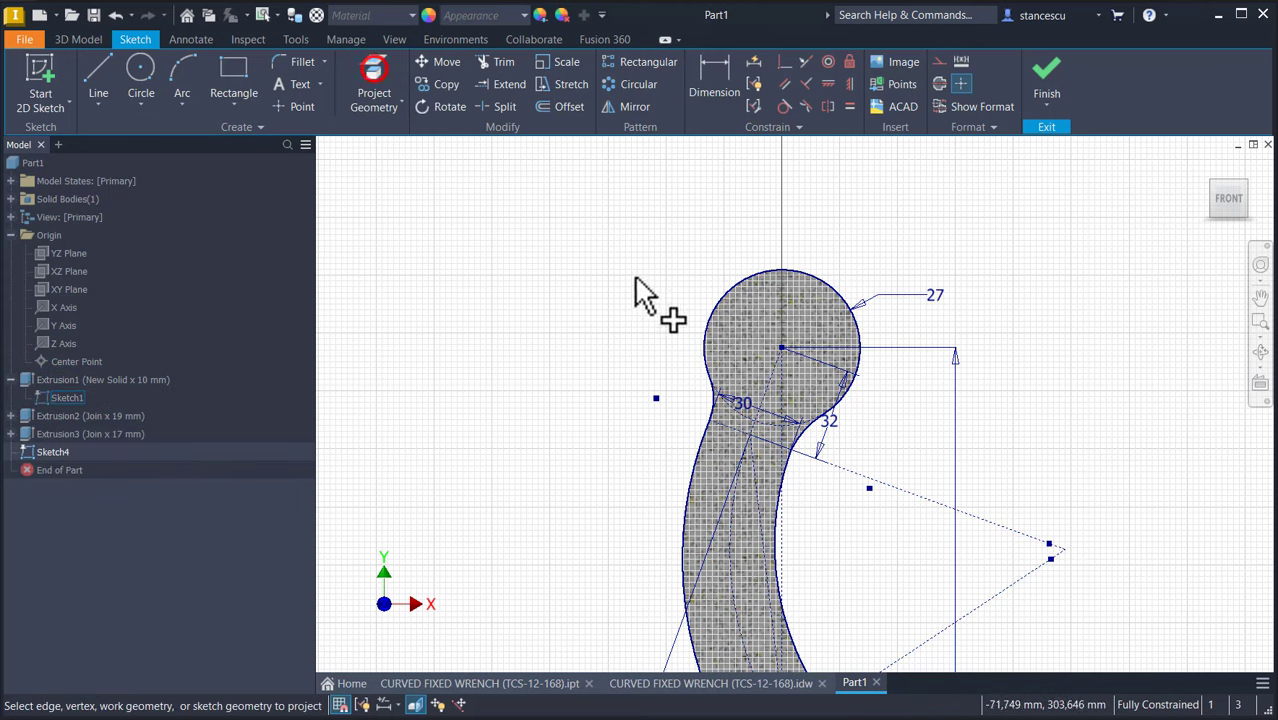
pyautogui.click(771, 380)
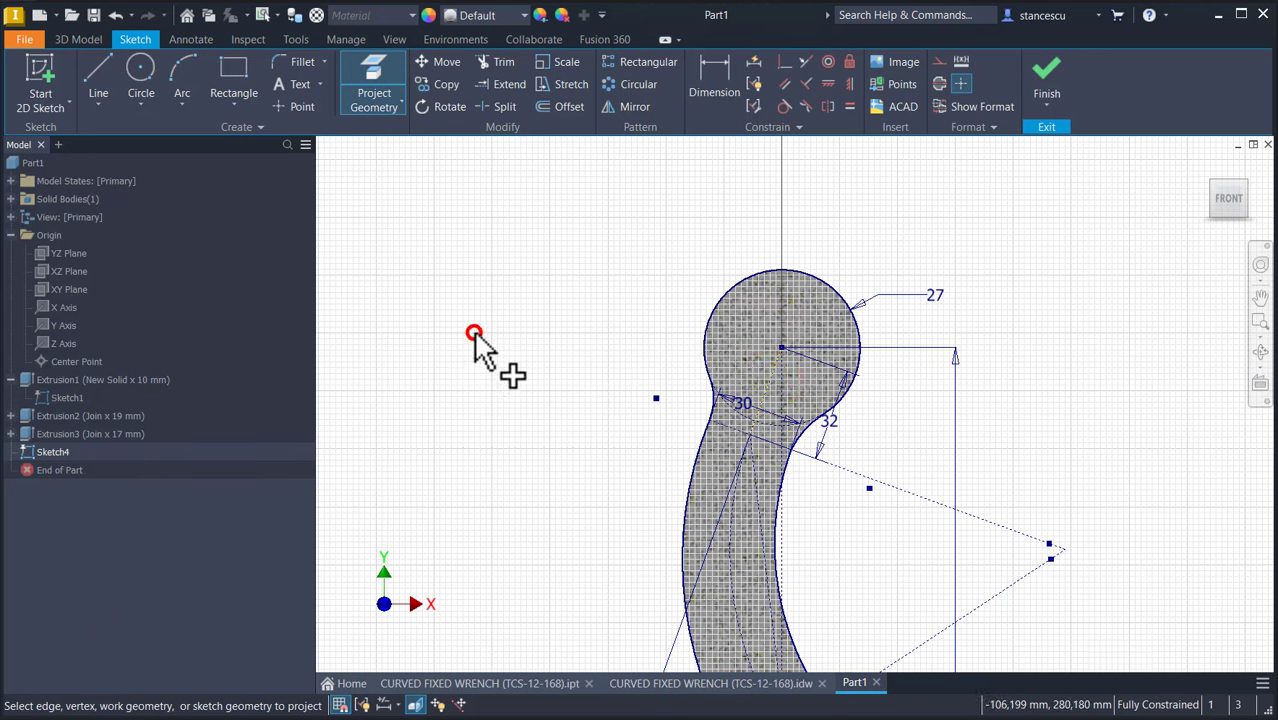
pyautogui.press('Escape')
pyautogui.rightClick(39, 399)
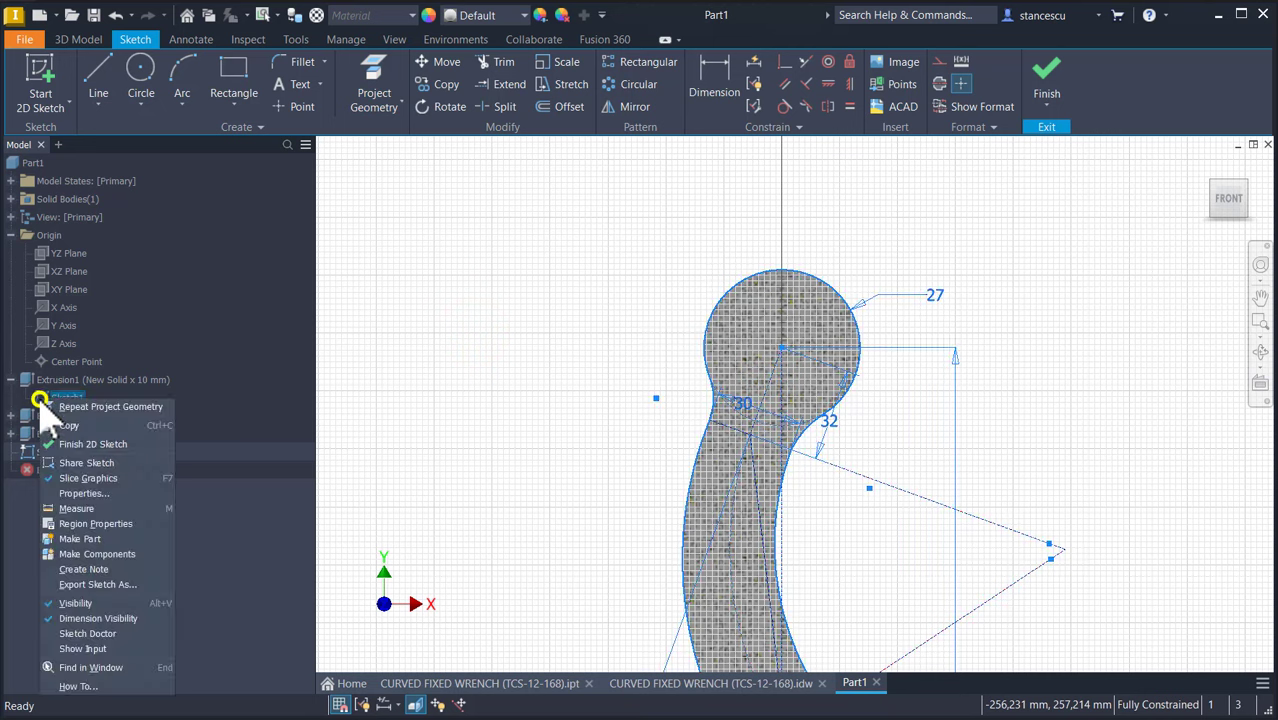
pyautogui.click(91, 602)
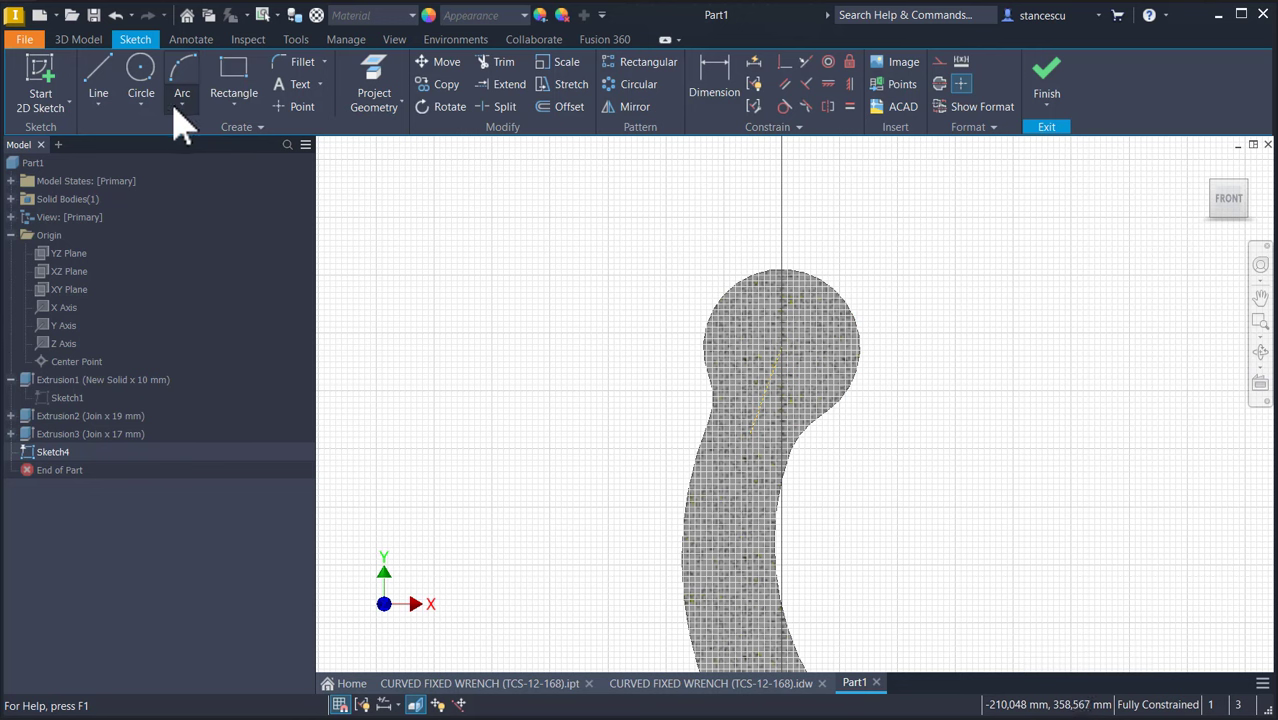
# Step: Project the upper head's round edge and draw a two-segment line from it to the projected axis, with its corner at about (-20, 280) mm
pyautogui.click(373, 72)
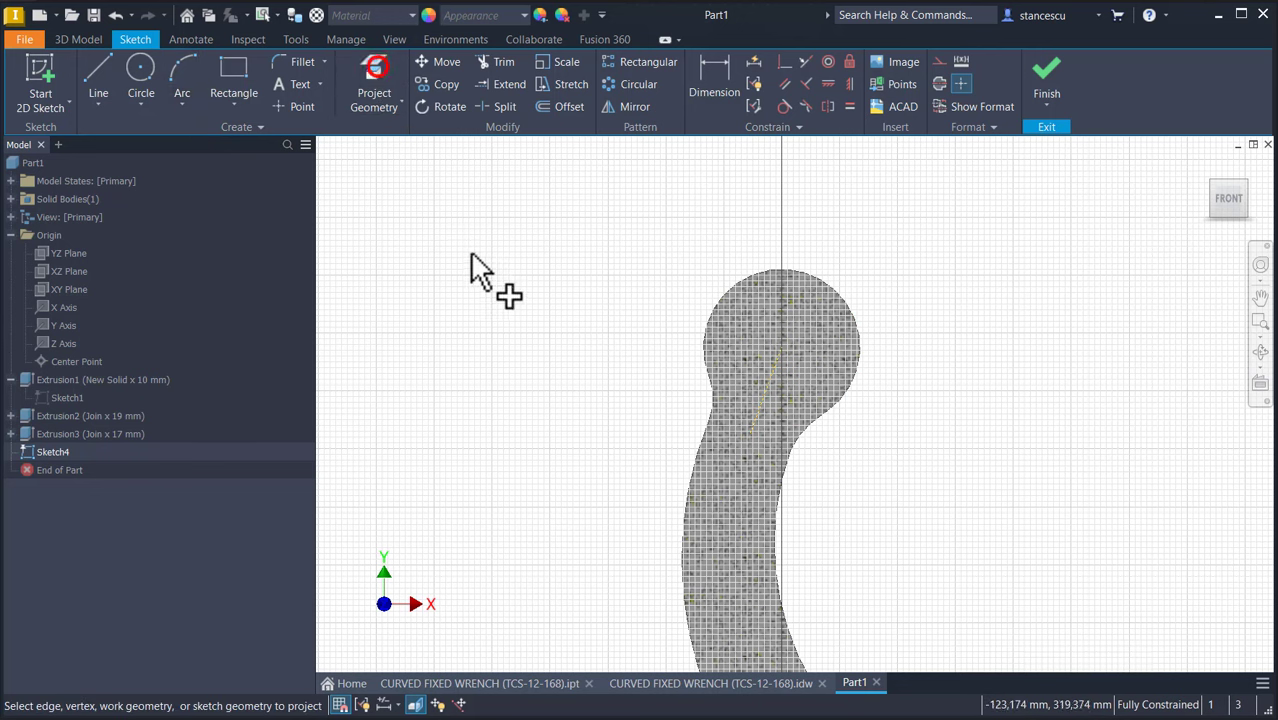
pyautogui.click(721, 297)
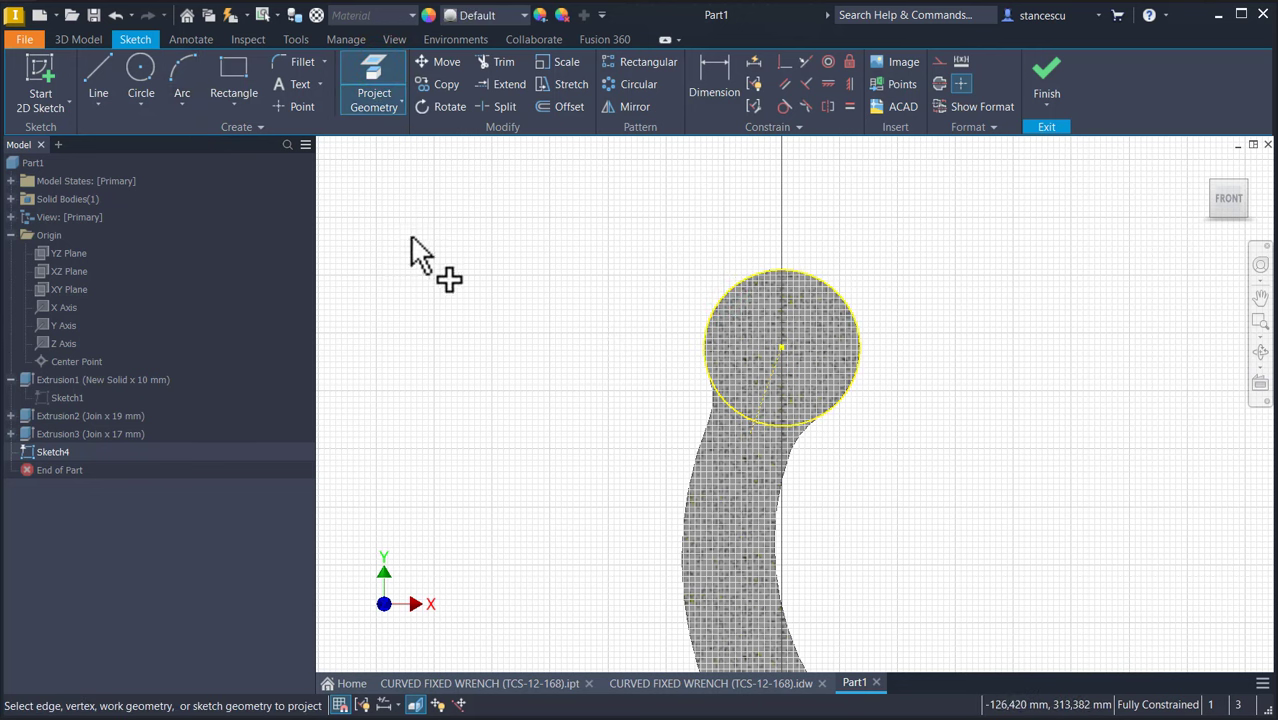
pyautogui.click(98, 72)
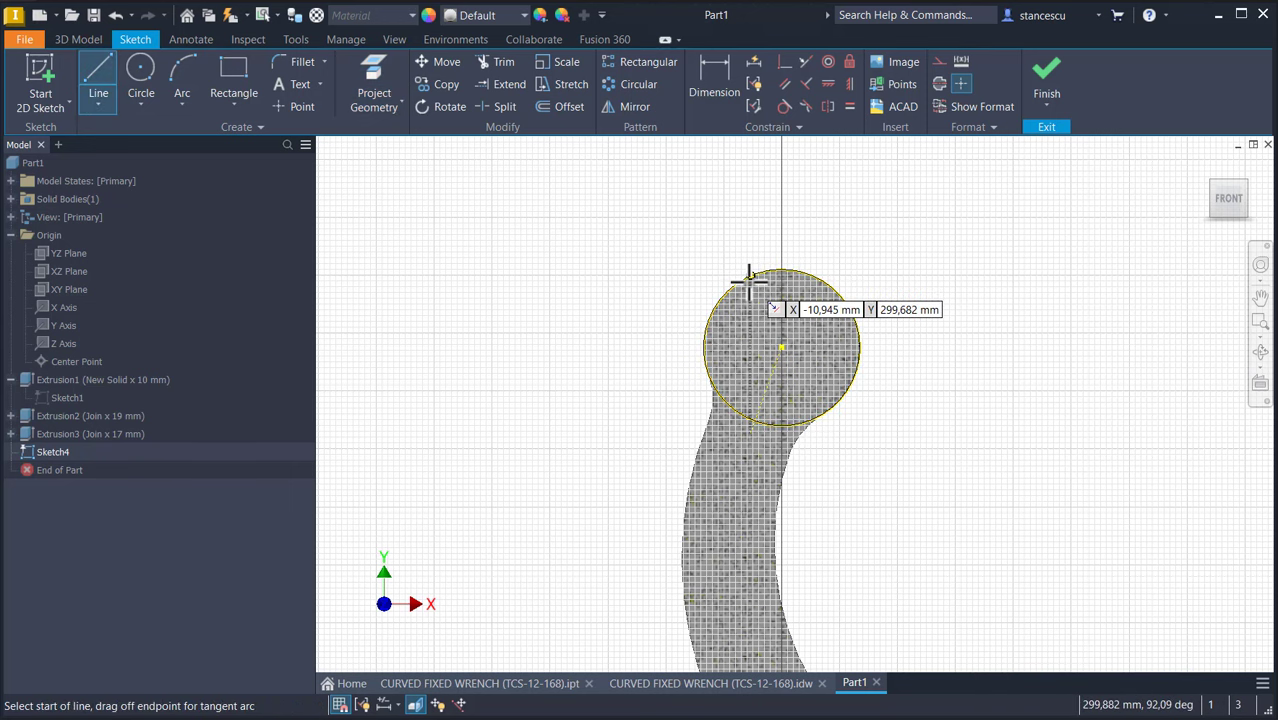
pyautogui.click(749, 278)
pyautogui.click(724, 333)
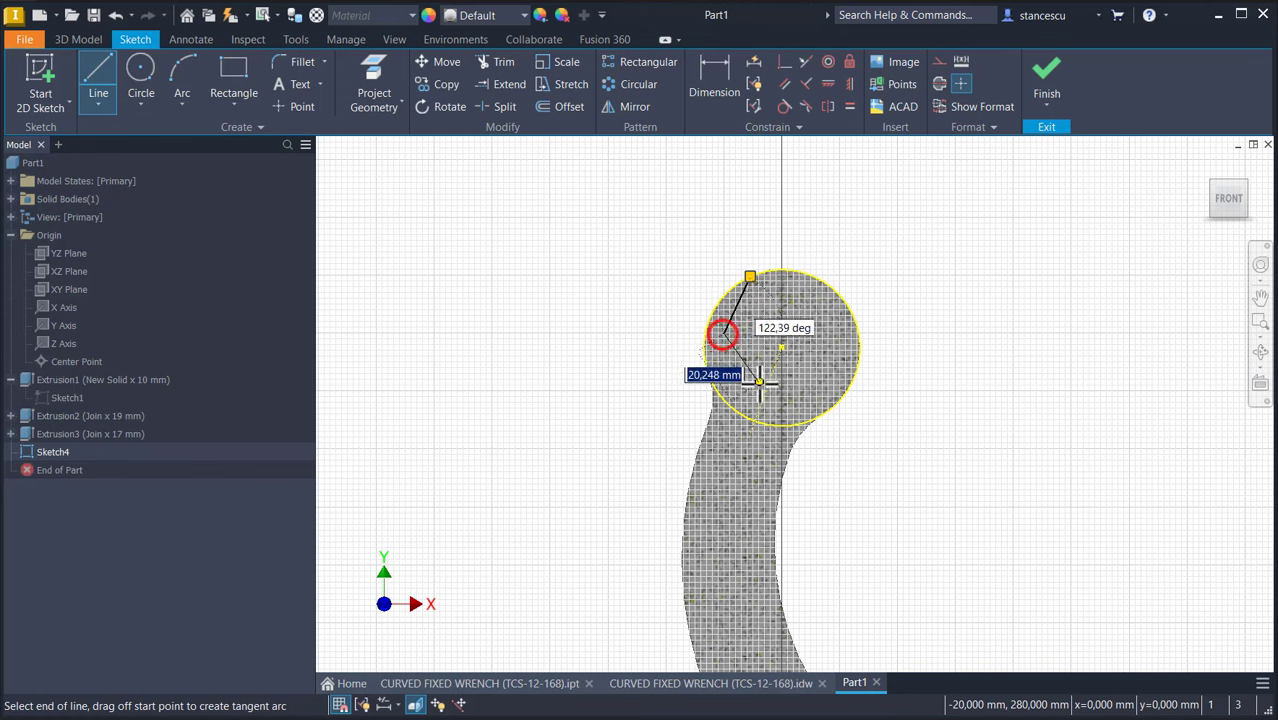
pyautogui.doubleClick(763, 396)
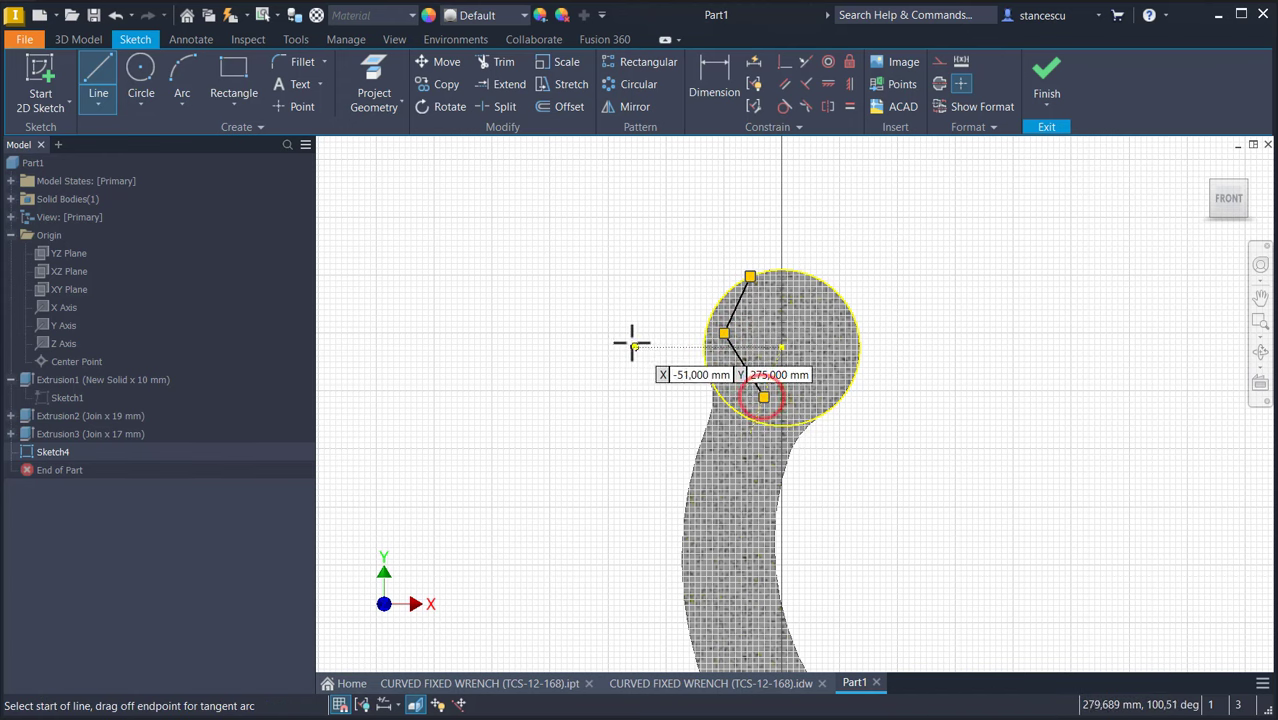
pyautogui.press('Escape')
pyautogui.scroll(3, 721, 237)
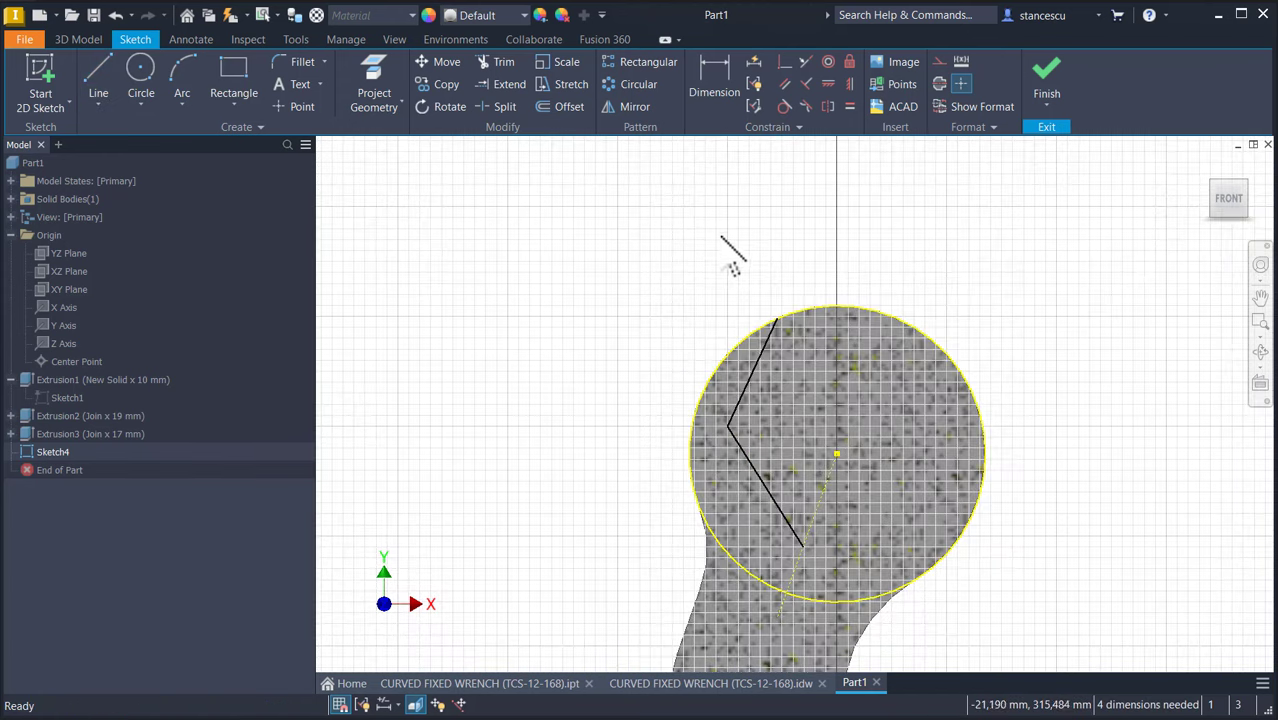
# Step: Constrain the upper segment of the two-segment line parallel to the projected axis line
pyautogui.click(784, 84)
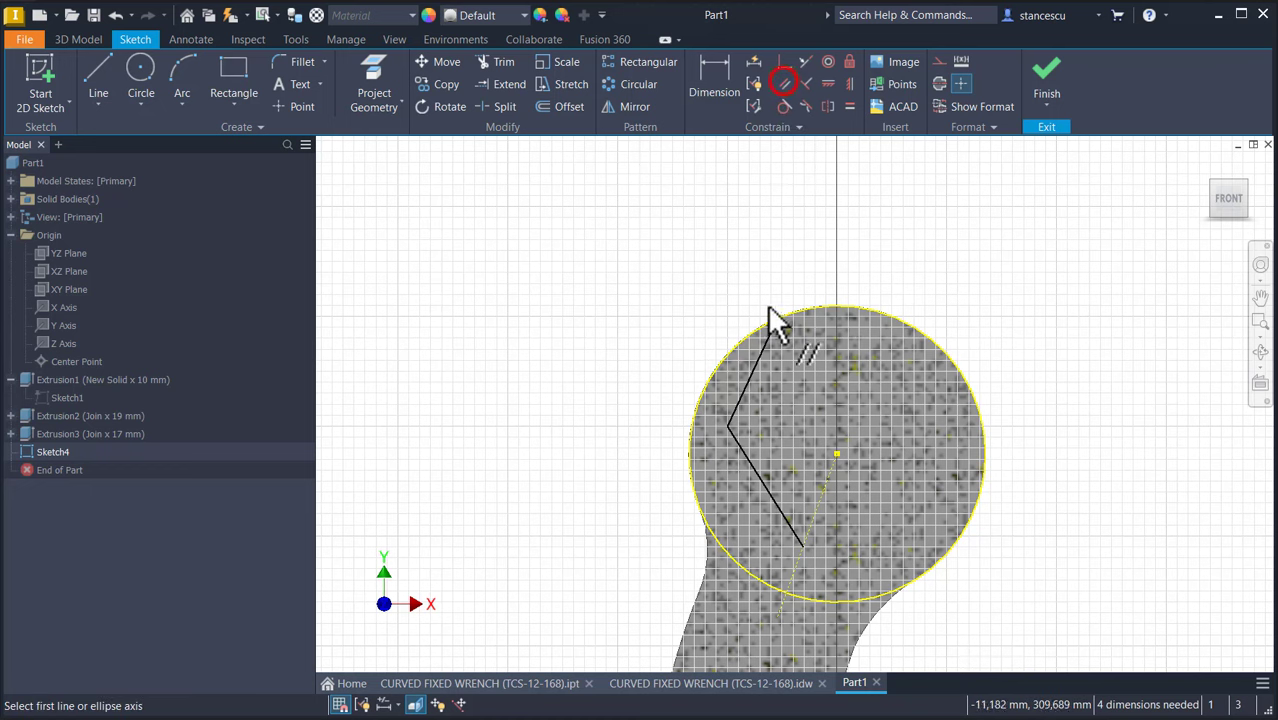
pyautogui.click(763, 359)
pyautogui.click(829, 486)
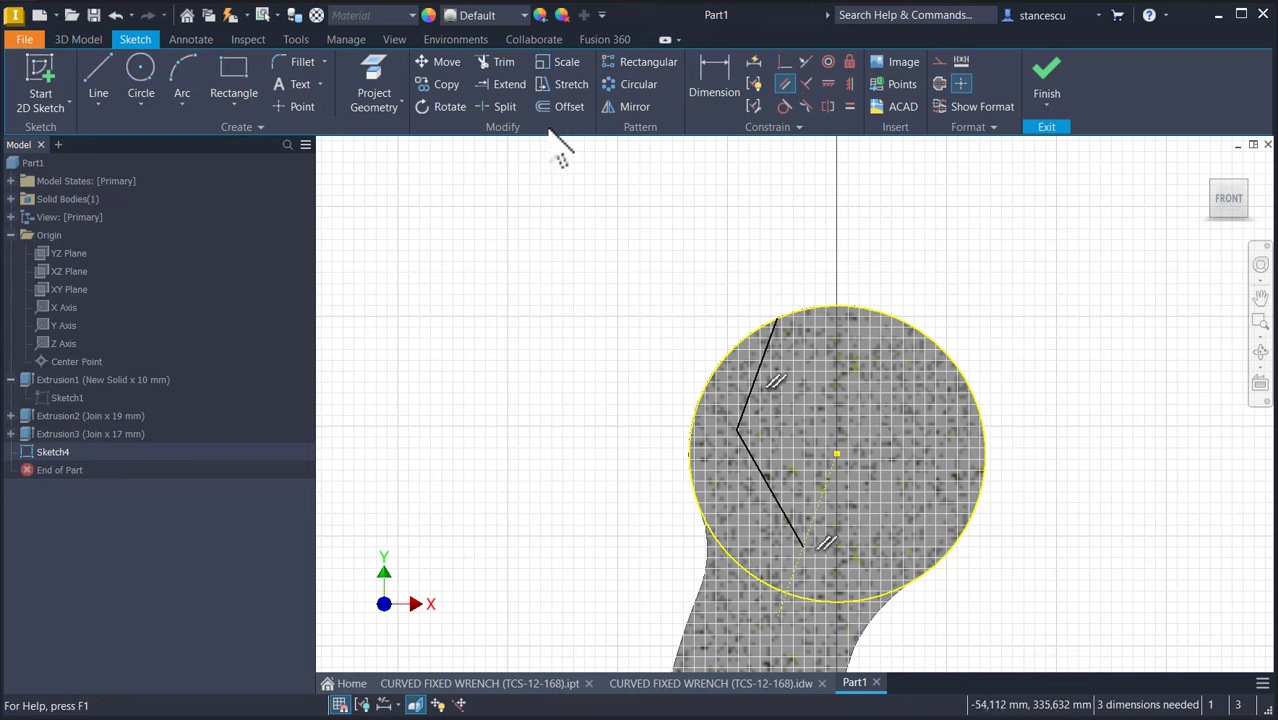
# Step: Mirror both line segments about the projected axis line to form the other half of the jaw opening
pyautogui.click(636, 108)
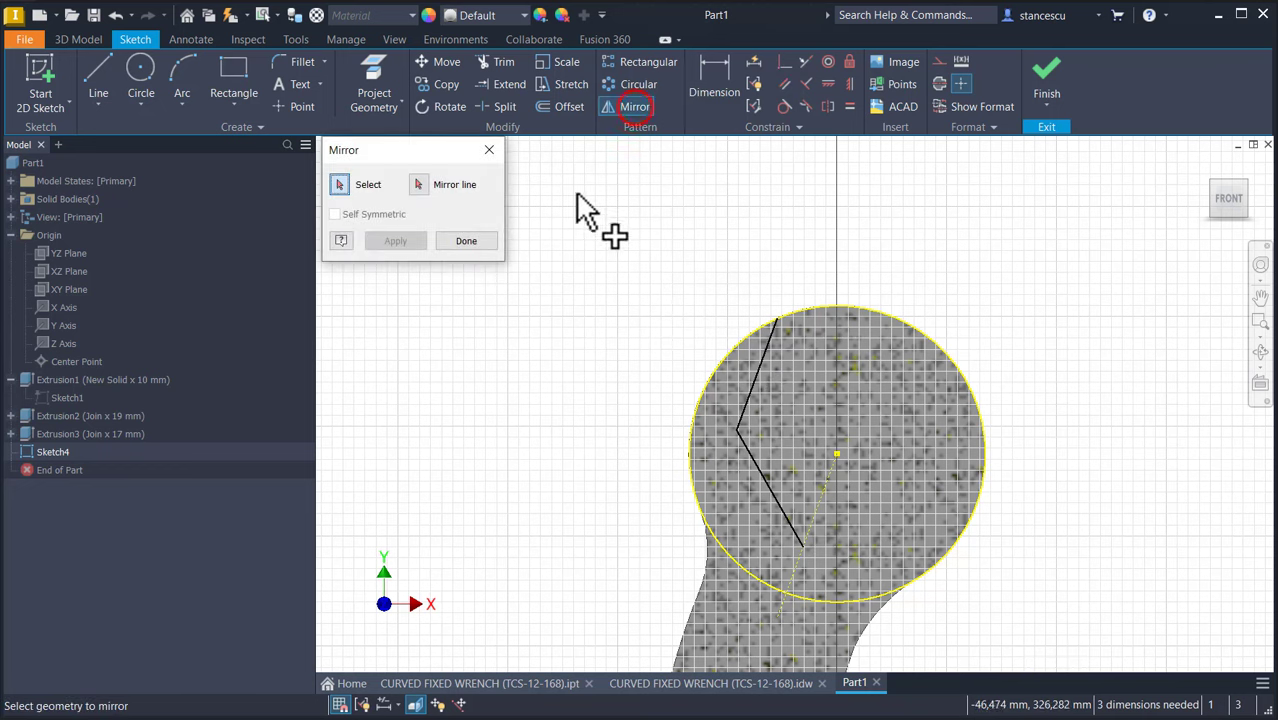
pyautogui.click(759, 364)
pyautogui.click(764, 472)
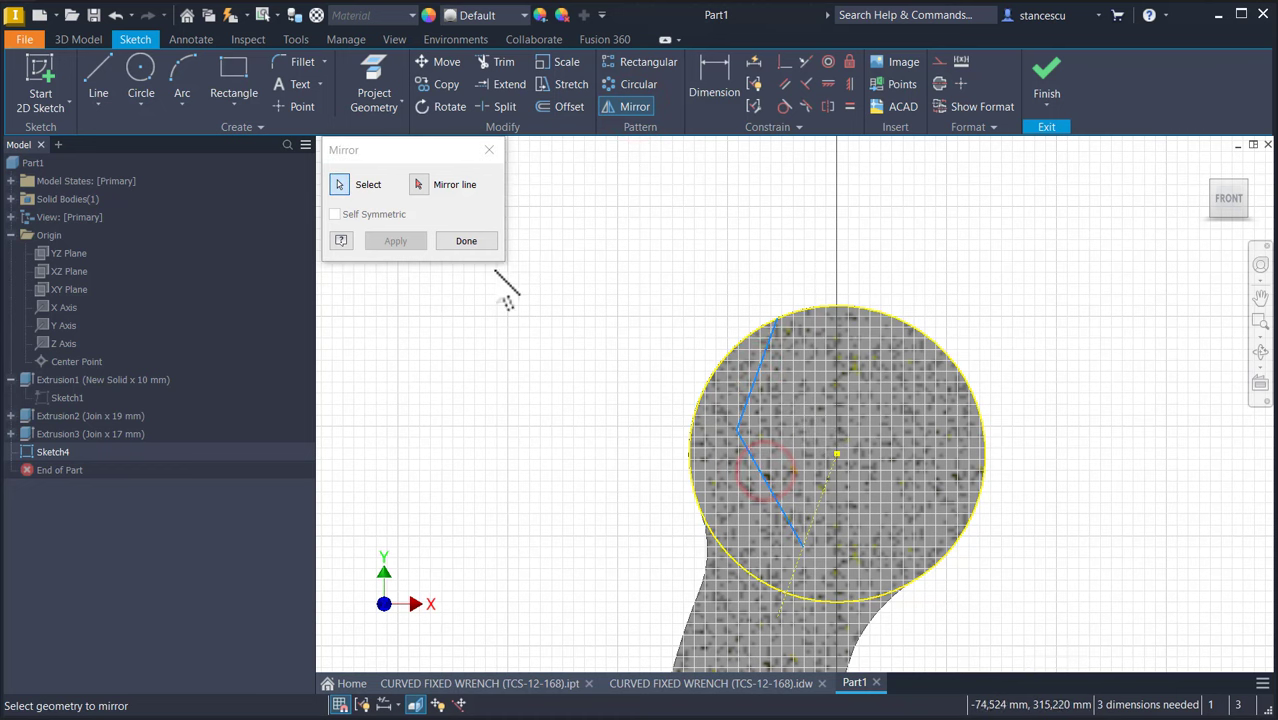
pyautogui.click(423, 180)
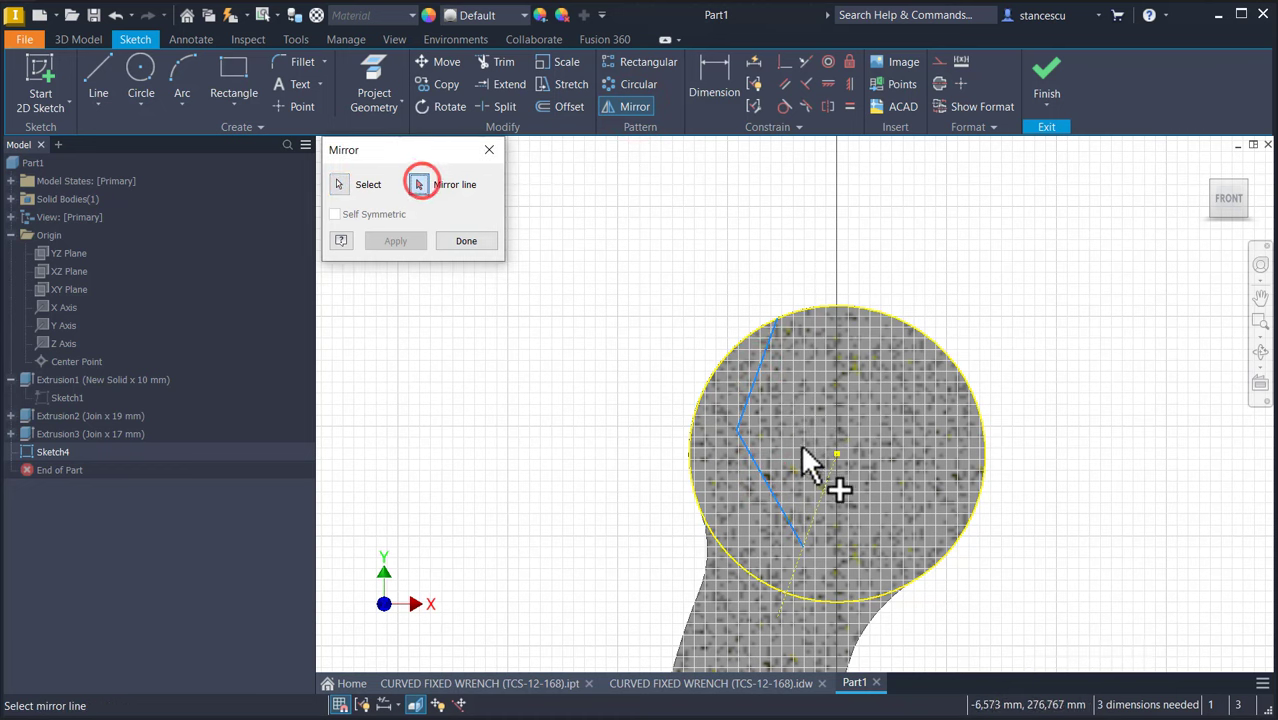
pyautogui.click(825, 483)
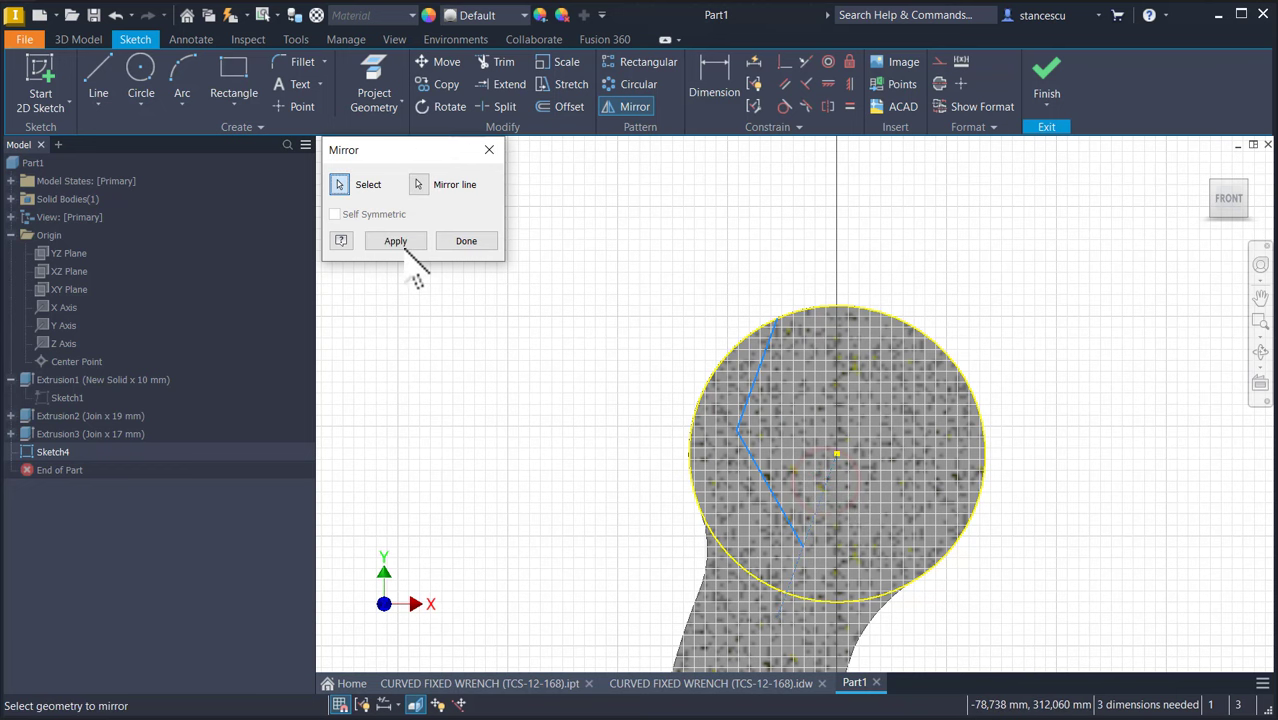
pyautogui.click(400, 247)
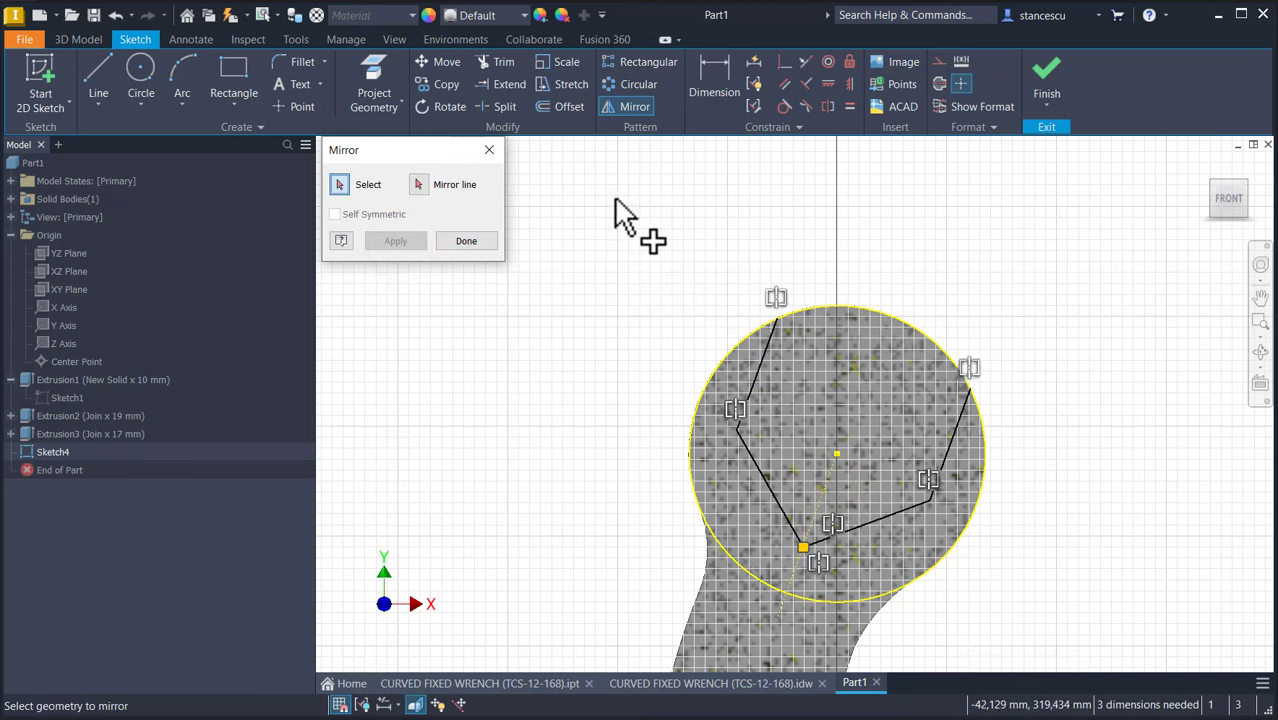
# Step: Dimension the distance between the two parallel jaw sides as 24 mm
pyautogui.click(714, 82)
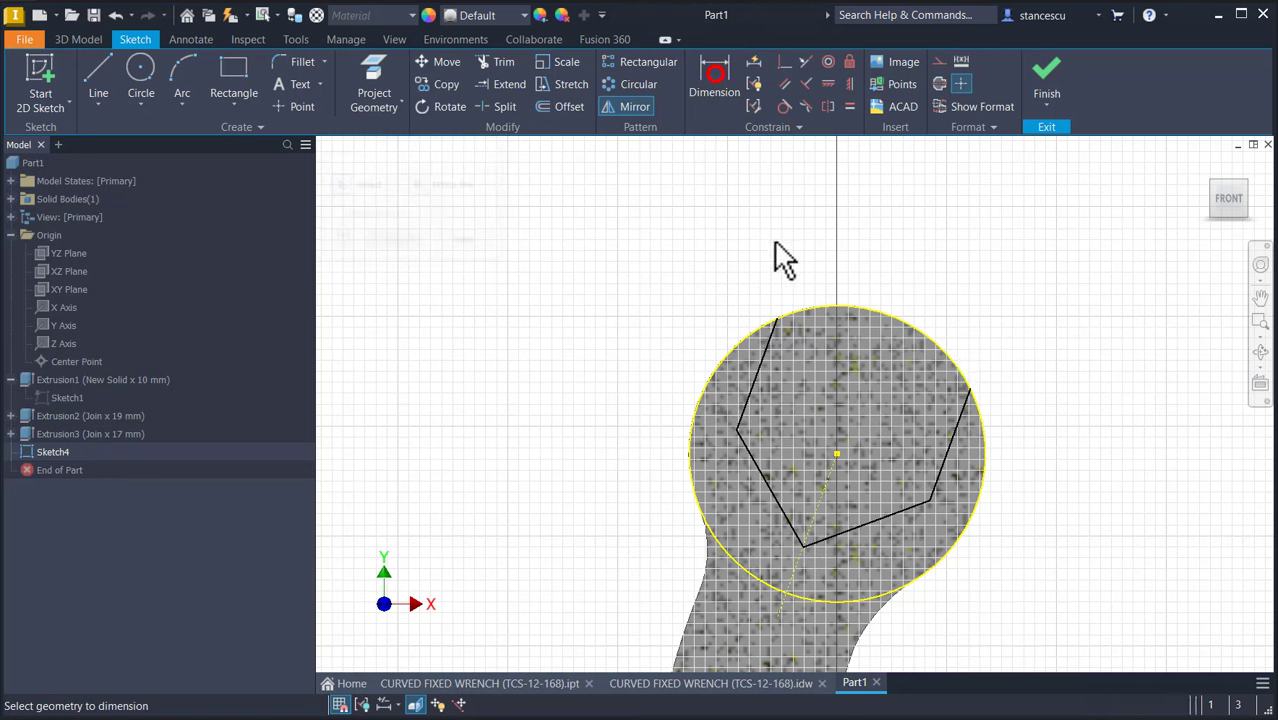
pyautogui.click(772, 338)
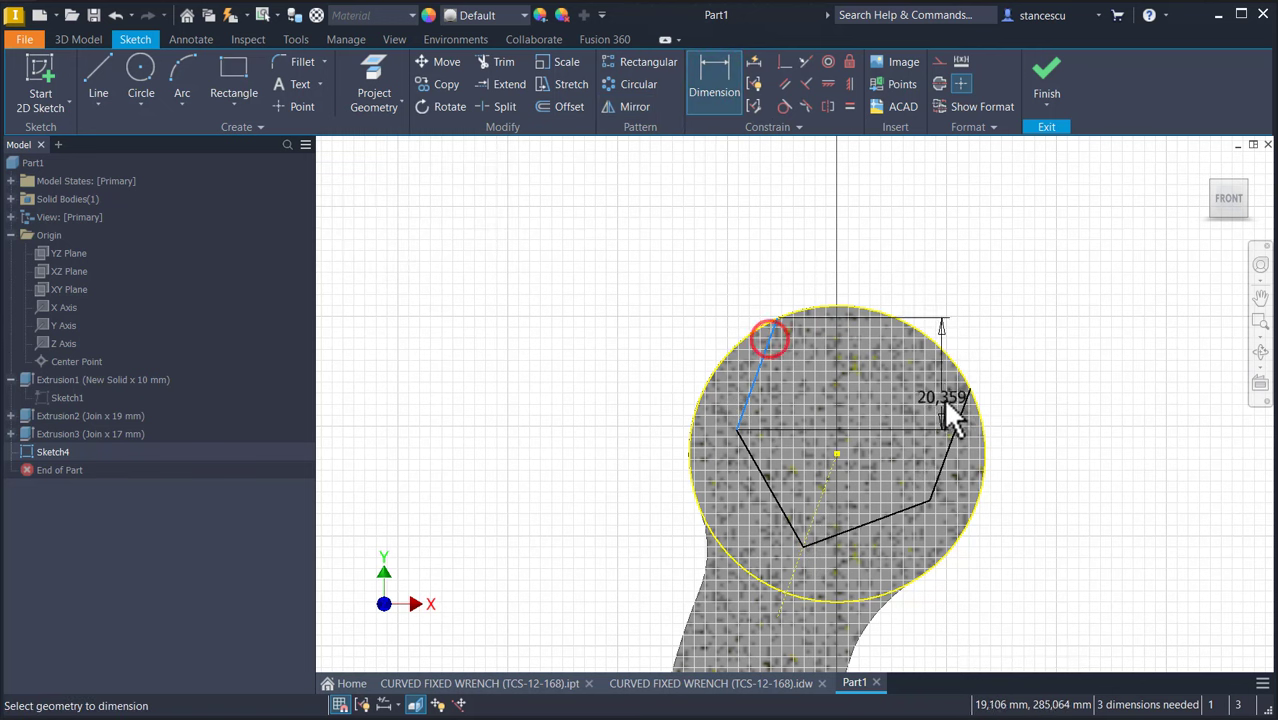
pyautogui.click(963, 416)
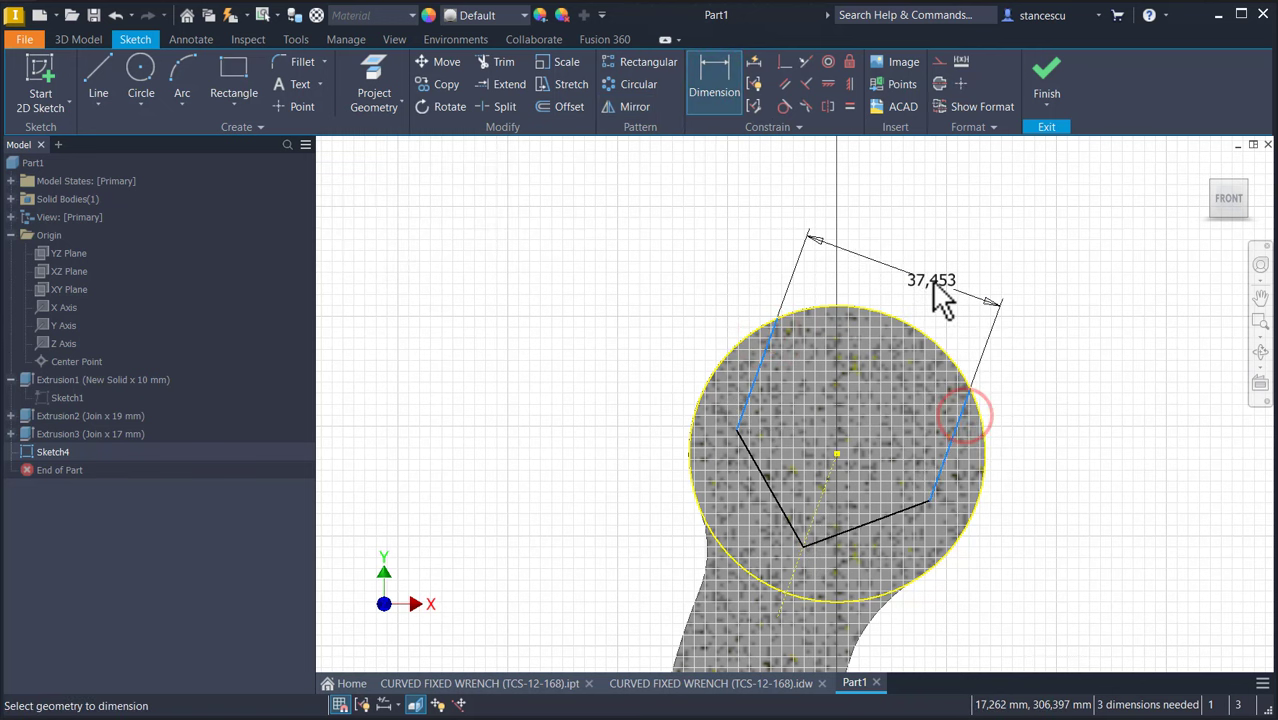
pyautogui.click(928, 278)
pyautogui.write('24')
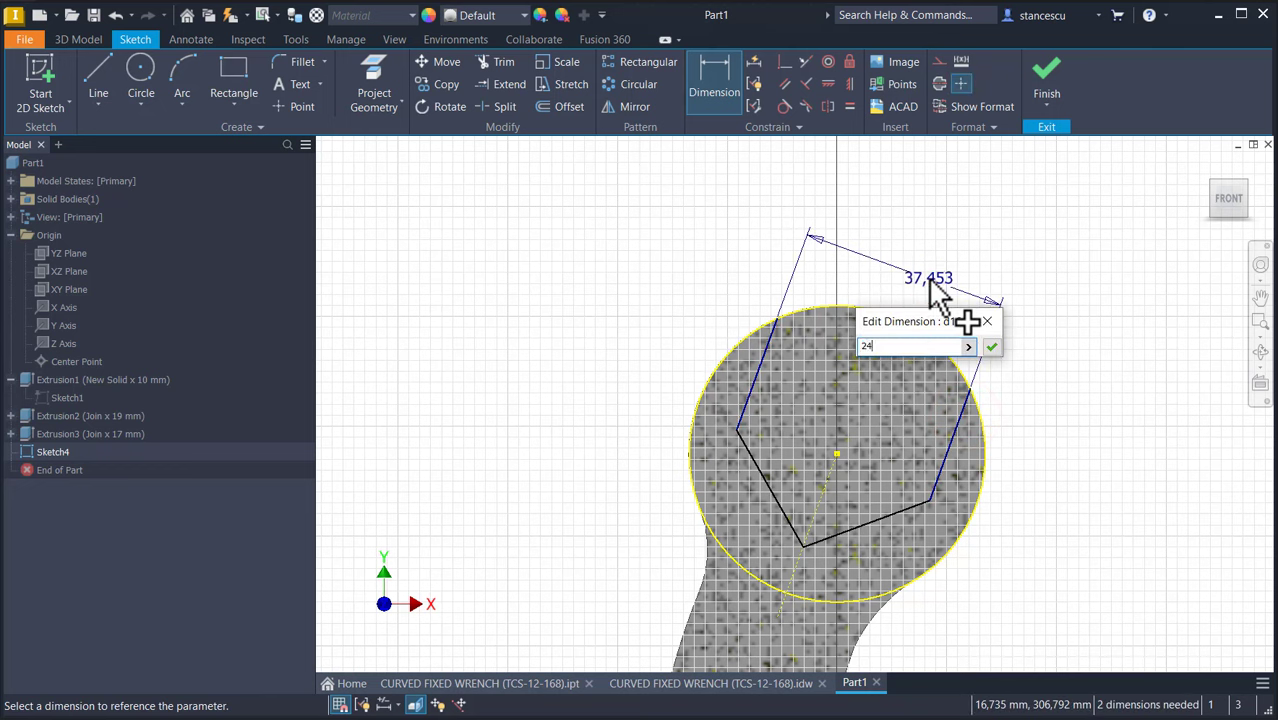
pyautogui.press('Return')
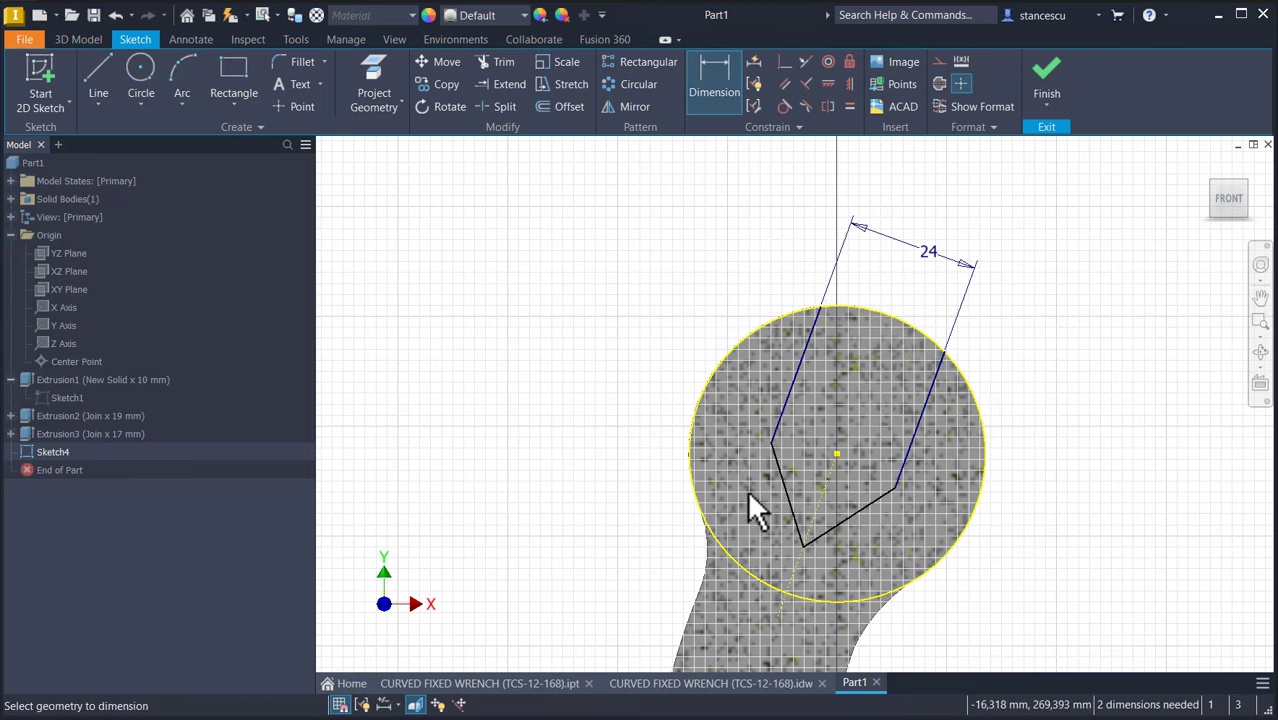
# Step: Dimension the angle between the two lower segments of the jaw opening as 120 degrees
pyautogui.click(781, 476)
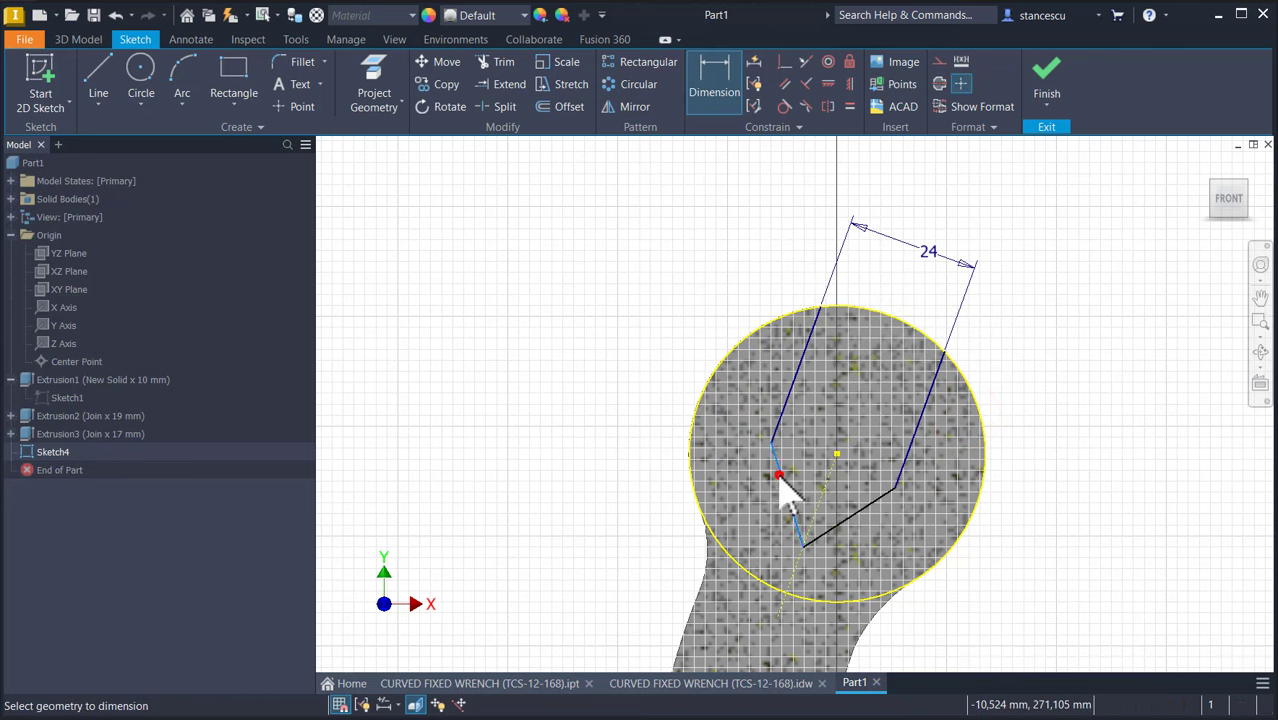
pyautogui.click(843, 516)
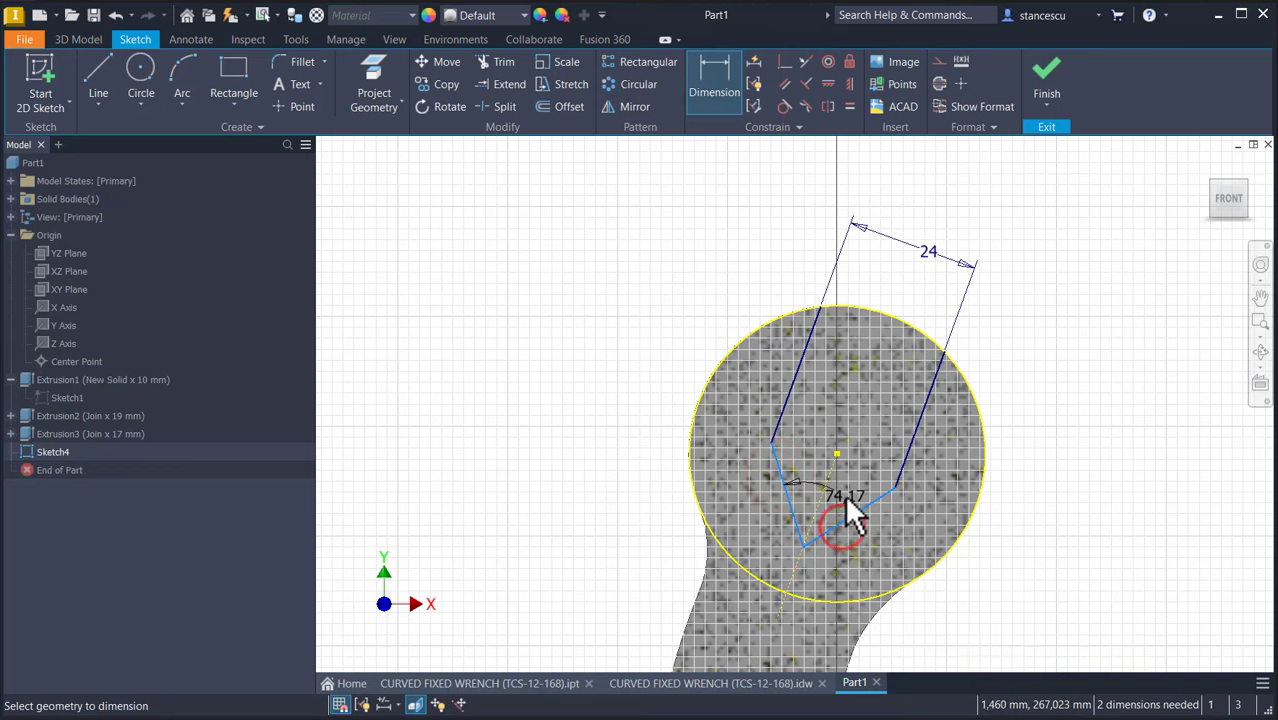
pyautogui.click(846, 494)
pyautogui.write('120')
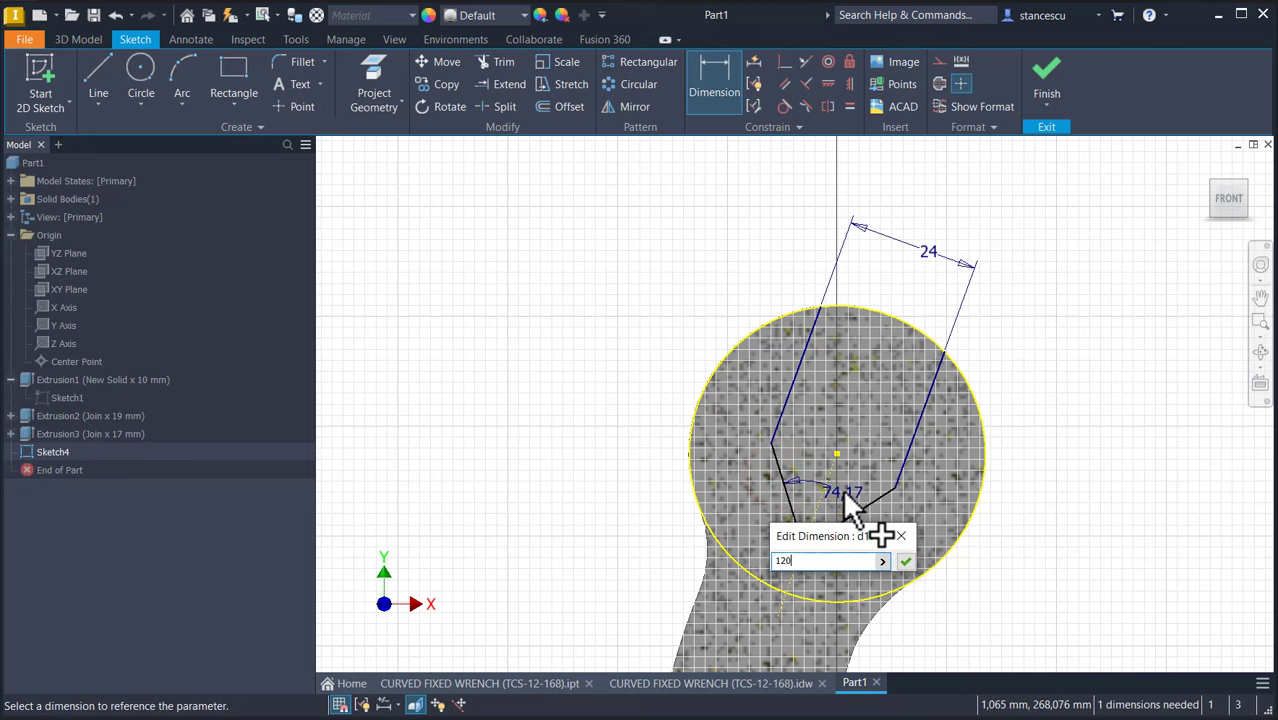
pyautogui.press('Return')
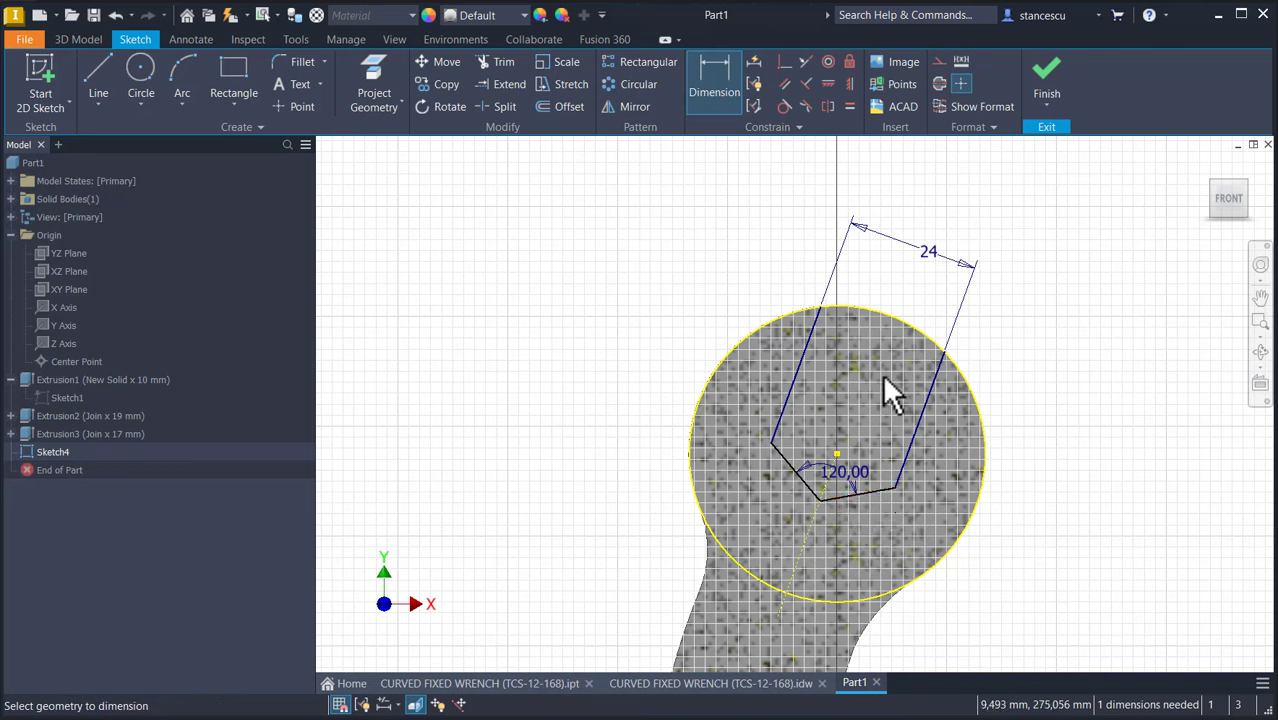
# Step: Draw a line connecting the two inner corners of the jaw opening, where the parallel sides meet the angled segments
pyautogui.click(98, 72)
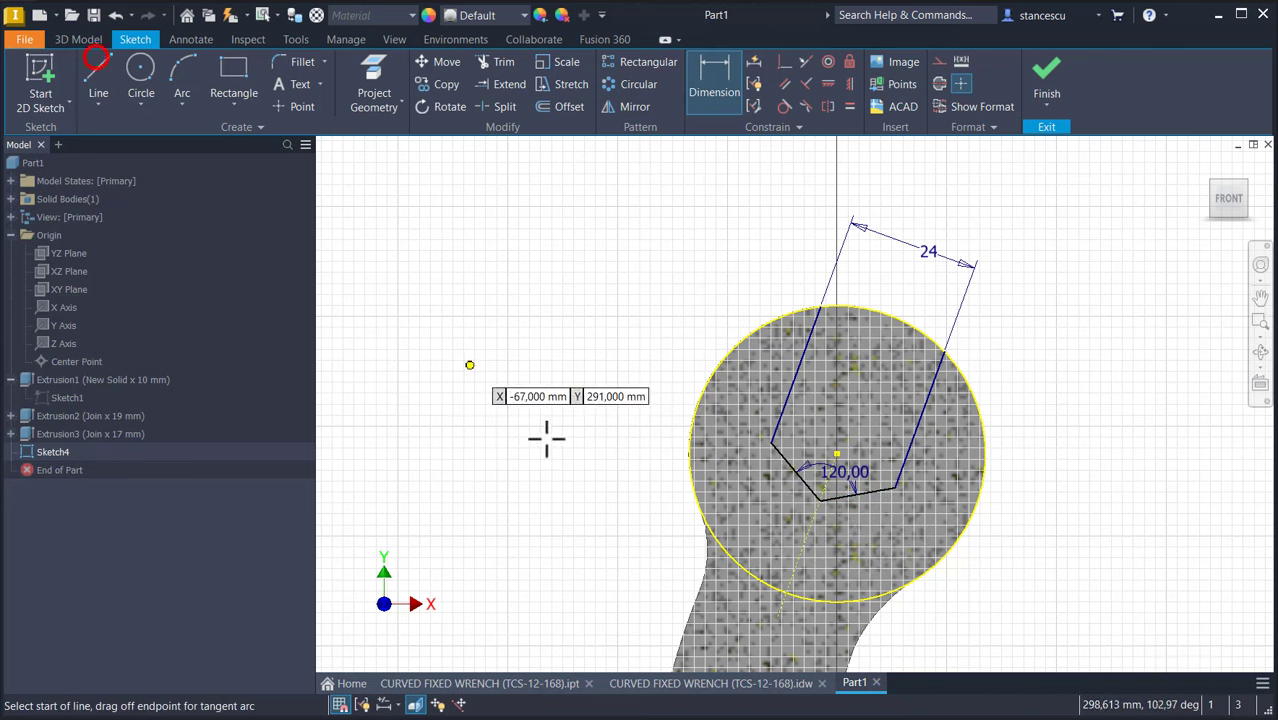
pyautogui.click(771, 441)
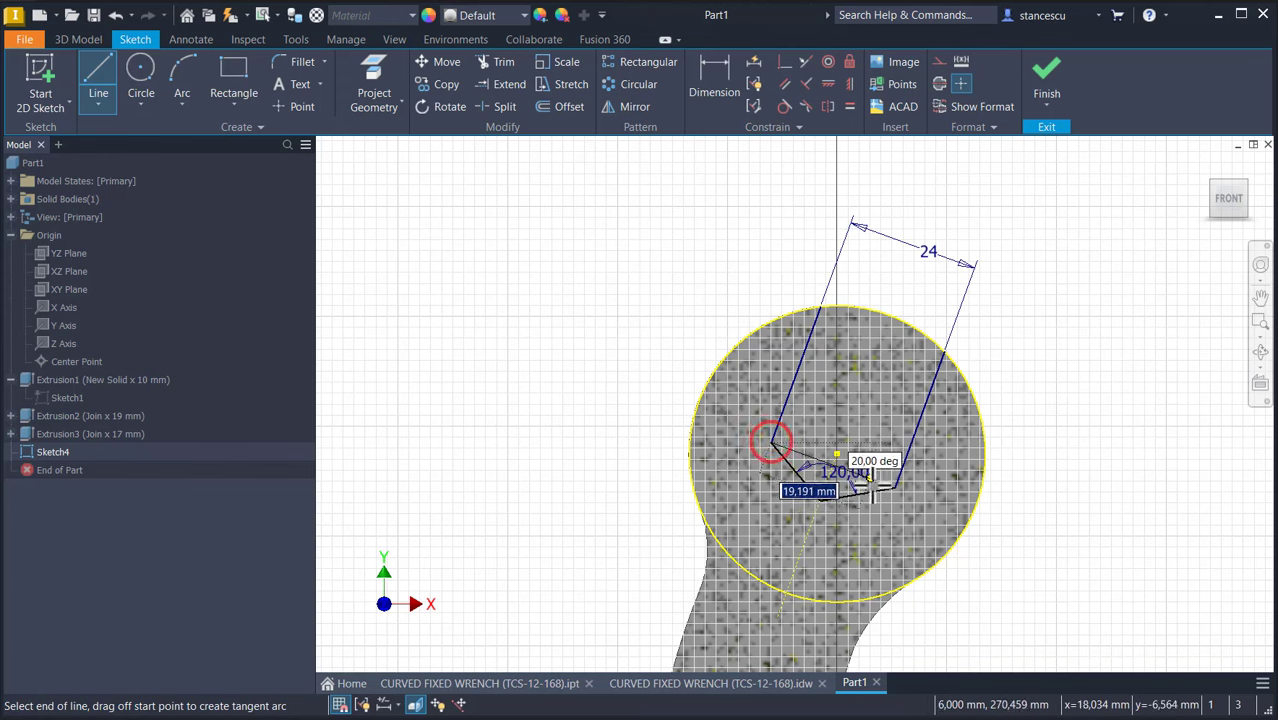
pyautogui.click(895, 490)
# Step: Constrain the midpoint of the connecting line coincident with the upper head's center point
pyautogui.scroll(2, 870, 485)
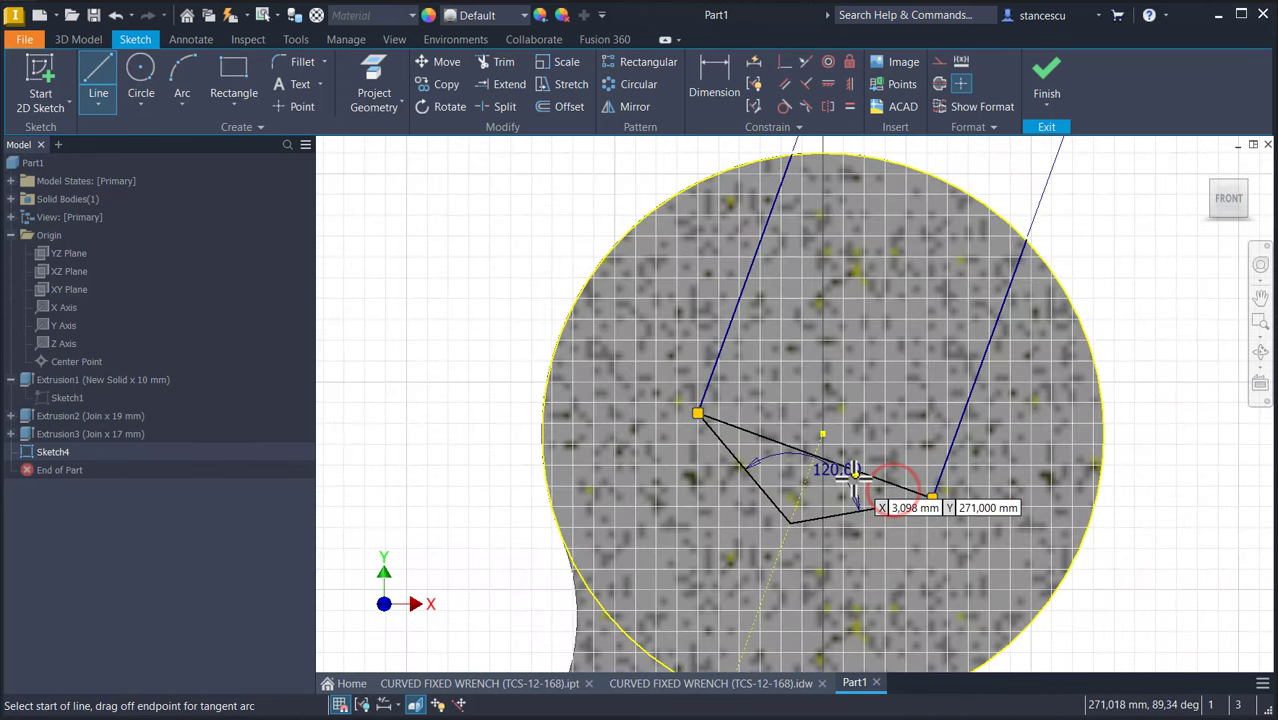
pyautogui.click(787, 64)
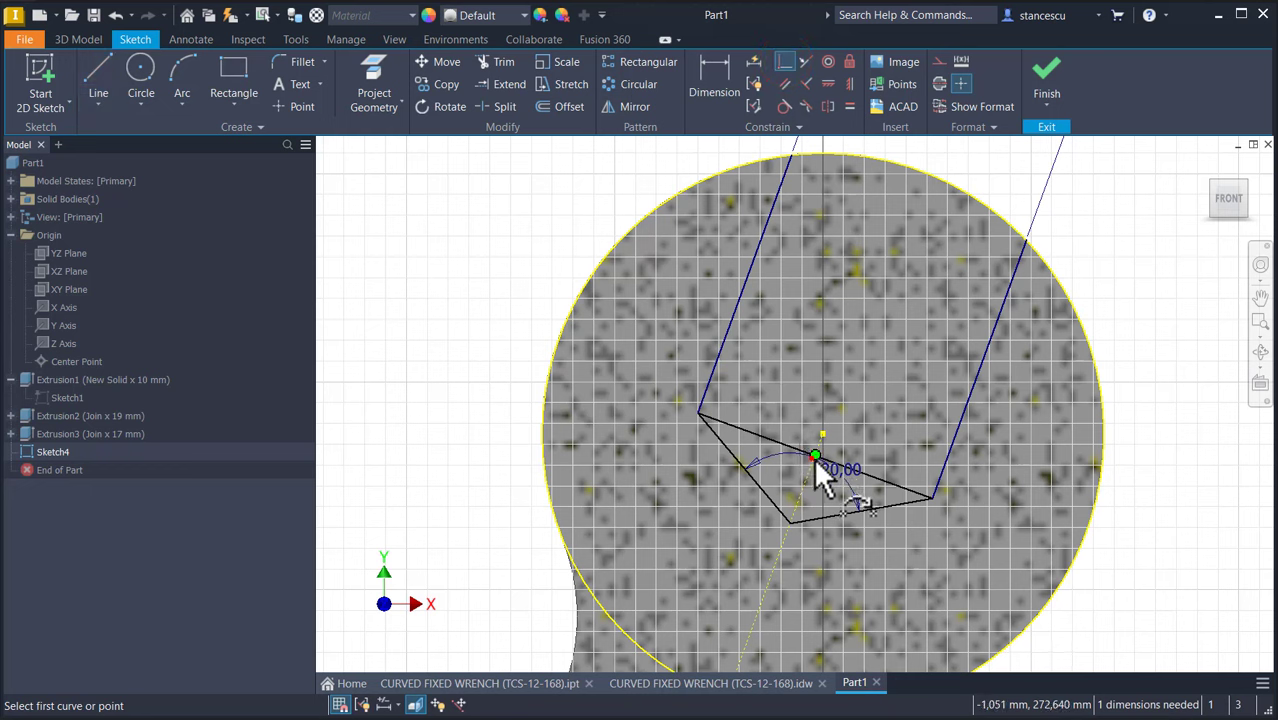
pyautogui.click(818, 457)
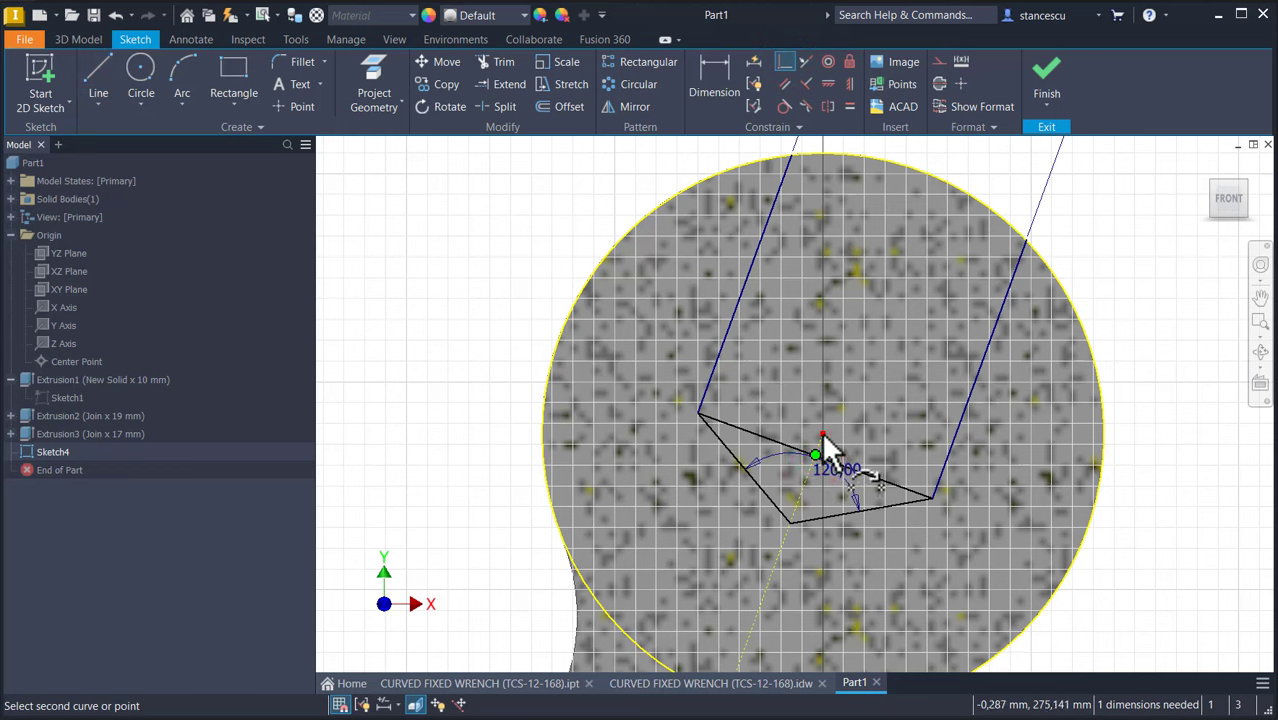
pyautogui.click(822, 446)
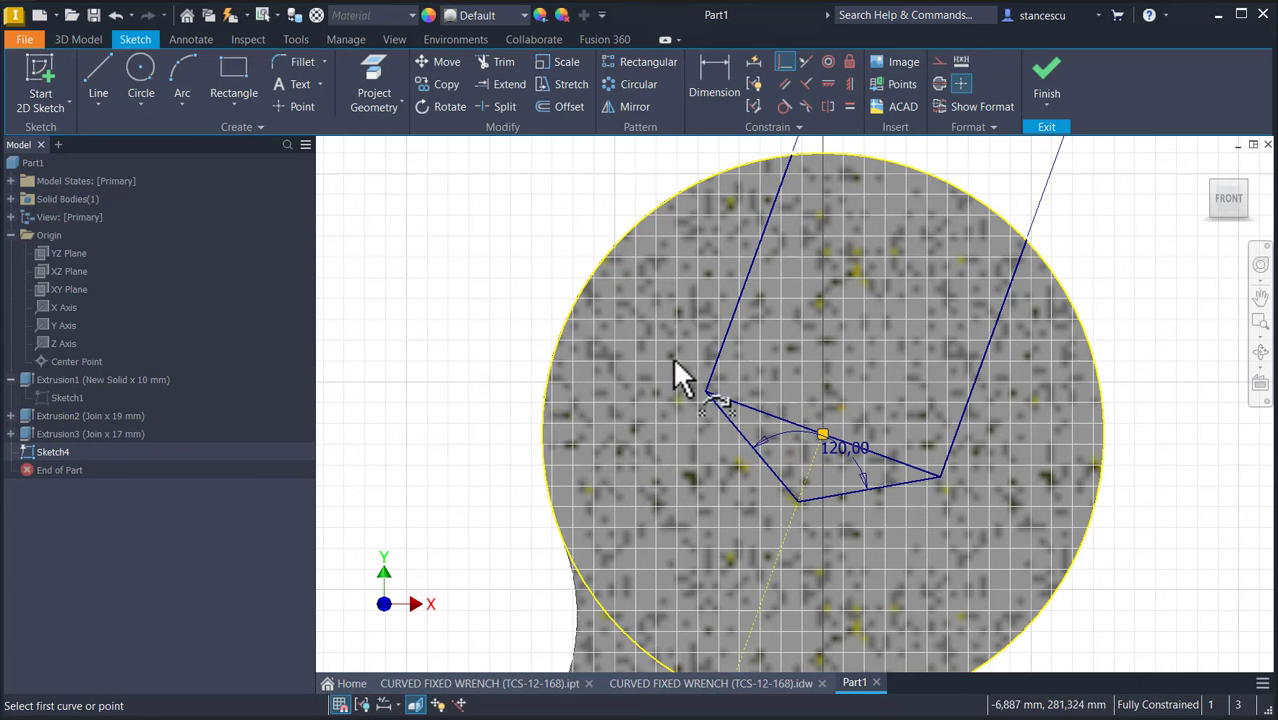
pyautogui.press('Escape')
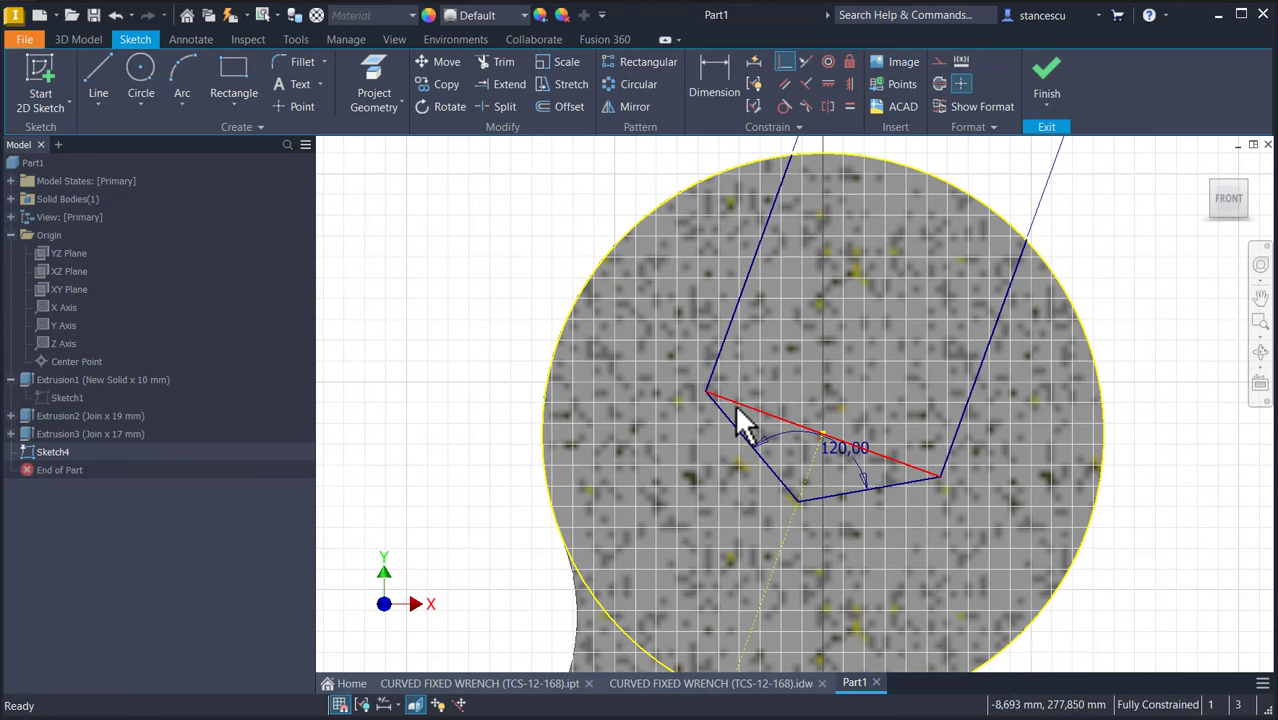
# Step: Convert the line across the jaw corners to construction geometry and finish the sketch
pyautogui.click(737, 405)
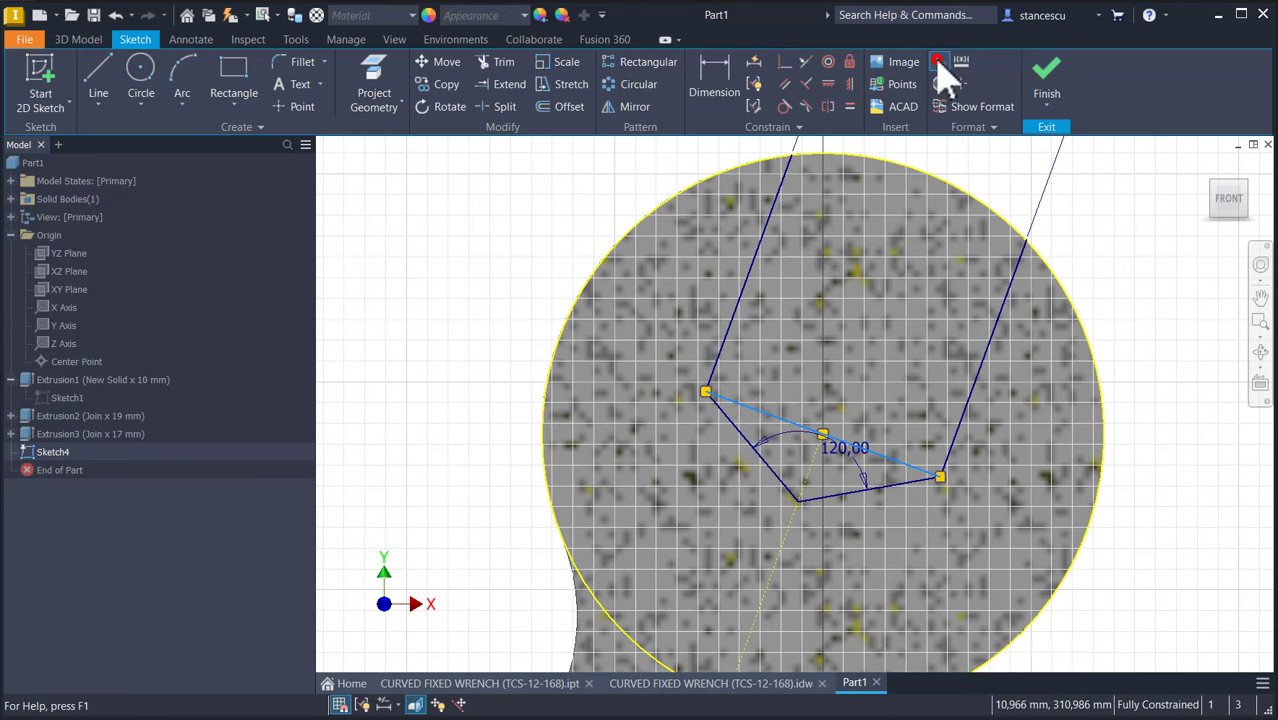
pyautogui.click(1047, 70)
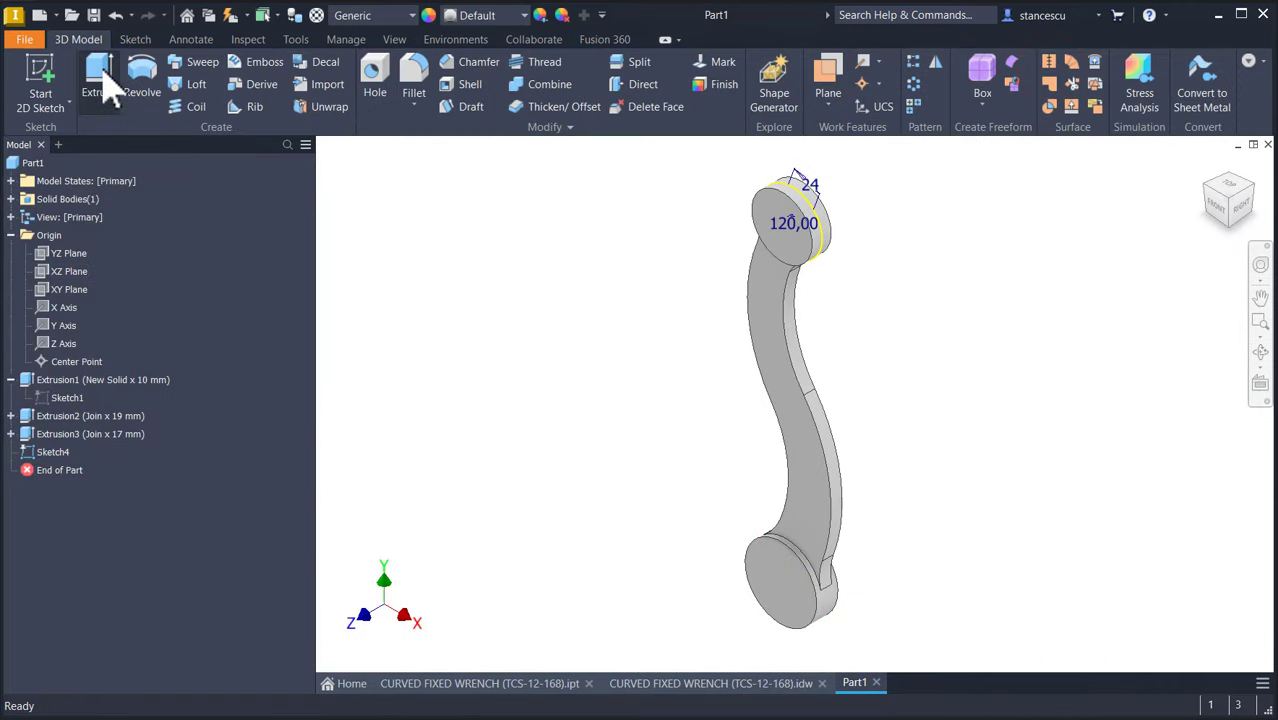
# Step: Extrude the jaw opening profile as a symmetric cut through all of the upper head
pyautogui.click(106, 84)
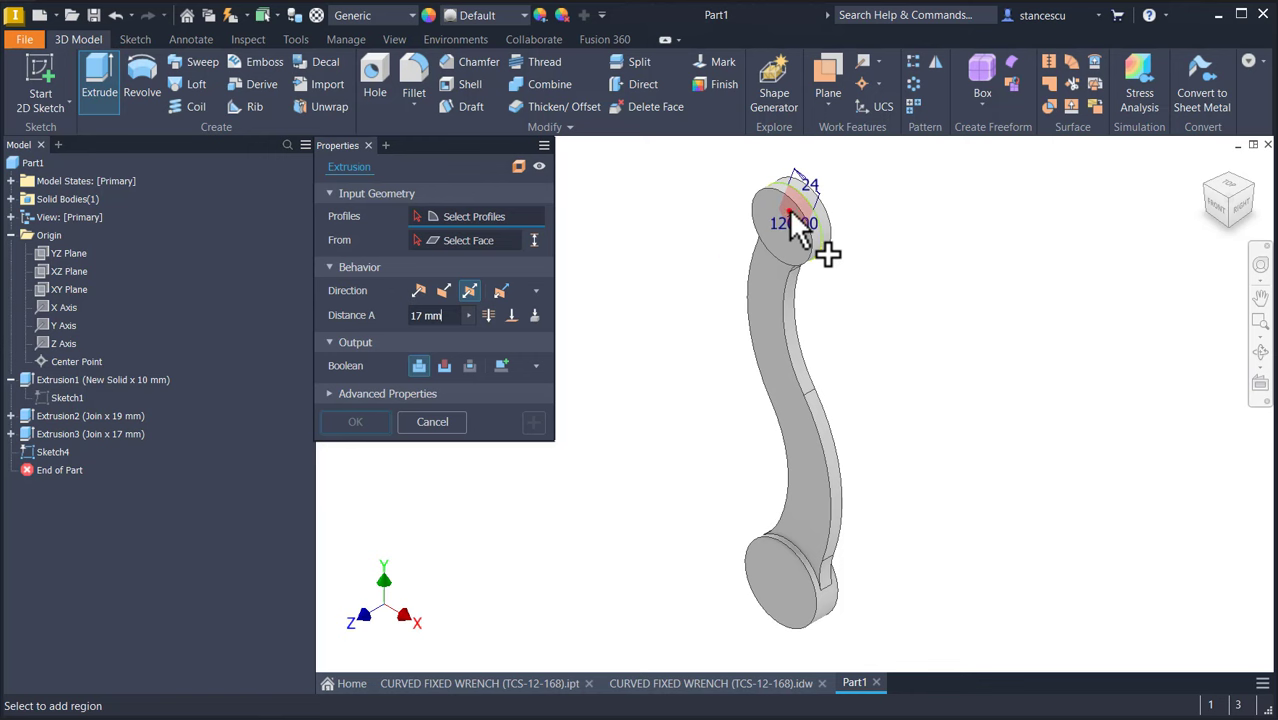
pyautogui.click(790, 212)
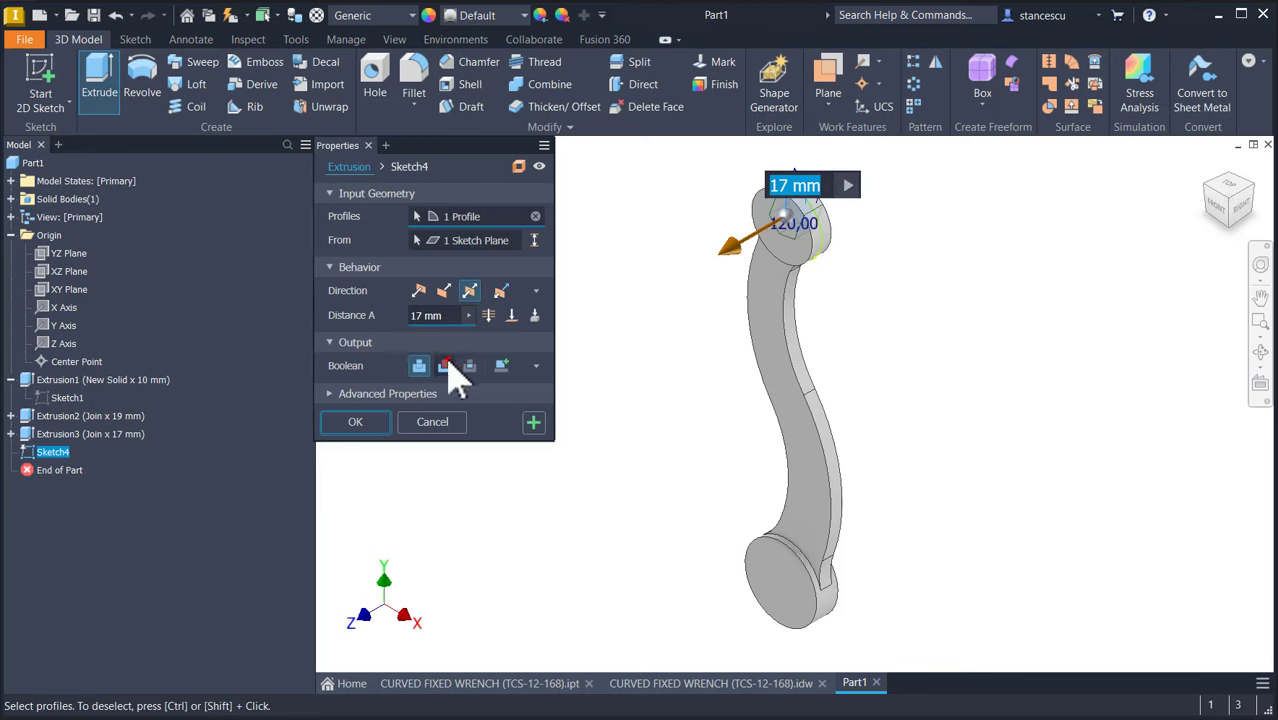
pyautogui.click(444, 366)
pyautogui.click(488, 315)
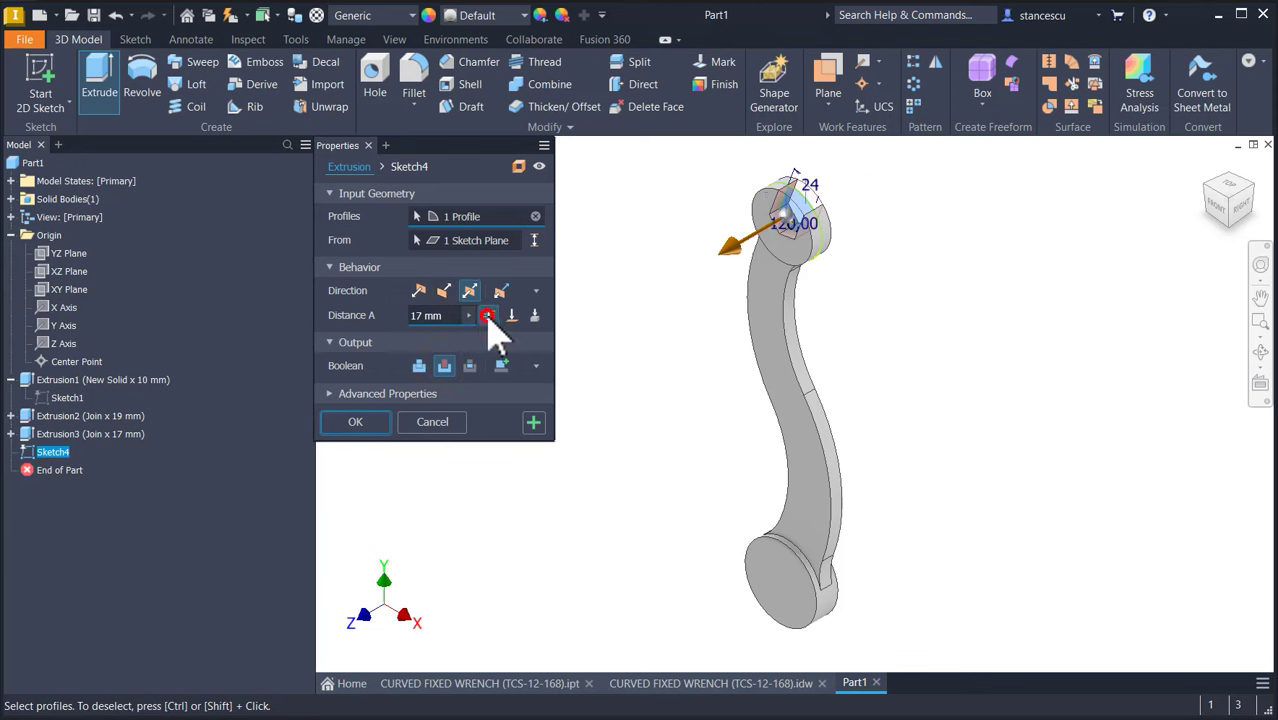
pyautogui.click(362, 422)
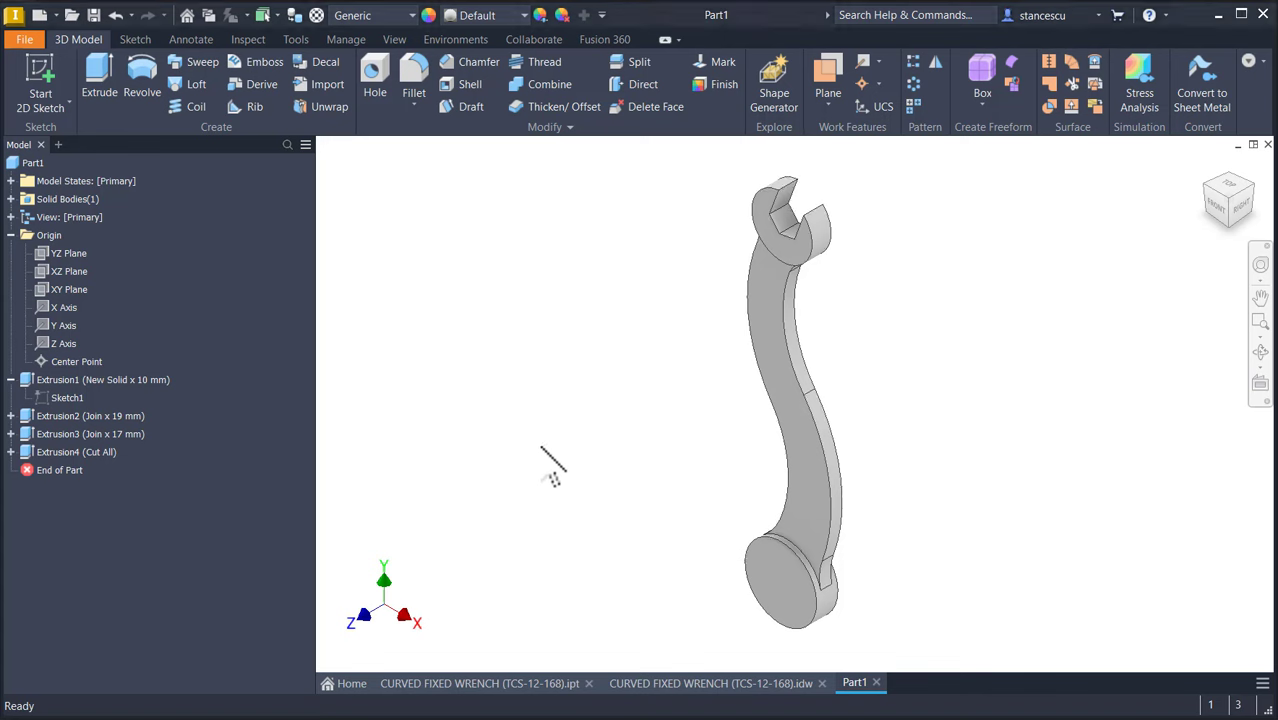
# Step: Start a sketch on the XY Plane with sliced graphics and project the lower head's round edge
pyautogui.click(68, 292)
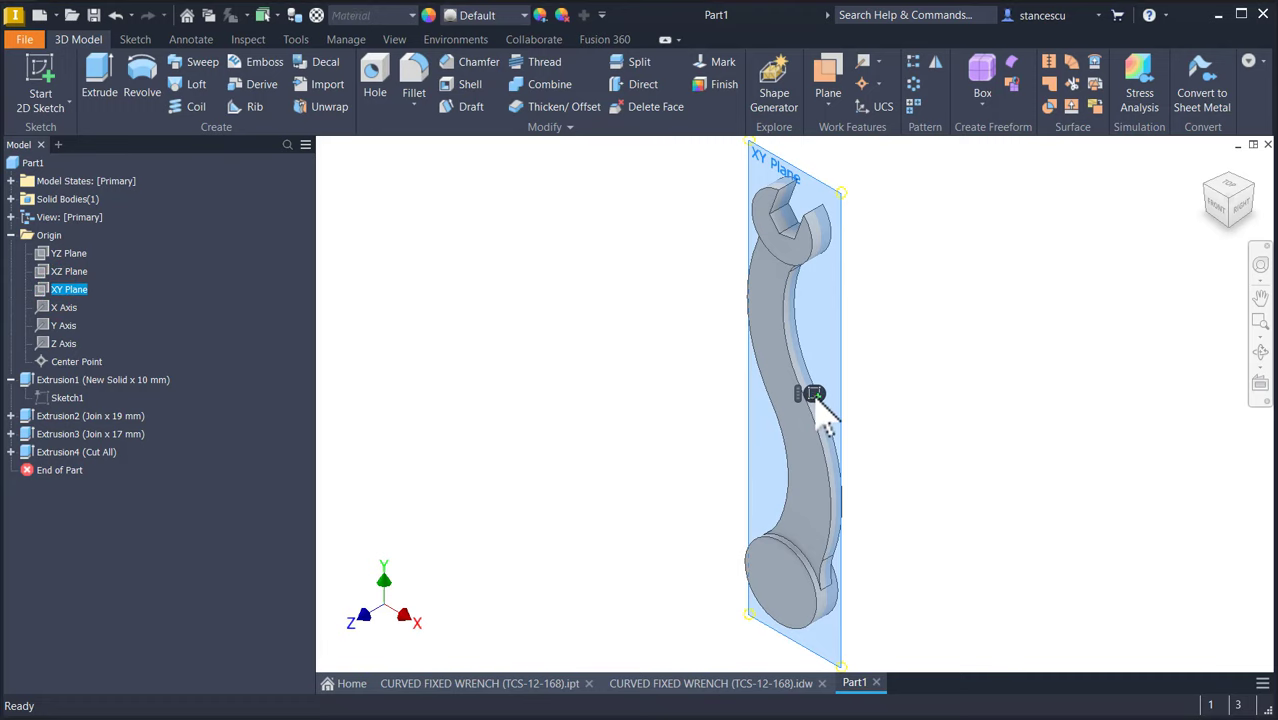
pyautogui.click(814, 394)
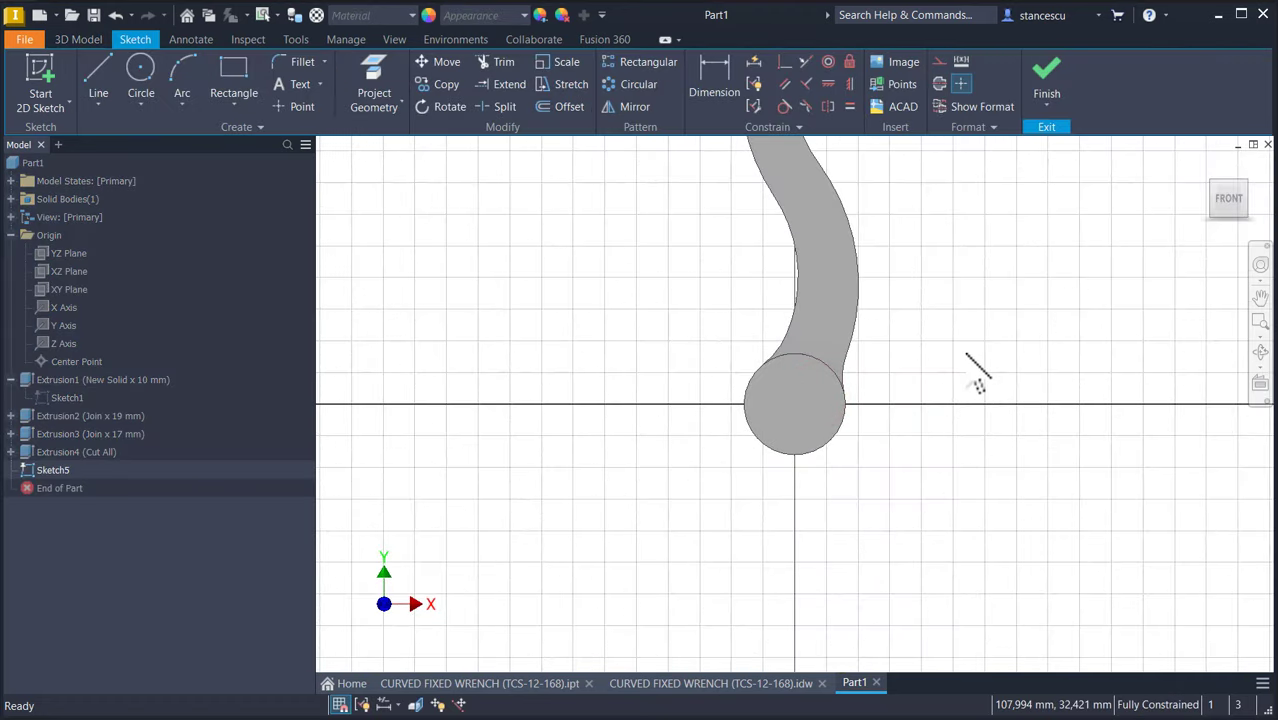
pyautogui.press('F7')
pyautogui.scroll(5, 800, 430)
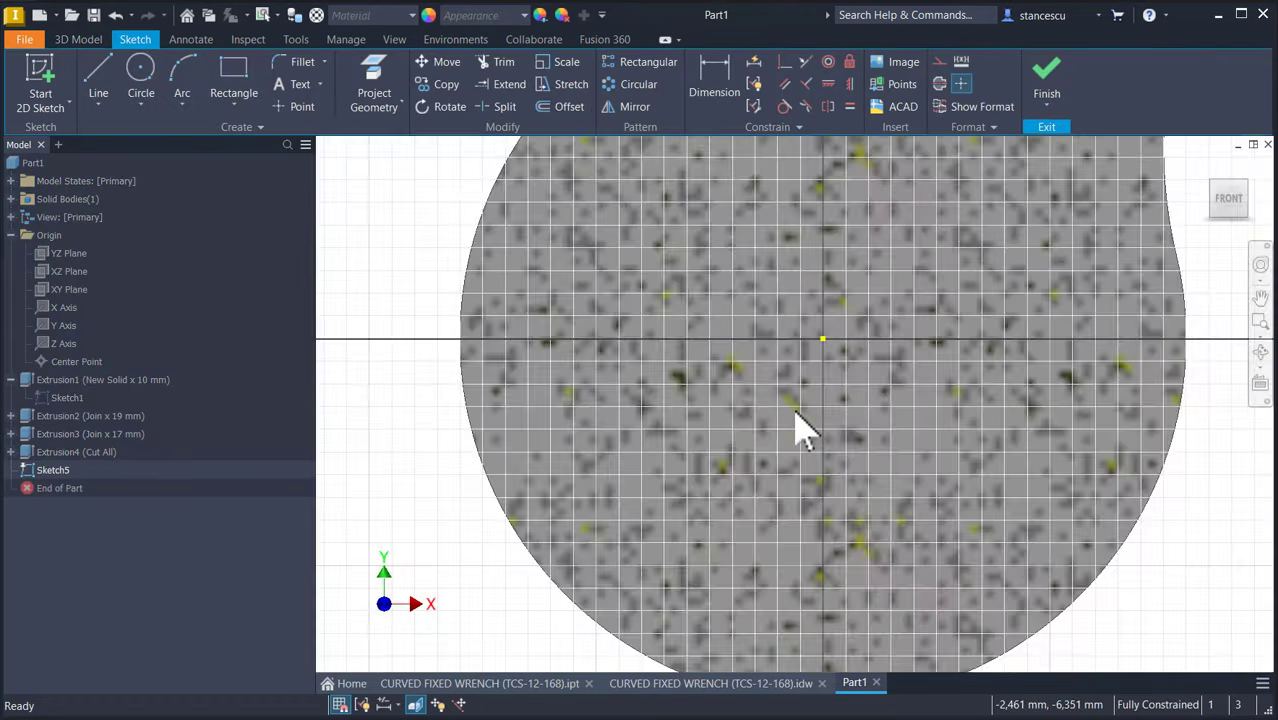
pyautogui.scroll(-3, 800, 430)
pyautogui.click(372, 78)
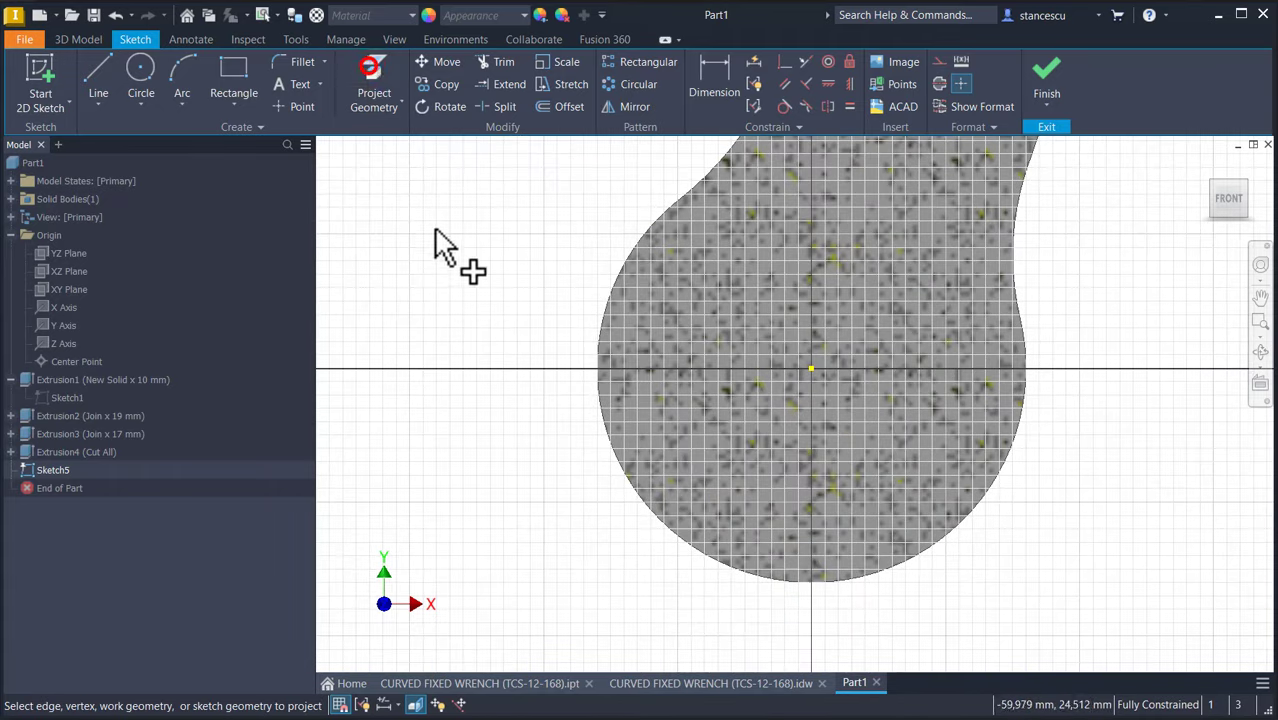
pyautogui.click(597, 343)
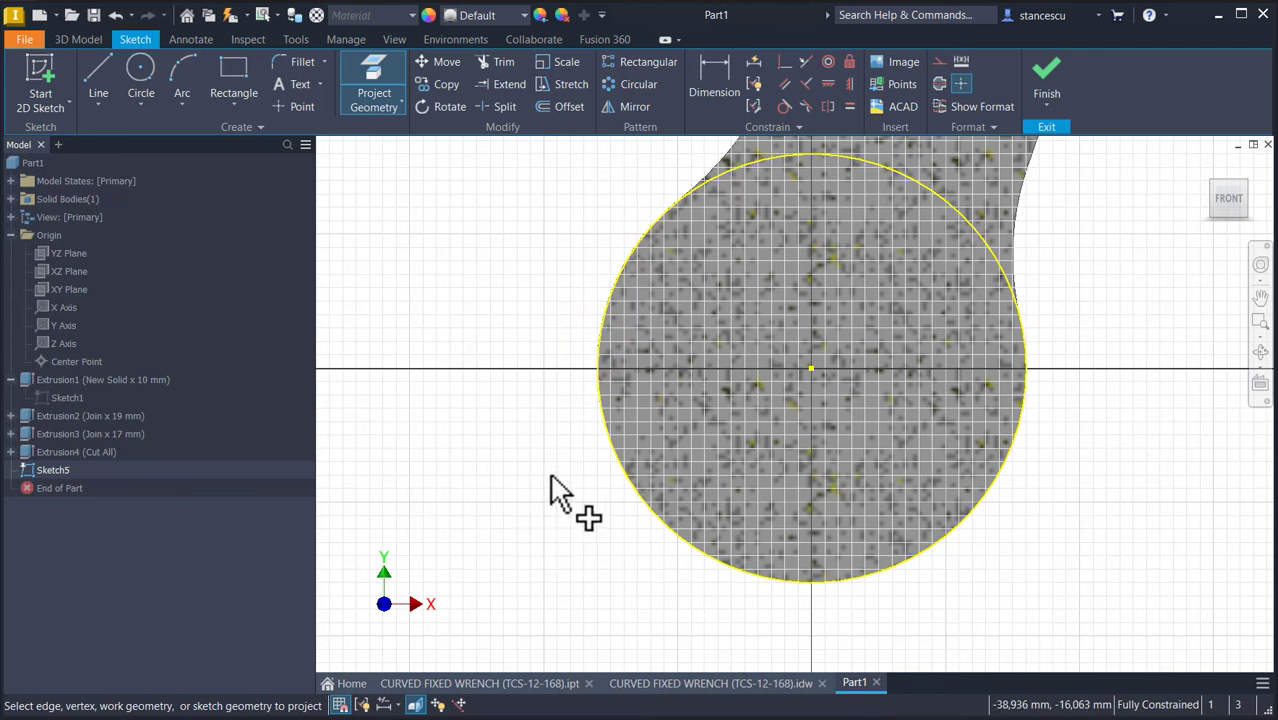
# Step: Show Sketch1 temporarily to project its slanted construction line from the lower head's center, and hide Sketch1 again
pyautogui.click(58, 399)
pyautogui.rightClick(58, 399)
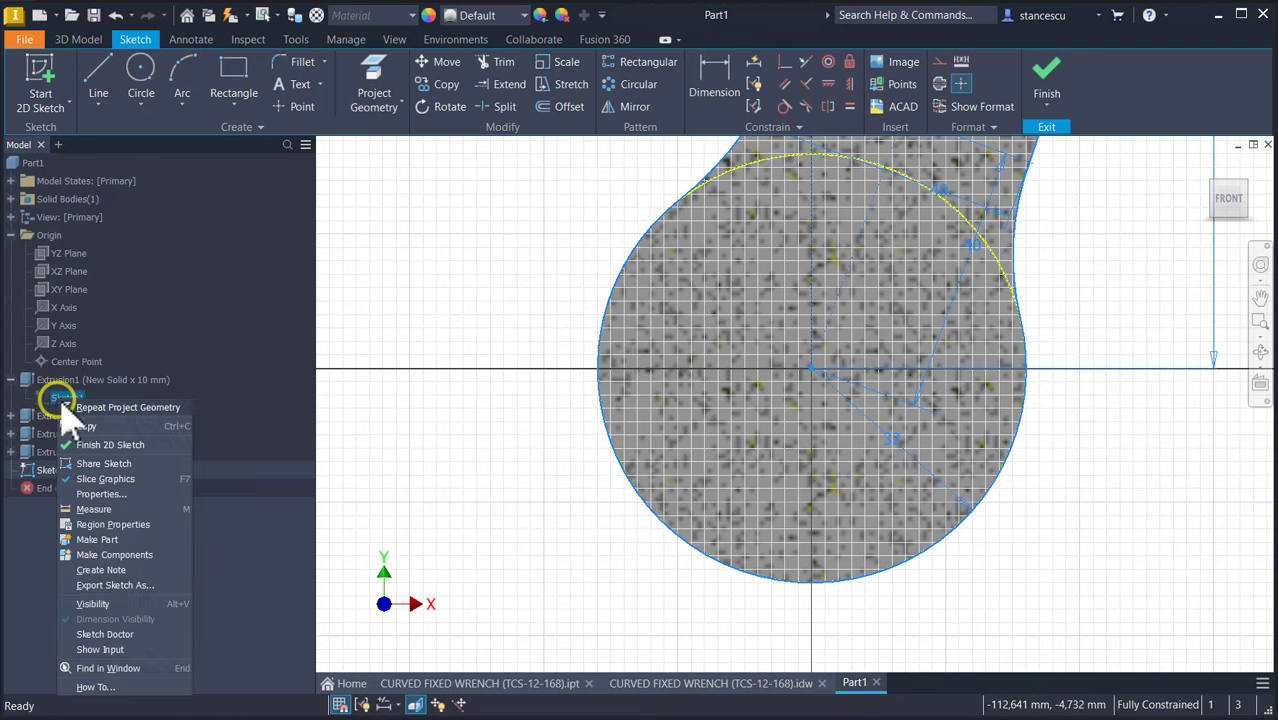
pyautogui.click(100, 608)
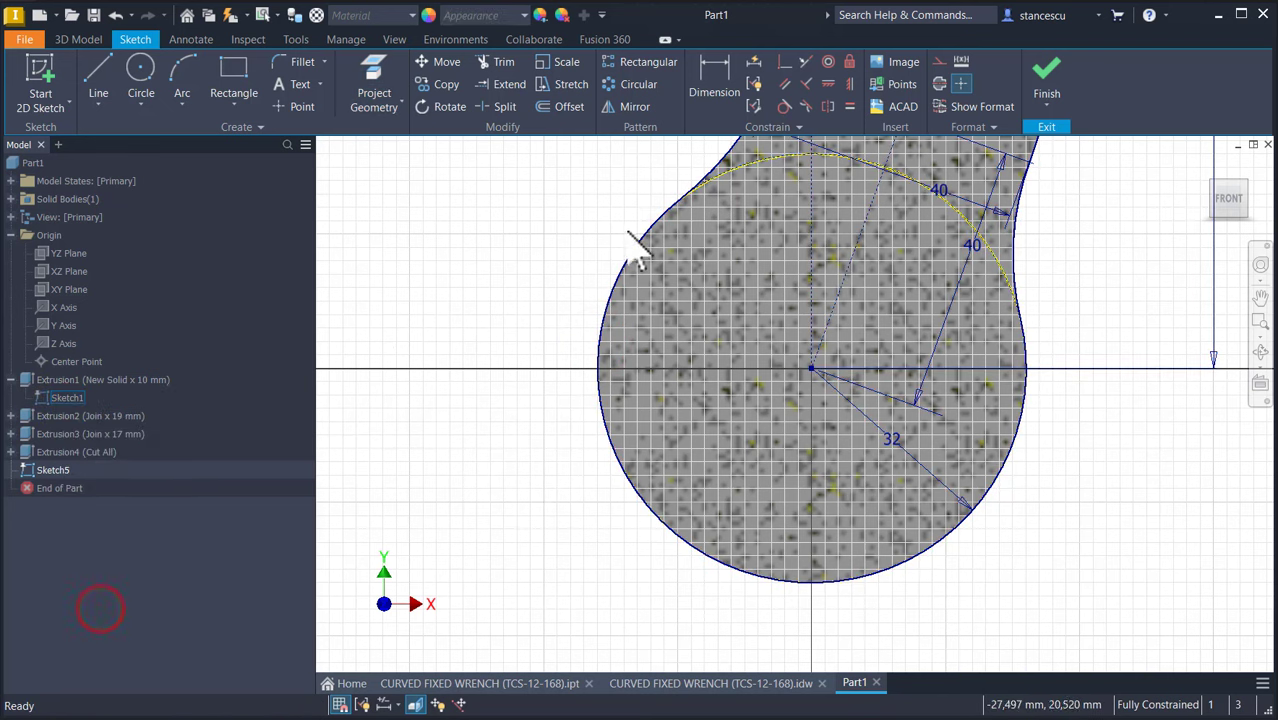
pyautogui.click(380, 96)
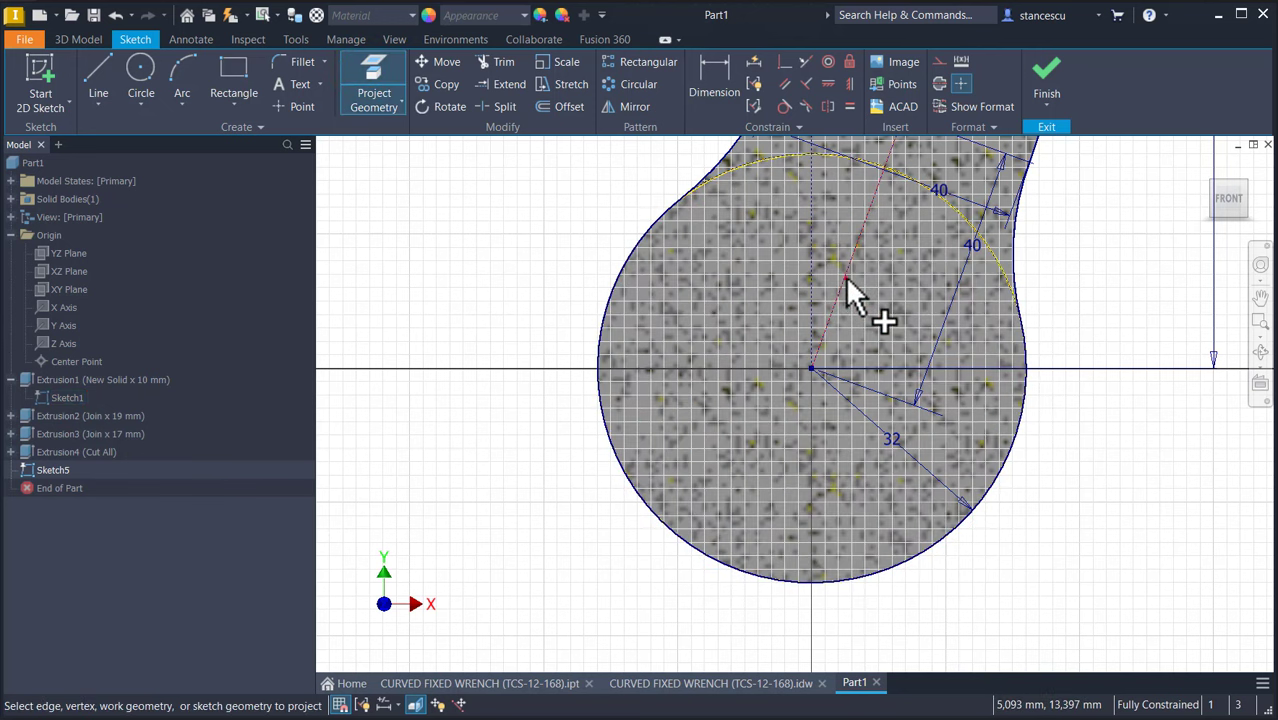
pyautogui.click(845, 277)
pyautogui.click(463, 312)
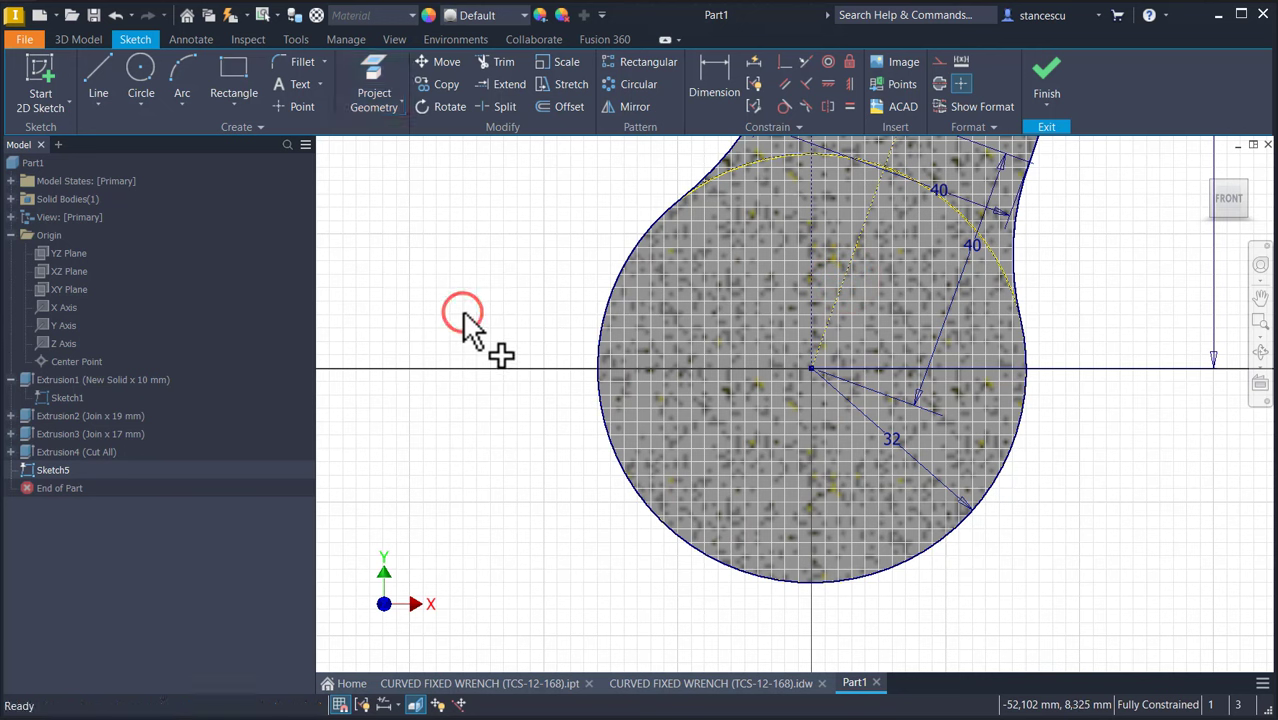
pyautogui.rightClick(40, 398)
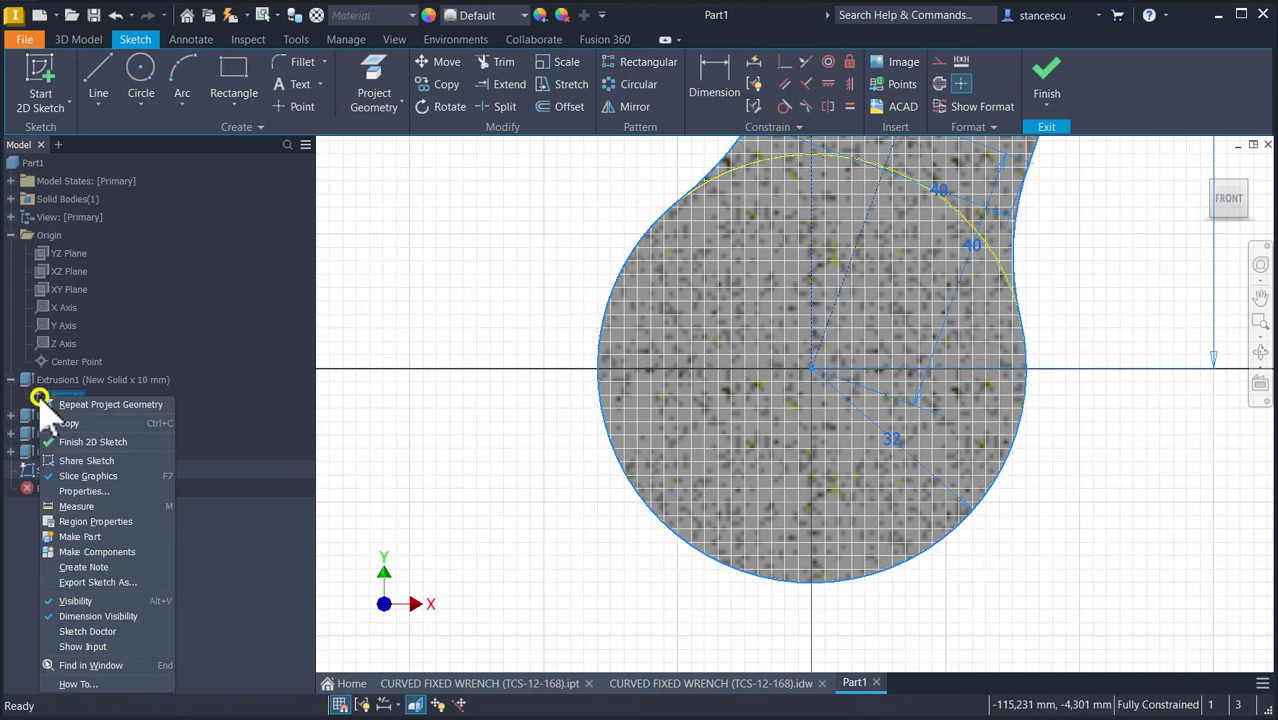
pyautogui.click(76, 601)
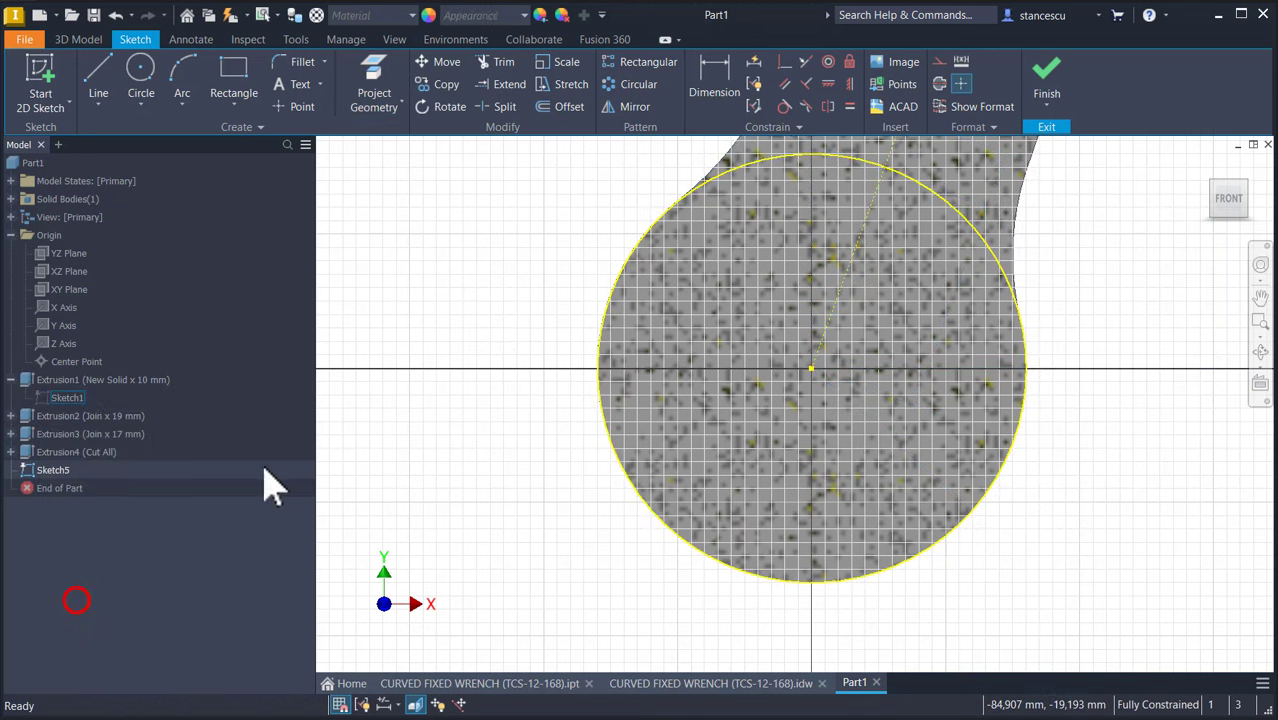
# Step: Draw a two-segment line from the lower head's projected circle to the projected axis, with its corner at about (-18, 11) mm
pyautogui.click(98, 72)
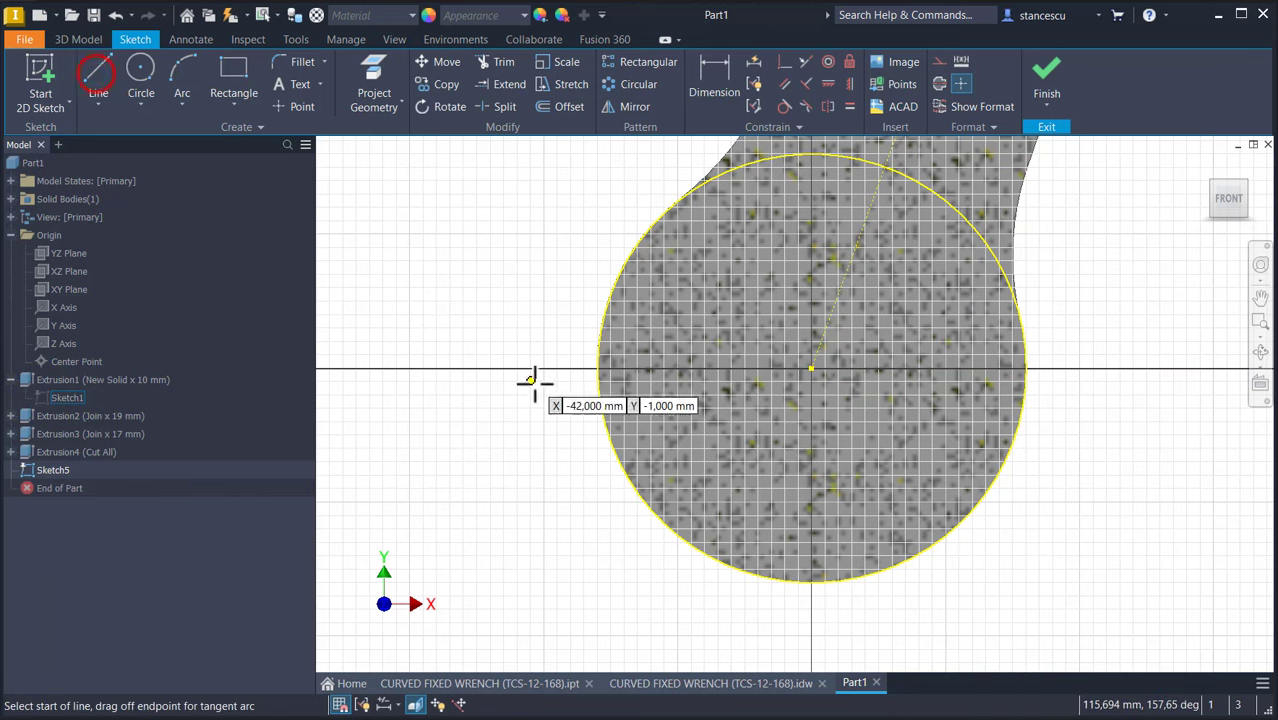
pyautogui.click(610, 441)
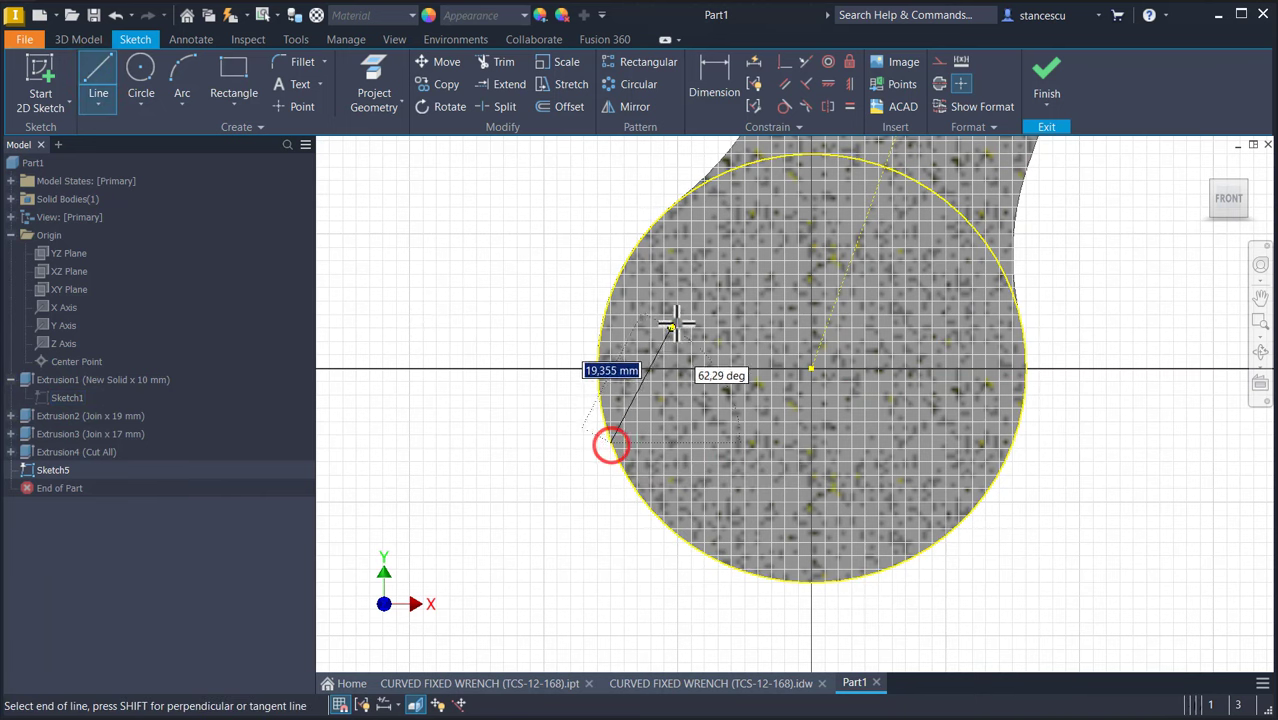
pyautogui.click(690, 295)
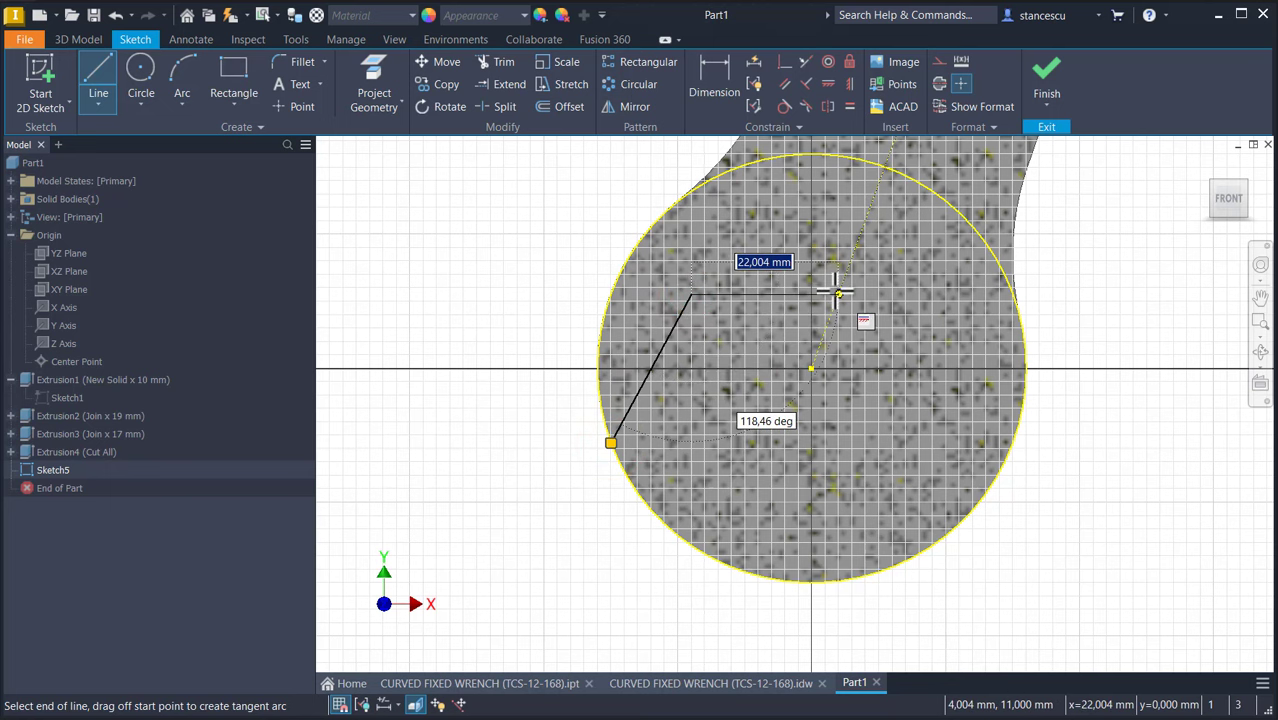
pyautogui.click(836, 292)
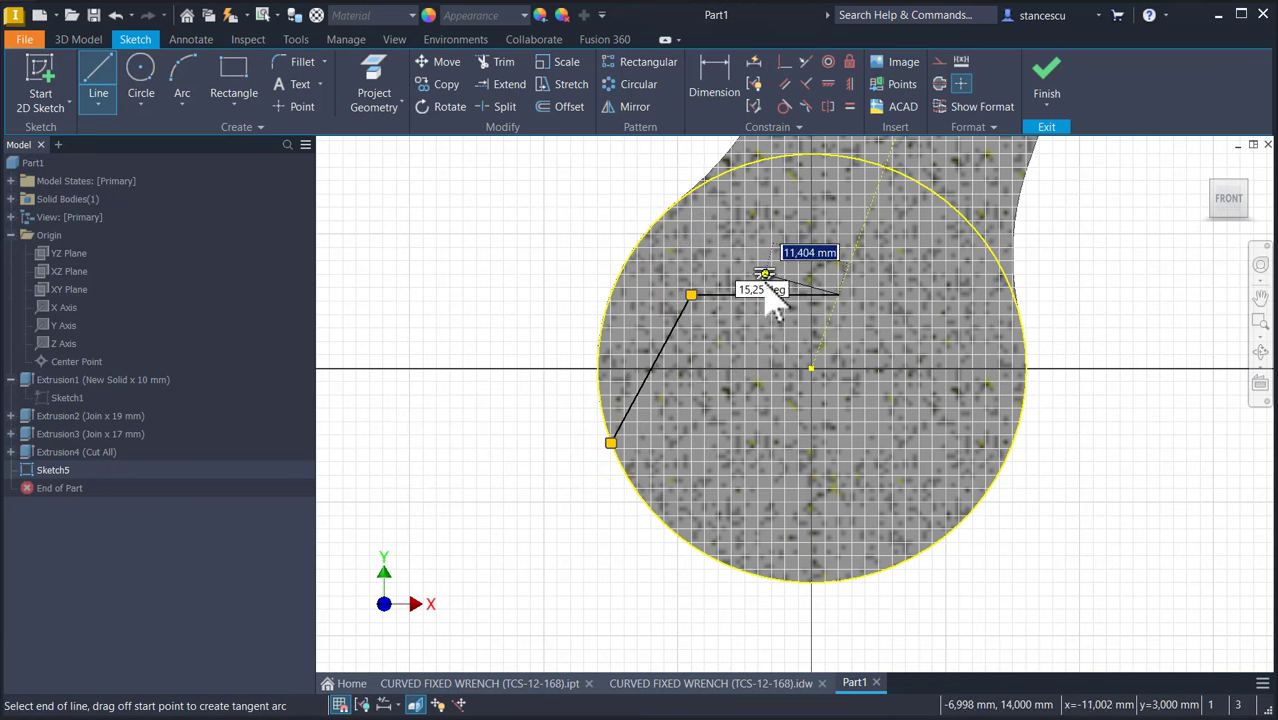
pyautogui.press('Escape')
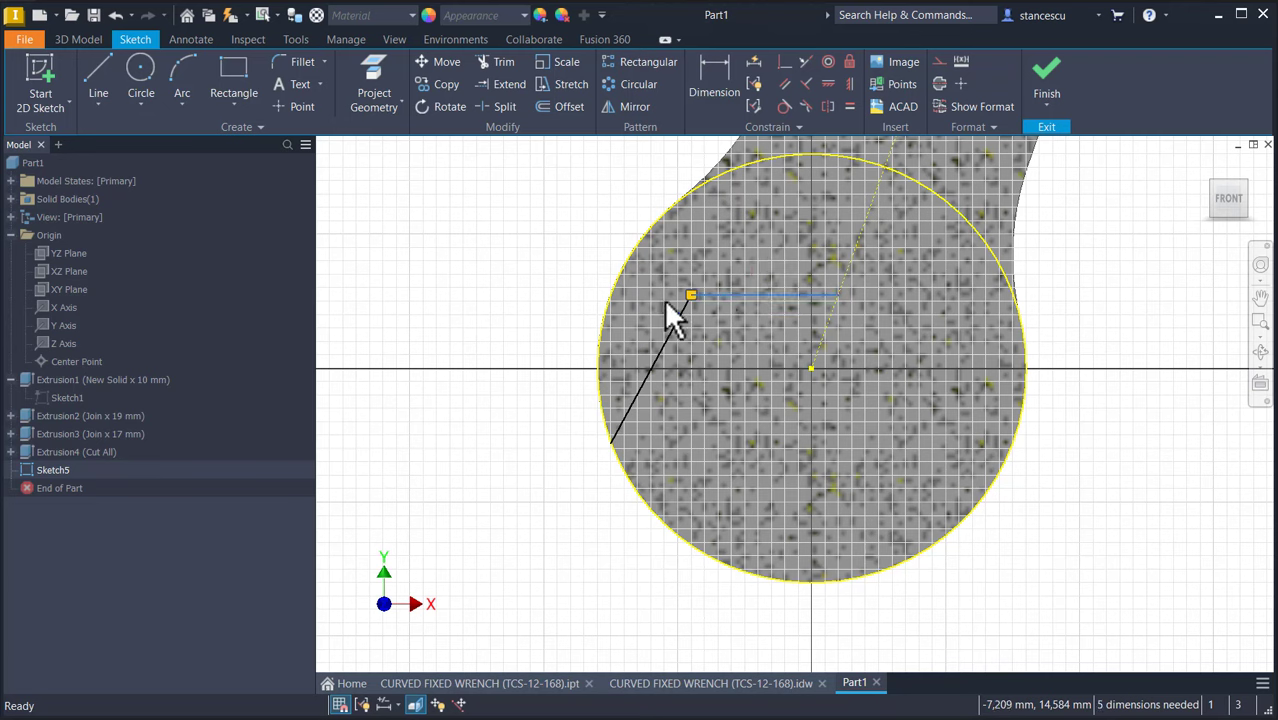
pyautogui.click(523, 231)
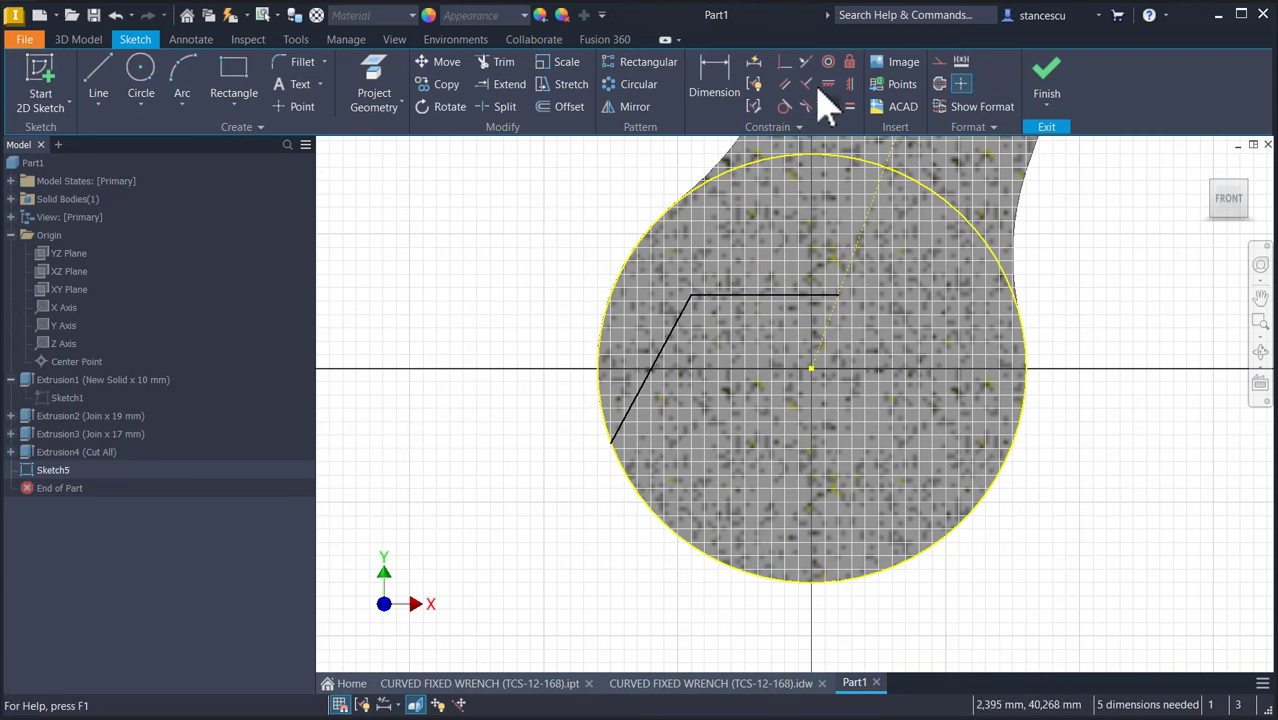
# Step: Constrain the slanted segment parallel to the projected axis and make the profile's loose endpoint coincident with that axis
pyautogui.click(785, 84)
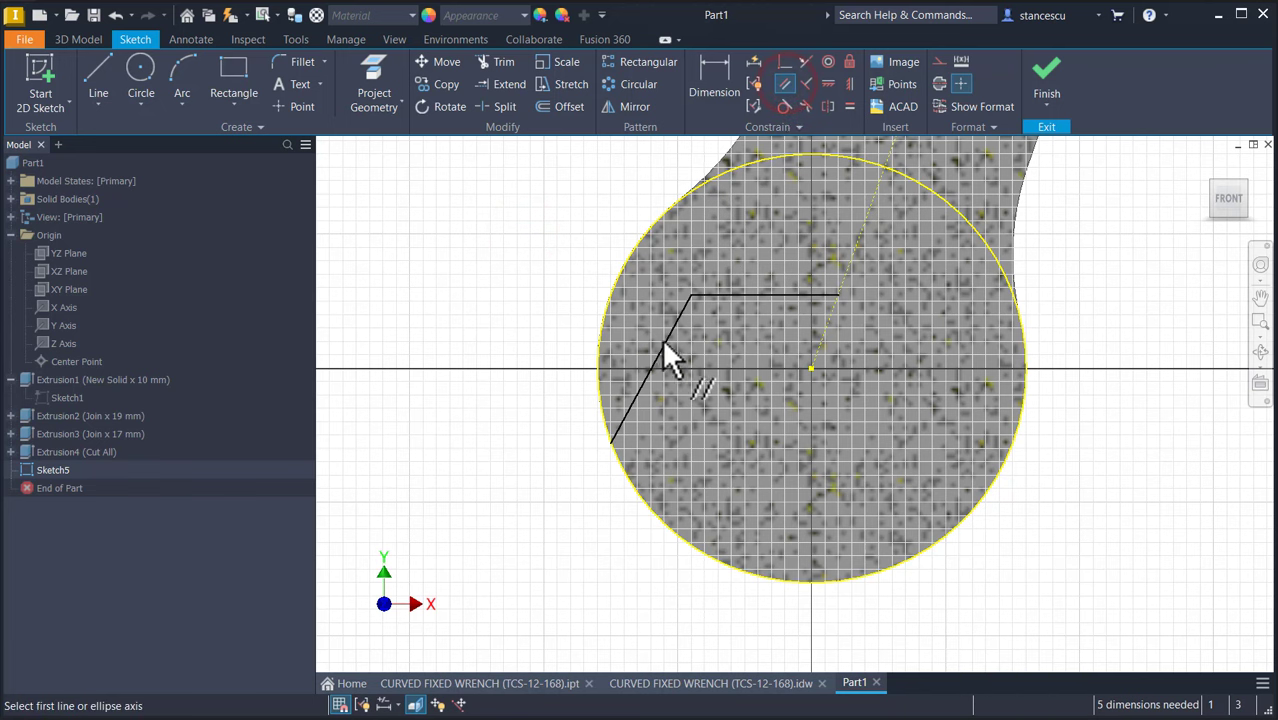
pyautogui.click(671, 332)
pyautogui.click(818, 297)
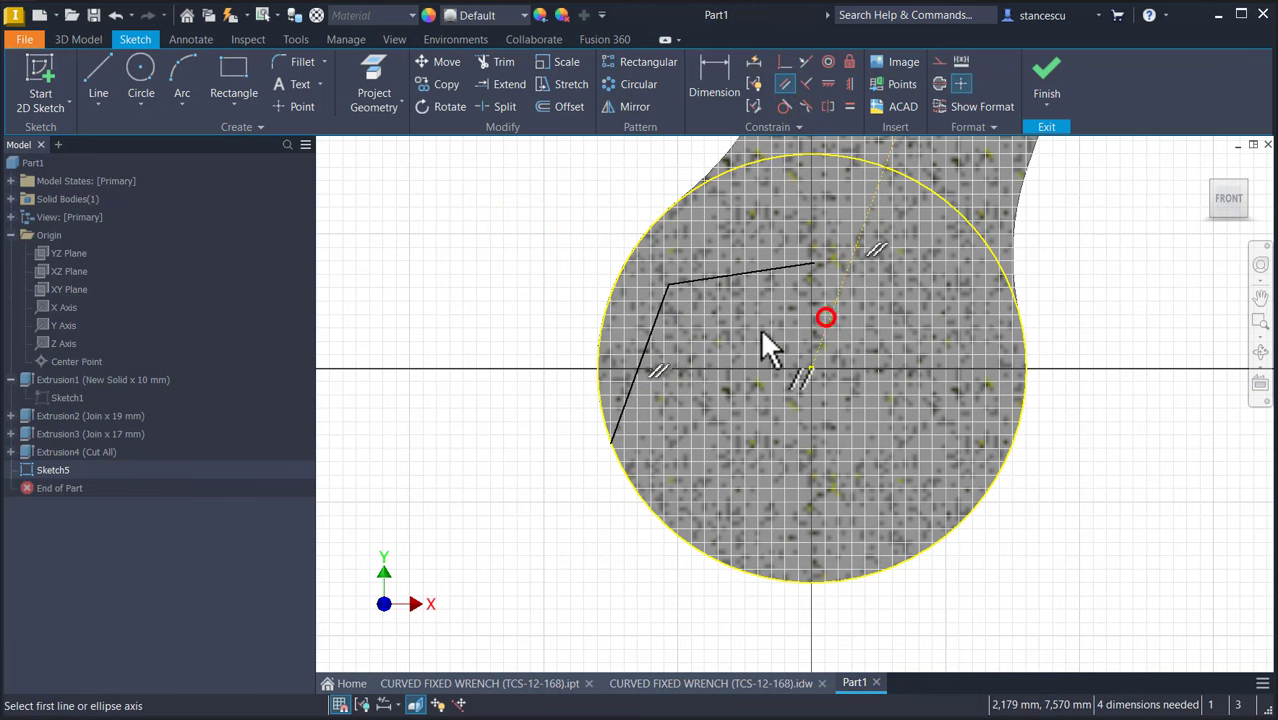
pyautogui.click(786, 59)
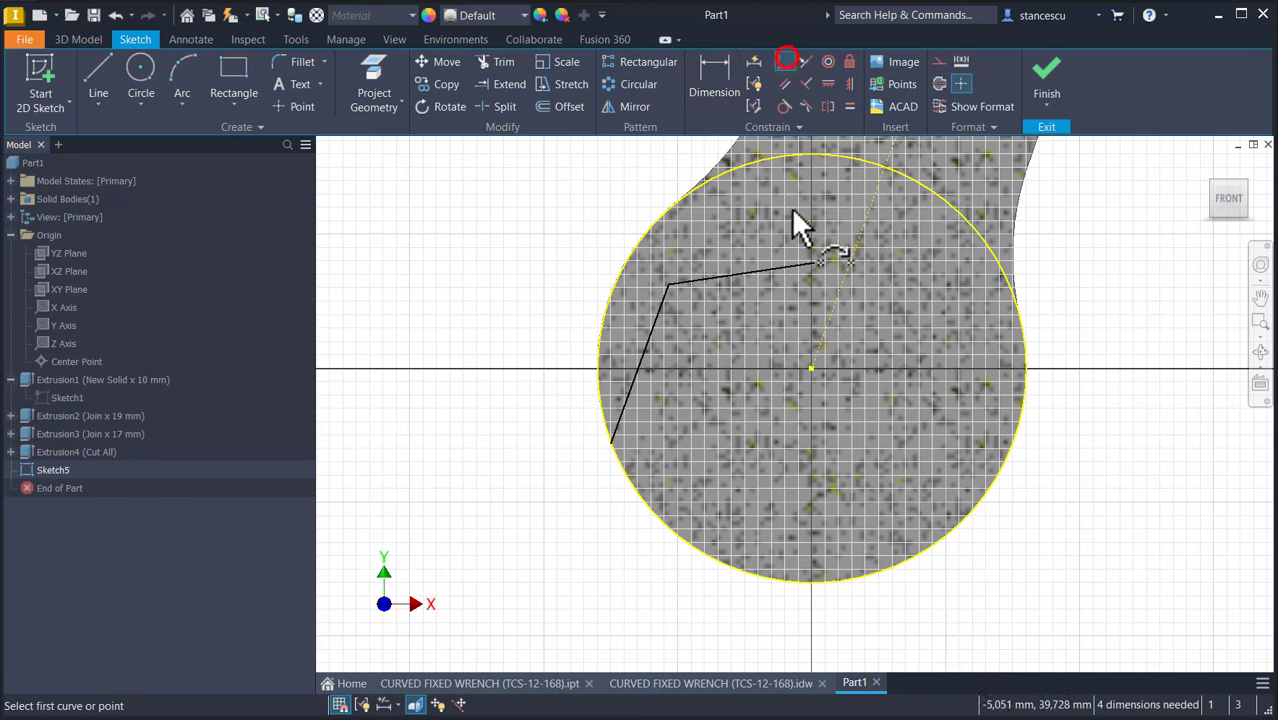
pyautogui.click(846, 273)
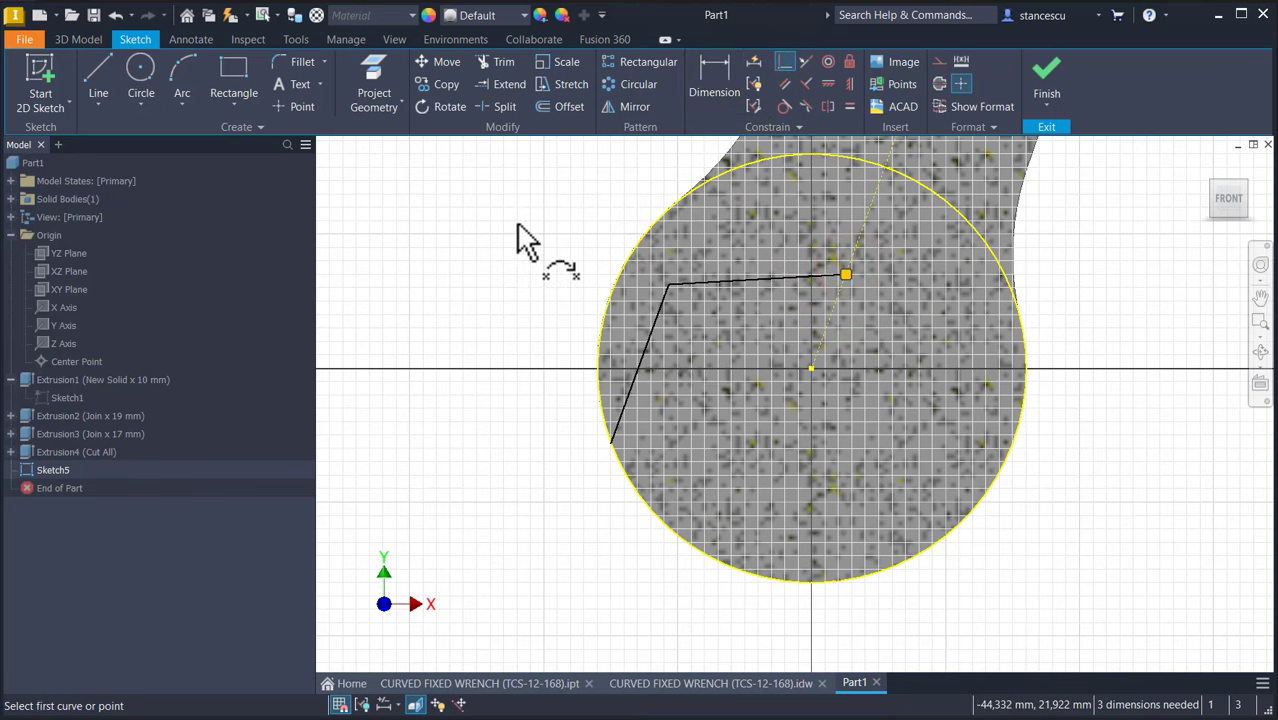
# Step: Mirror the two profile segments about the projected slanted axis of the lower head
pyautogui.click(623, 107)
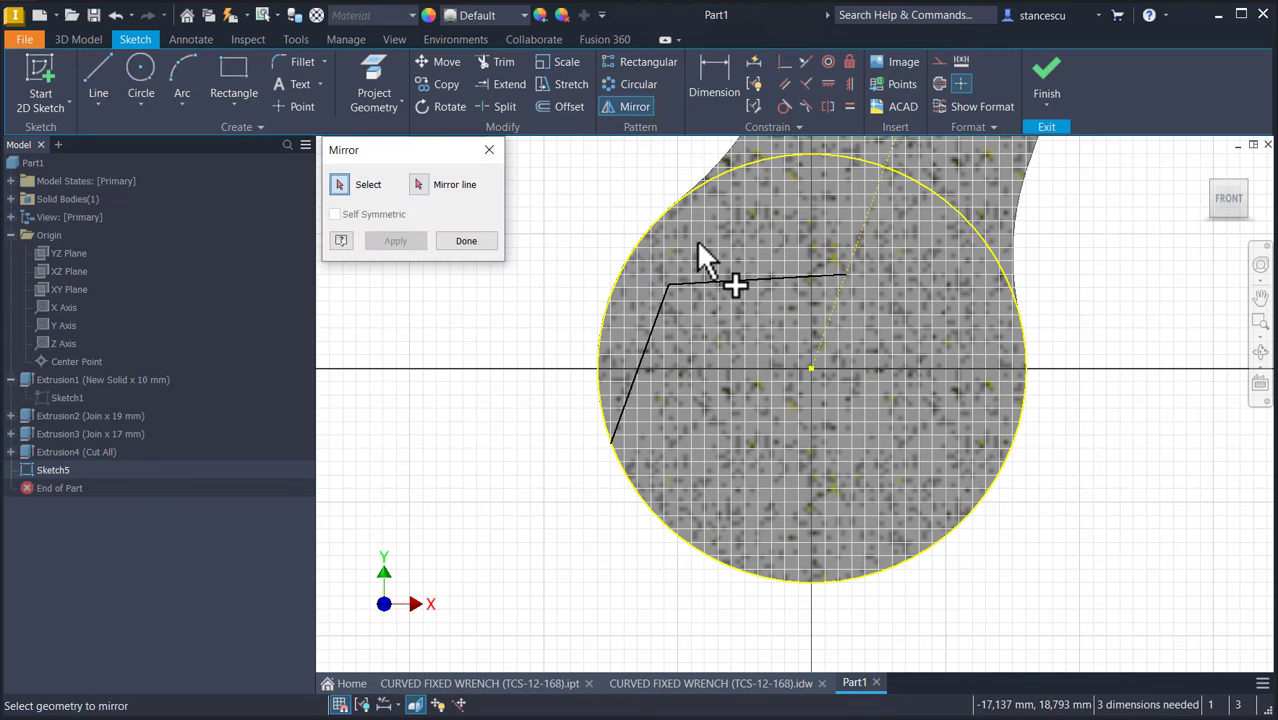
pyautogui.moveTo(696, 245); pyautogui.dragTo(656, 306)
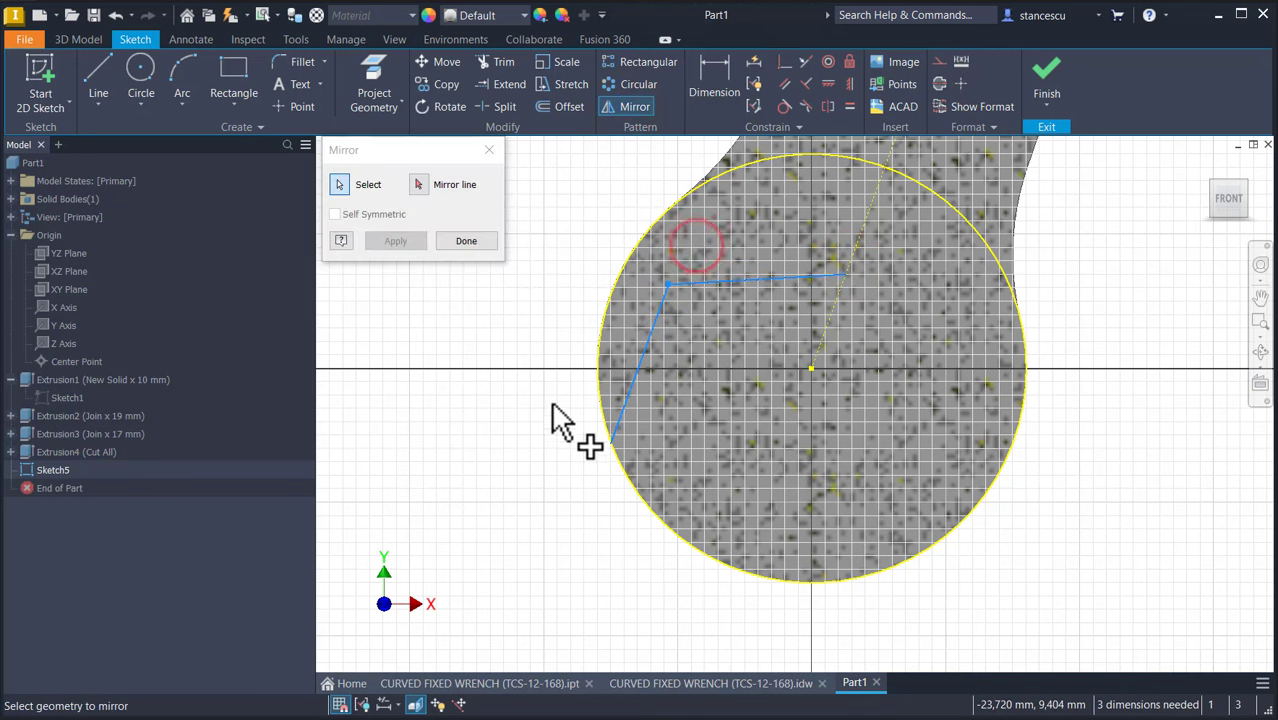
pyautogui.click(420, 184)
pyautogui.click(864, 226)
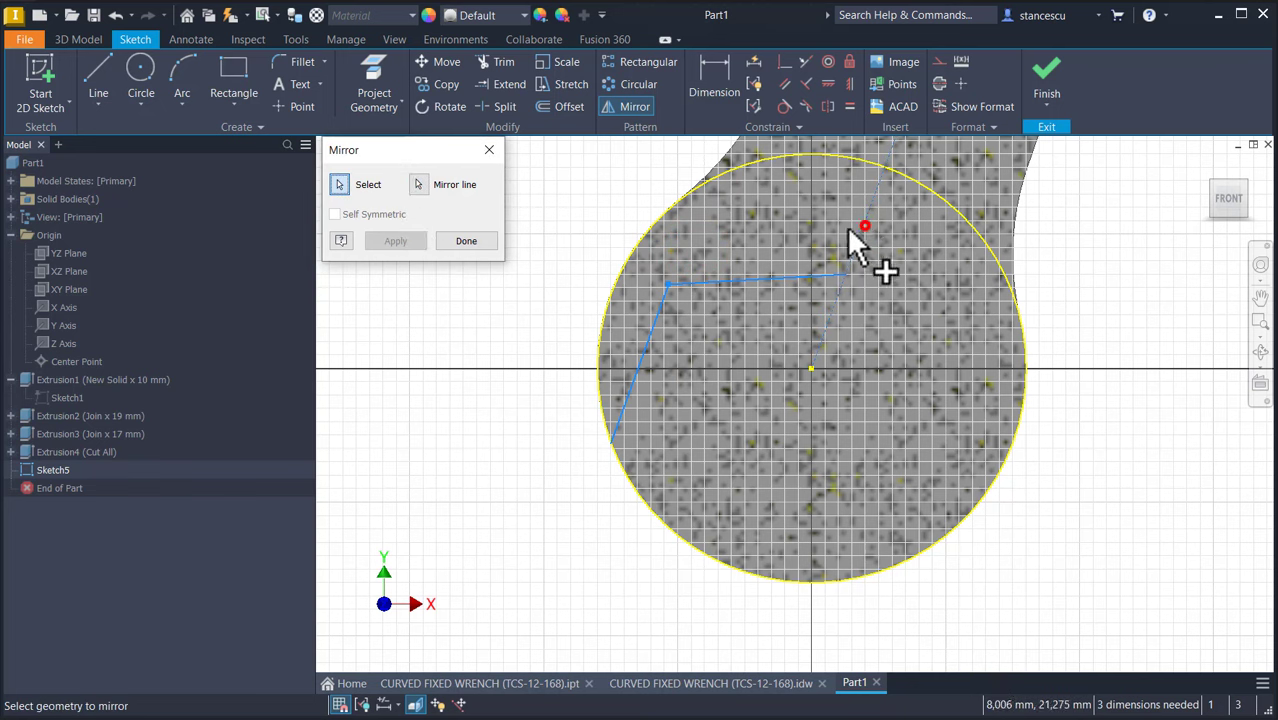
pyautogui.click(412, 241)
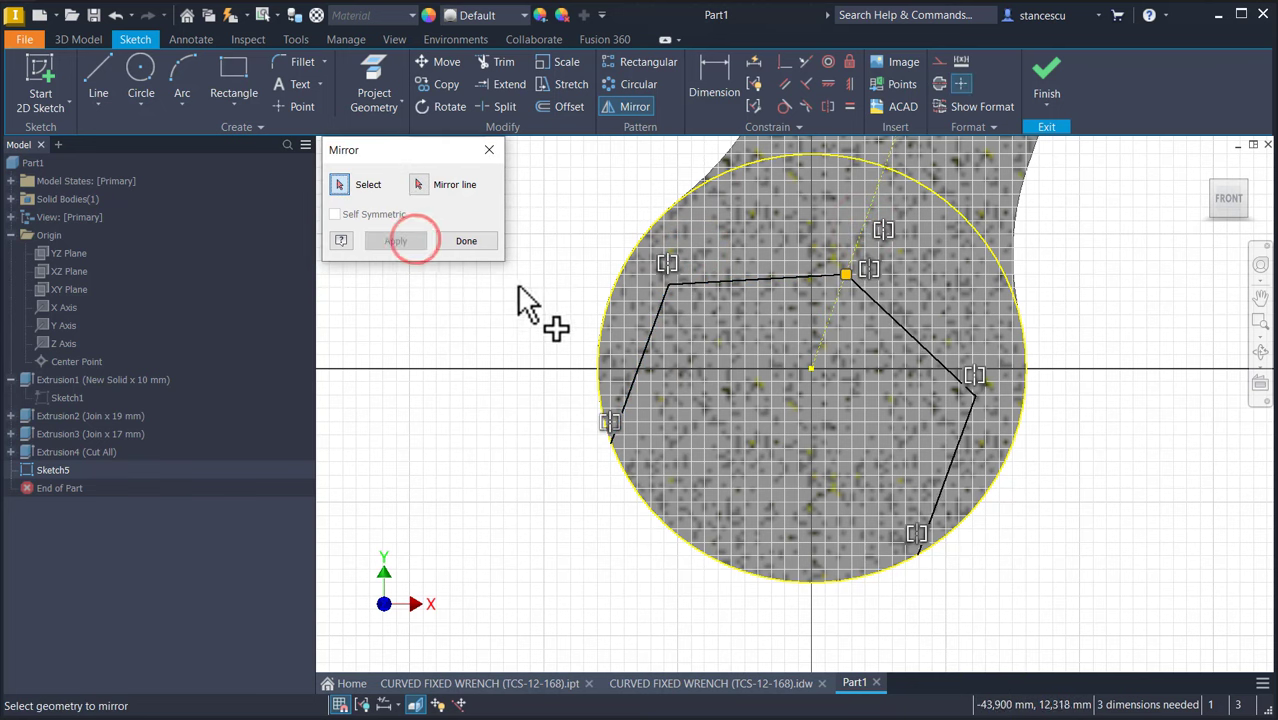
pyautogui.click(467, 241)
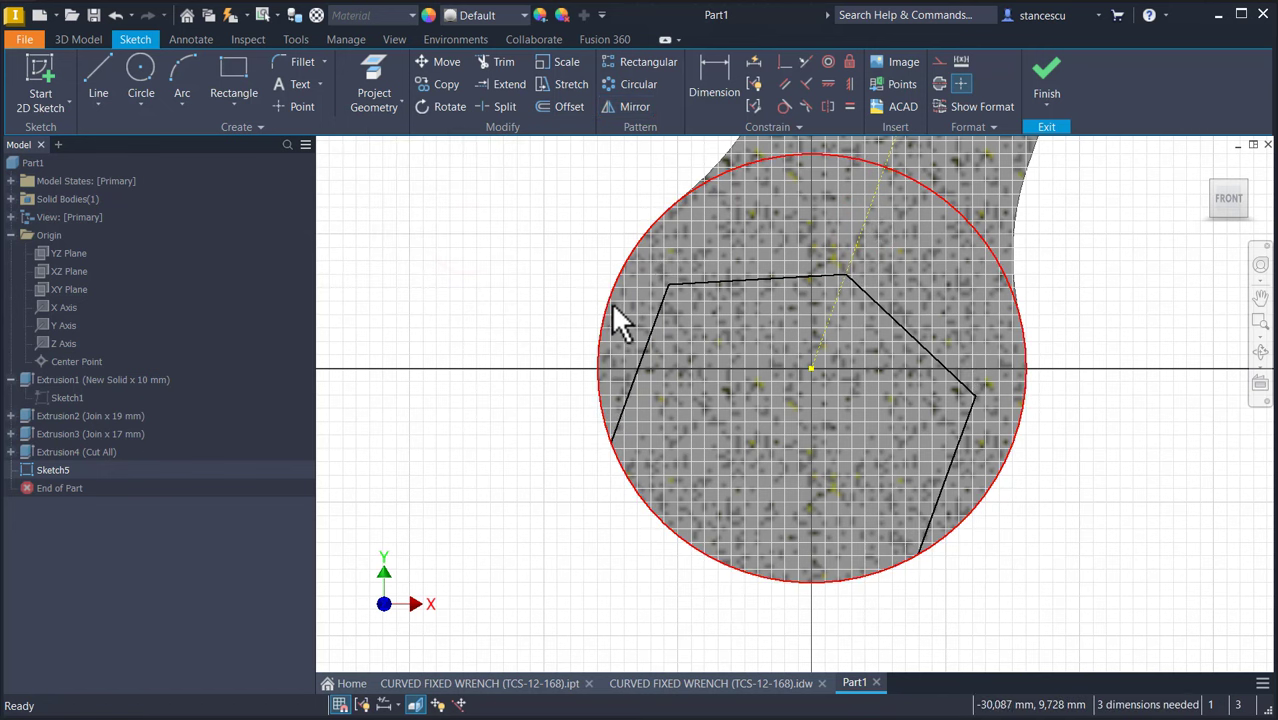
# Step: Dimension the distance between the two parallel sides of the jaw opening as 34 mm
pyautogui.click(712, 91)
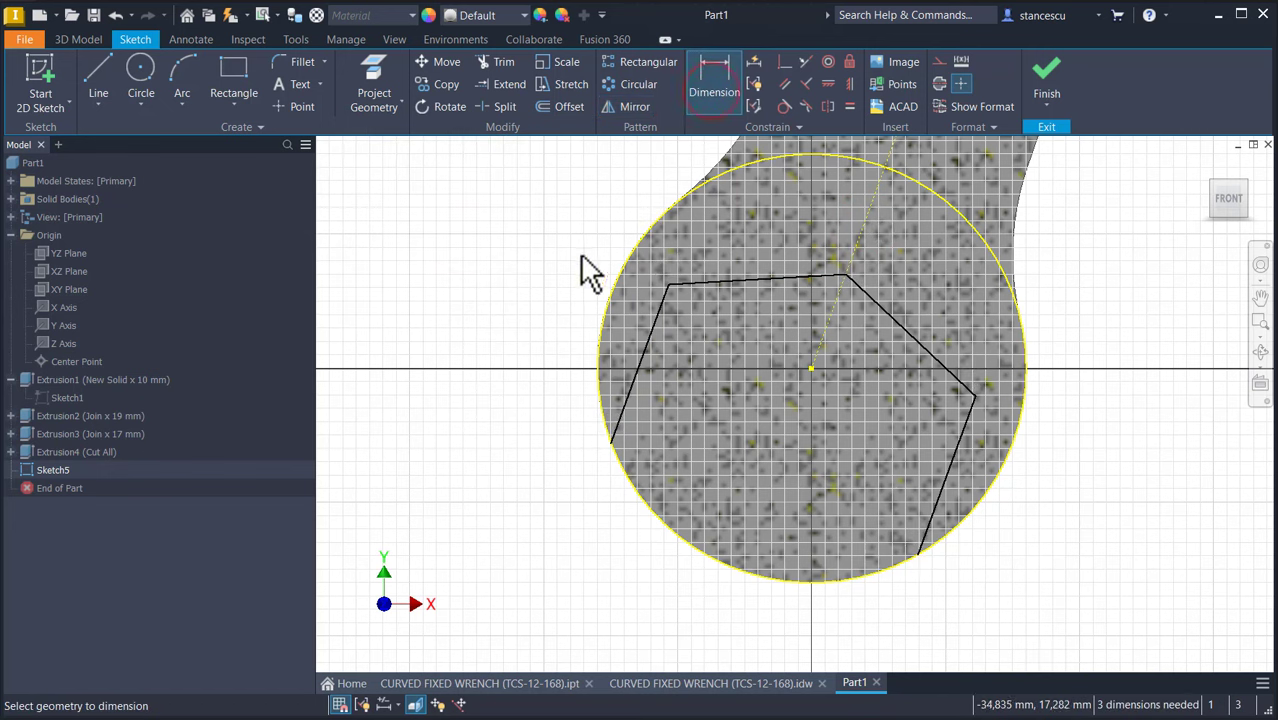
pyautogui.click(627, 398)
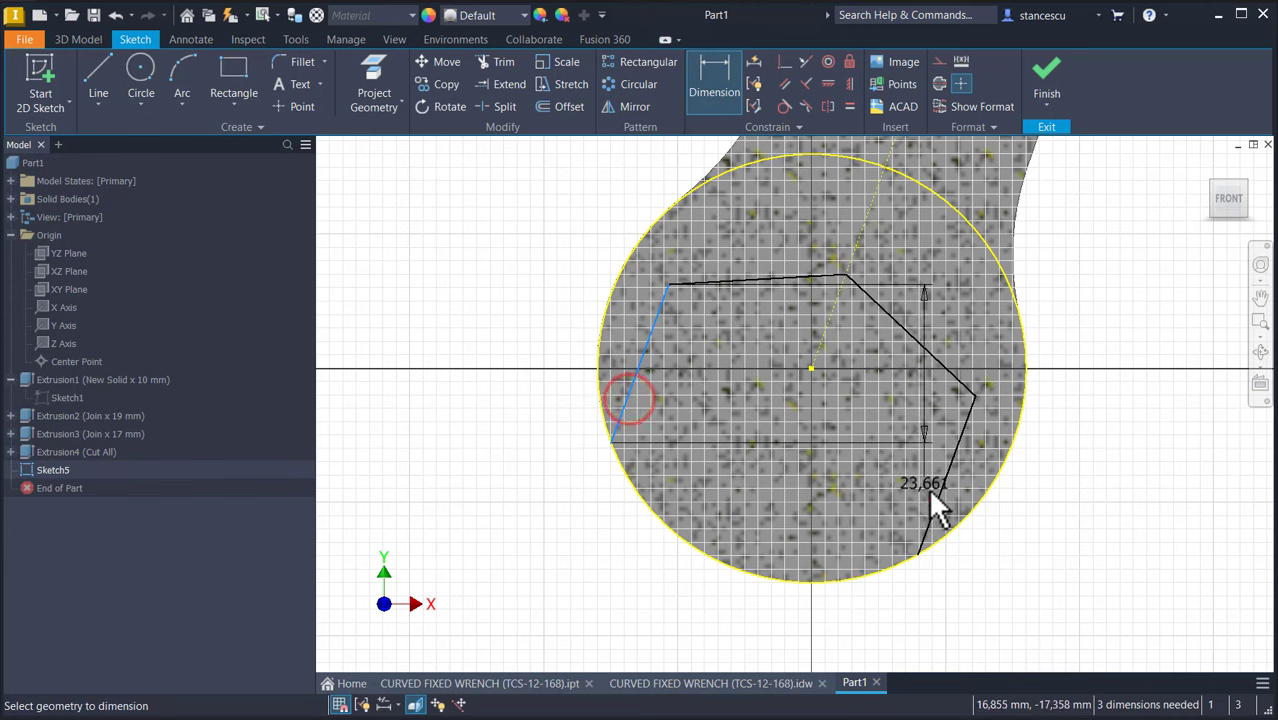
pyautogui.click(931, 506)
pyautogui.click(711, 608)
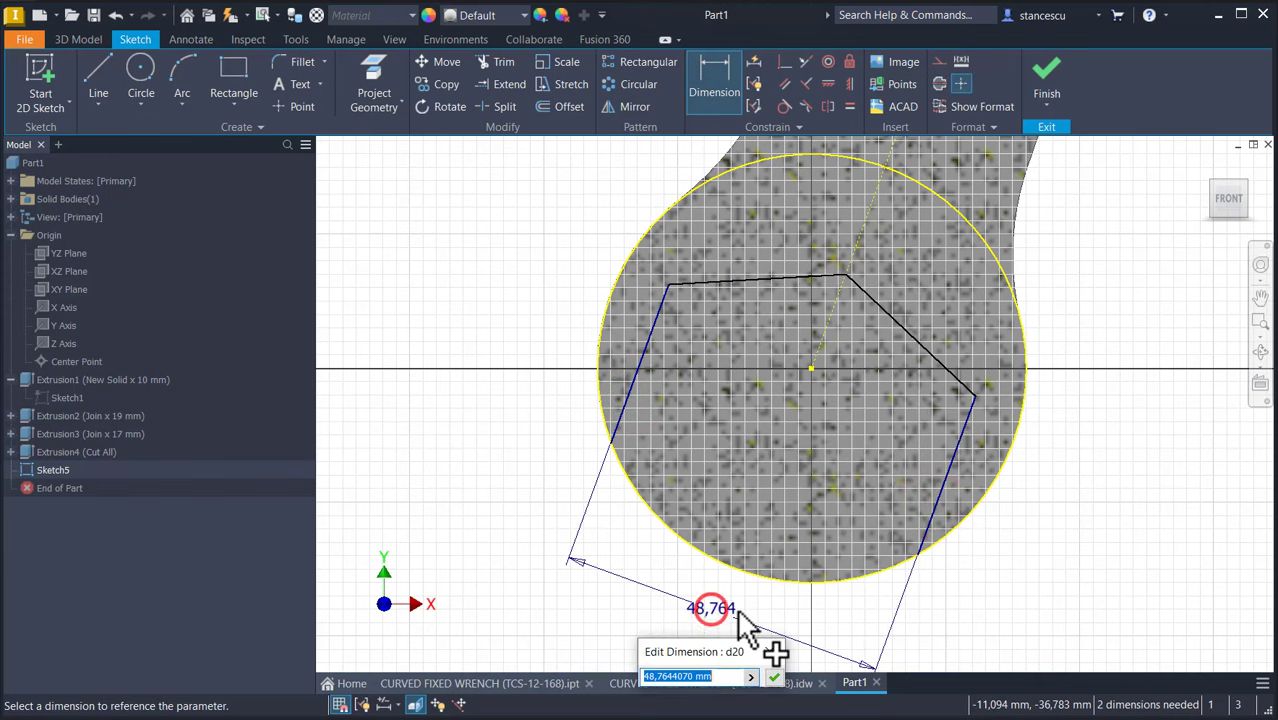
pyautogui.write('34')
pyautogui.press('Return')
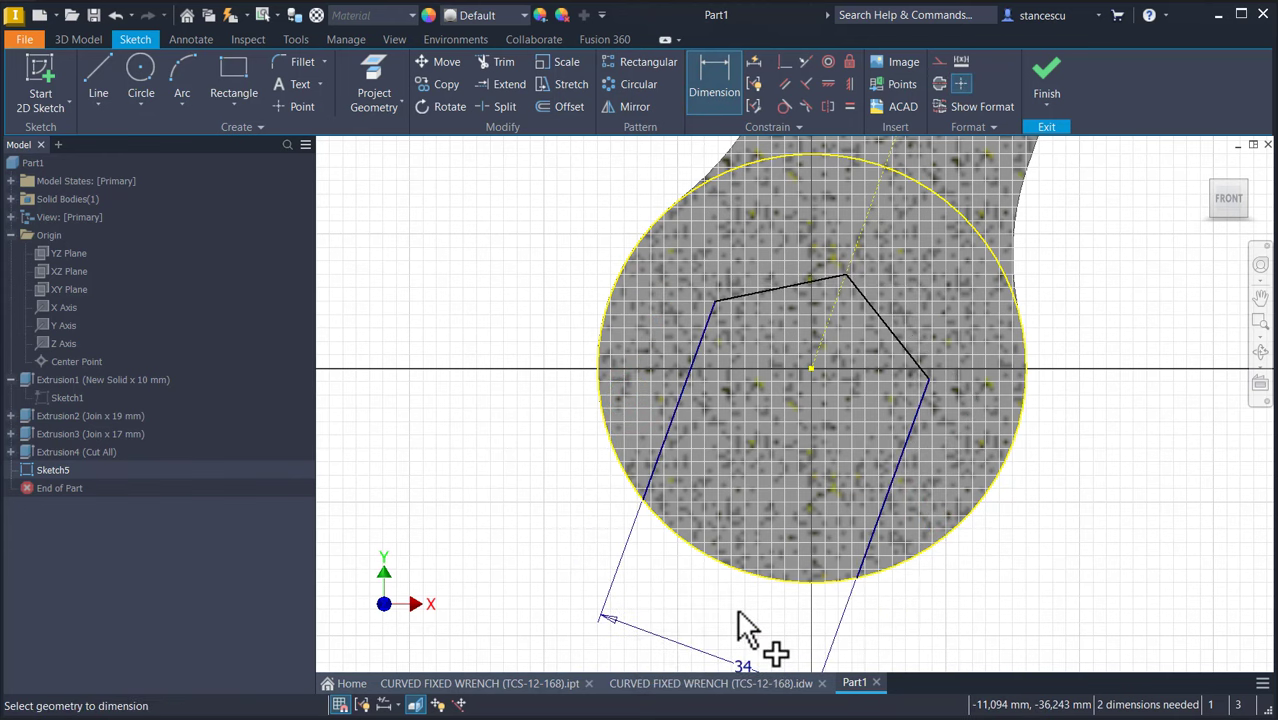
# Step: Dimension the angle between the two inner segments that meet on the axis as 120 degrees
pyautogui.click(760, 295)
pyautogui.click(879, 315)
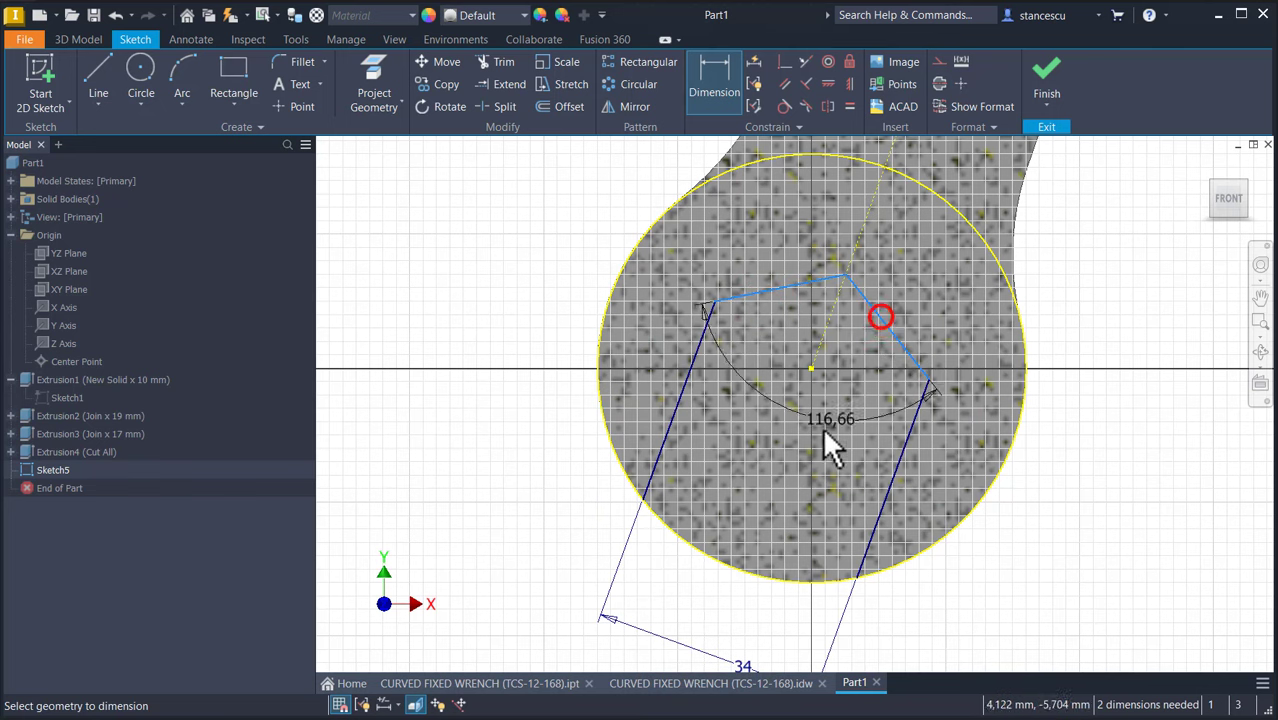
pyautogui.click(697, 595)
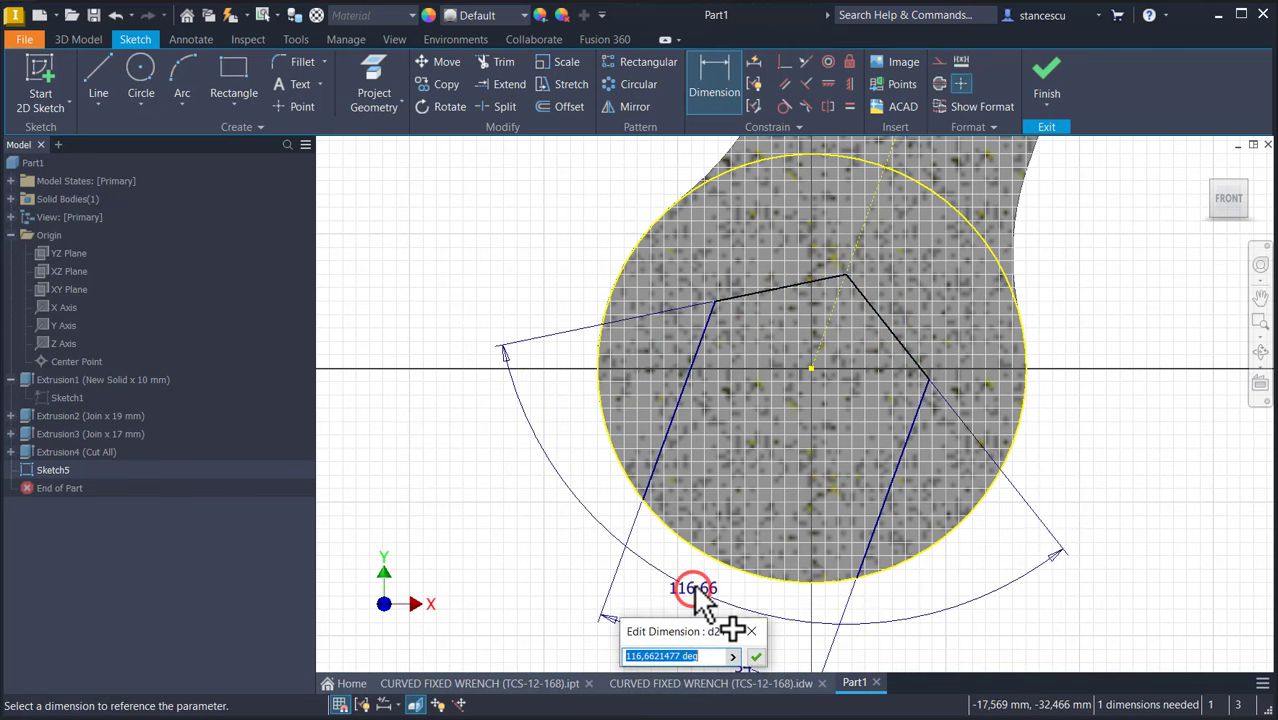
pyautogui.write('120')
pyautogui.press('Return')
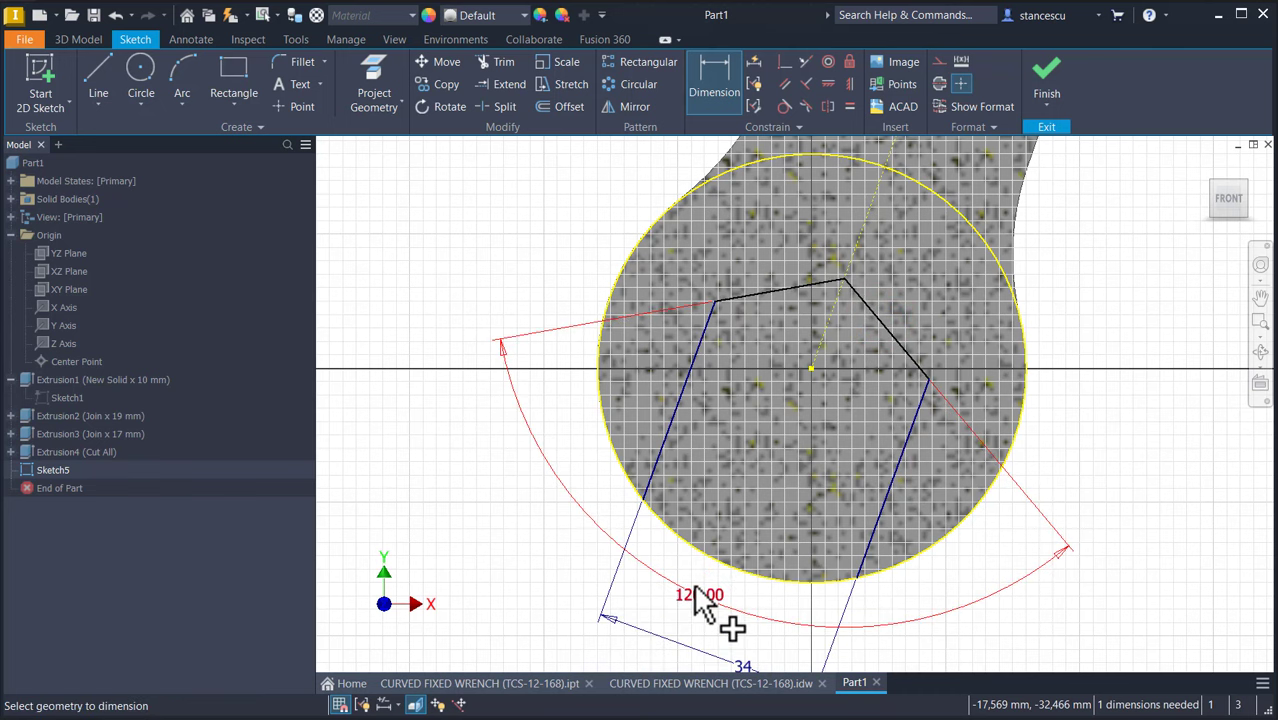
# Step: Join the profile's two side corners with a construction line and make its midpoint coincident with the lower head's center
pyautogui.click(98, 76)
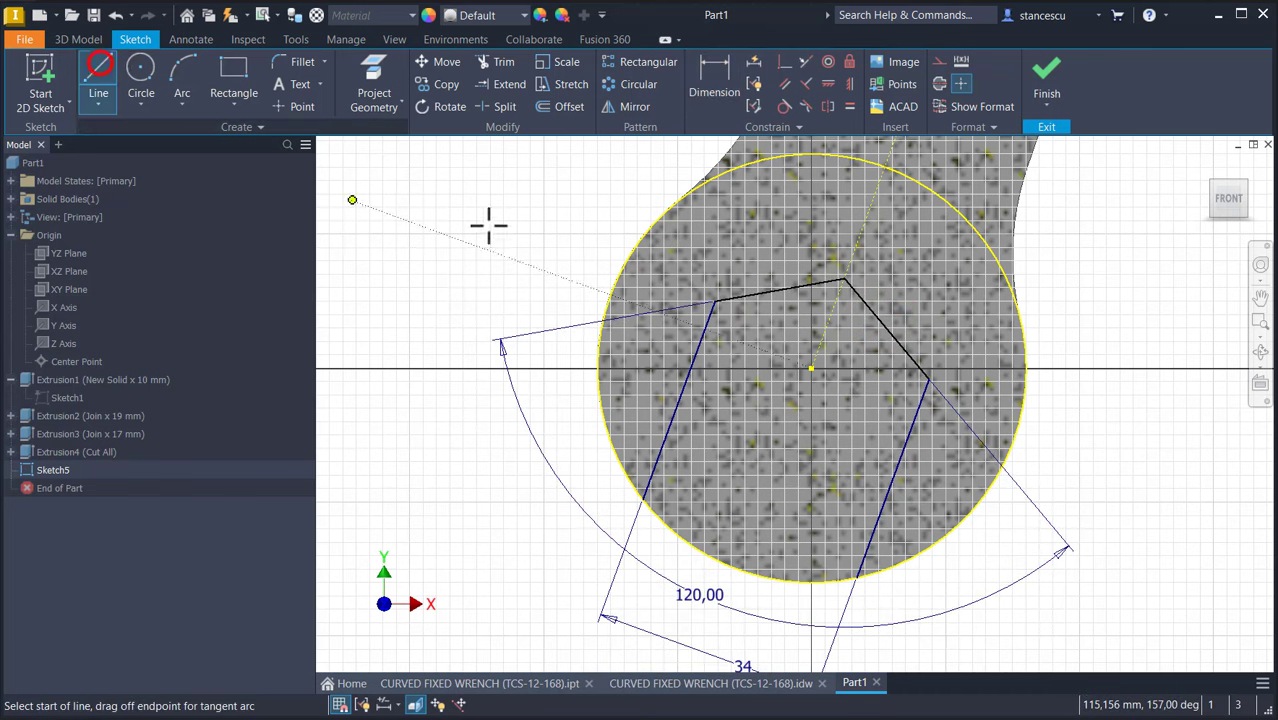
pyautogui.click(714, 300)
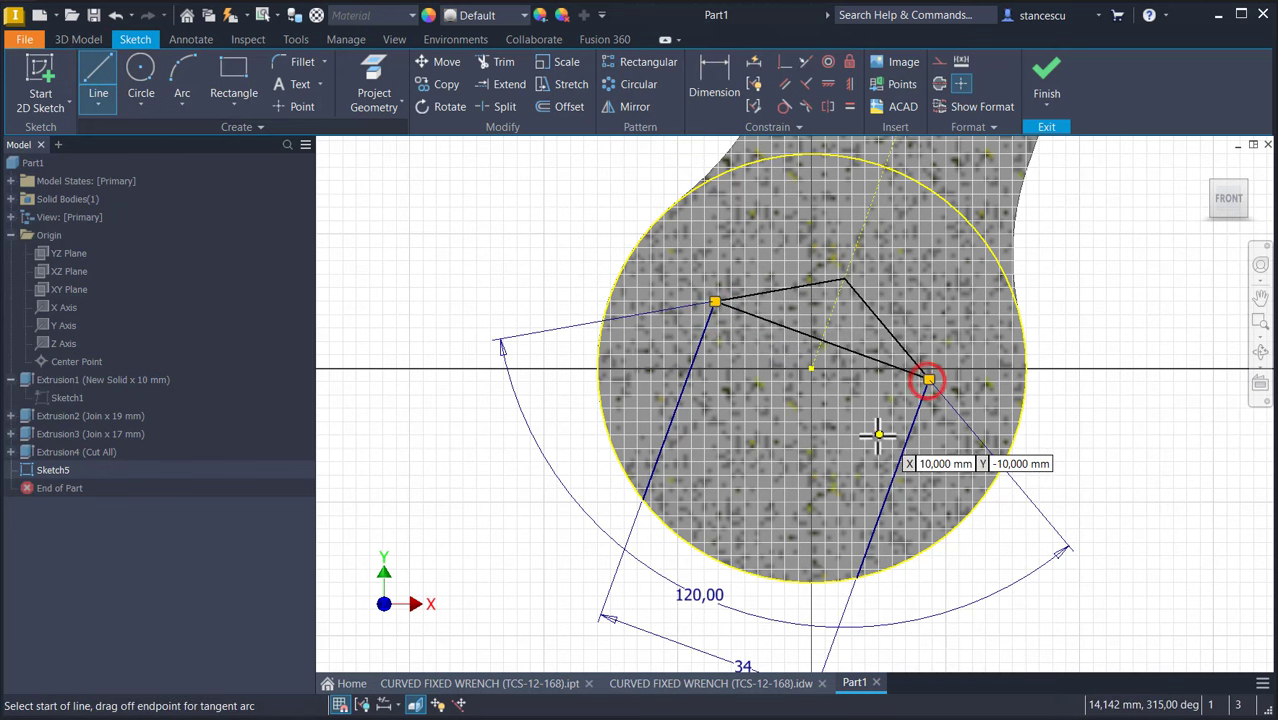
pyautogui.click(928, 380)
pyautogui.press('Escape')
pyautogui.click(784, 63)
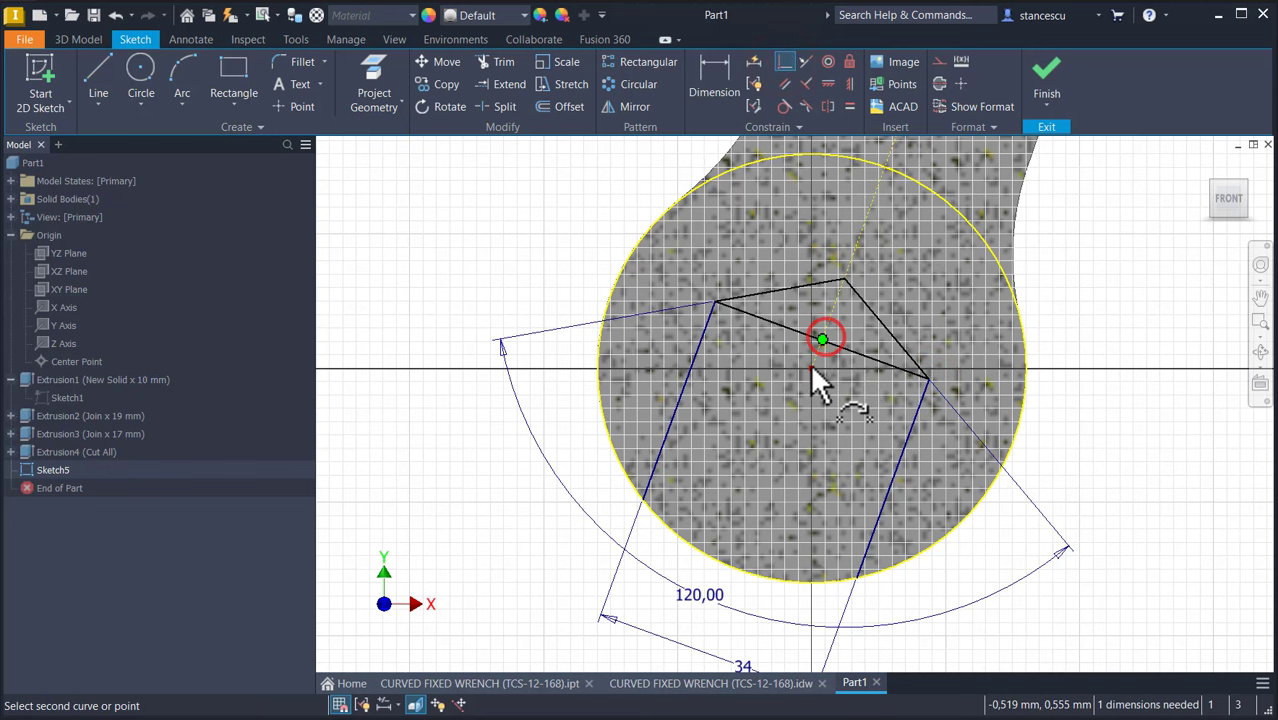
pyautogui.click(812, 369)
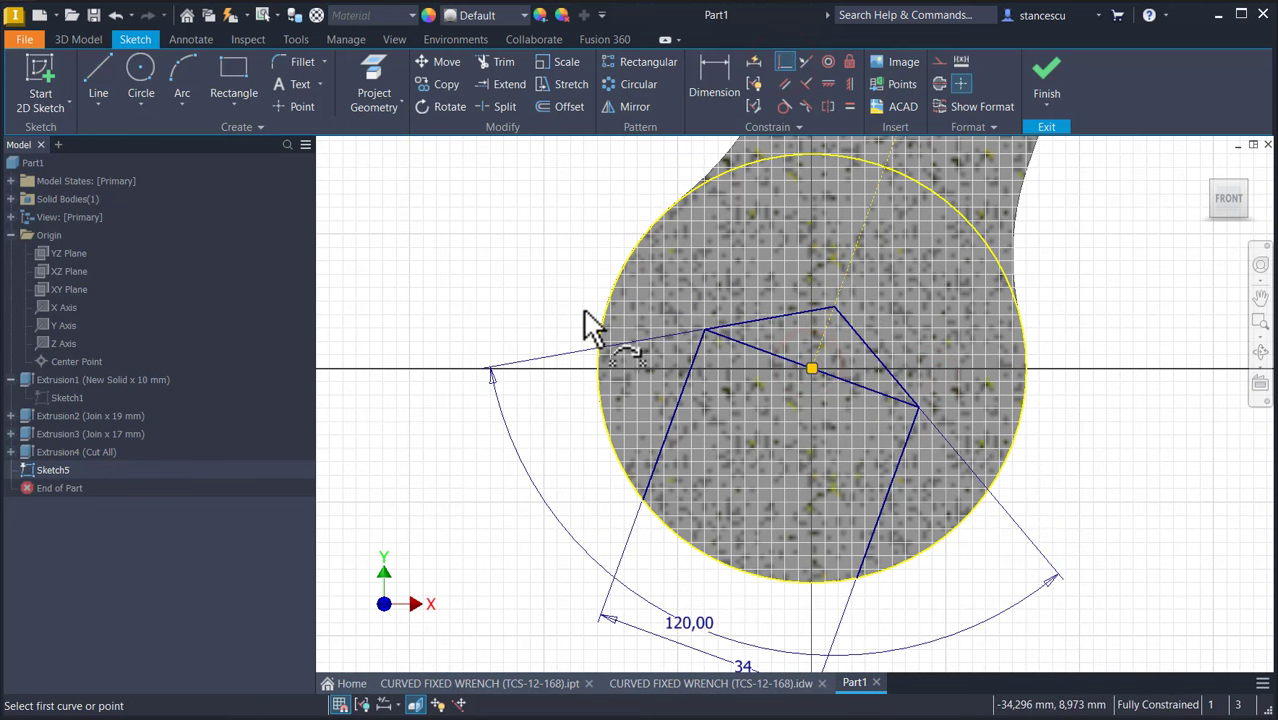
pyautogui.click(754, 349)
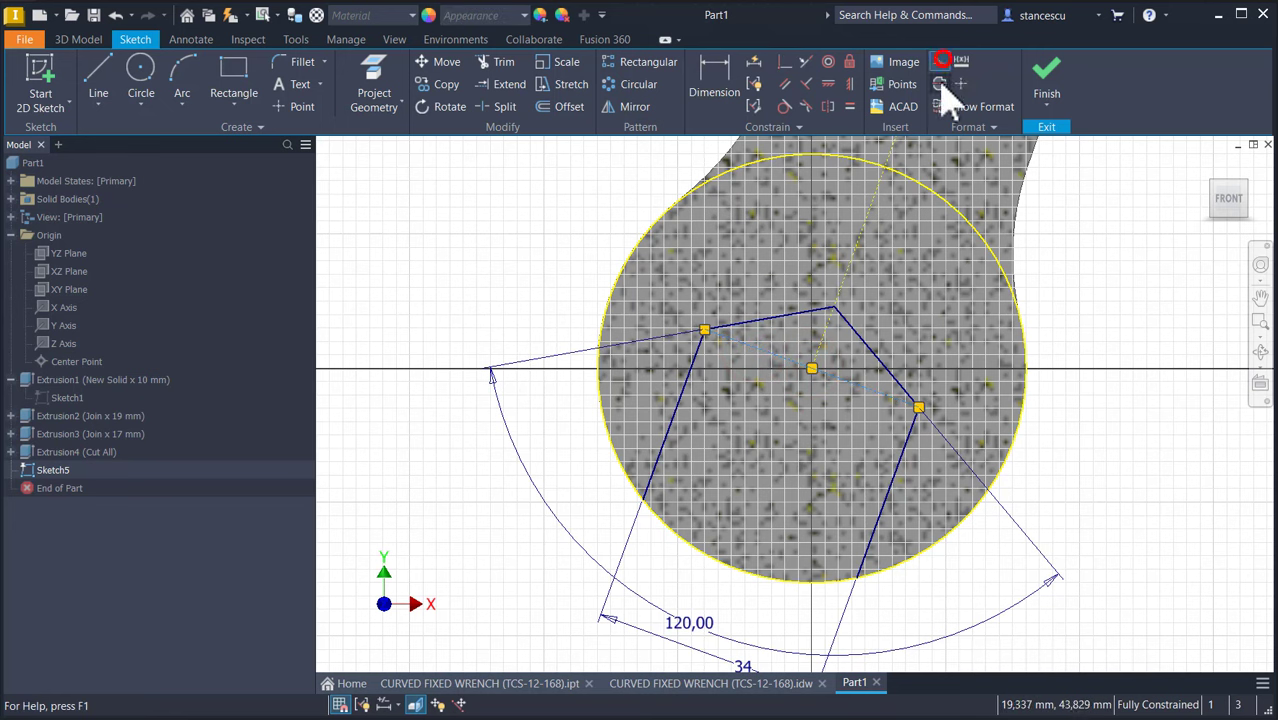
# Step: Finish the sketch and extrude the jaw opening profile as a symmetric cut through all of the lower head
pyautogui.click(1048, 78)
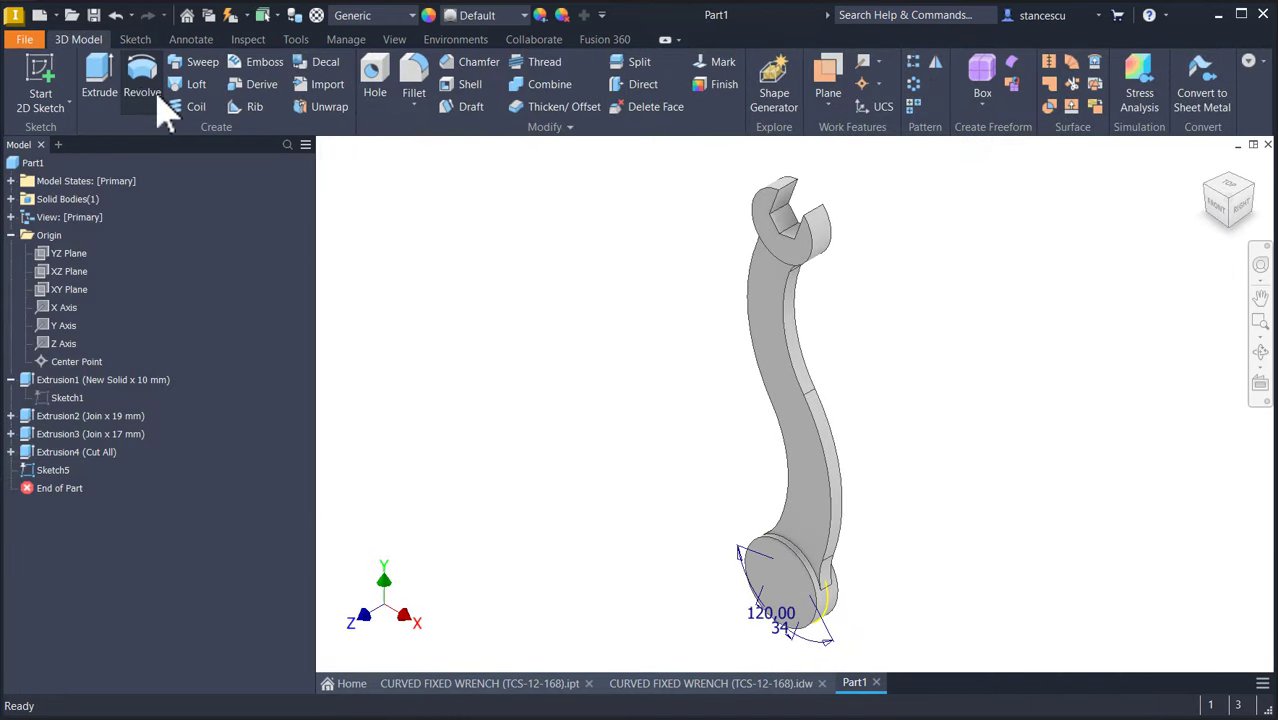
pyautogui.click(99, 80)
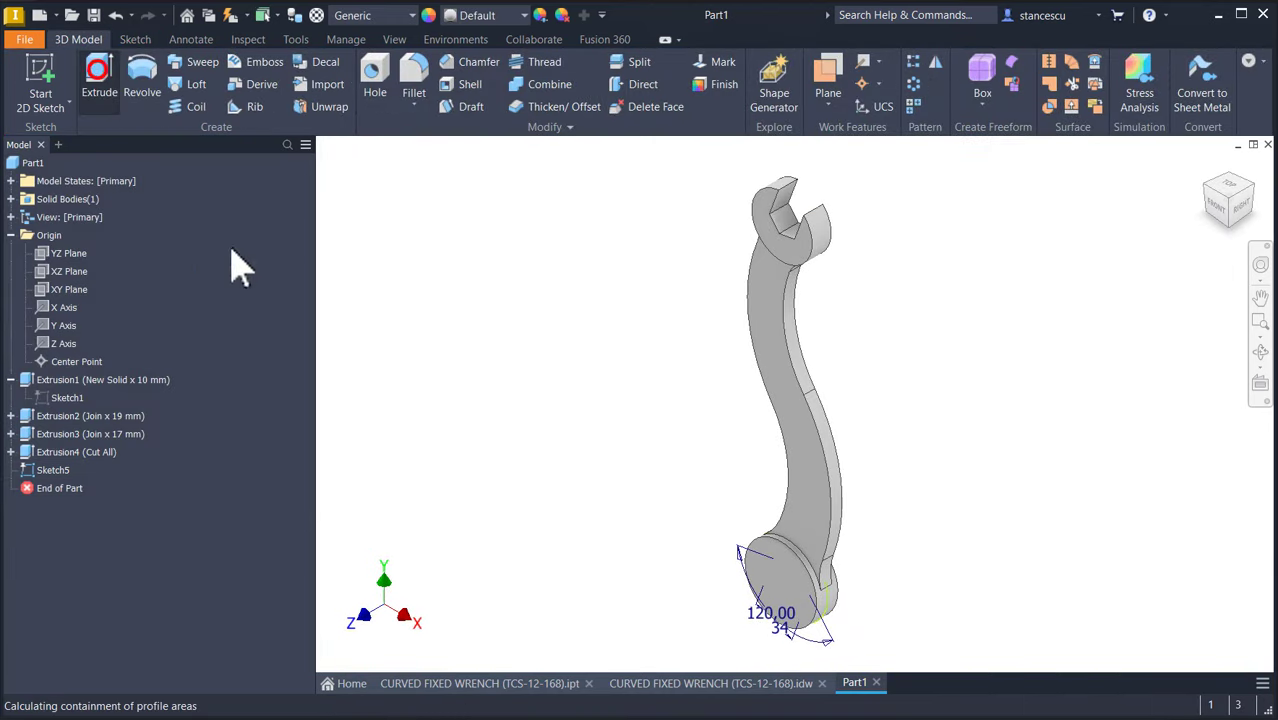
pyautogui.click(778, 586)
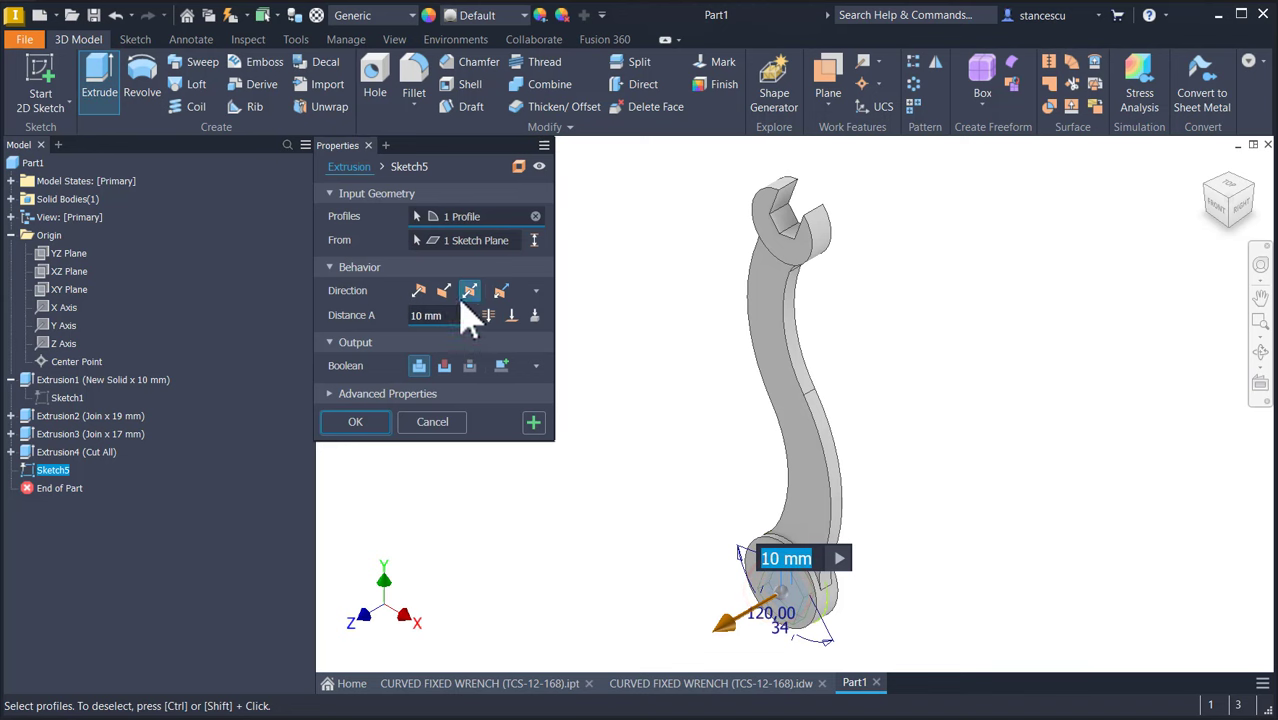
pyautogui.click(444, 365)
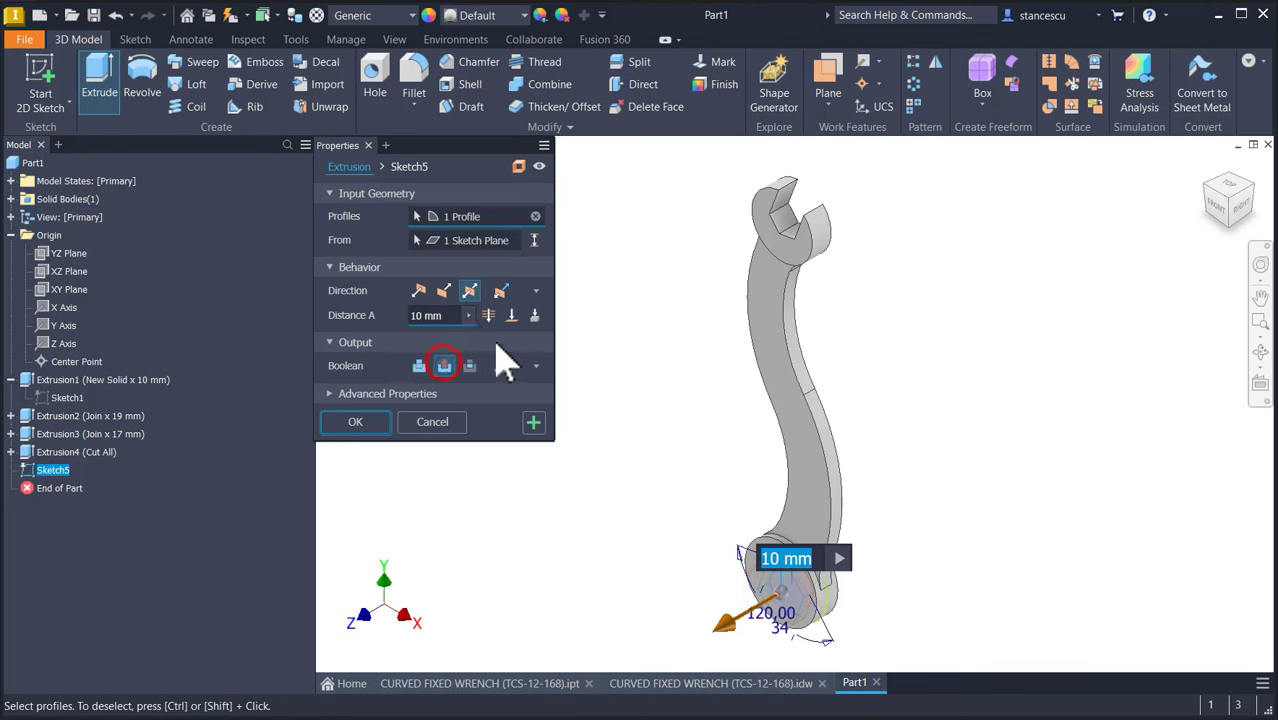
pyautogui.click(487, 315)
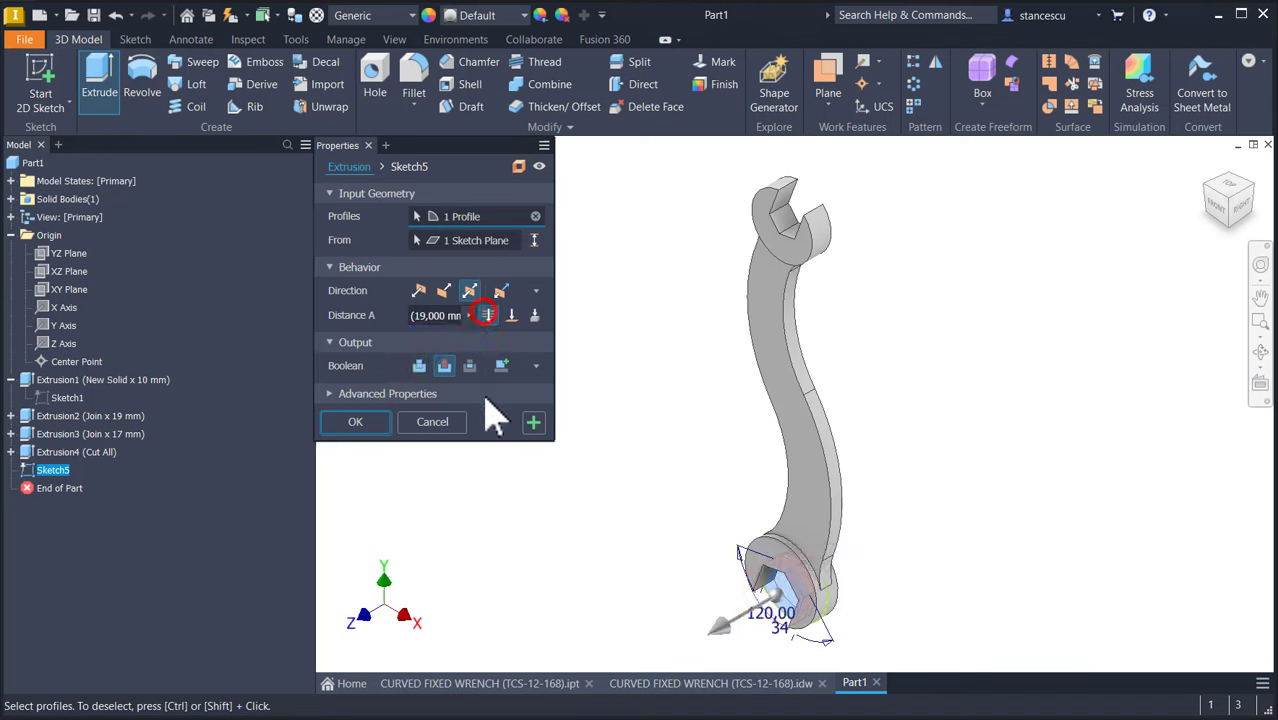
pyautogui.click(358, 421)
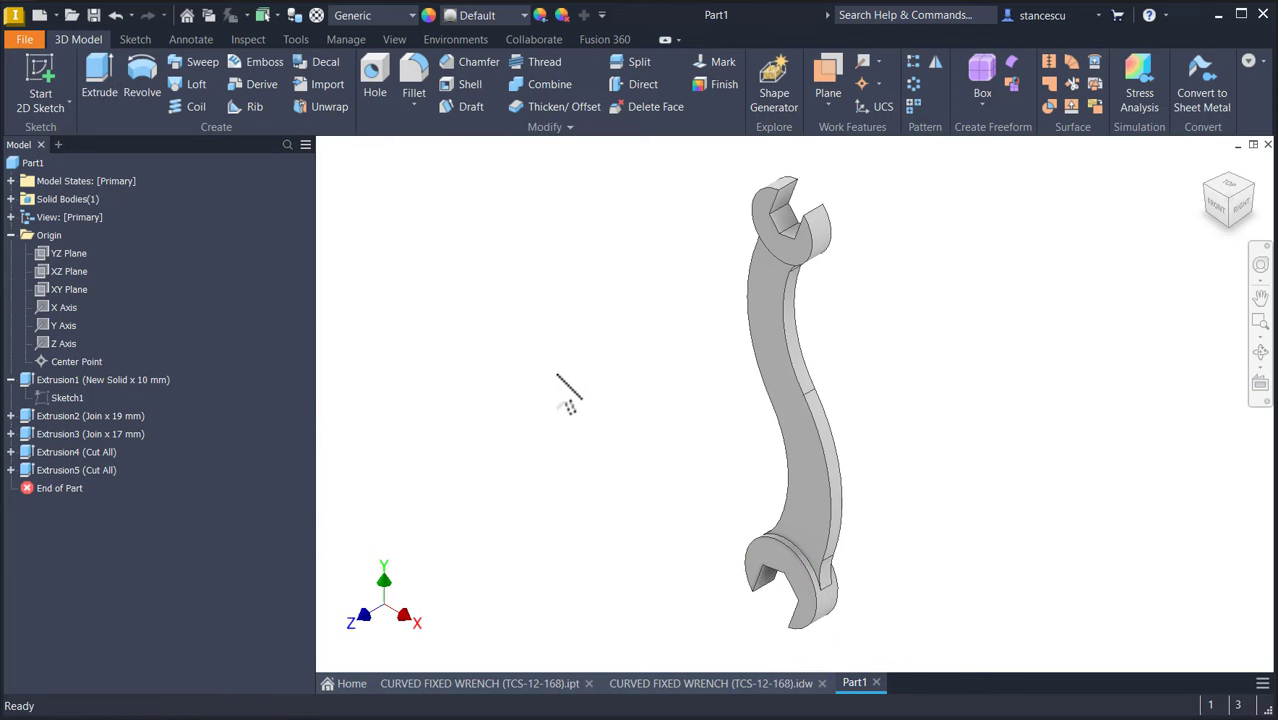
# Step: Examine the side view in the wrench drawing for the fillet radii where the handle meets both heads
pyautogui.click(725, 683)
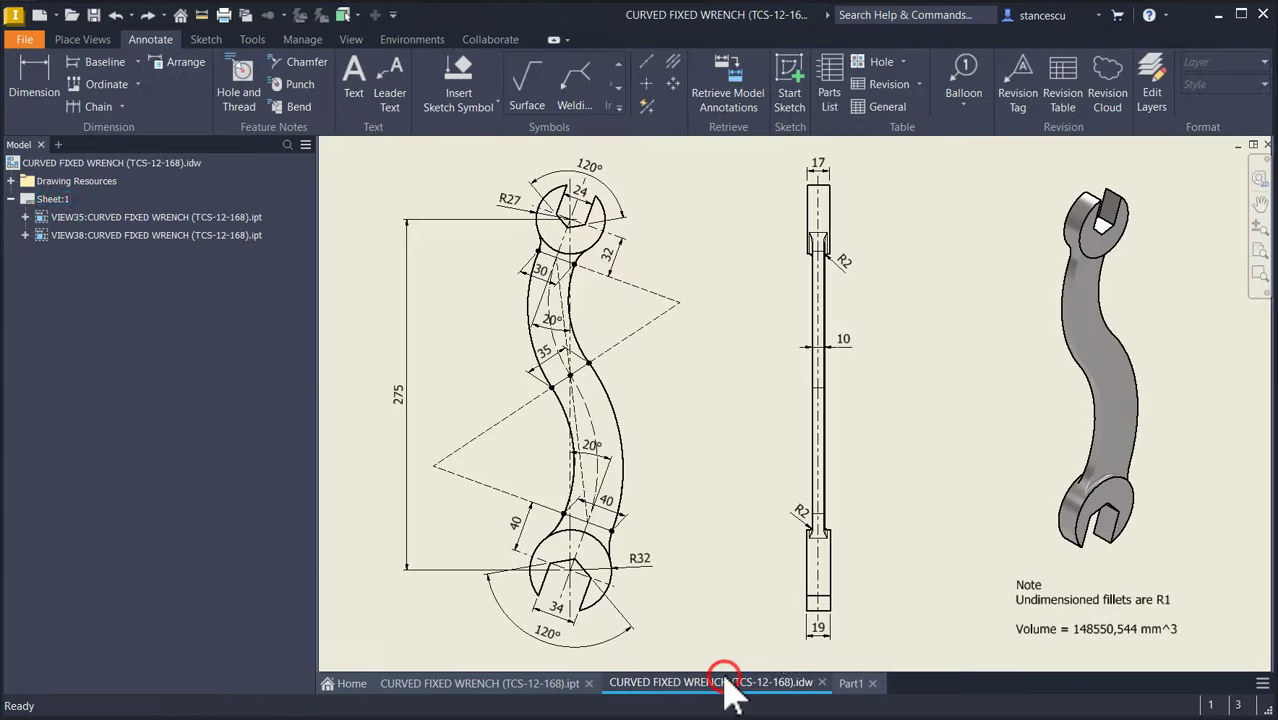
pyautogui.click(843, 260)
pyautogui.scroll(3, 843, 262)
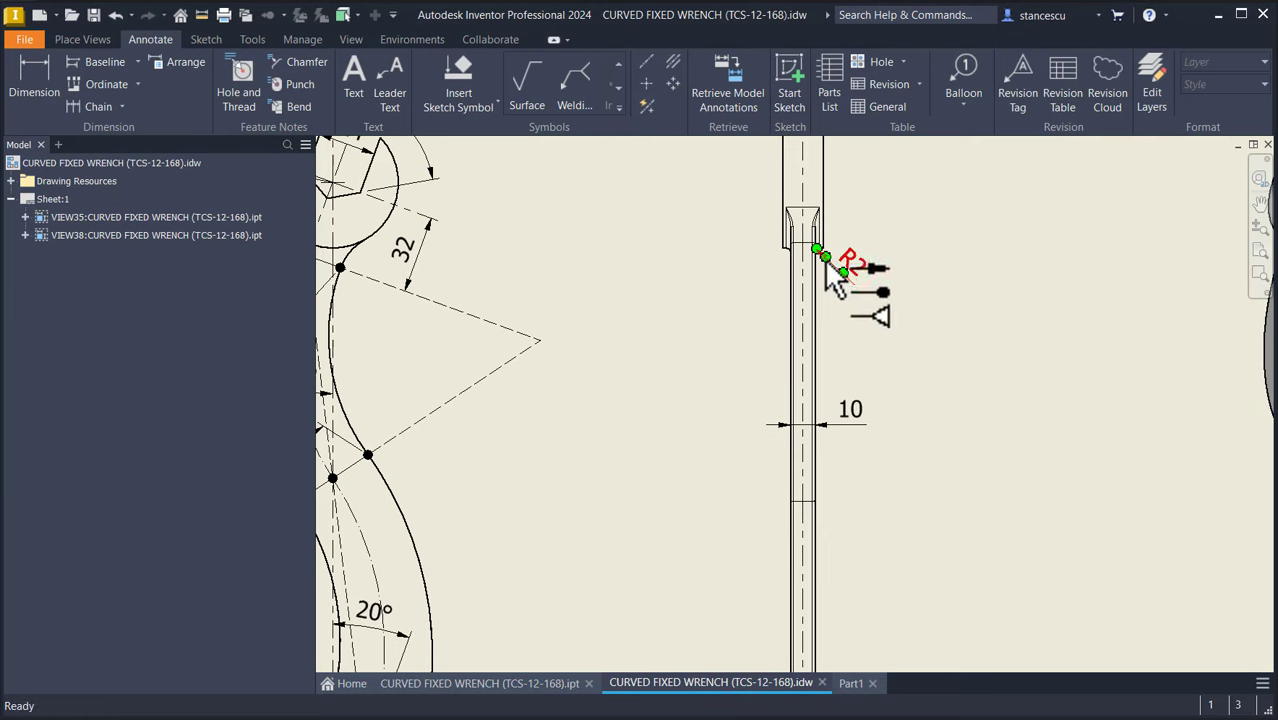
pyautogui.scroll(3, 827, 262)
pyautogui.click(921, 364)
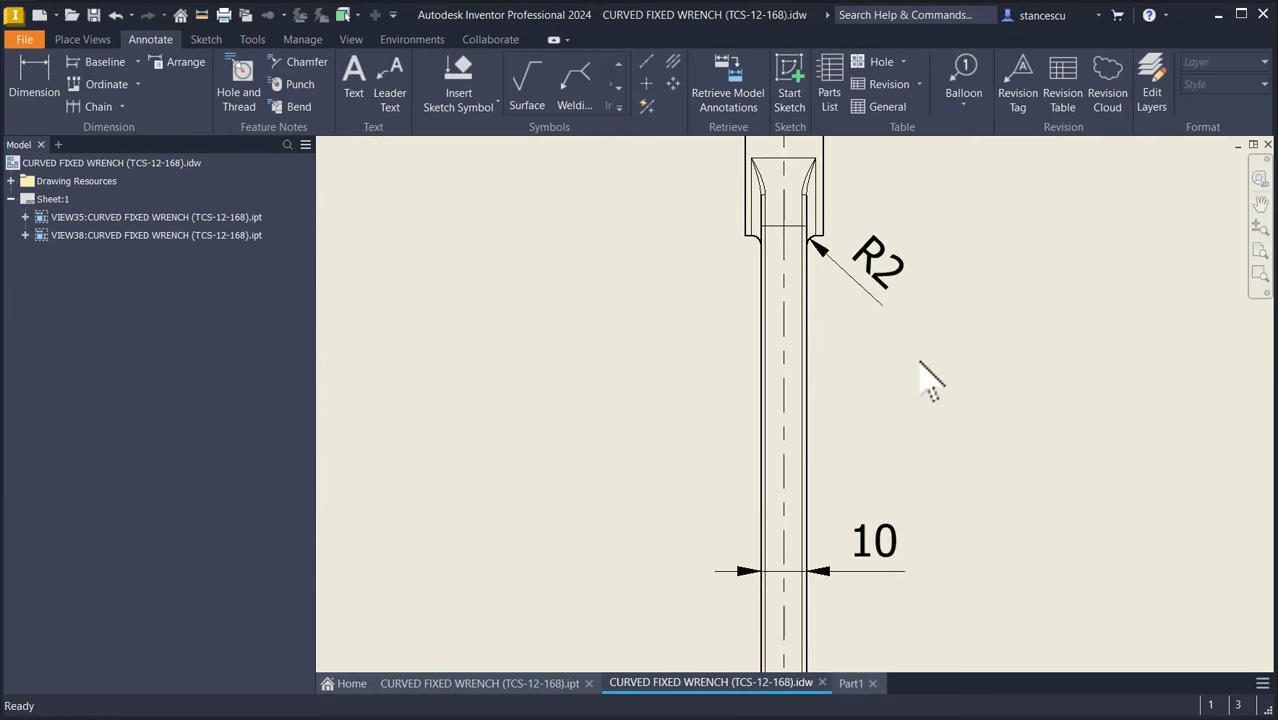
pyautogui.moveTo(978, 500)
pyautogui.mouseDown(button='middle')
pyautogui.moveTo(1055, 265)
pyautogui.moveTo(943, 438)
pyautogui.mouseUp(button='middle')
pyautogui.click(814, 440)
pyautogui.click(722, 457)
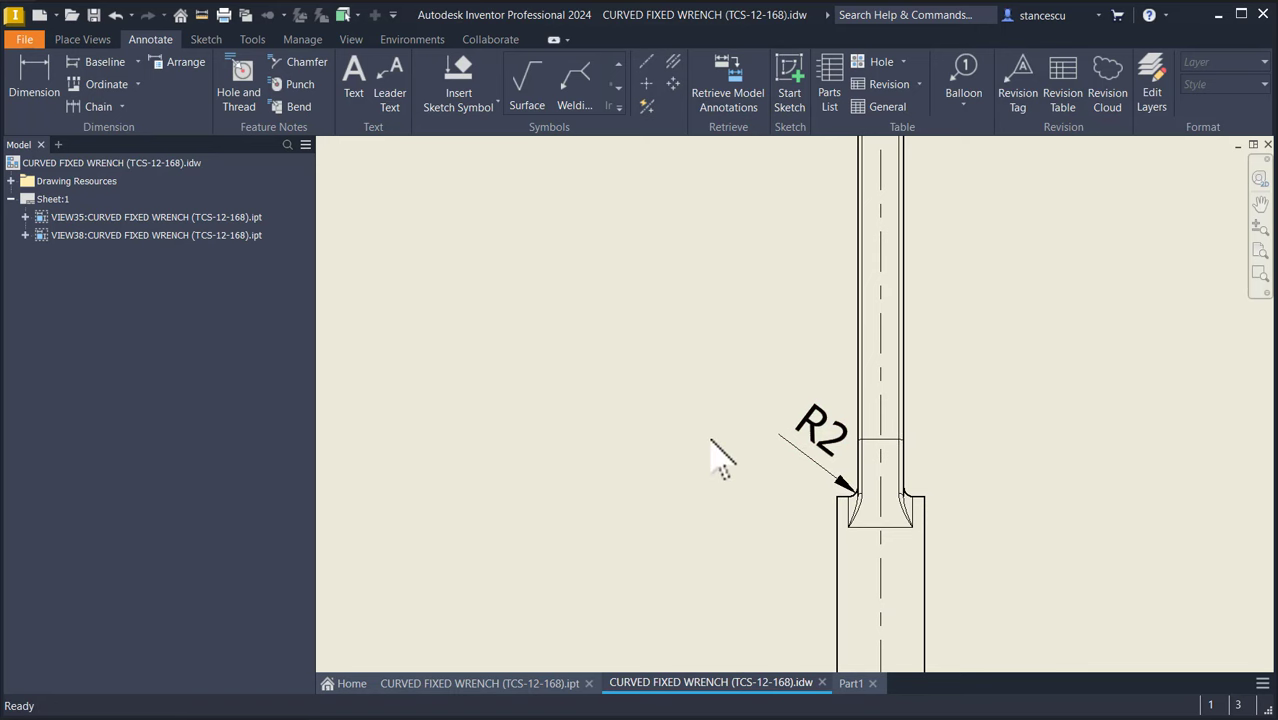
pyautogui.press('Home')
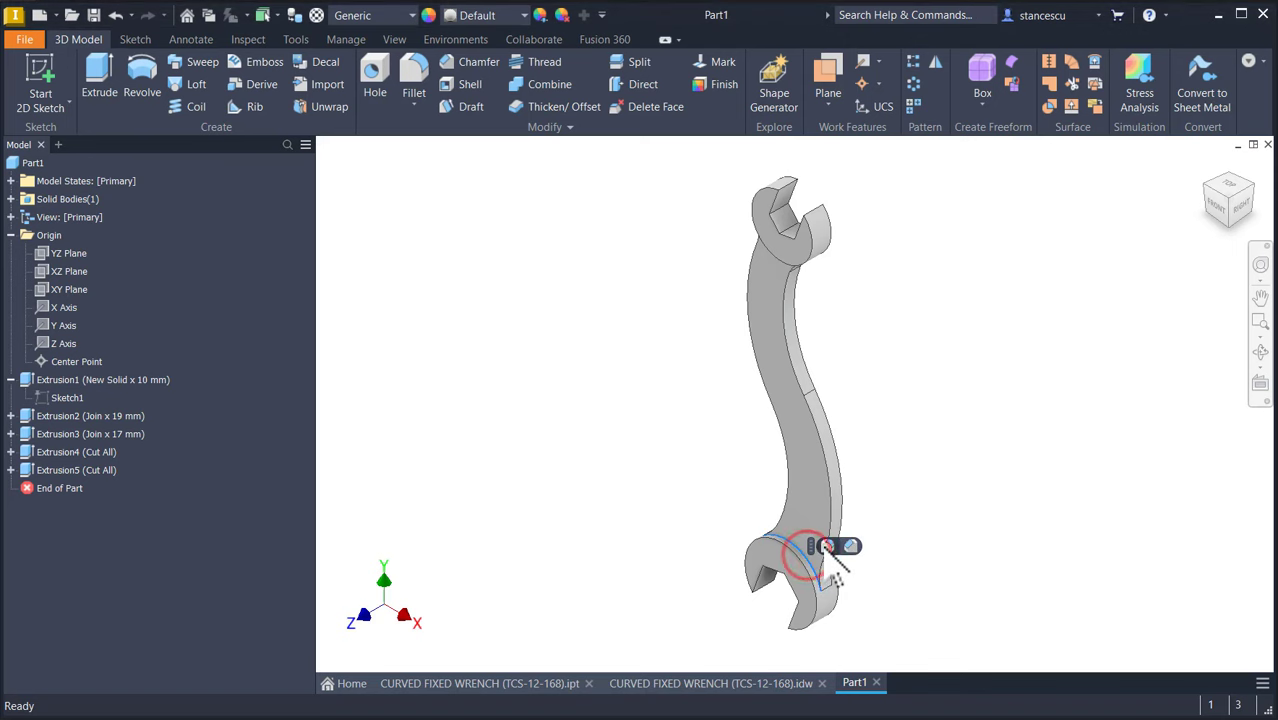
# Step: Back in Part1, set up a 2 mm fillet on the four edges where the handle meets both heads, front and back
pyautogui.press('f')
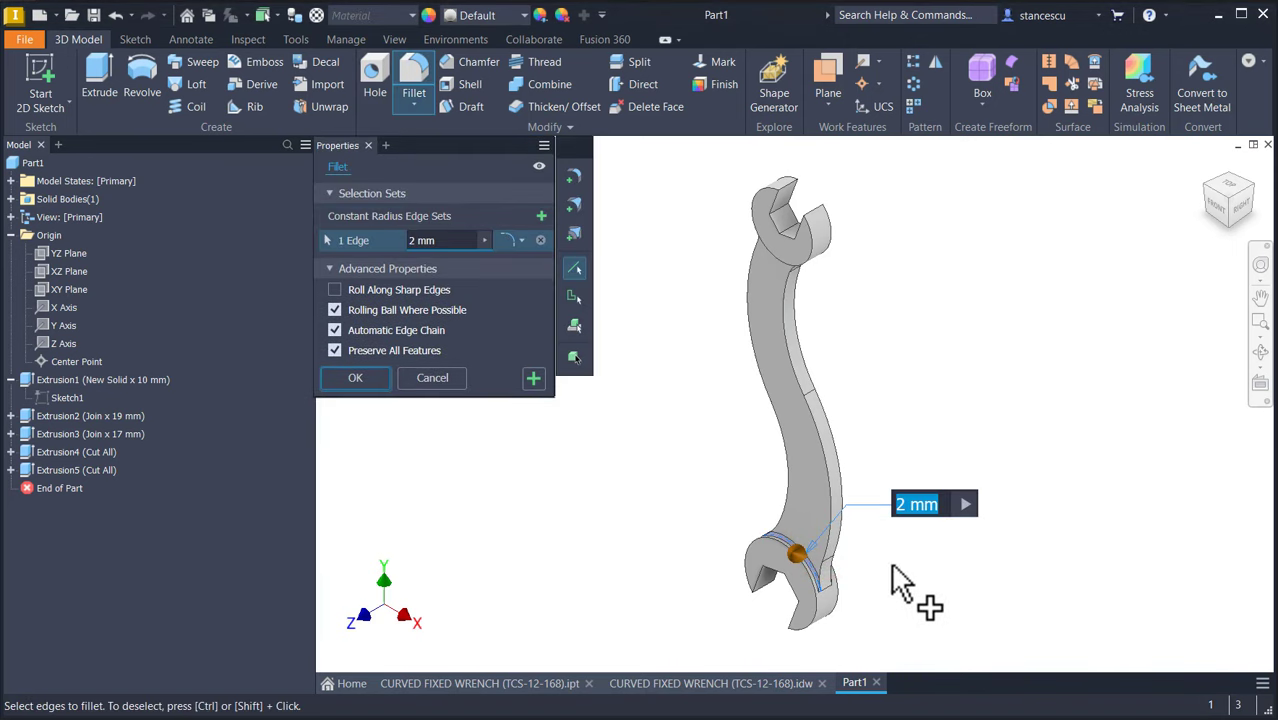
pyautogui.keyDown('shift'); pyautogui.moveTo(893, 567); pyautogui.dragTo(810, 420, button='middle'); pyautogui.keyUp('shift')
pyautogui.click(905, 590)
pyautogui.click(877, 392)
pyautogui.click(810, 420)
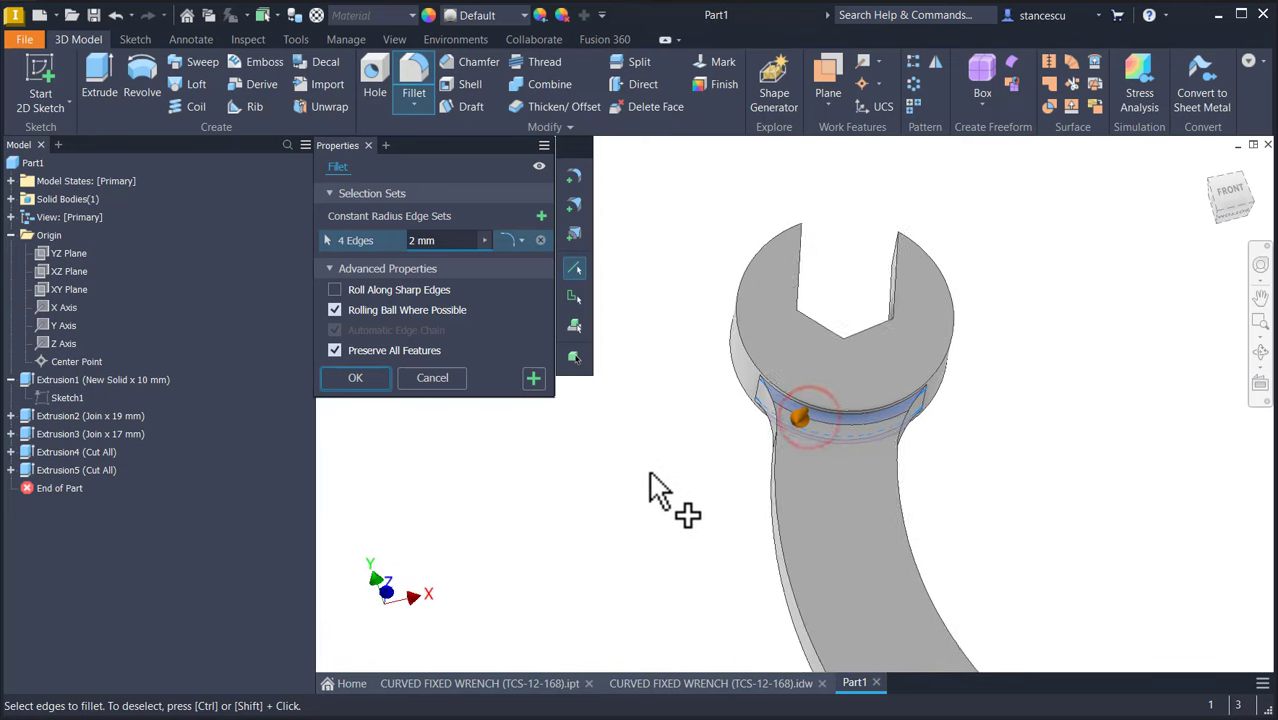